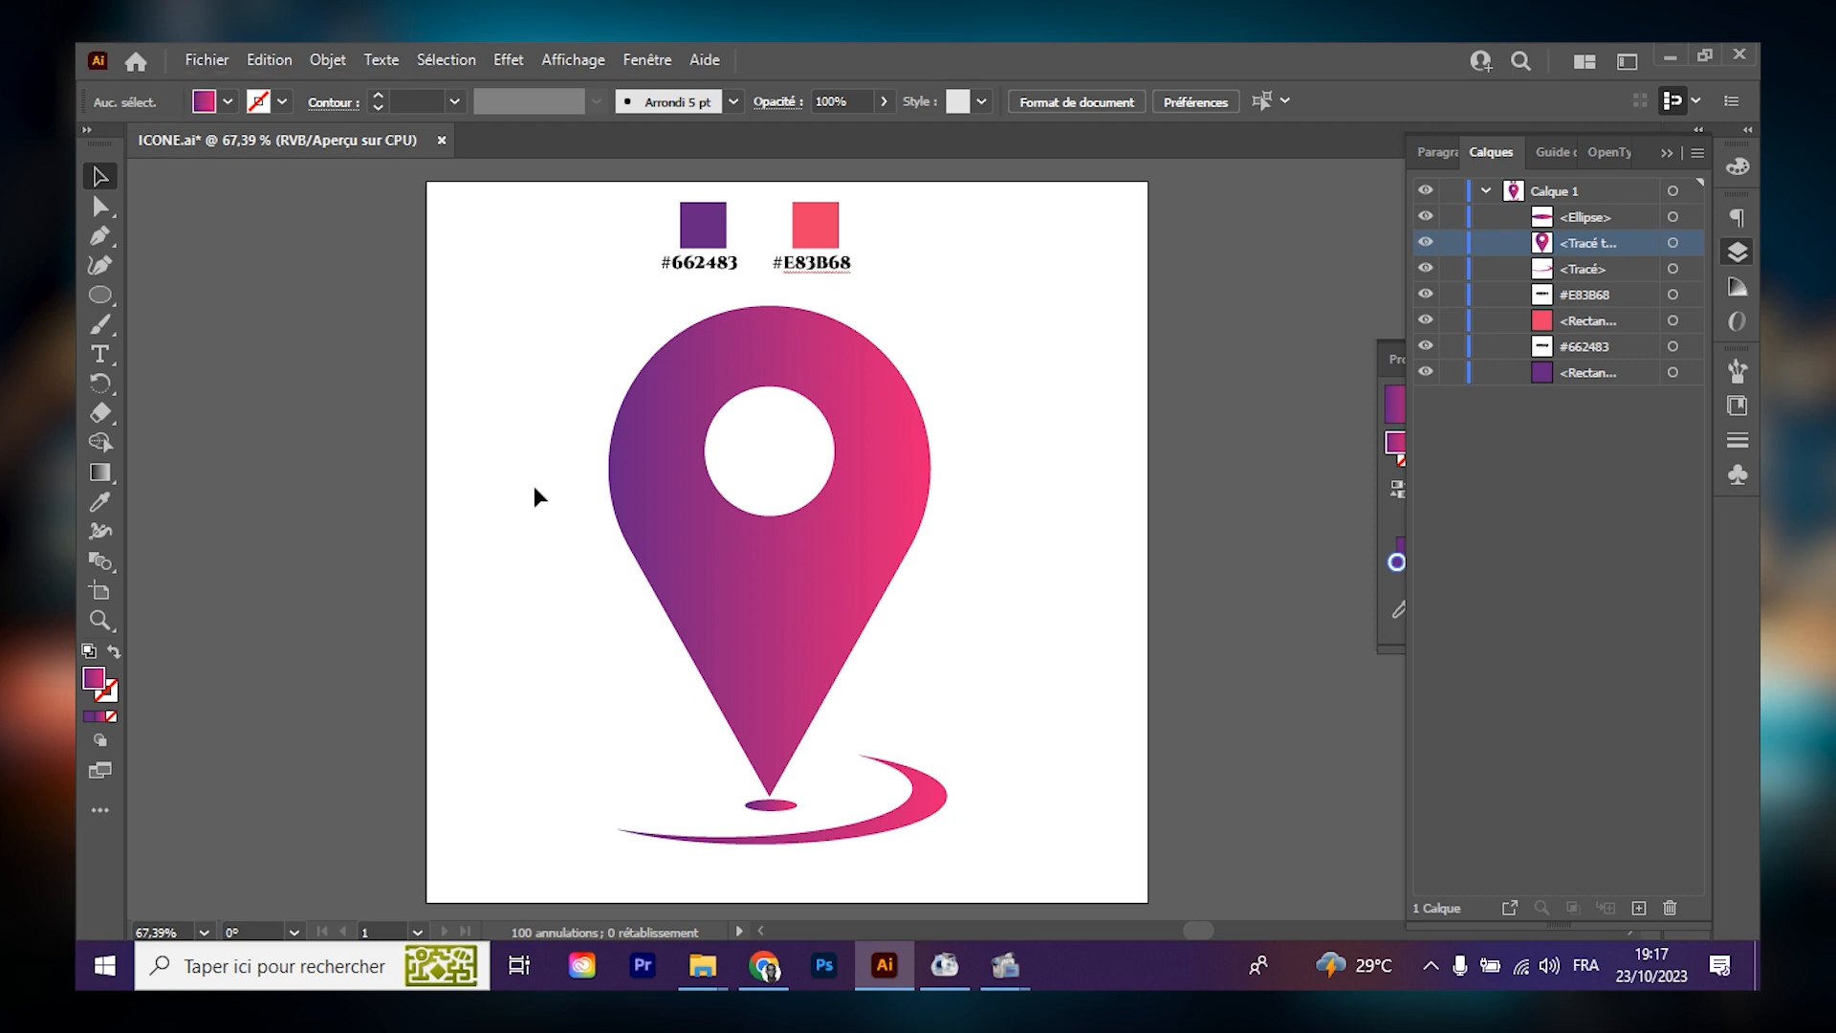
# Start a new document from the home screen and name it ICONE.
pyautogui.click(206, 61)
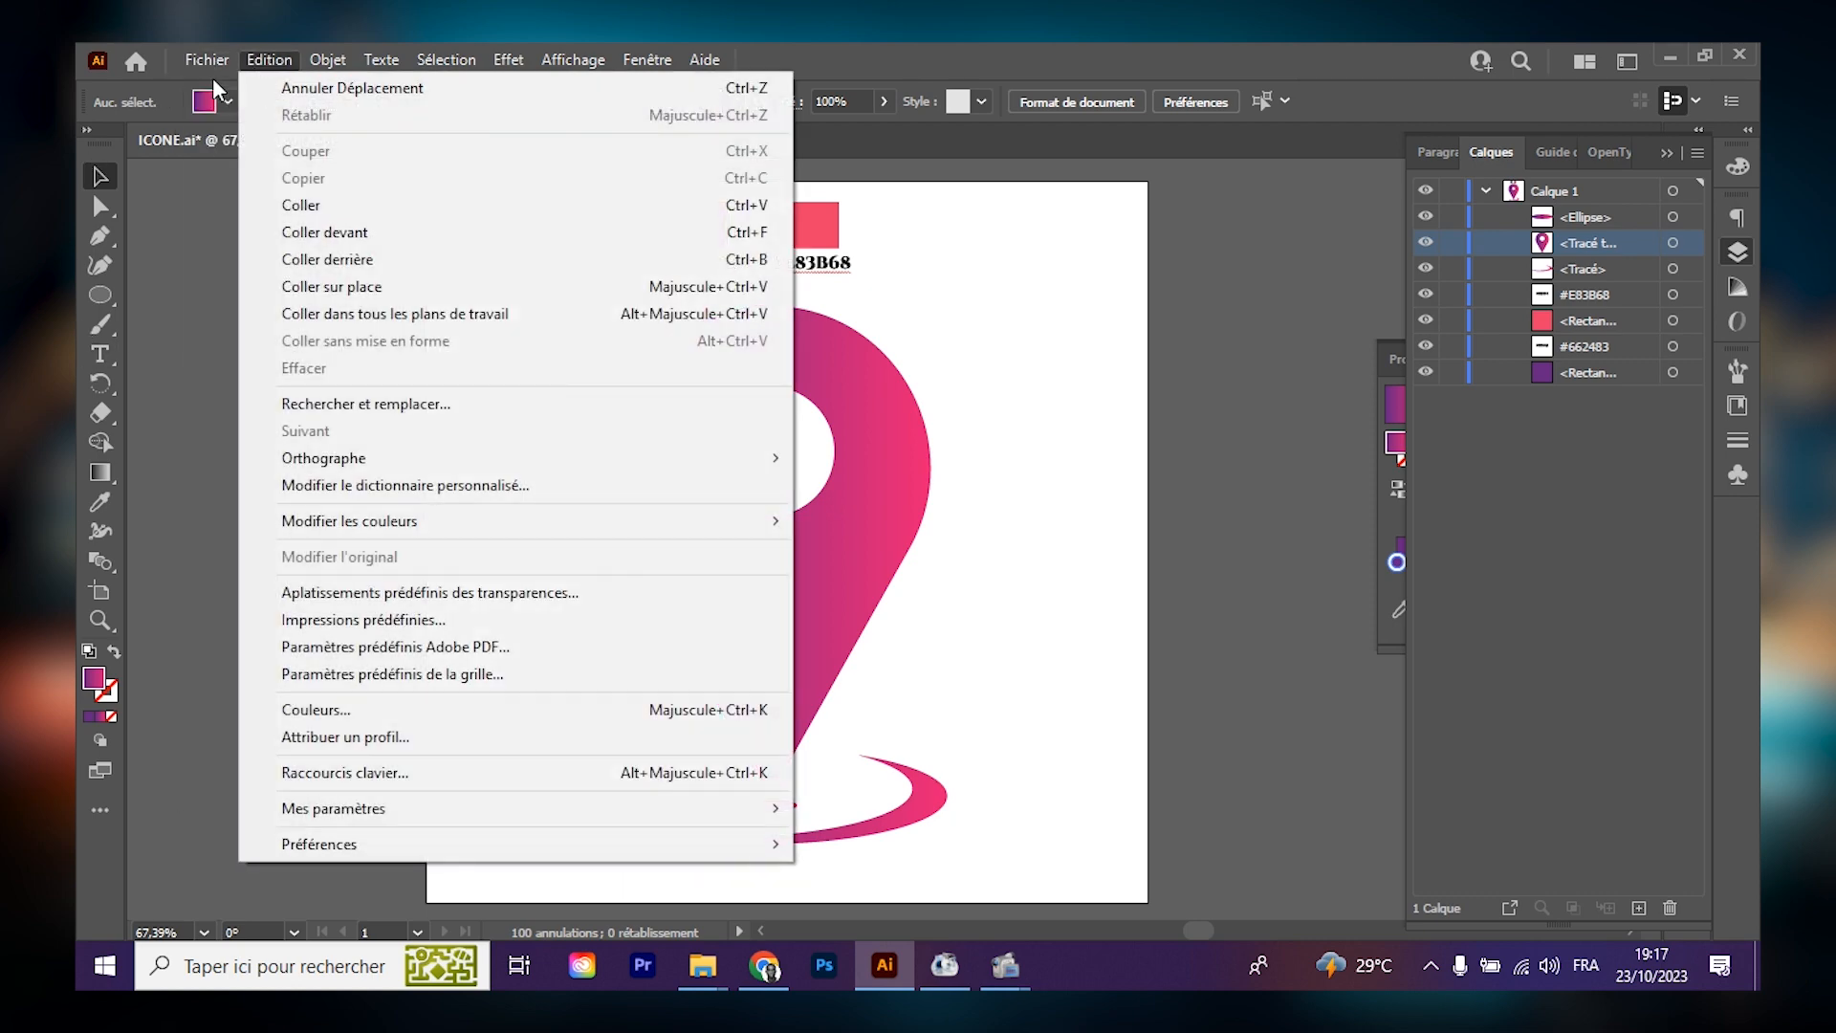
pyautogui.click(226, 88)
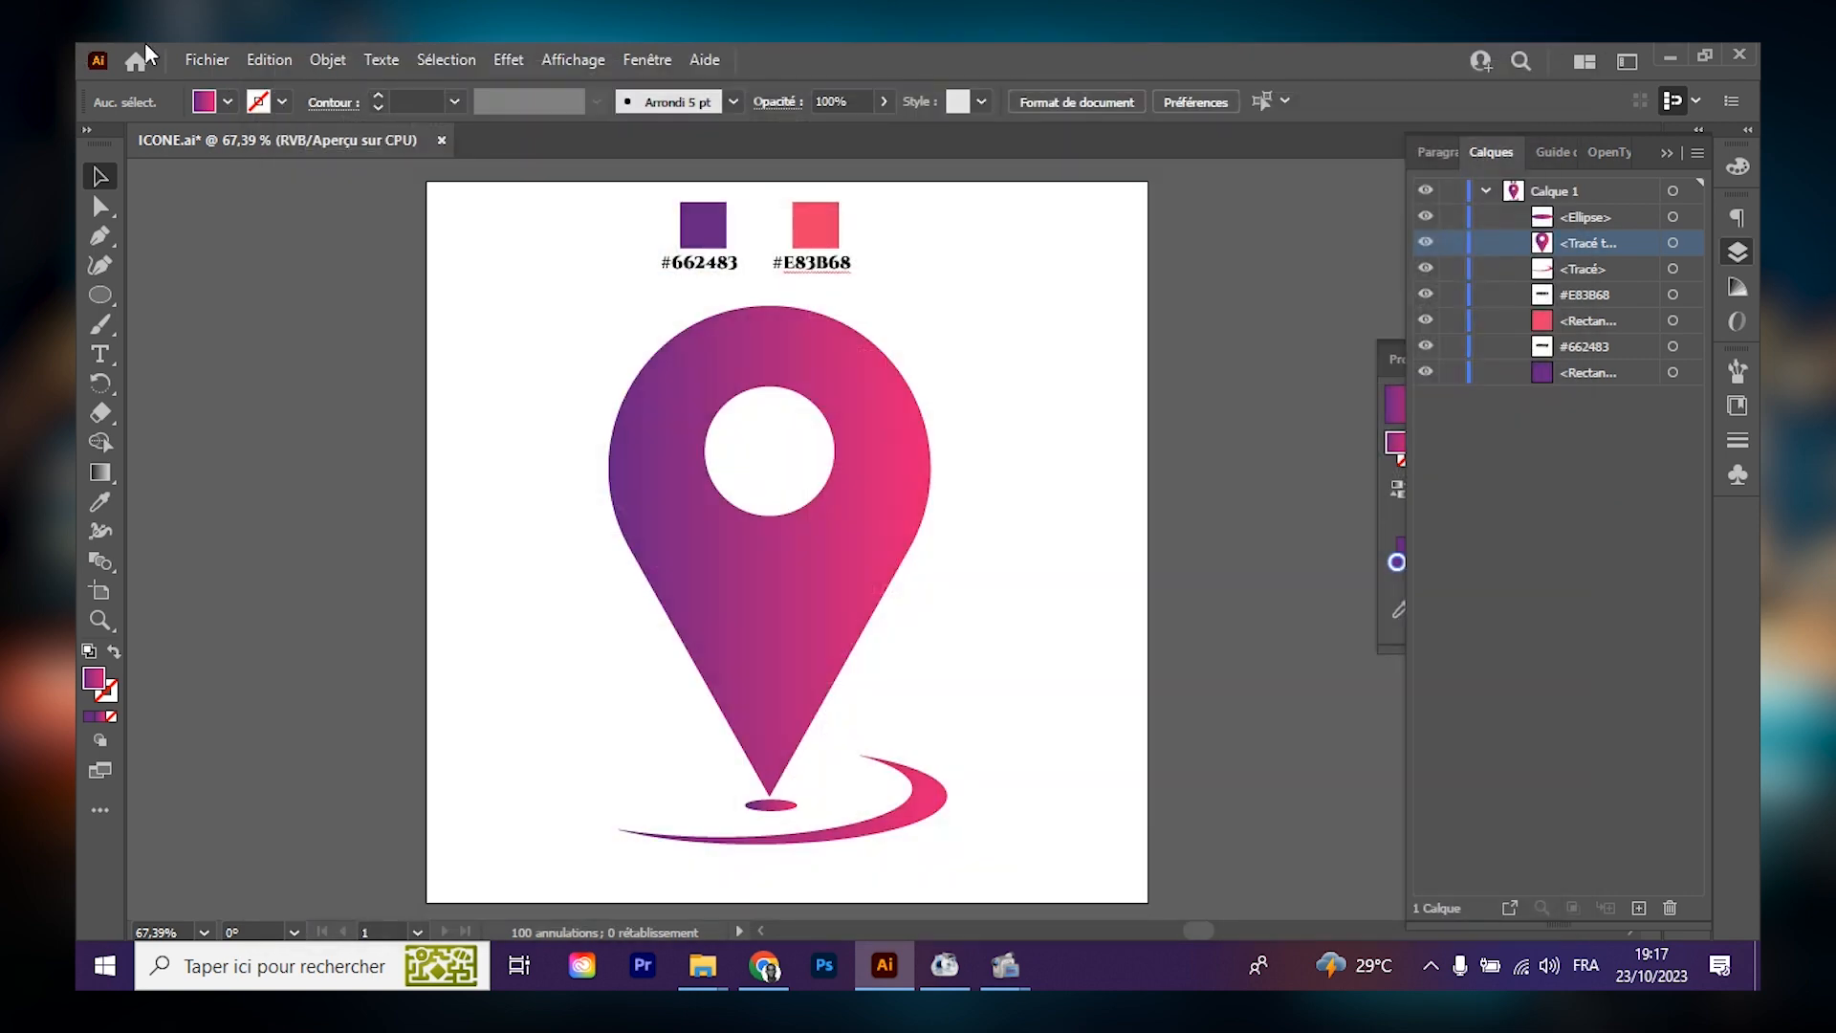
pyautogui.click(138, 60)
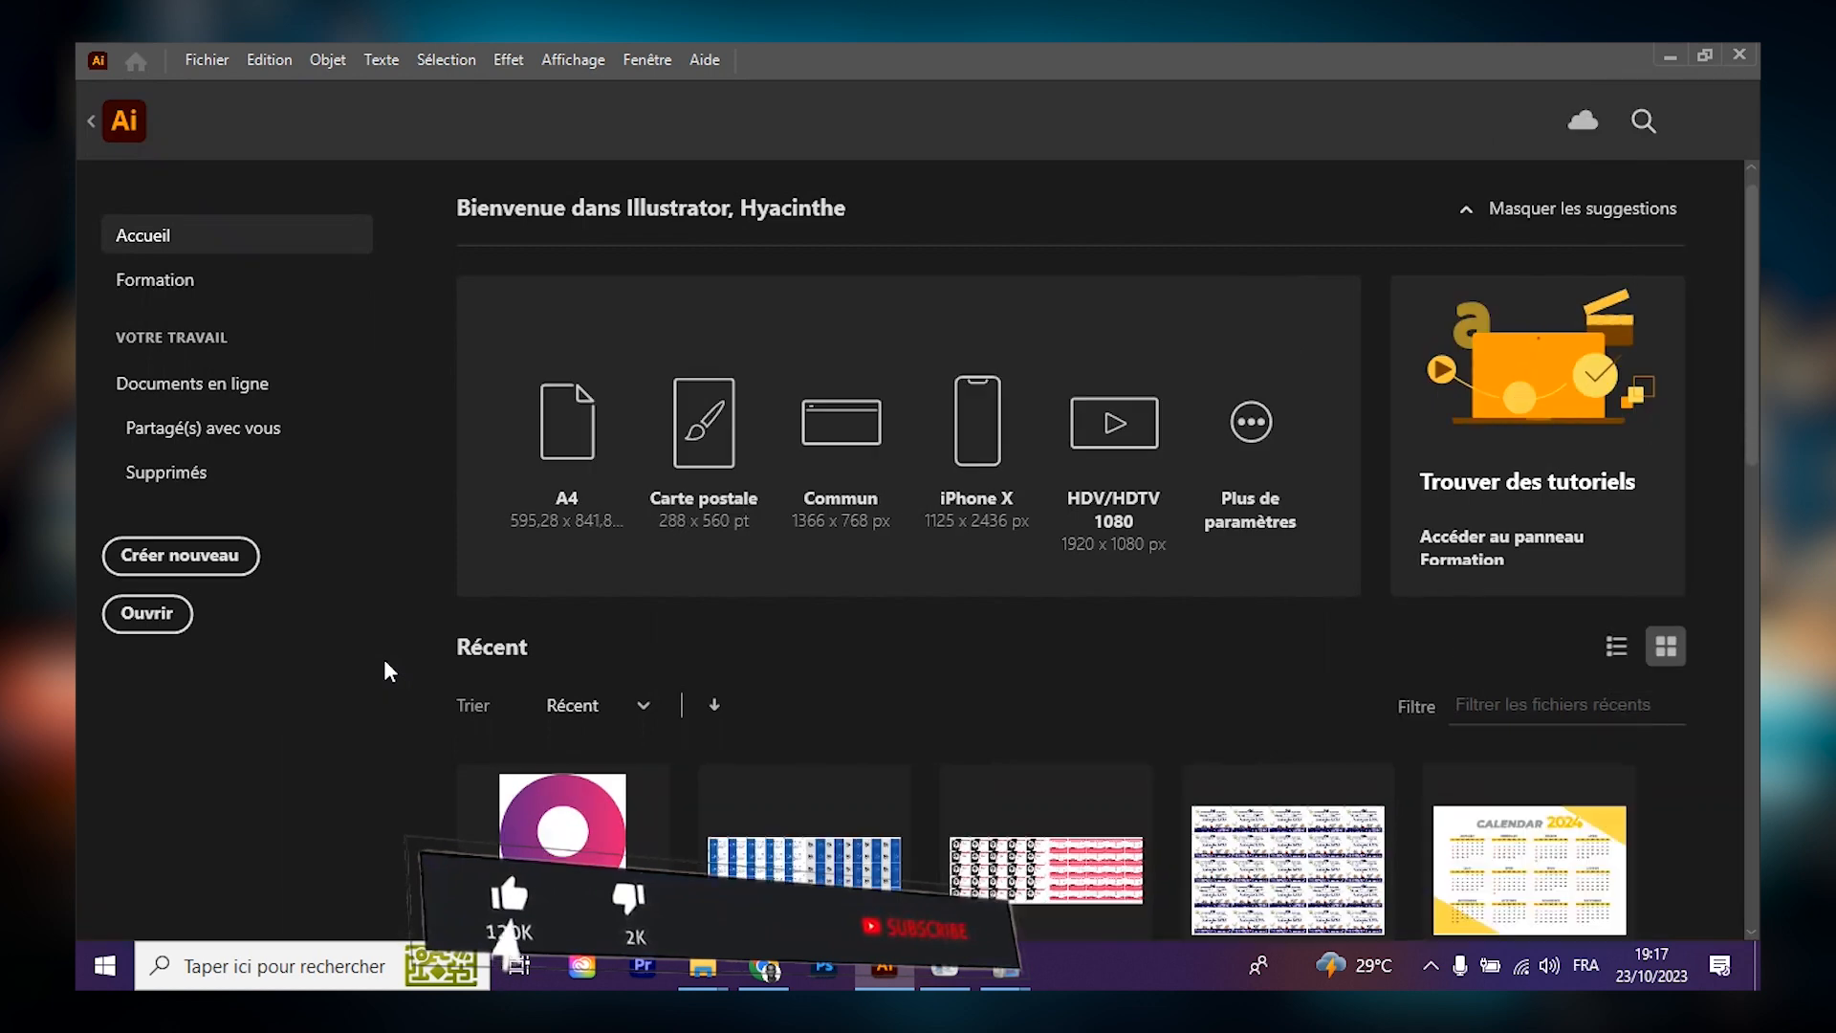
pyautogui.scroll(-5, 673, 660)
pyautogui.scroll(5, 659, 669)
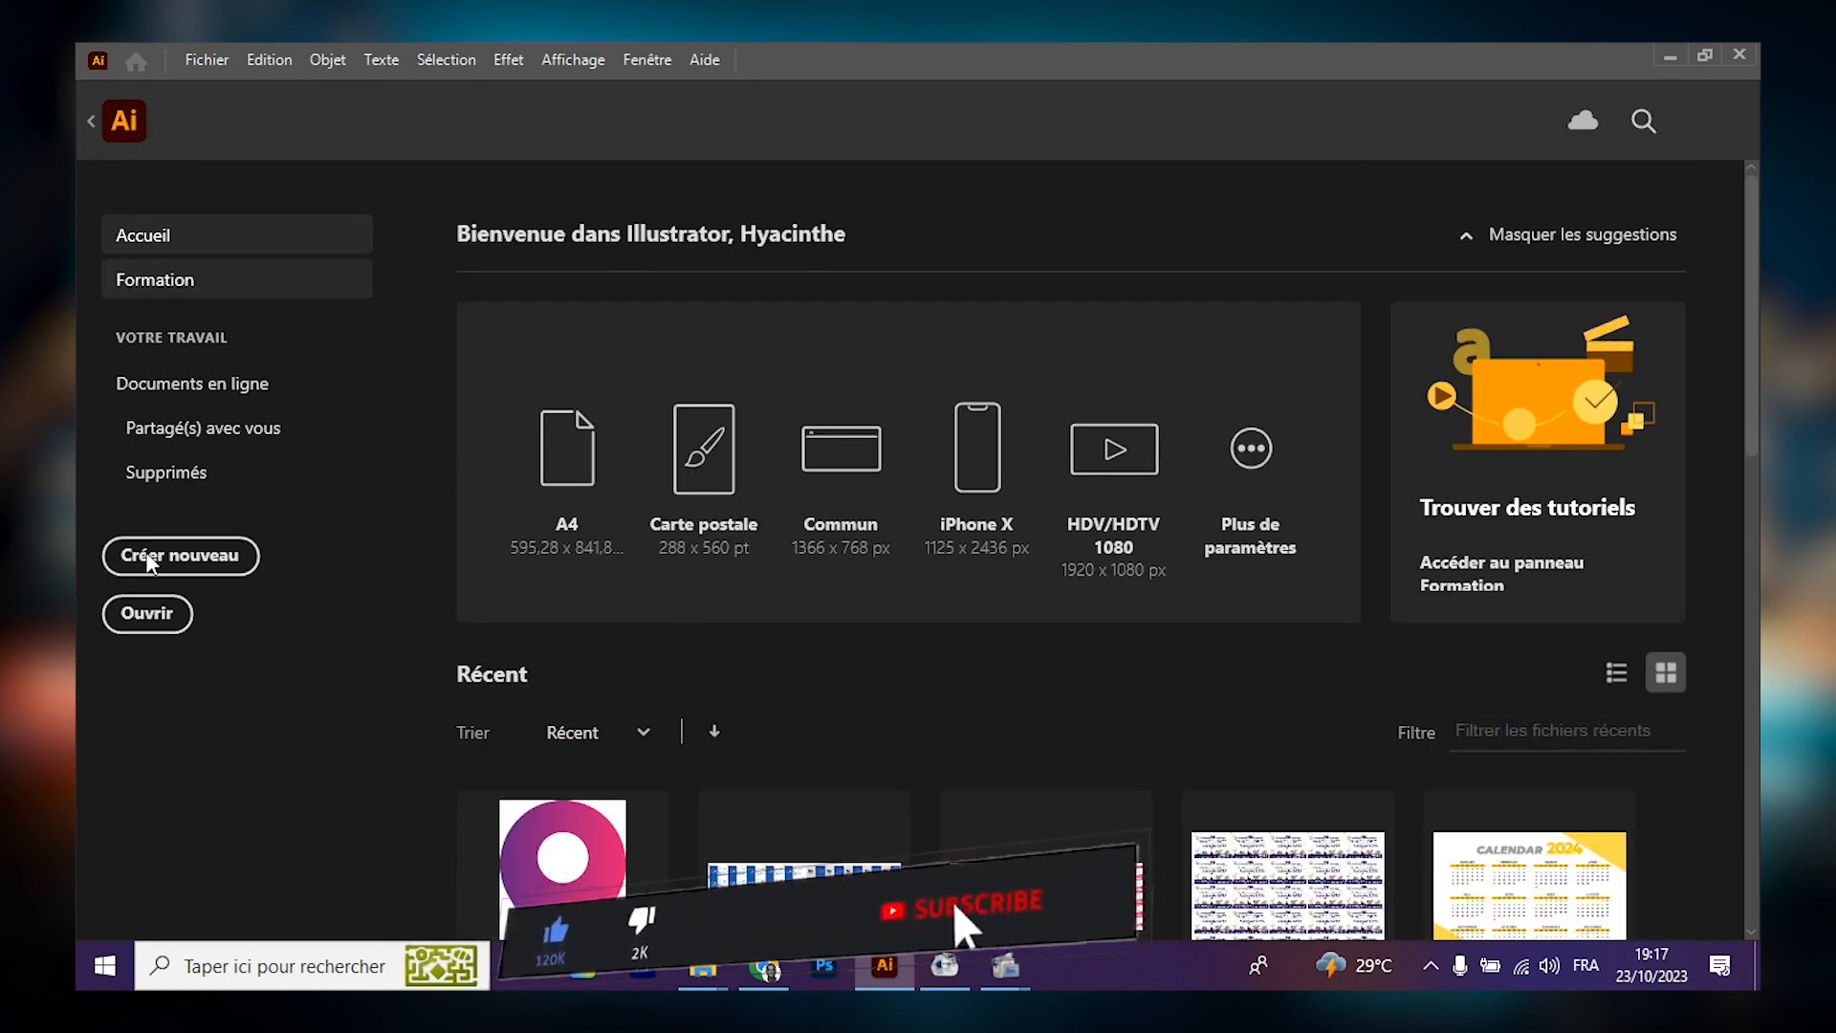
pyautogui.click(196, 563)
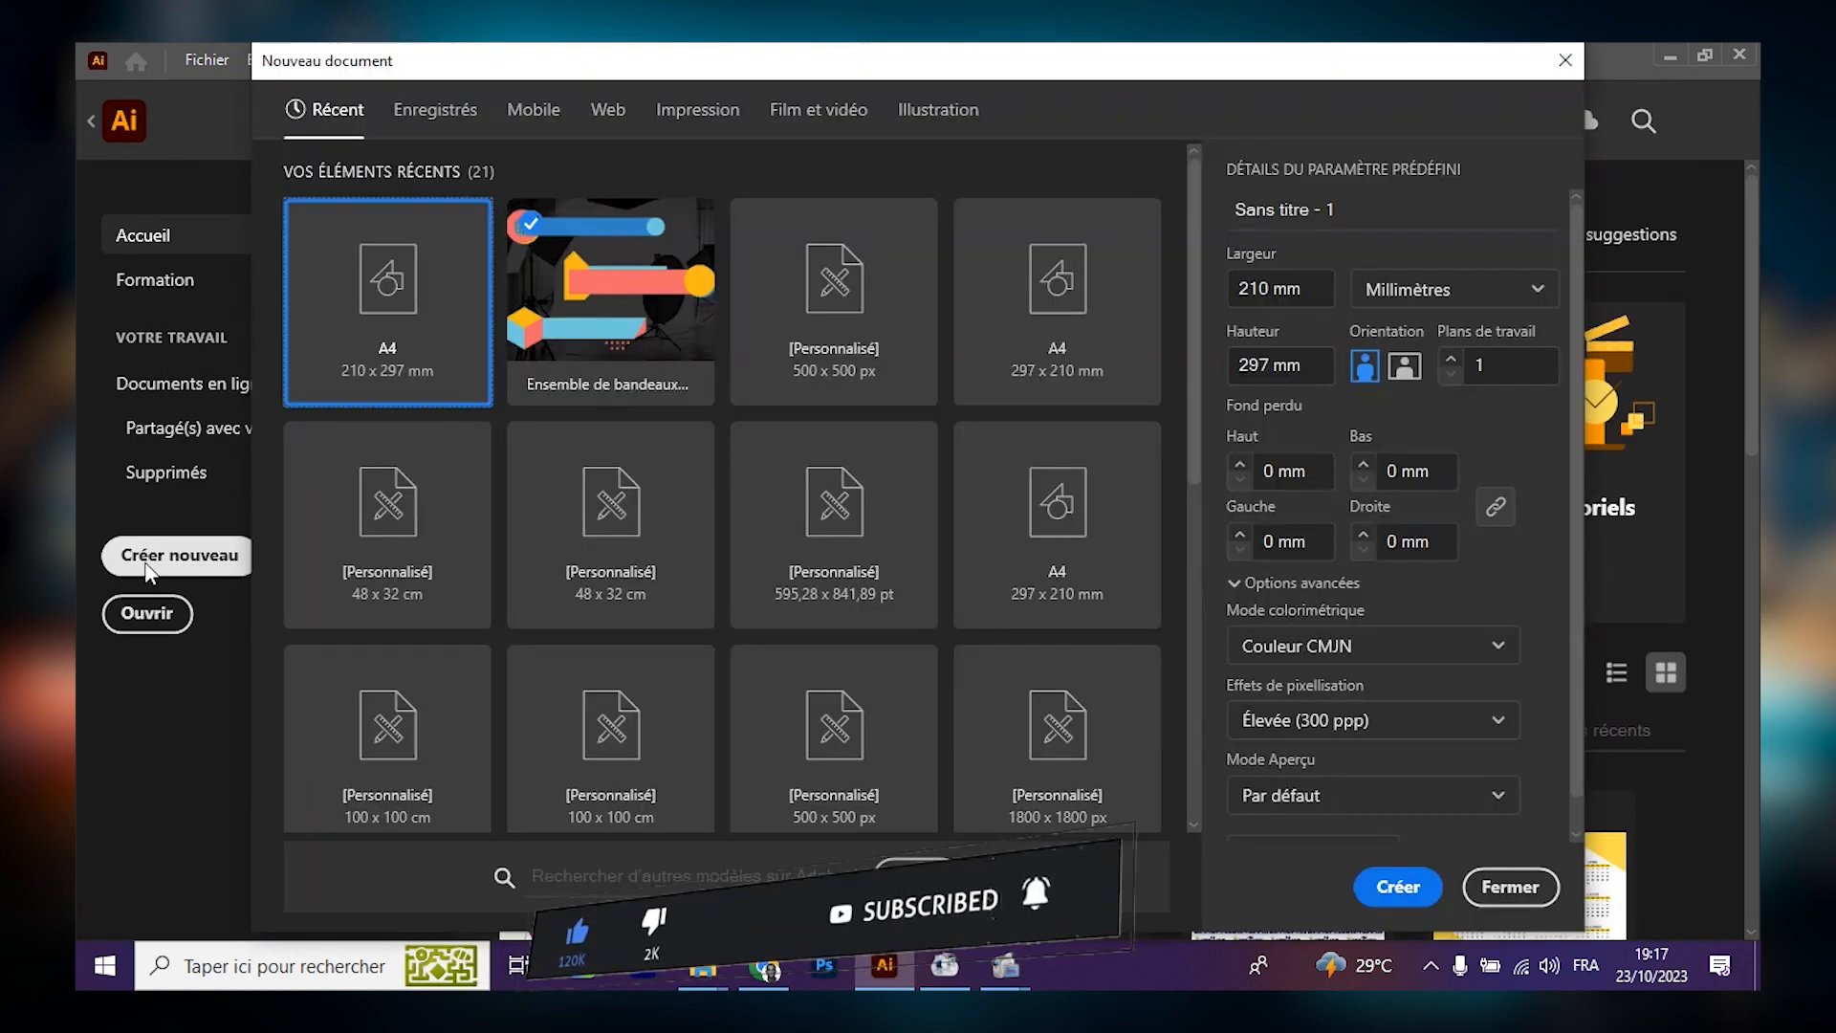
pyautogui.click(1288, 210)
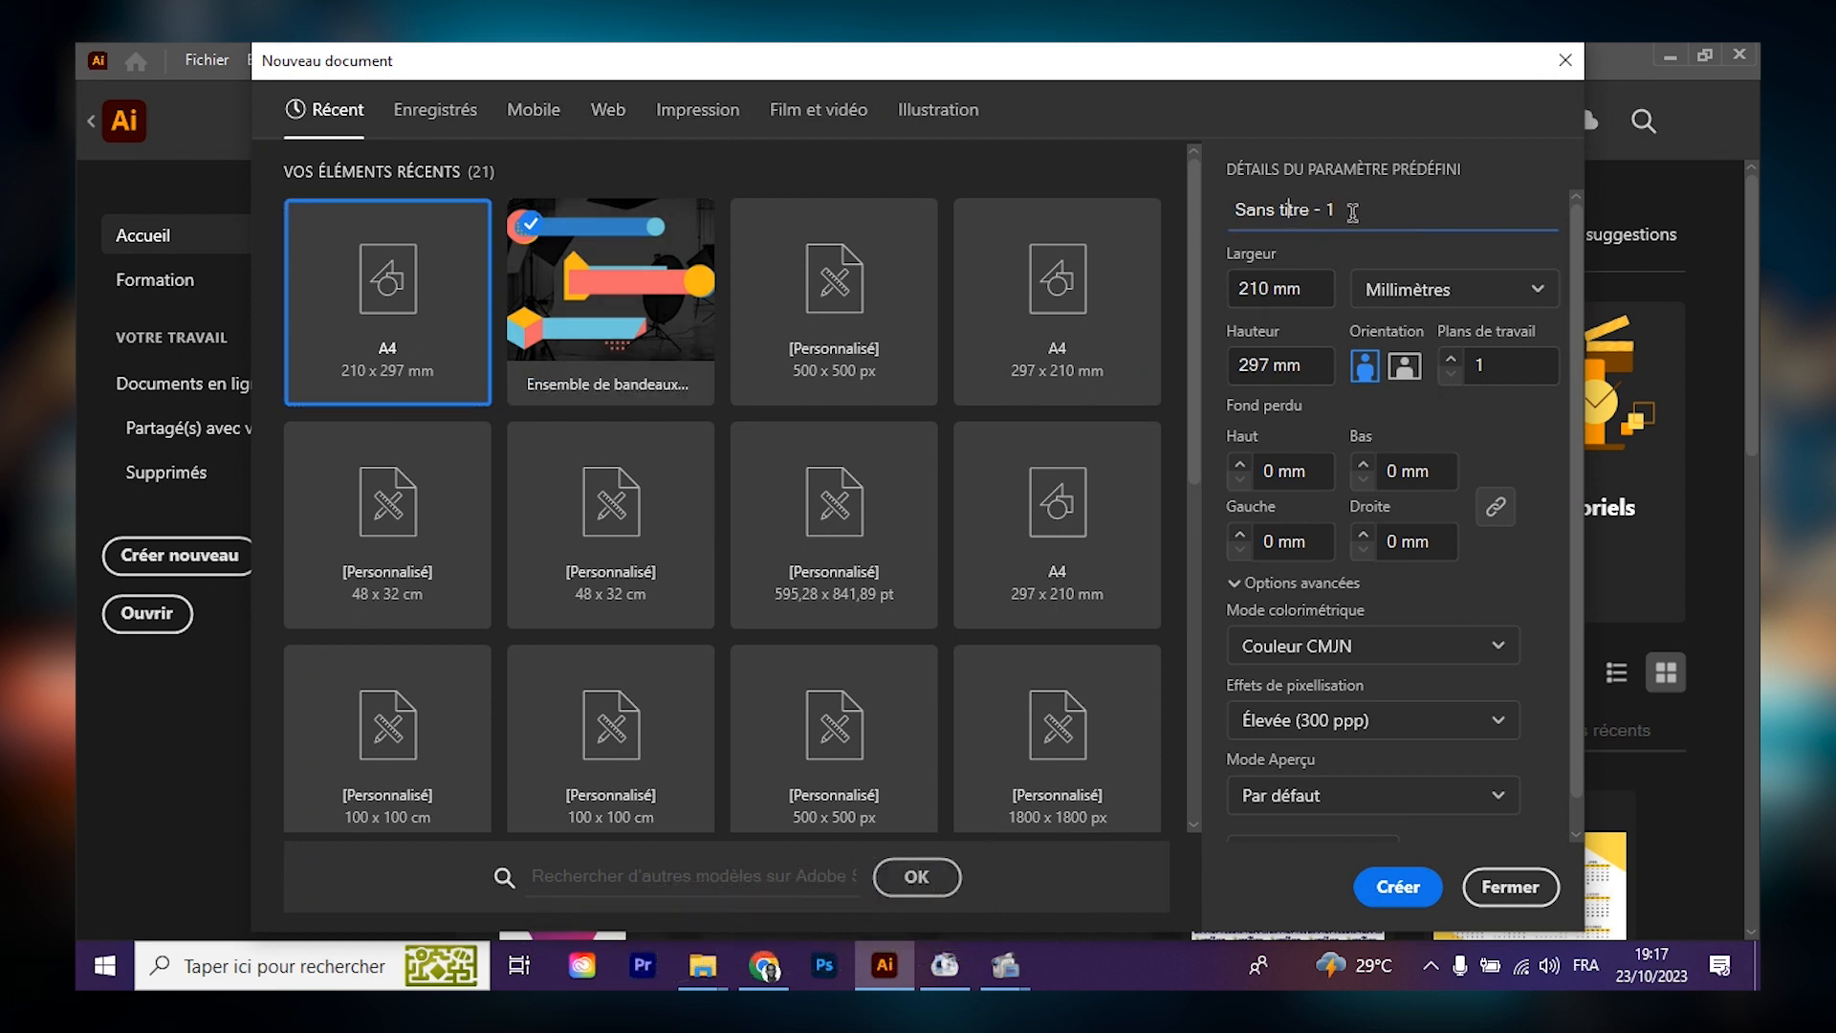
pyautogui.moveTo(1352, 211); pyautogui.dragTo(1187, 239)
pyautogui.write('IC')
# Set the new document's units to pixels and its size to 500 px wide by 500 px high.
pyautogui.click(1377, 299)
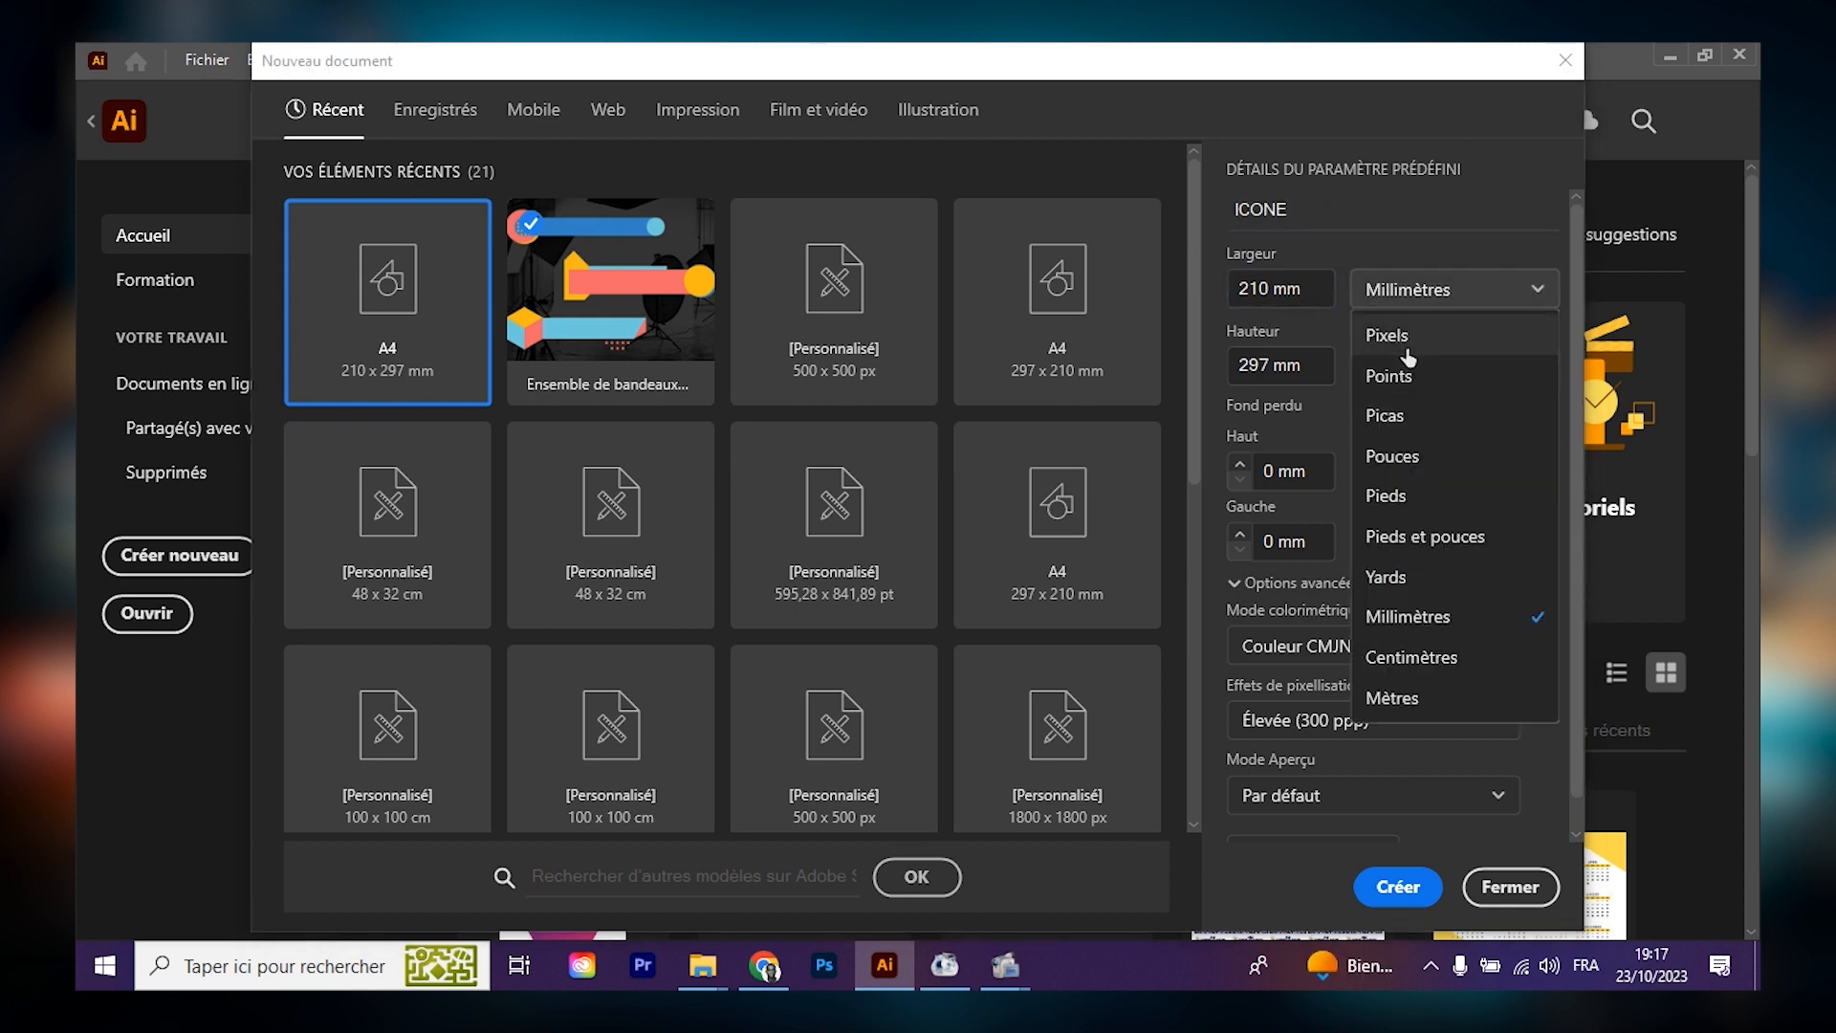
pyautogui.click(1407, 352)
pyautogui.click(1300, 287)
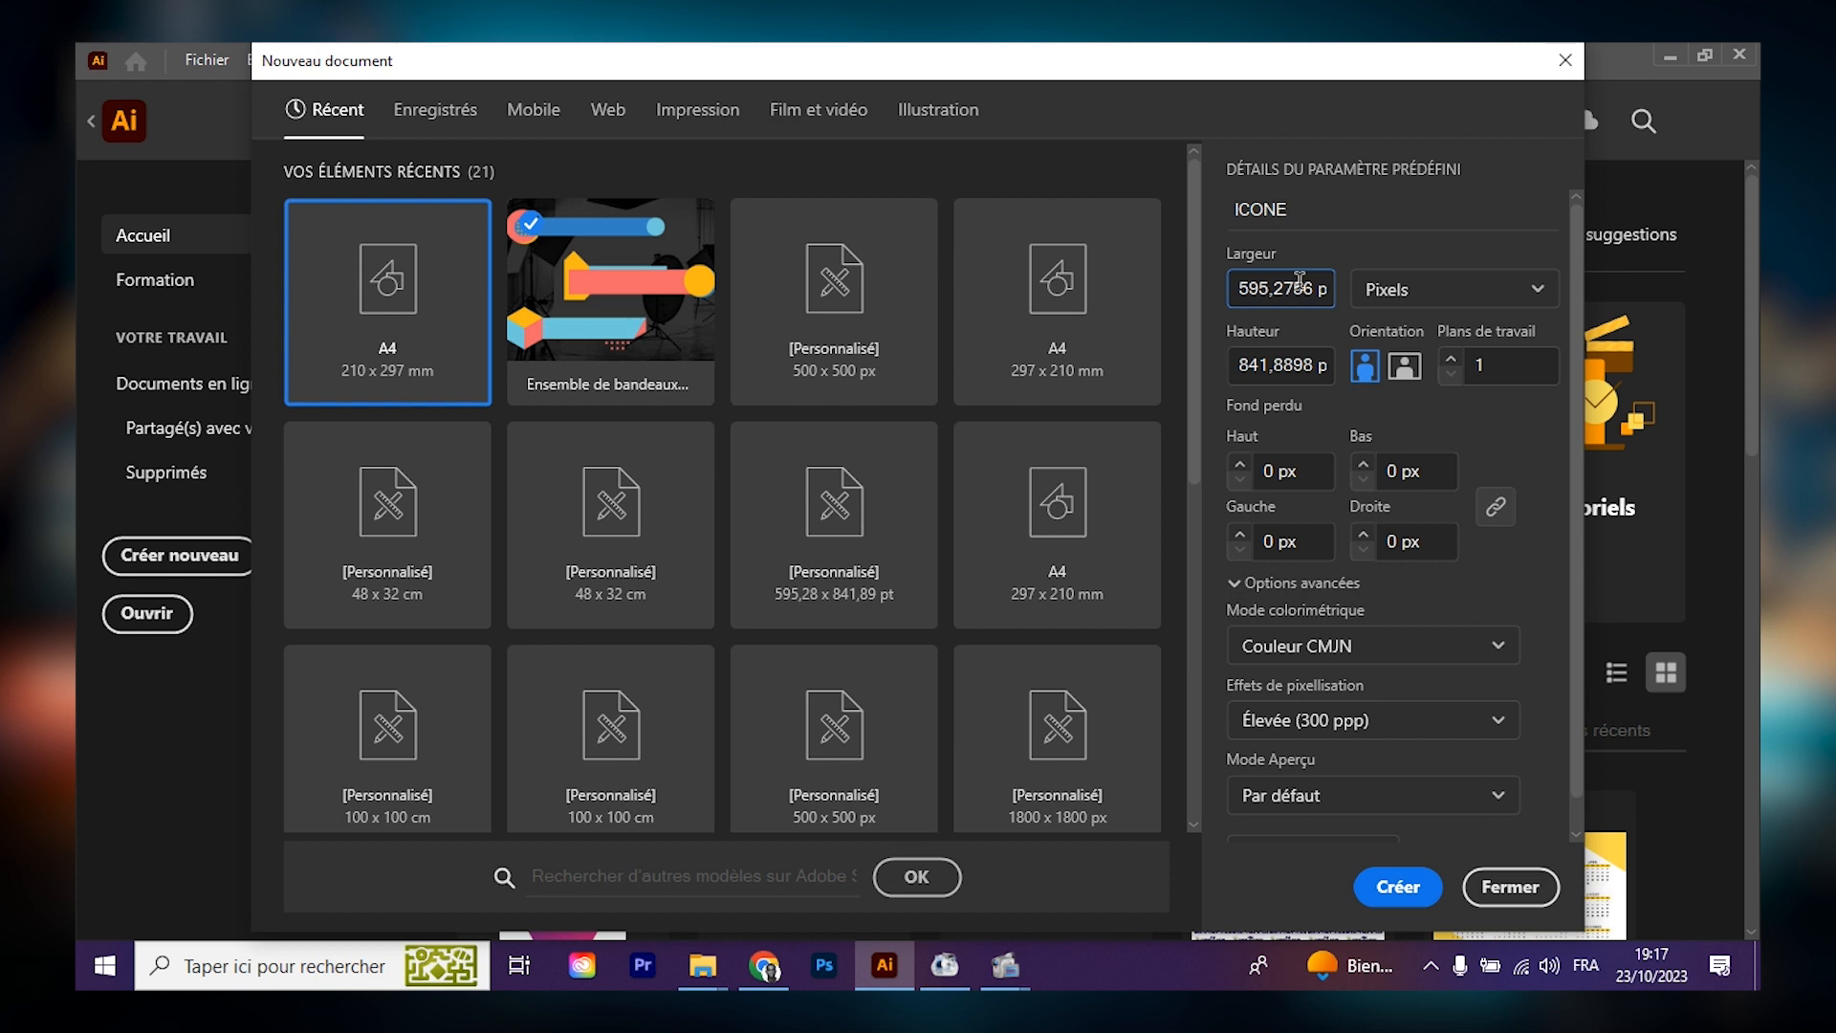
pyautogui.hotkey('ctrl', 'a')
pyautogui.write('500')
pyautogui.click(1281, 361)
pyautogui.hotkey('ctrl', 'a')
pyautogui.write('5')
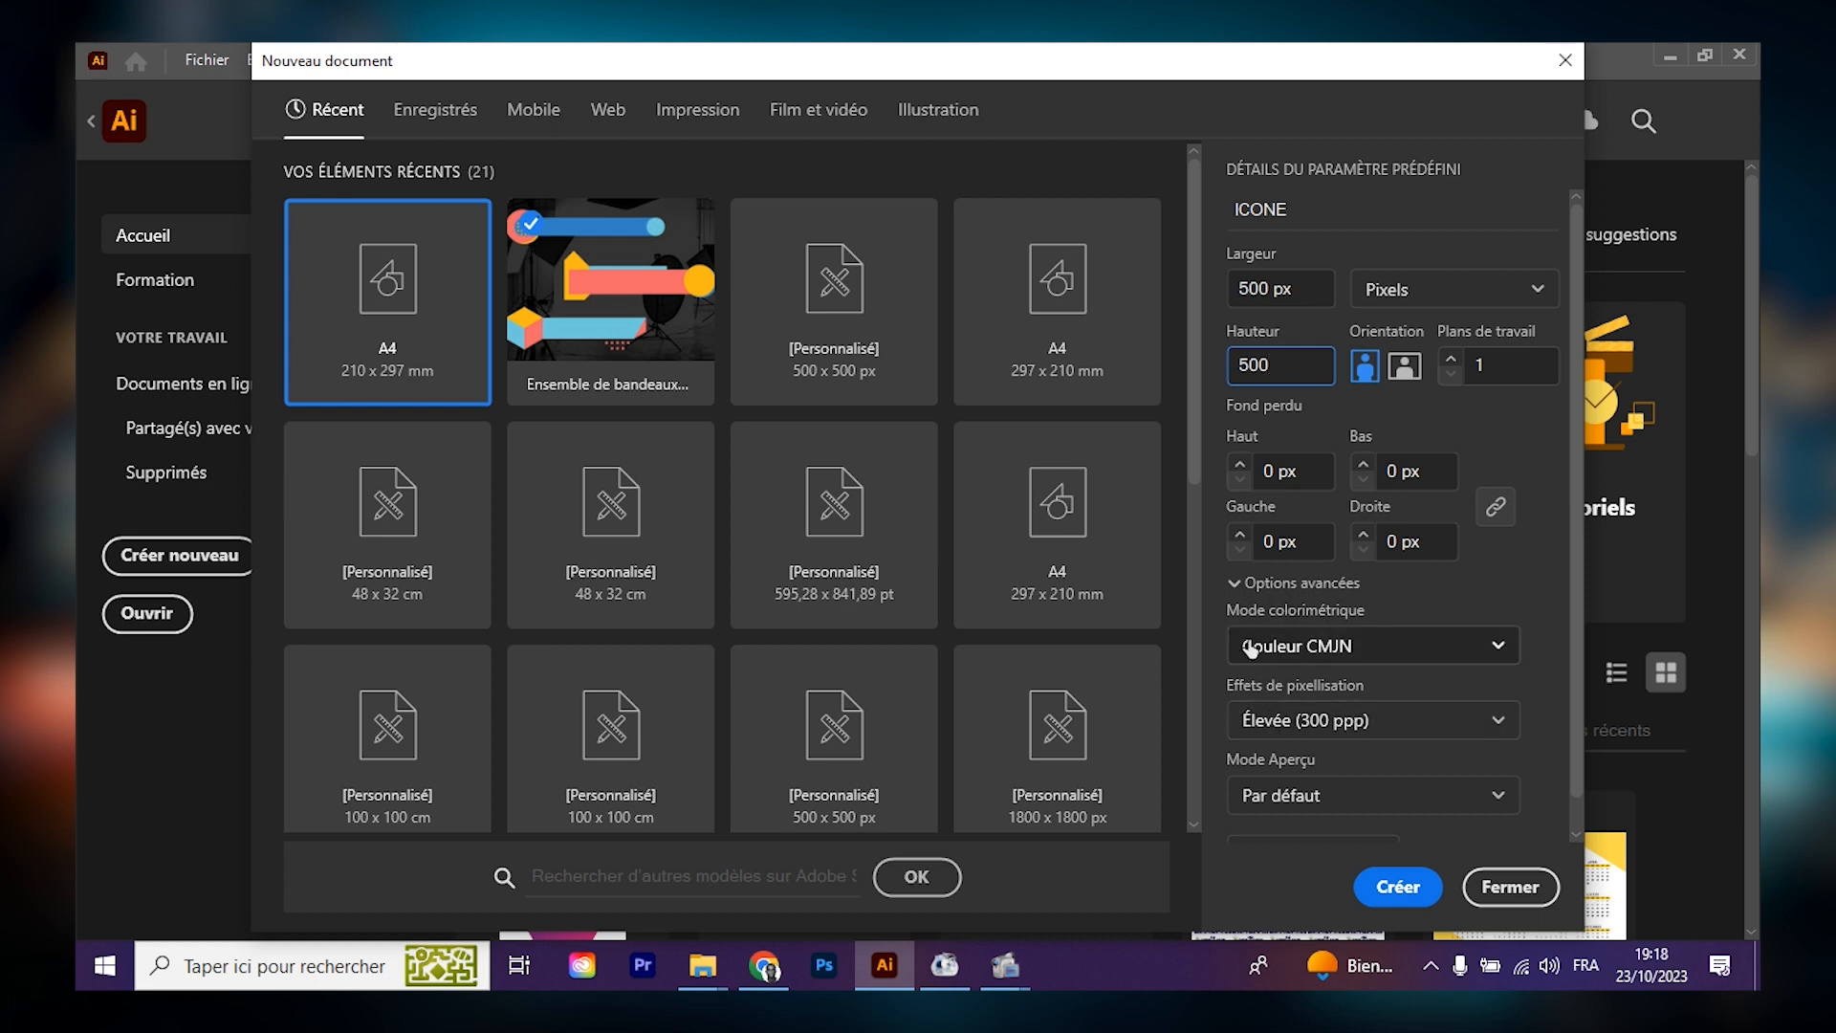
# Change the colour mode to RGB (Couleur RVB) and create the document.
pyautogui.click(1336, 658)
pyautogui.click(1322, 697)
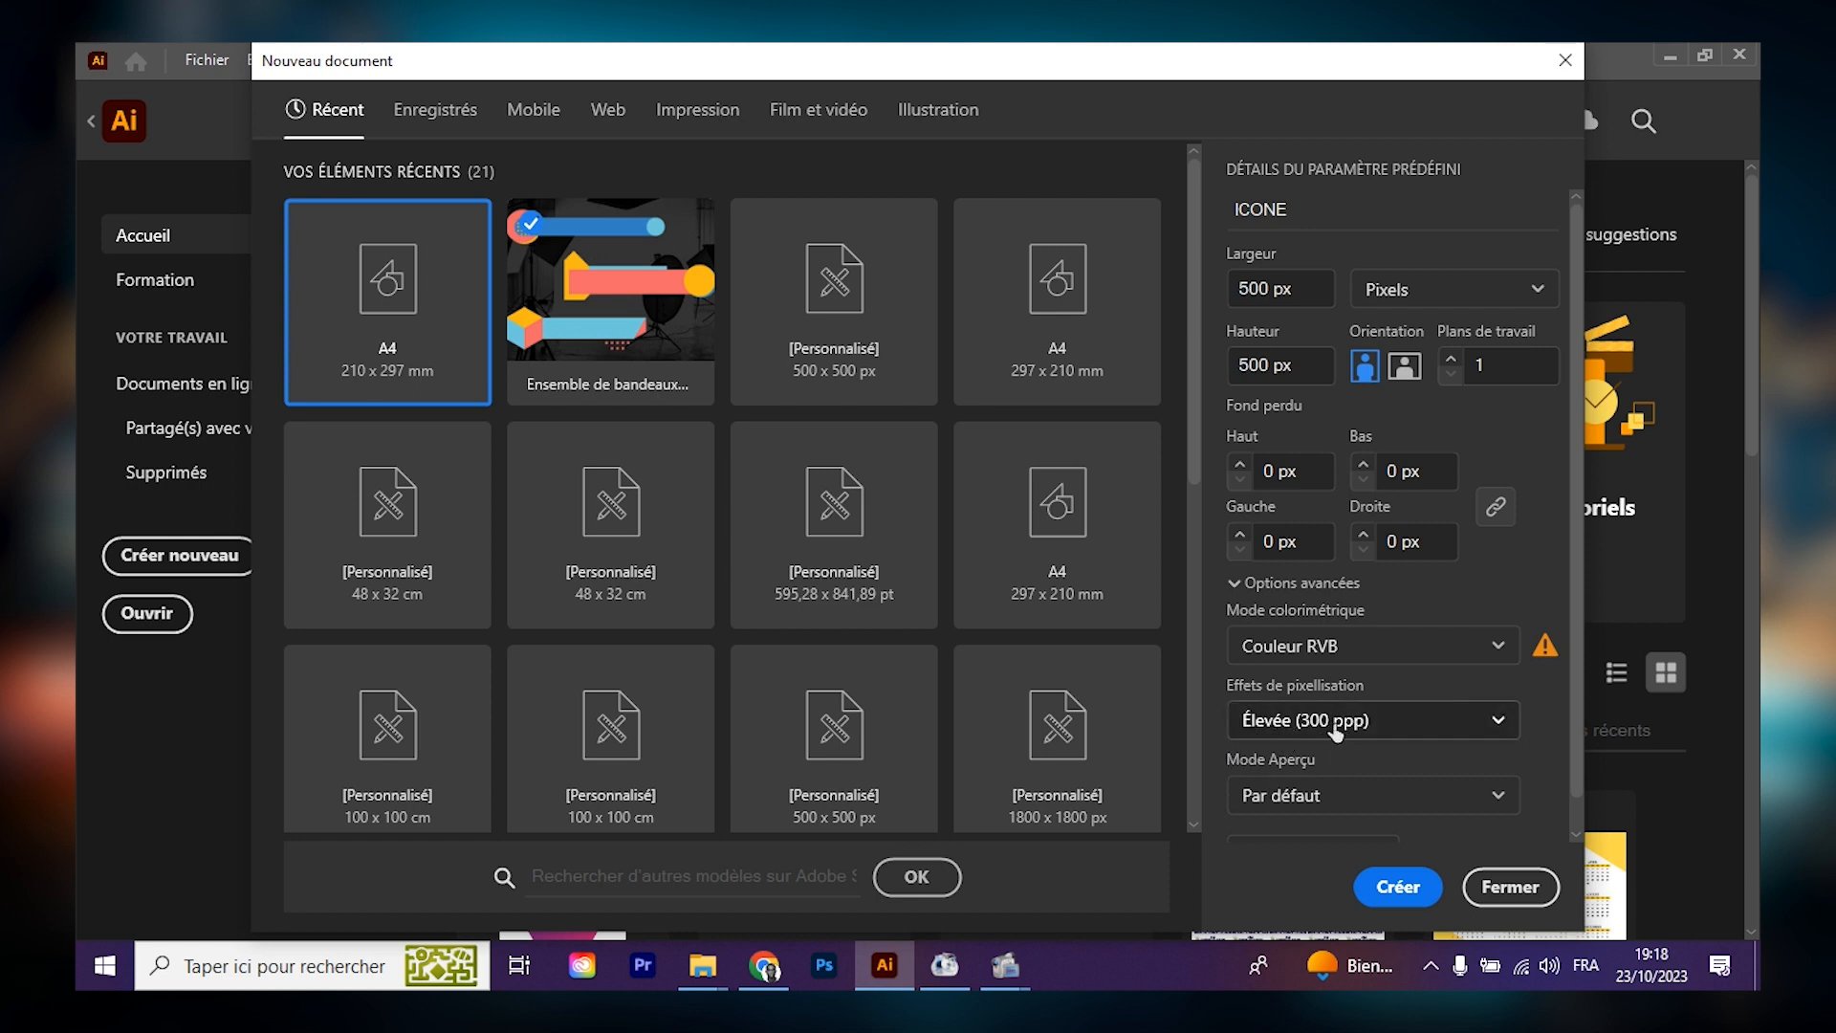
pyautogui.scroll(-1, 1358, 789)
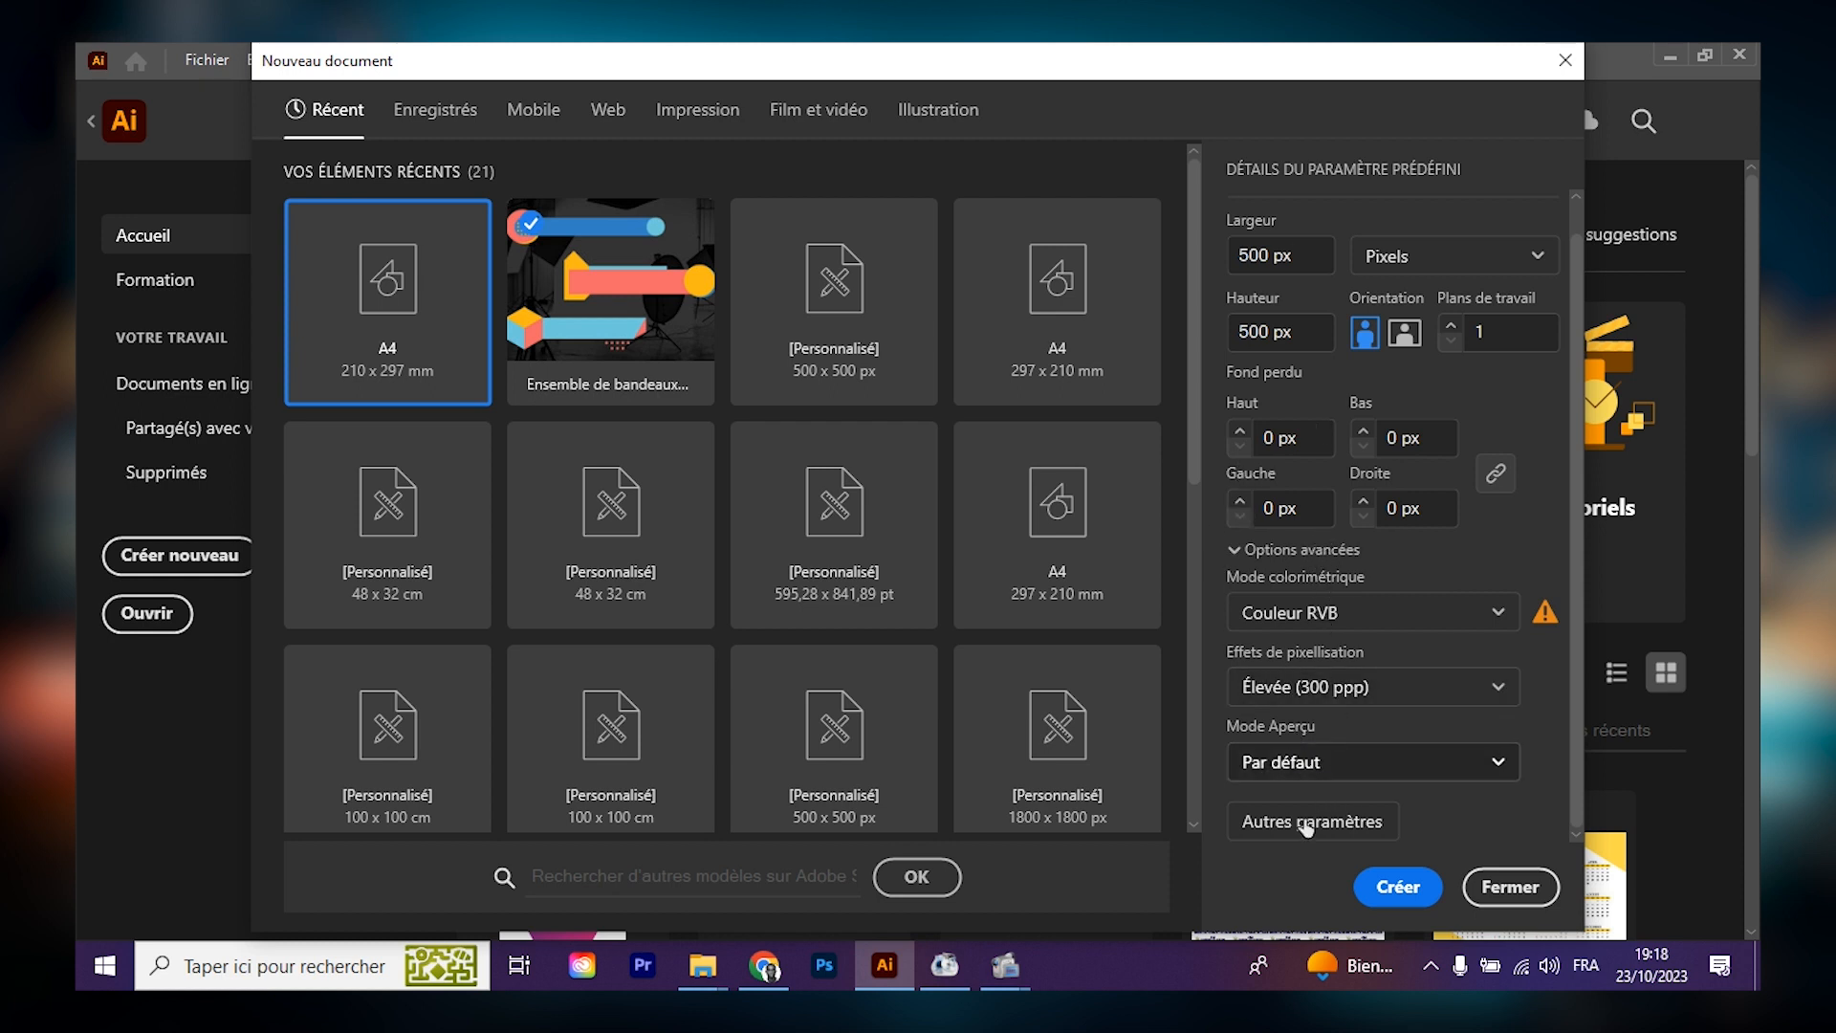
pyautogui.click(1392, 889)
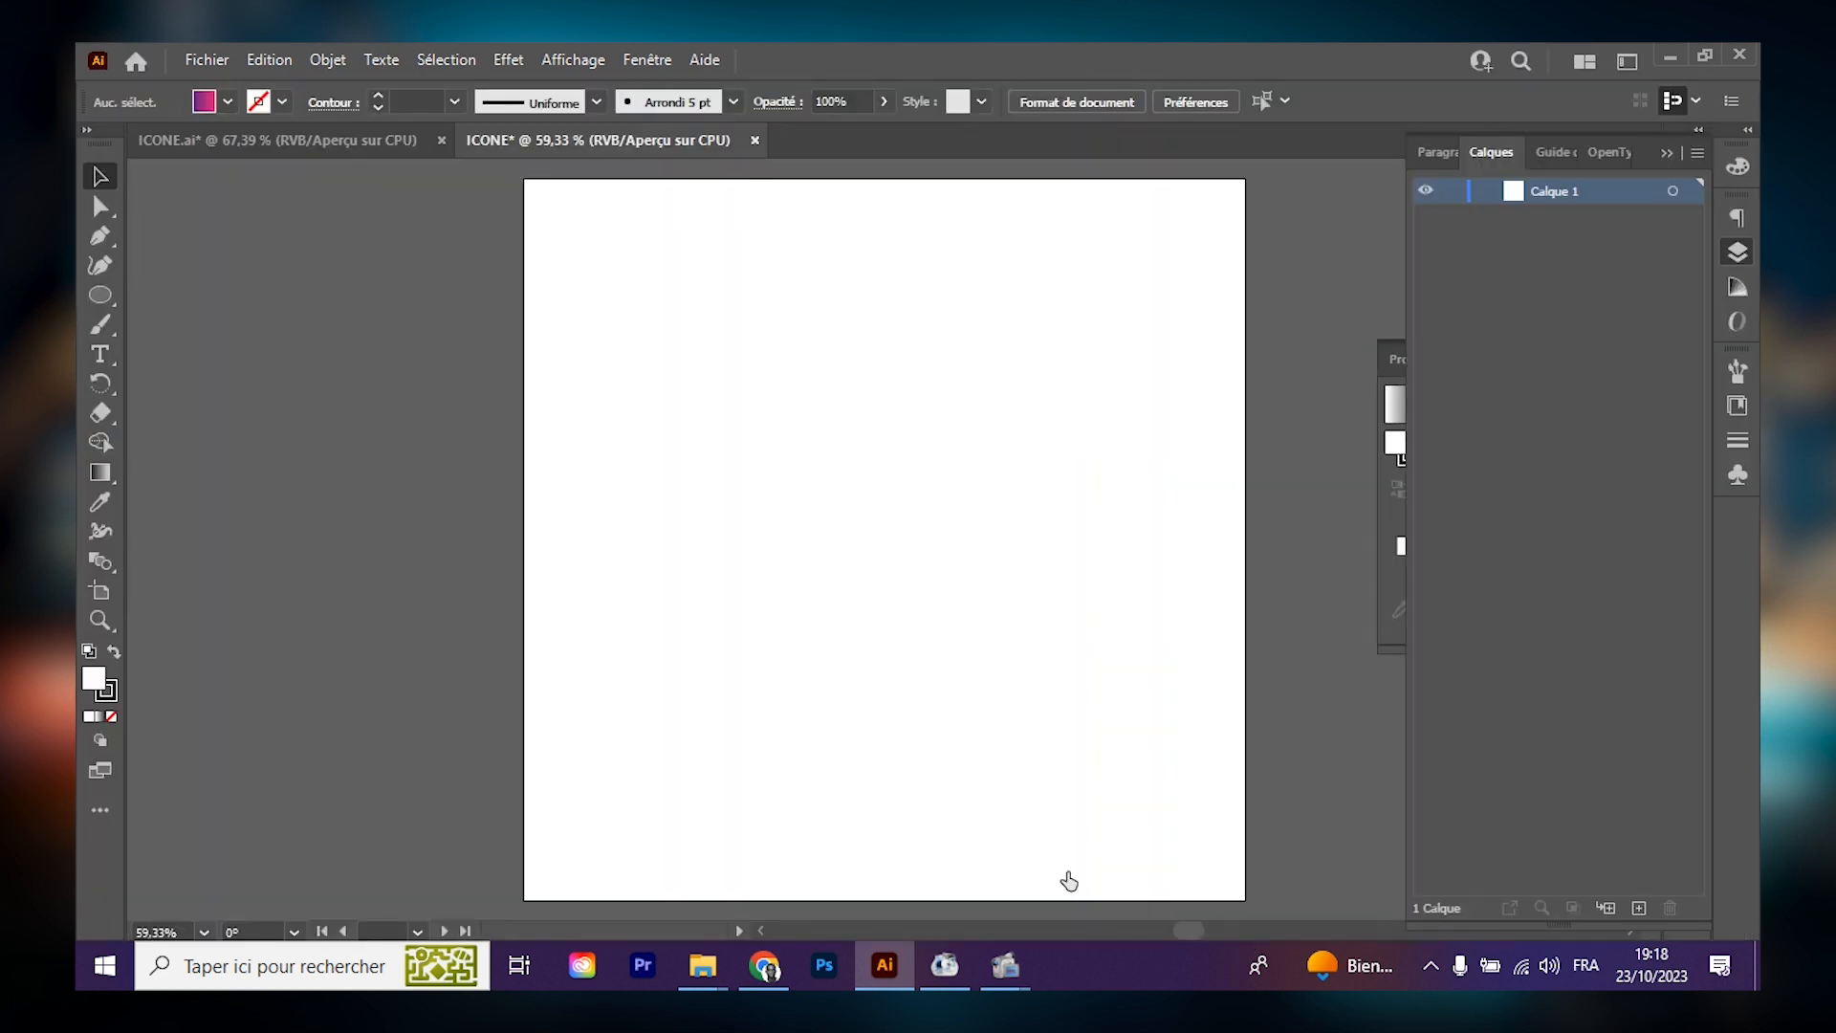
# Copy the purple and pink swatches with their hex labels from ICONE.ai to the top of the new artboard.
pyautogui.click(260, 136)
pyautogui.moveTo(586, 207); pyautogui.dragTo(939, 268)
pyautogui.moveTo(820, 239); pyautogui.dragTo(916, 231)
# Copy the gradient pin from ICONE.ai into the new document, place it beside the artboard and scale it down proportionally.
pyautogui.click(306, 144)
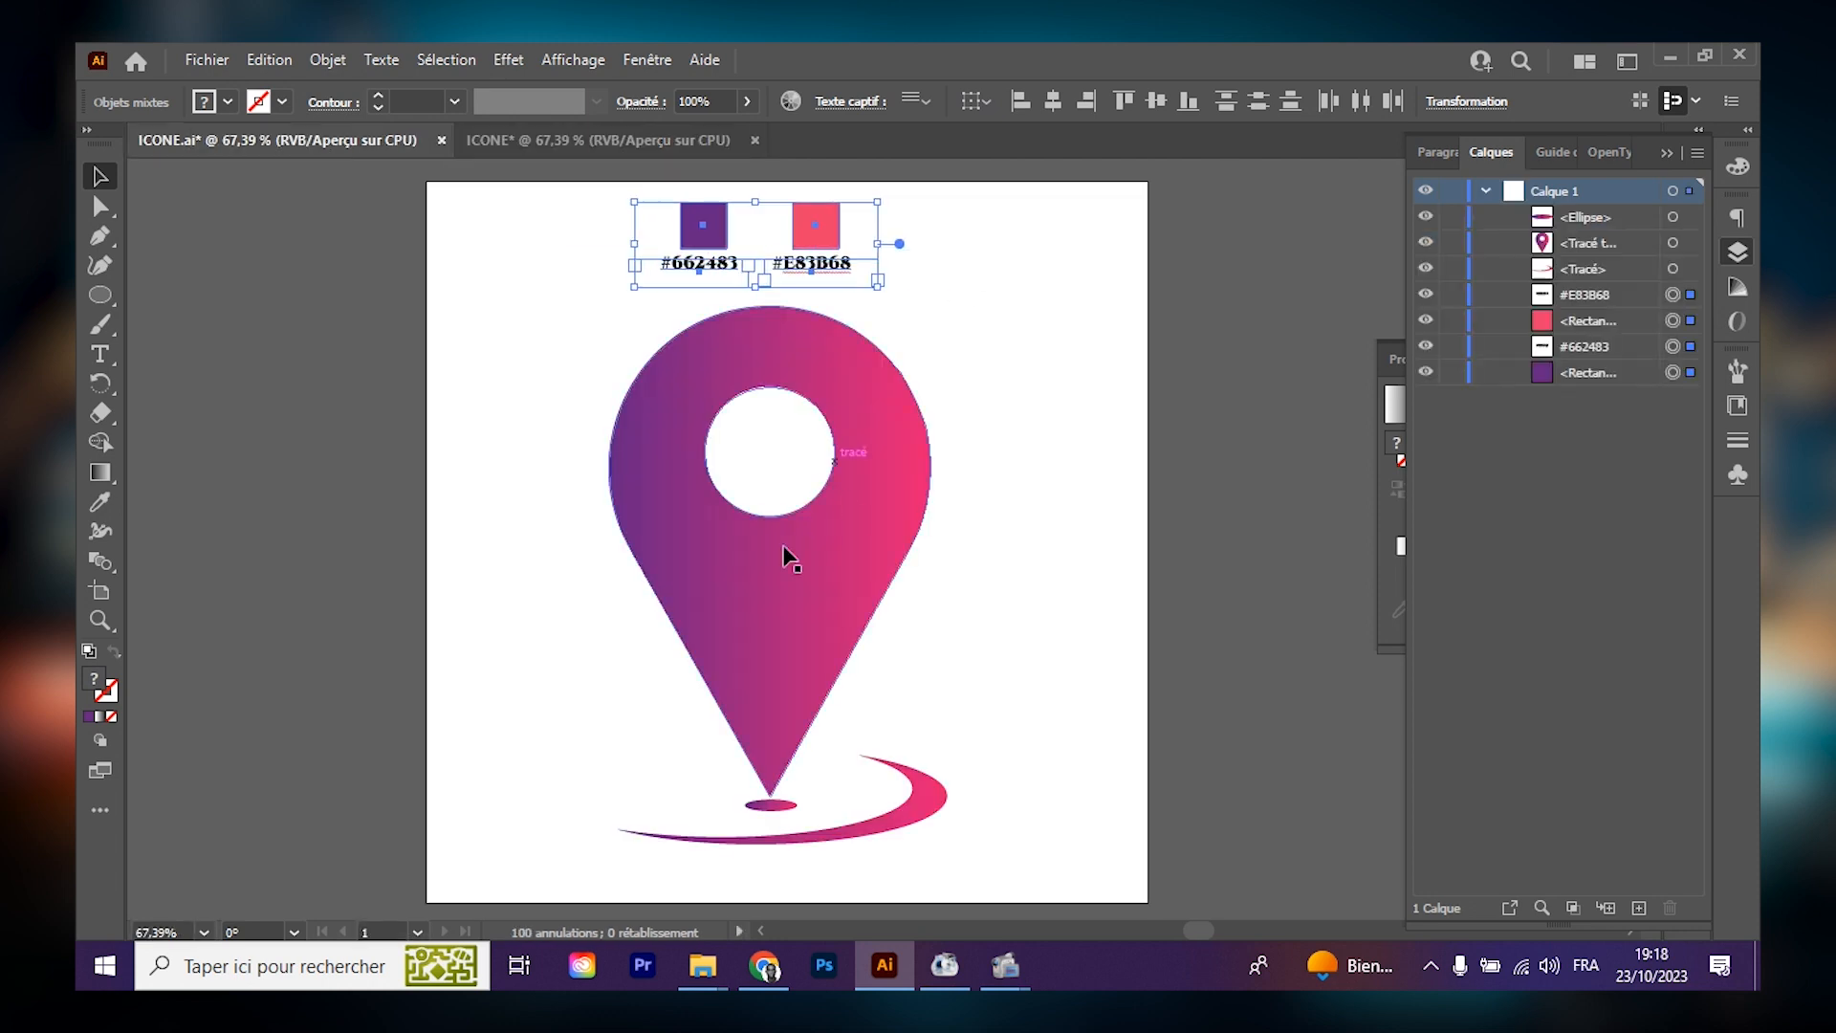
pyautogui.click(773, 568)
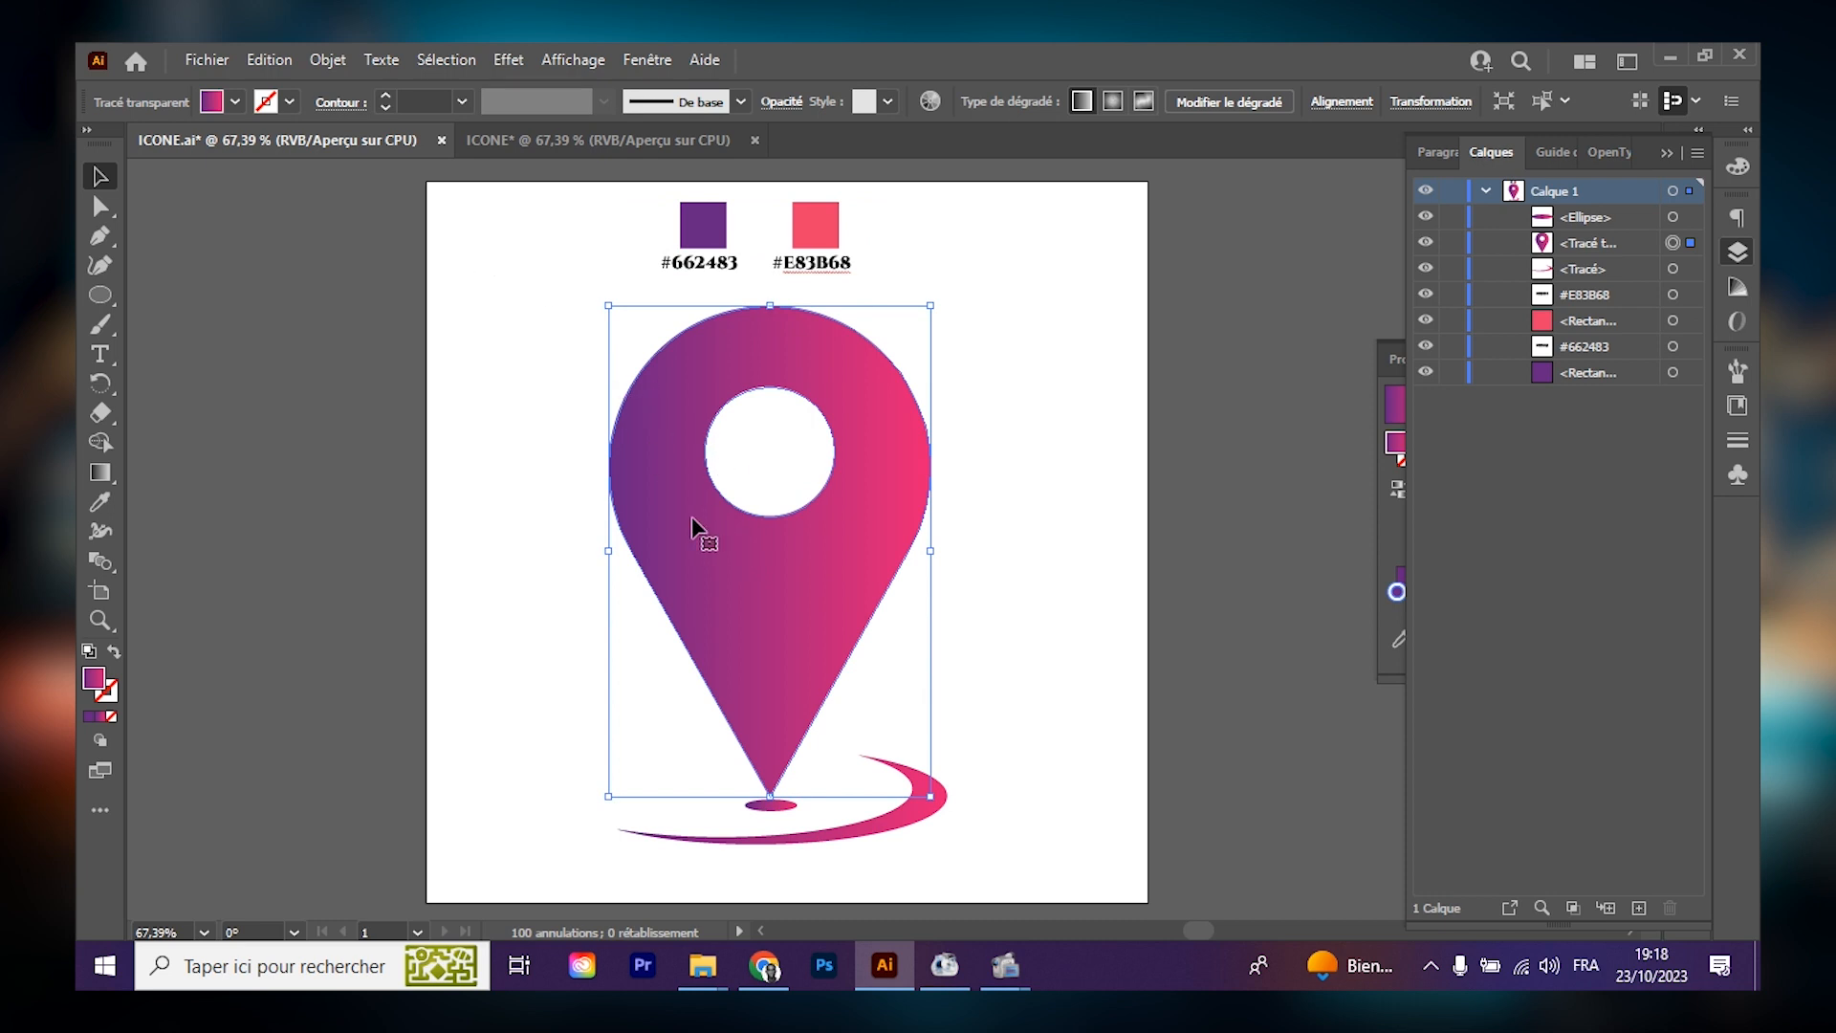
pyautogui.click(524, 143)
pyautogui.click(392, 139)
pyautogui.moveTo(851, 616); pyautogui.dragTo(381, 529)
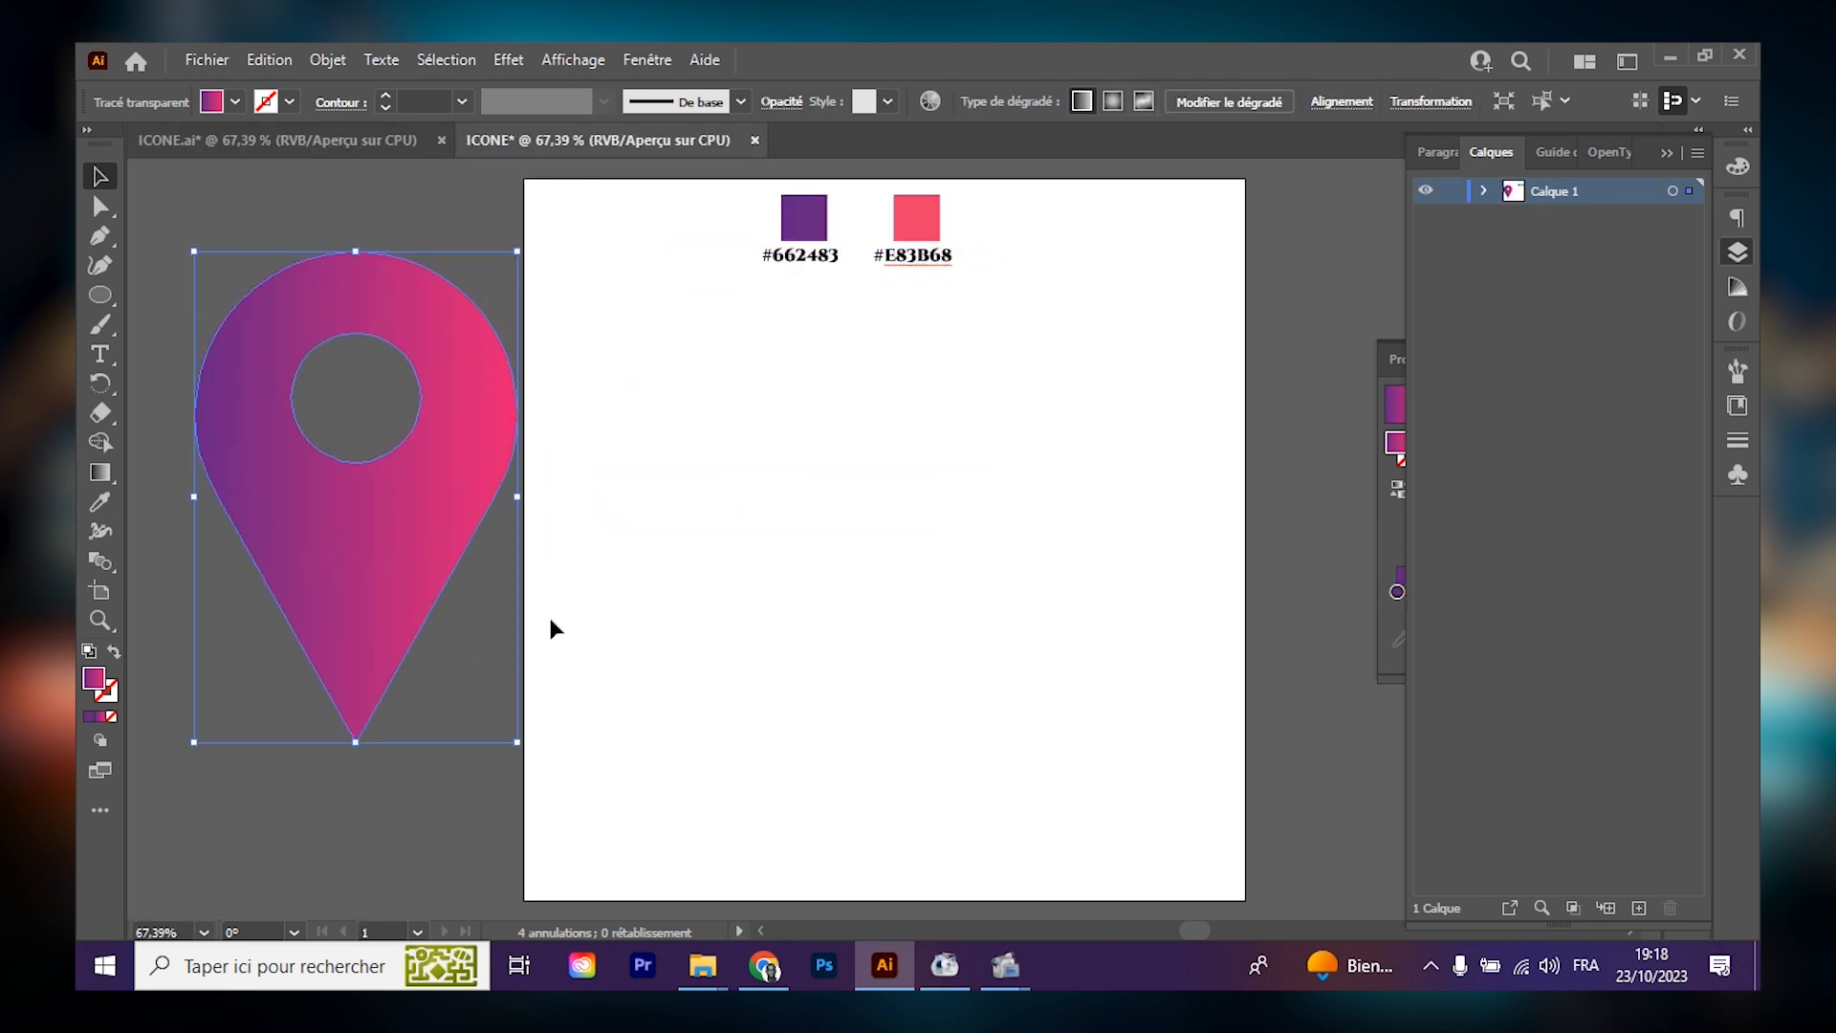
pyautogui.moveTo(518, 253); pyautogui.dragTo(394, 431)
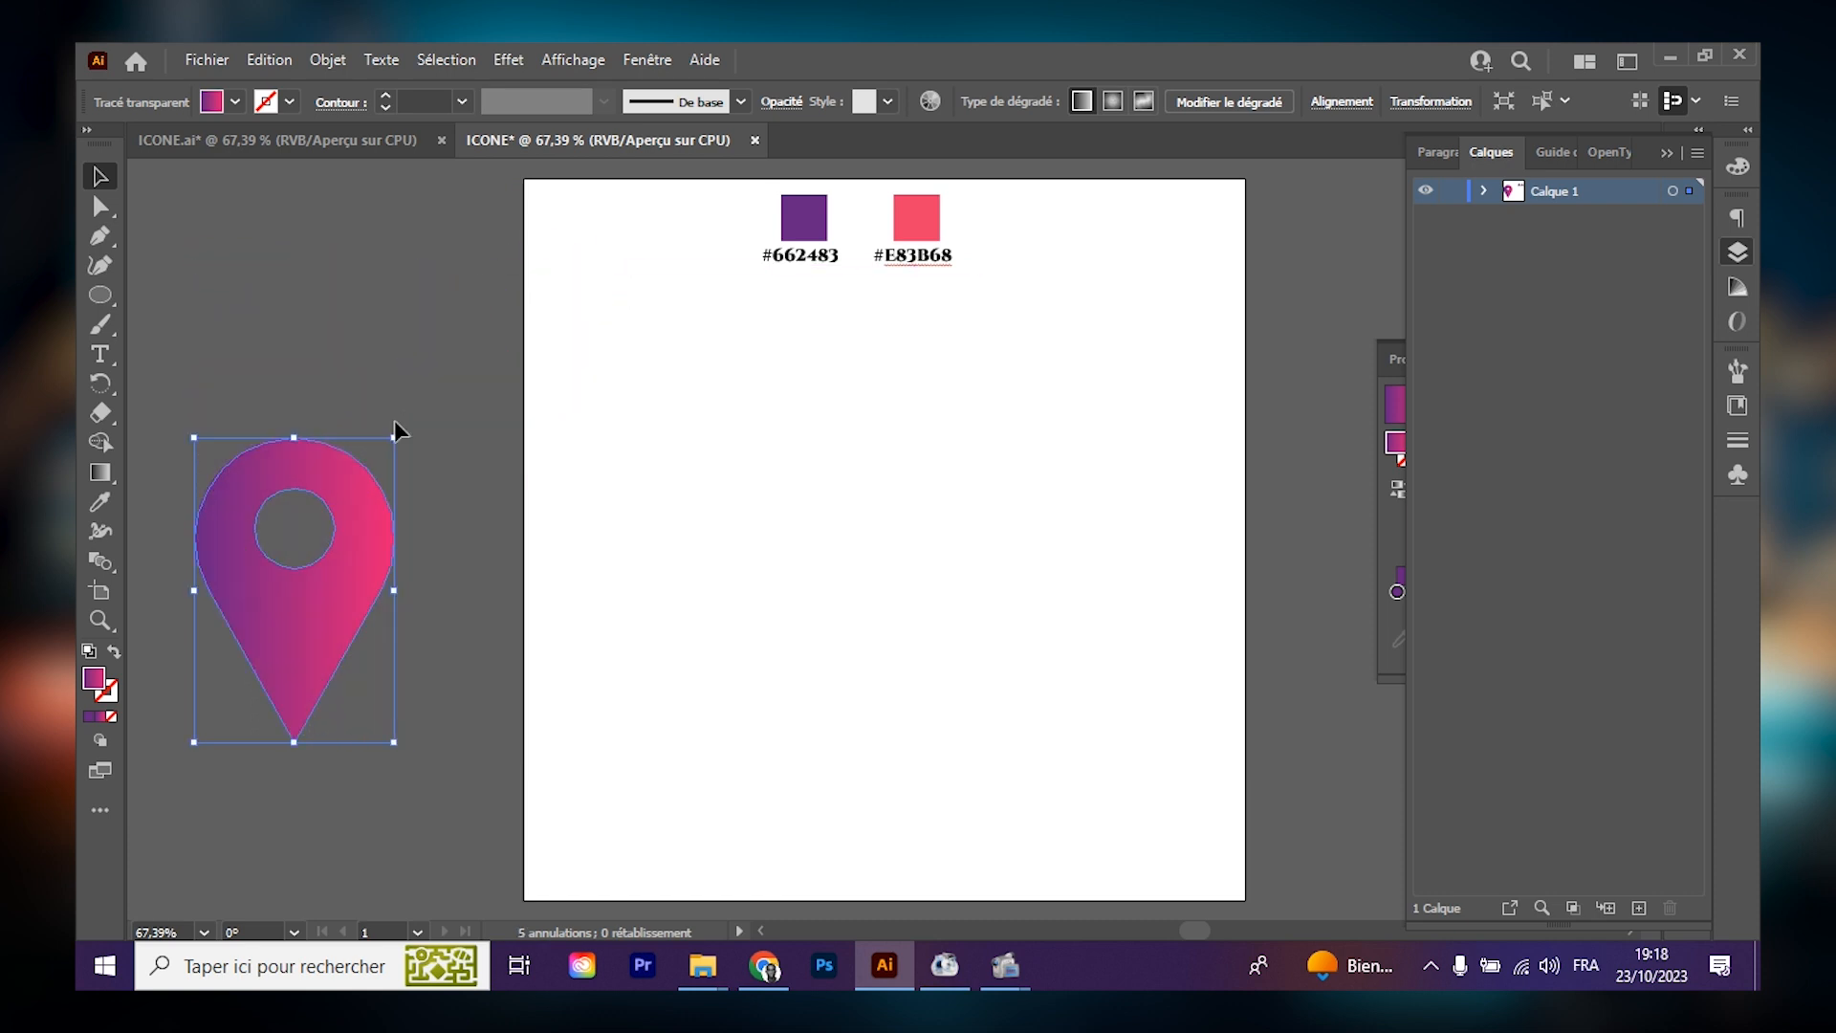
# Make a triangle with the Polygon tool by reducing it to three sides, and move it to the artboard's lower right edge.
pyautogui.click(102, 295)
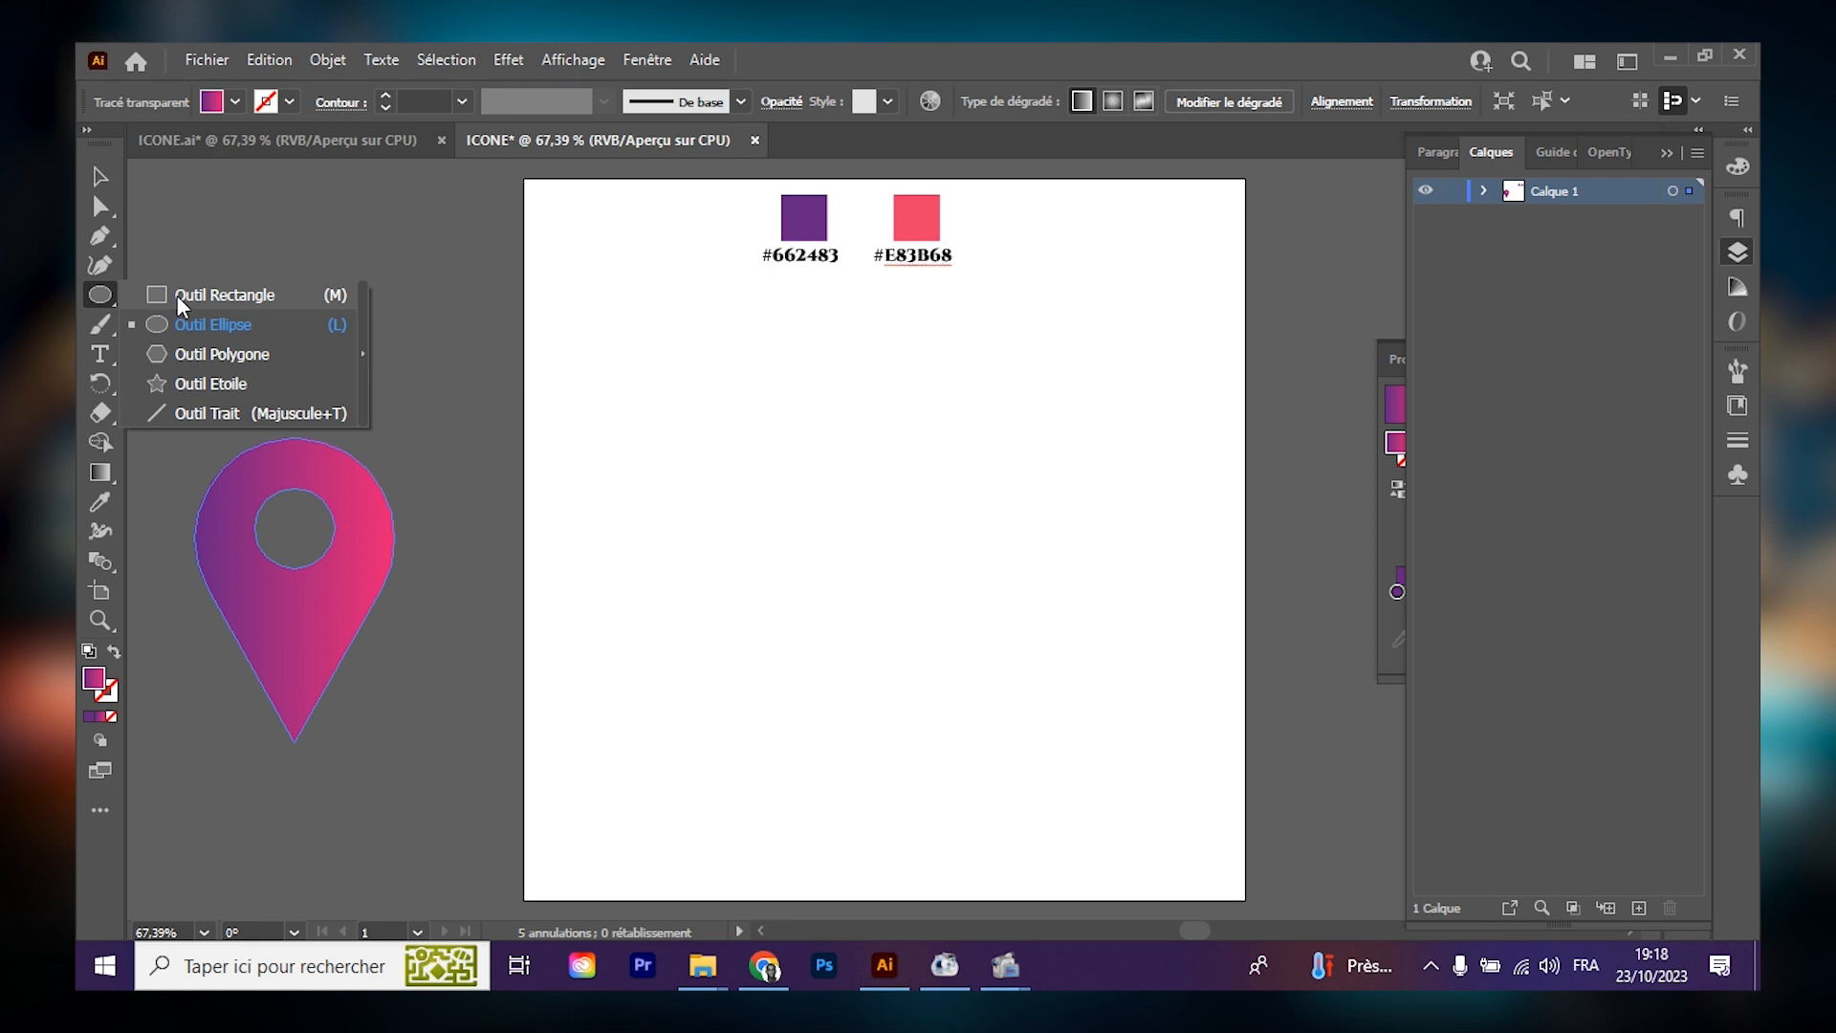
pyautogui.click(173, 356)
pyautogui.moveTo(720, 438); pyautogui.dragTo(887, 510)
pyautogui.press('Down')
pyautogui.press('Down')
pyautogui.press('Down')
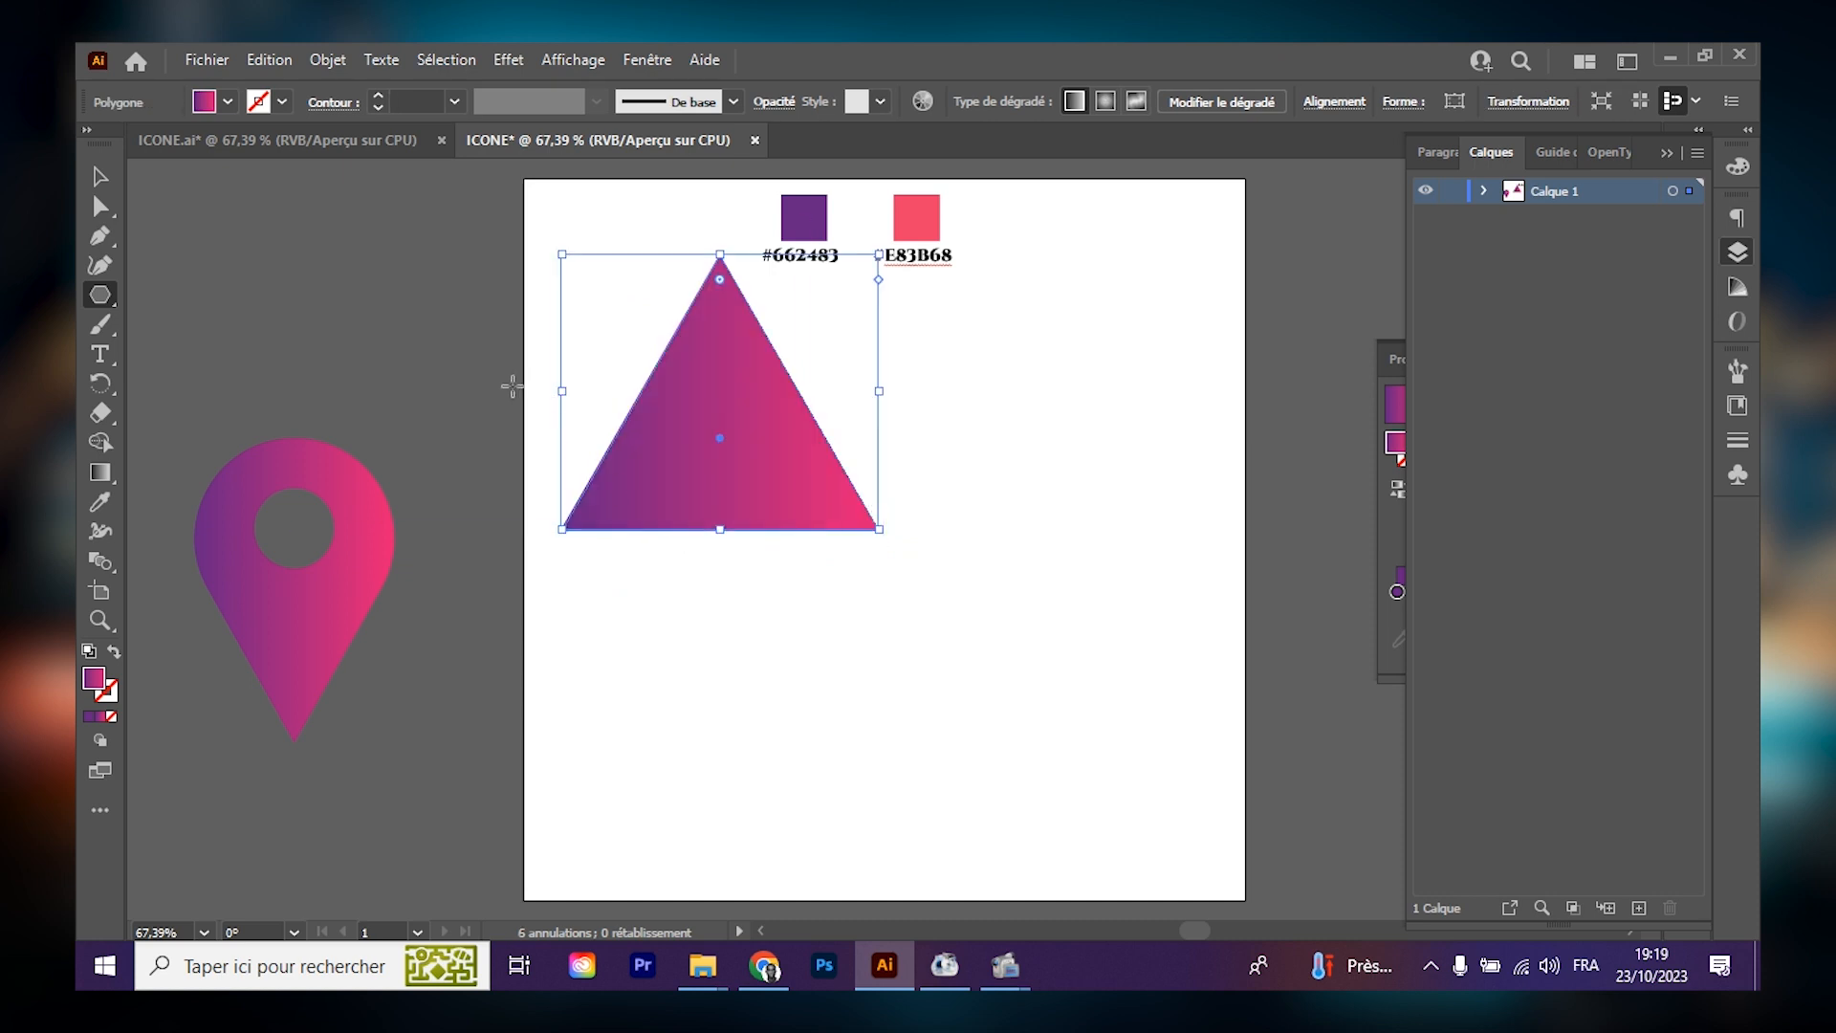
pyautogui.click(99, 176)
pyautogui.moveTo(755, 427); pyautogui.dragTo(1286, 668)
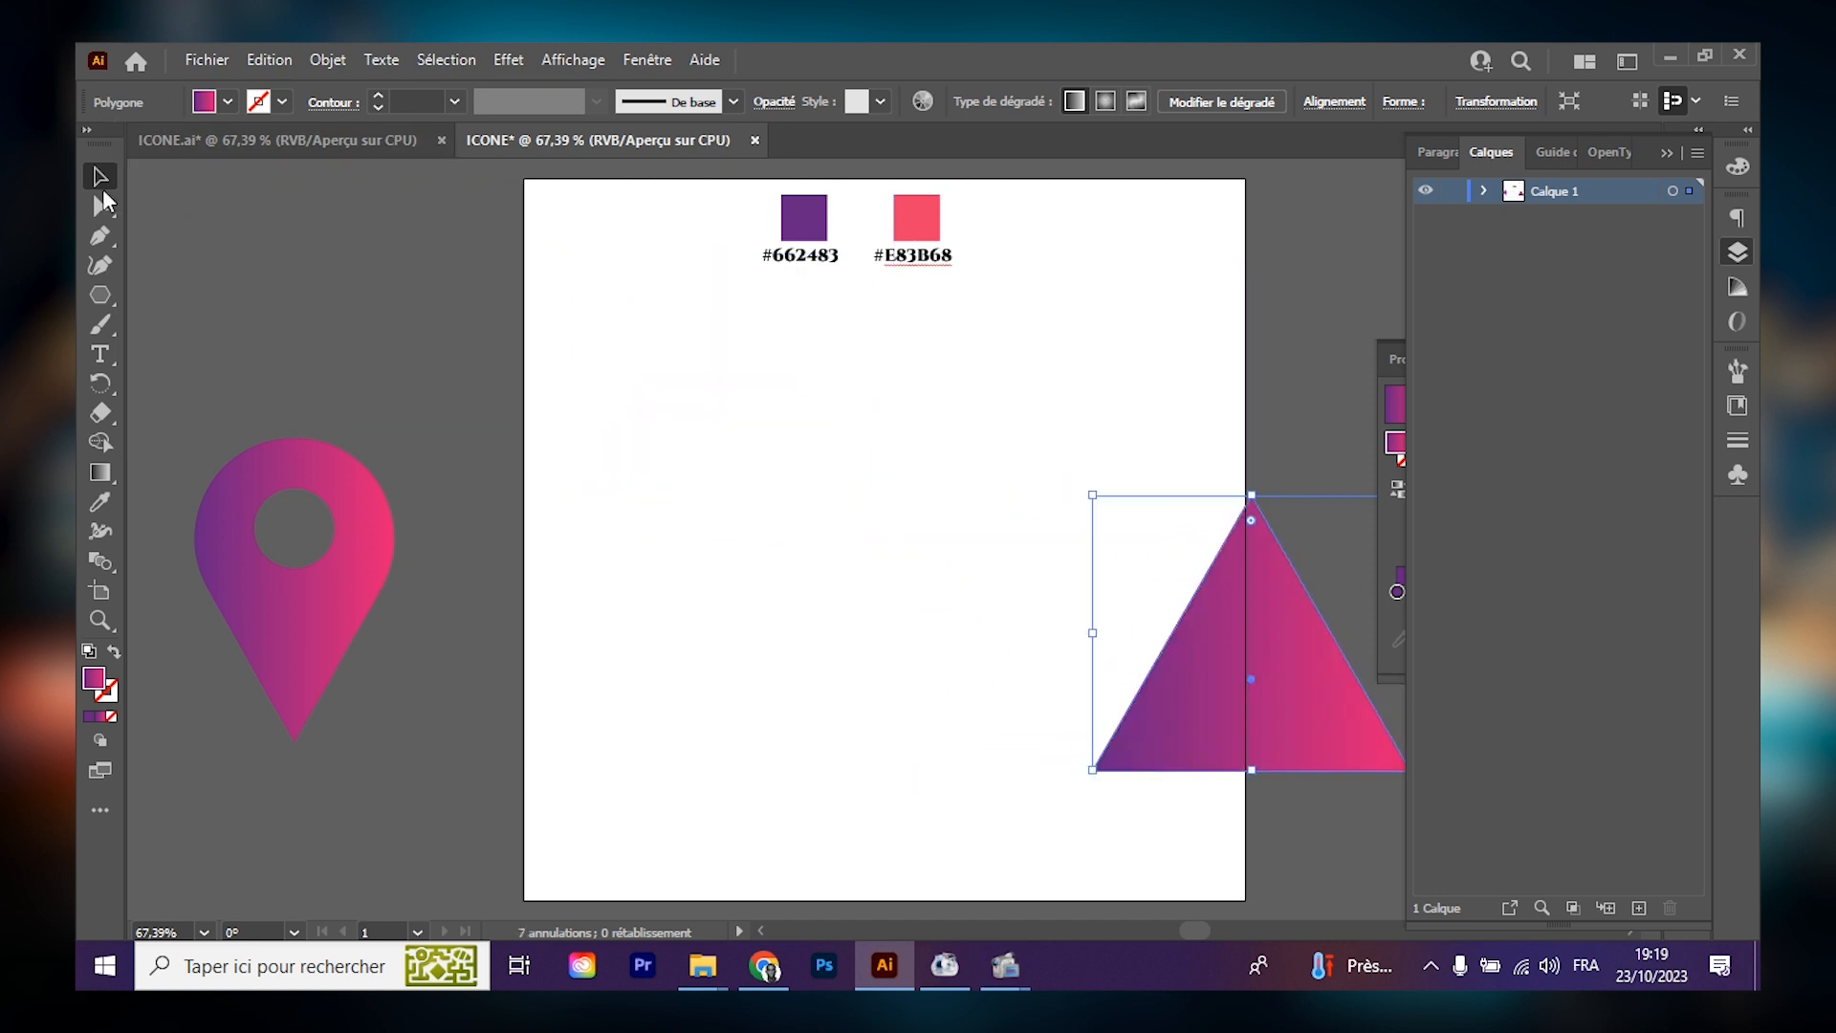
# Make a second, larger triangle with the Star tool by reducing its number of points, and move it toward the artboard's middle.
pyautogui.click(96, 300)
pyautogui.moveTo(95, 300); pyautogui.dragTo(173, 384)
pyautogui.moveTo(883, 279); pyautogui.dragTo(1100, 413)
pyautogui.press('Down')
pyautogui.press('Down')
pyautogui.press('v')
pyautogui.moveTo(1021, 297); pyautogui.dragTo(995, 574)
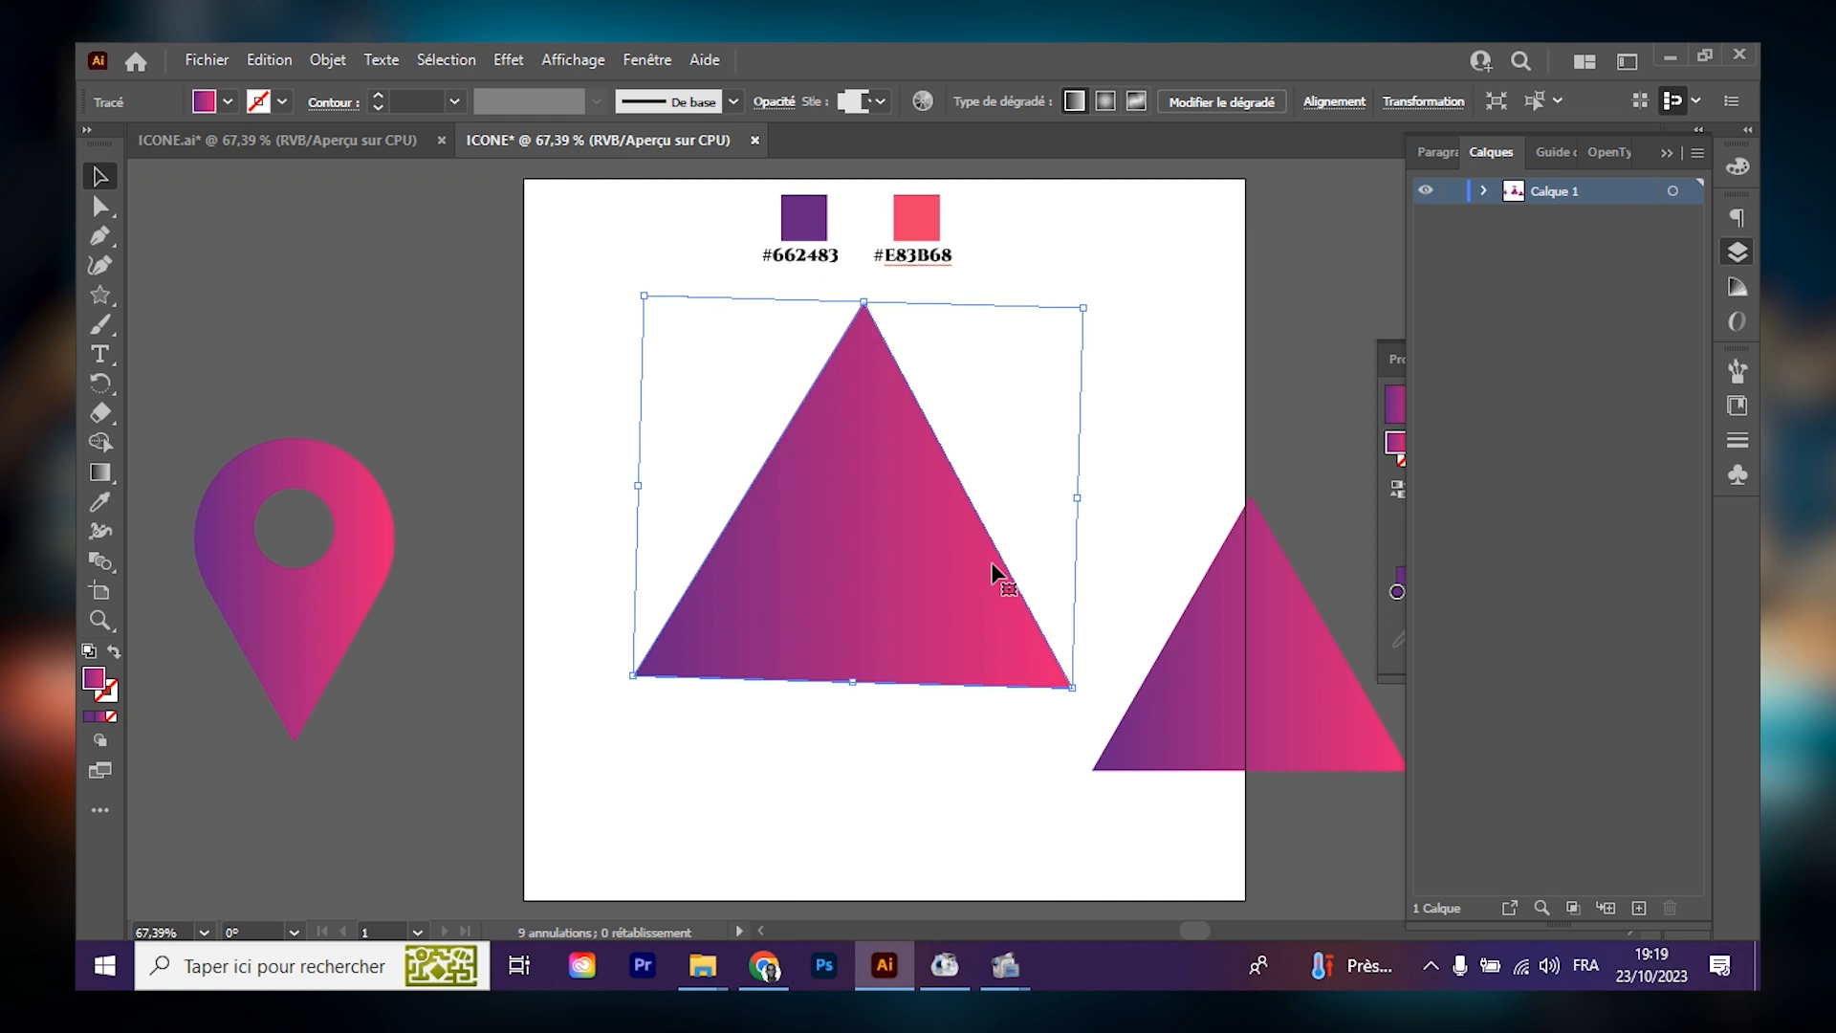
# Delete both the star-based triangle and the polygon triangle.
pyautogui.press('Delete')
pyautogui.click(1258, 668)
pyautogui.press('Delete')
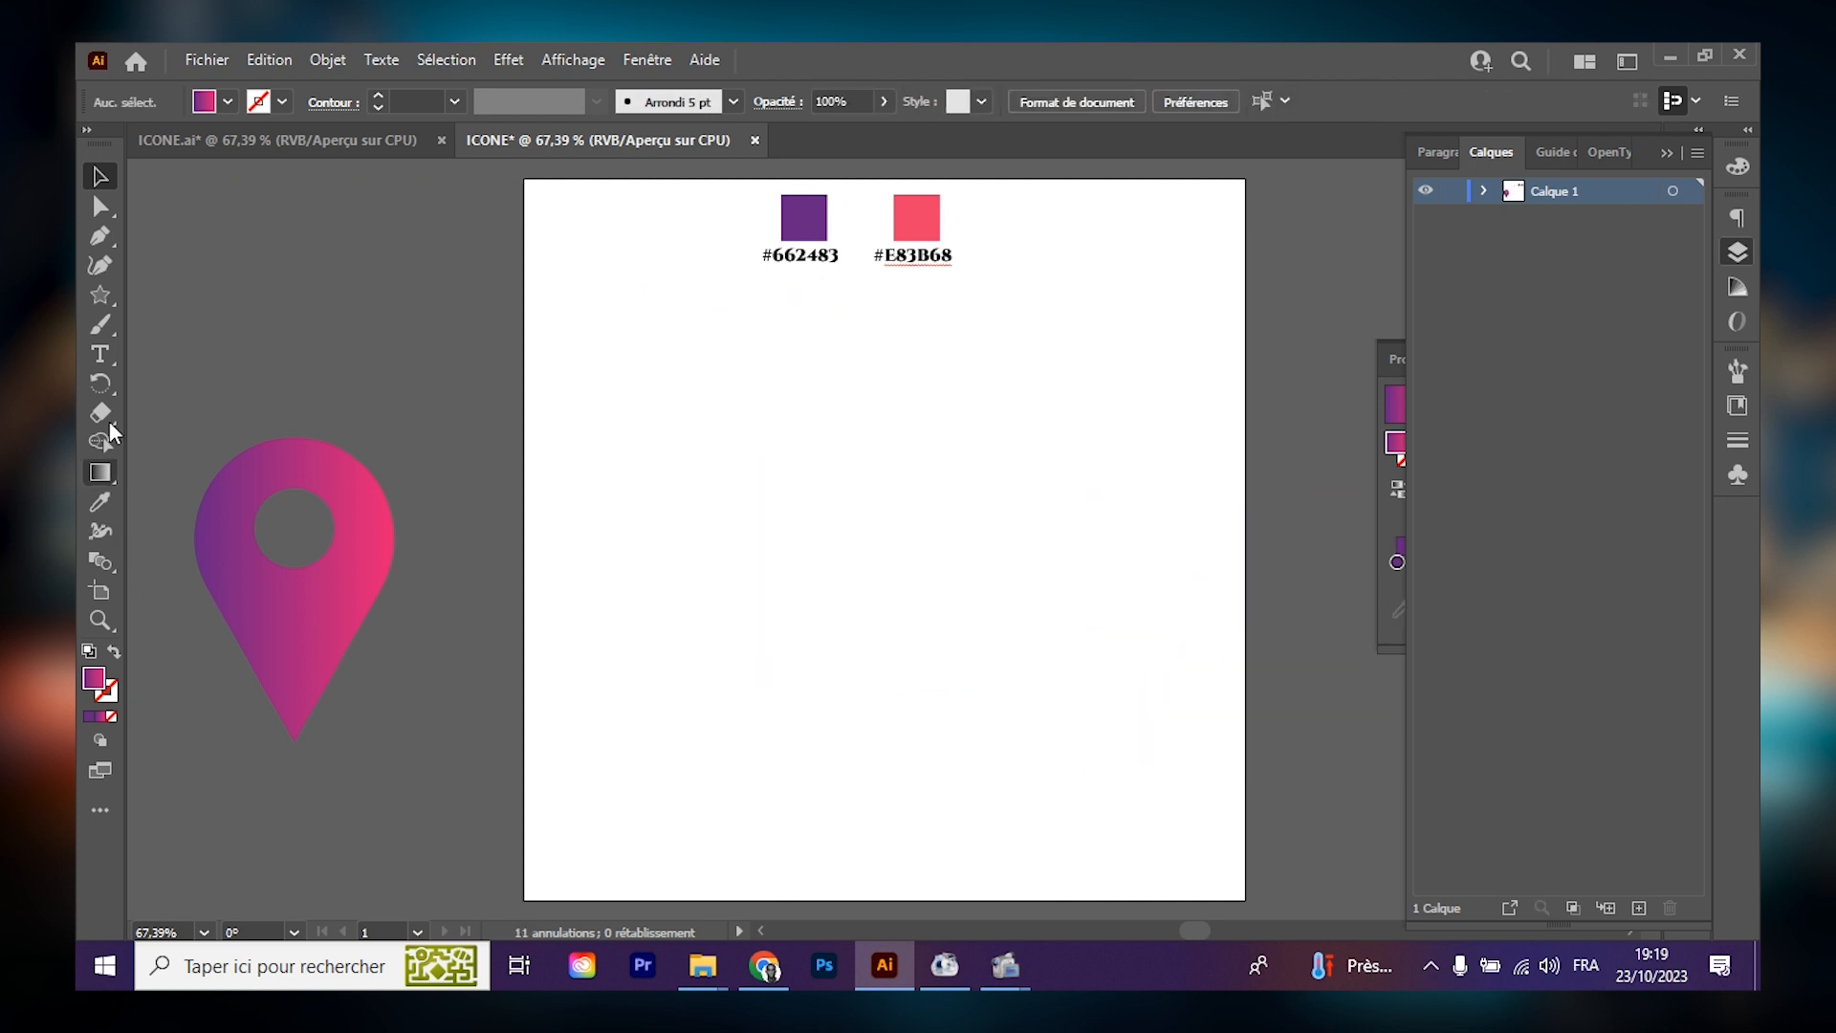
# Draw a gradient-filled rectangle in the lower middle of the artboard.
pyautogui.moveTo(111, 300); pyautogui.dragTo(174, 297)
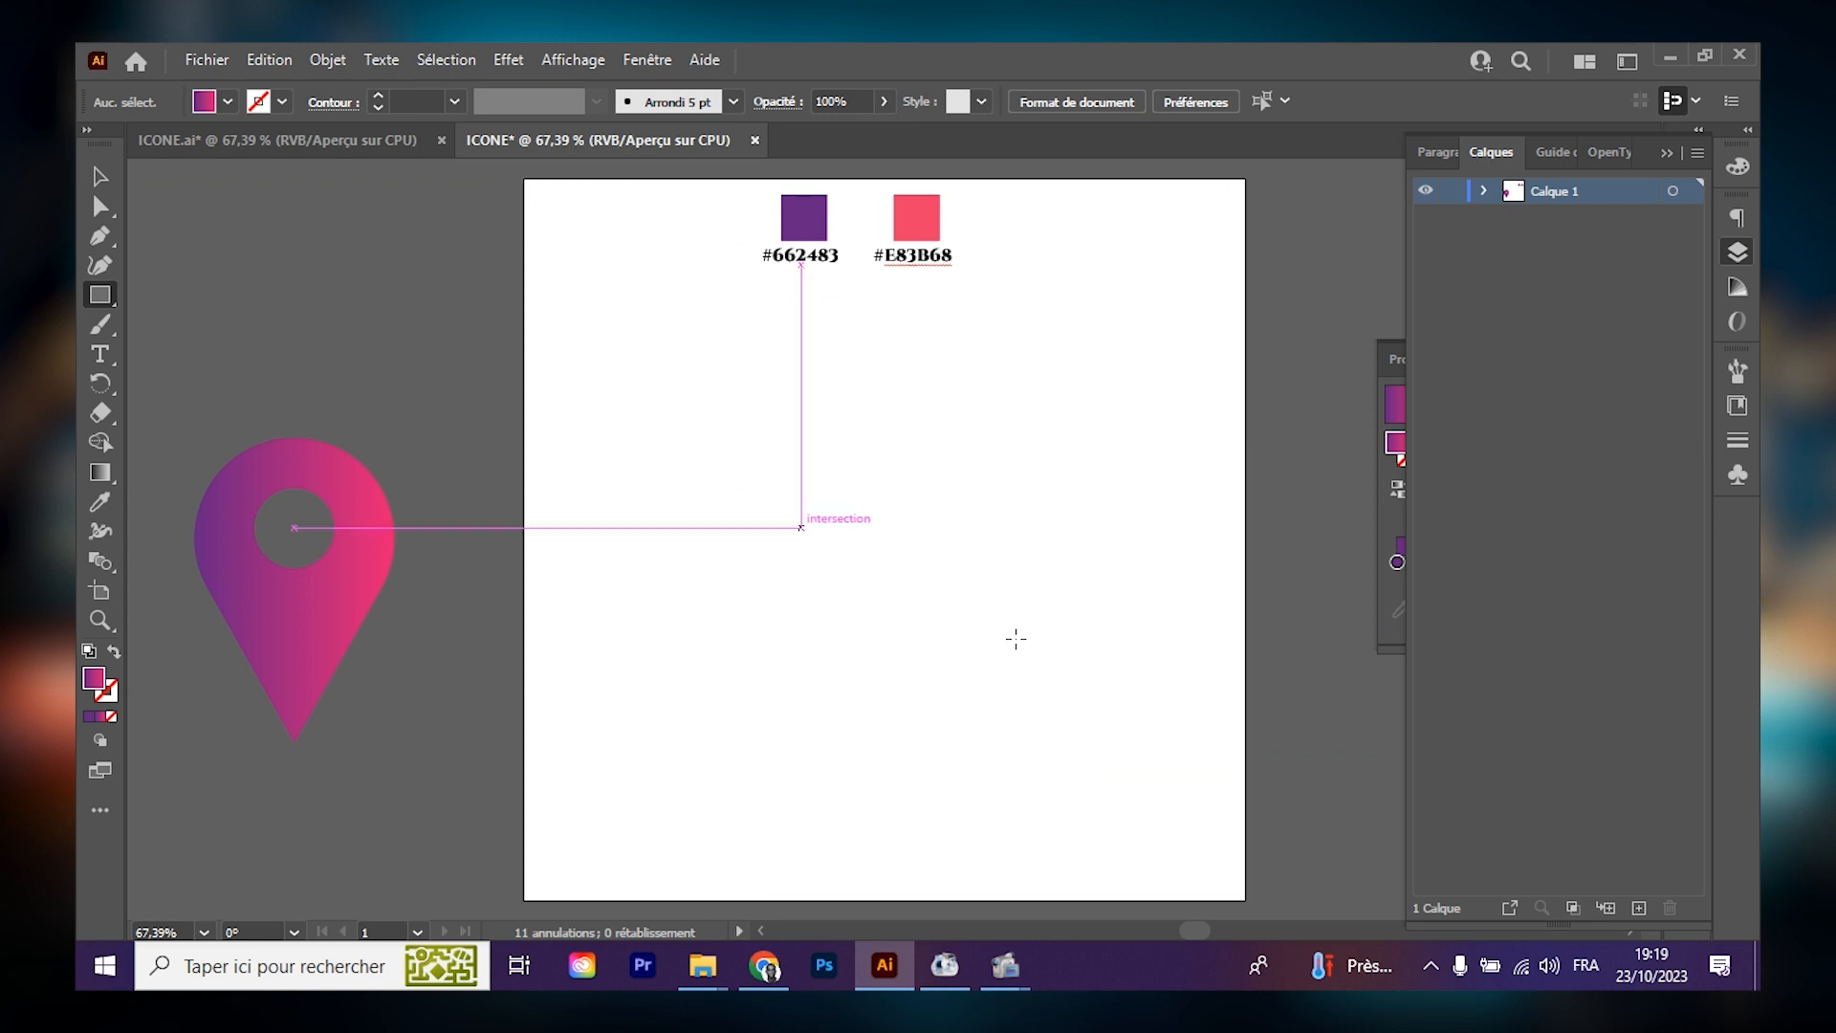
pyautogui.moveTo(736, 438); pyautogui.dragTo(1118, 786)
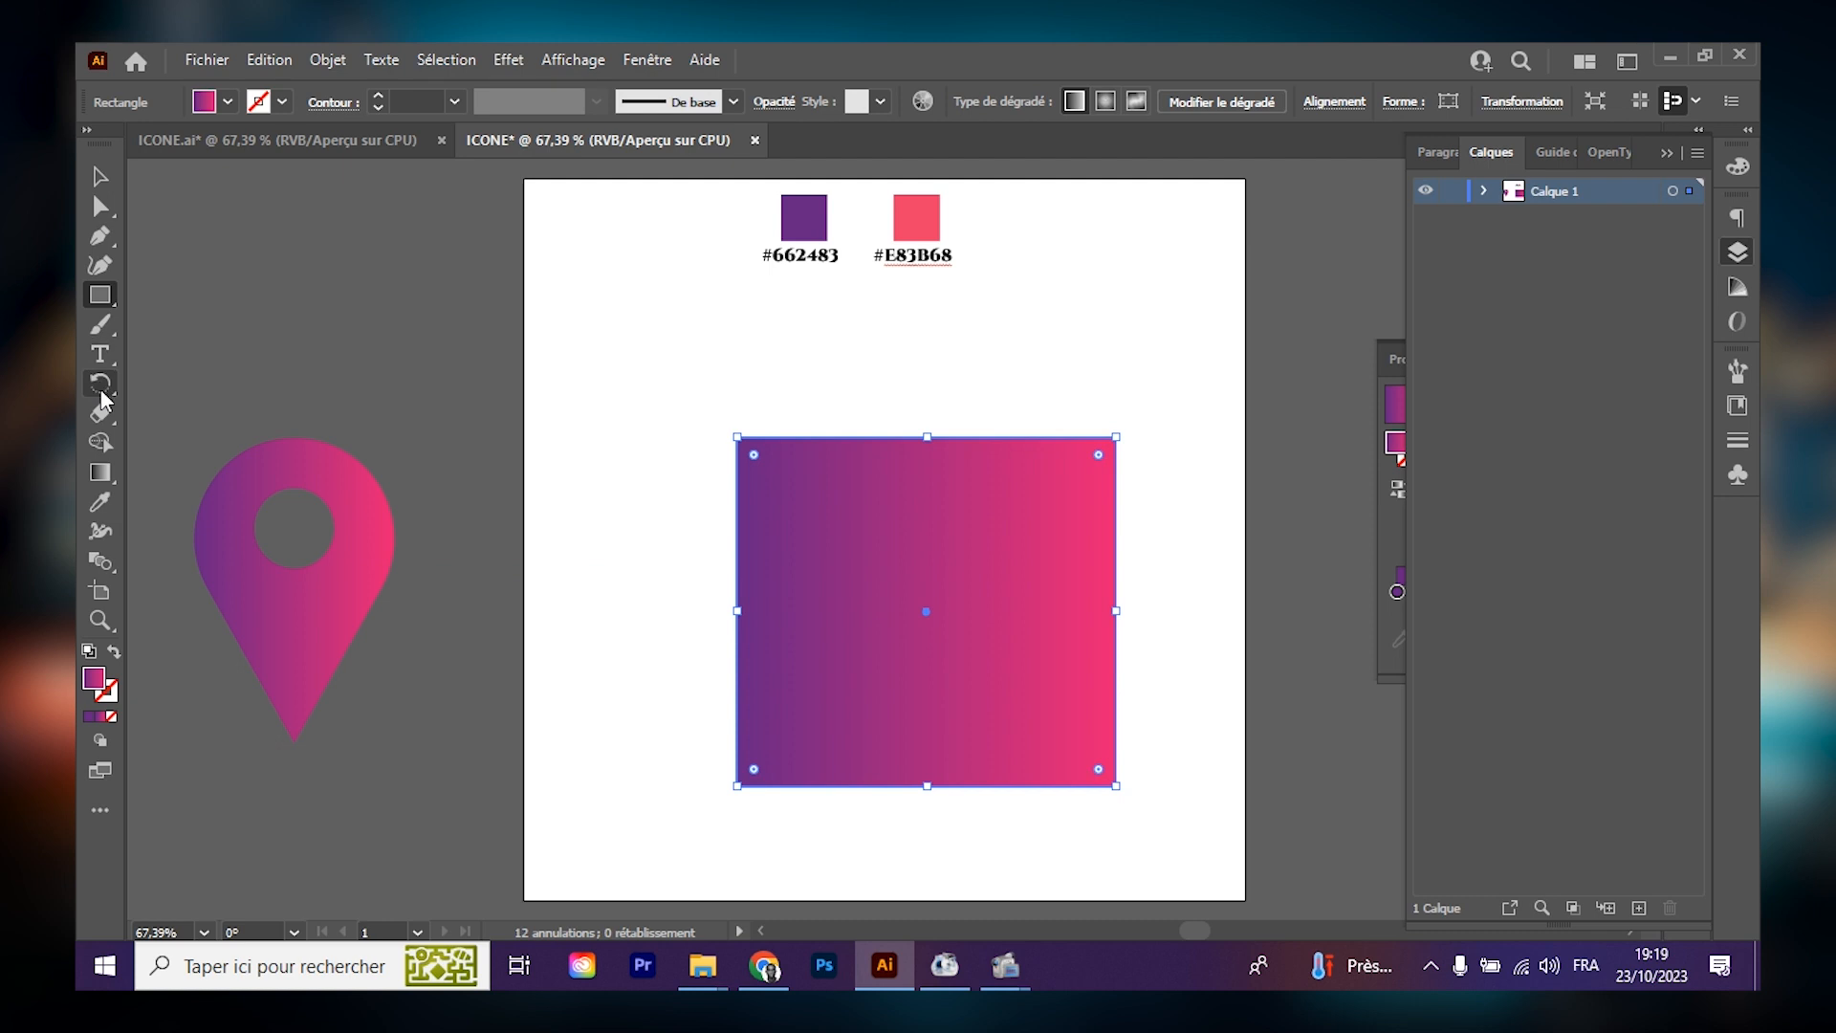
# Turn the rectangle into a triangle by scaling its two upper anchor points together at the middle of the upper edge.
pyautogui.click(103, 390)
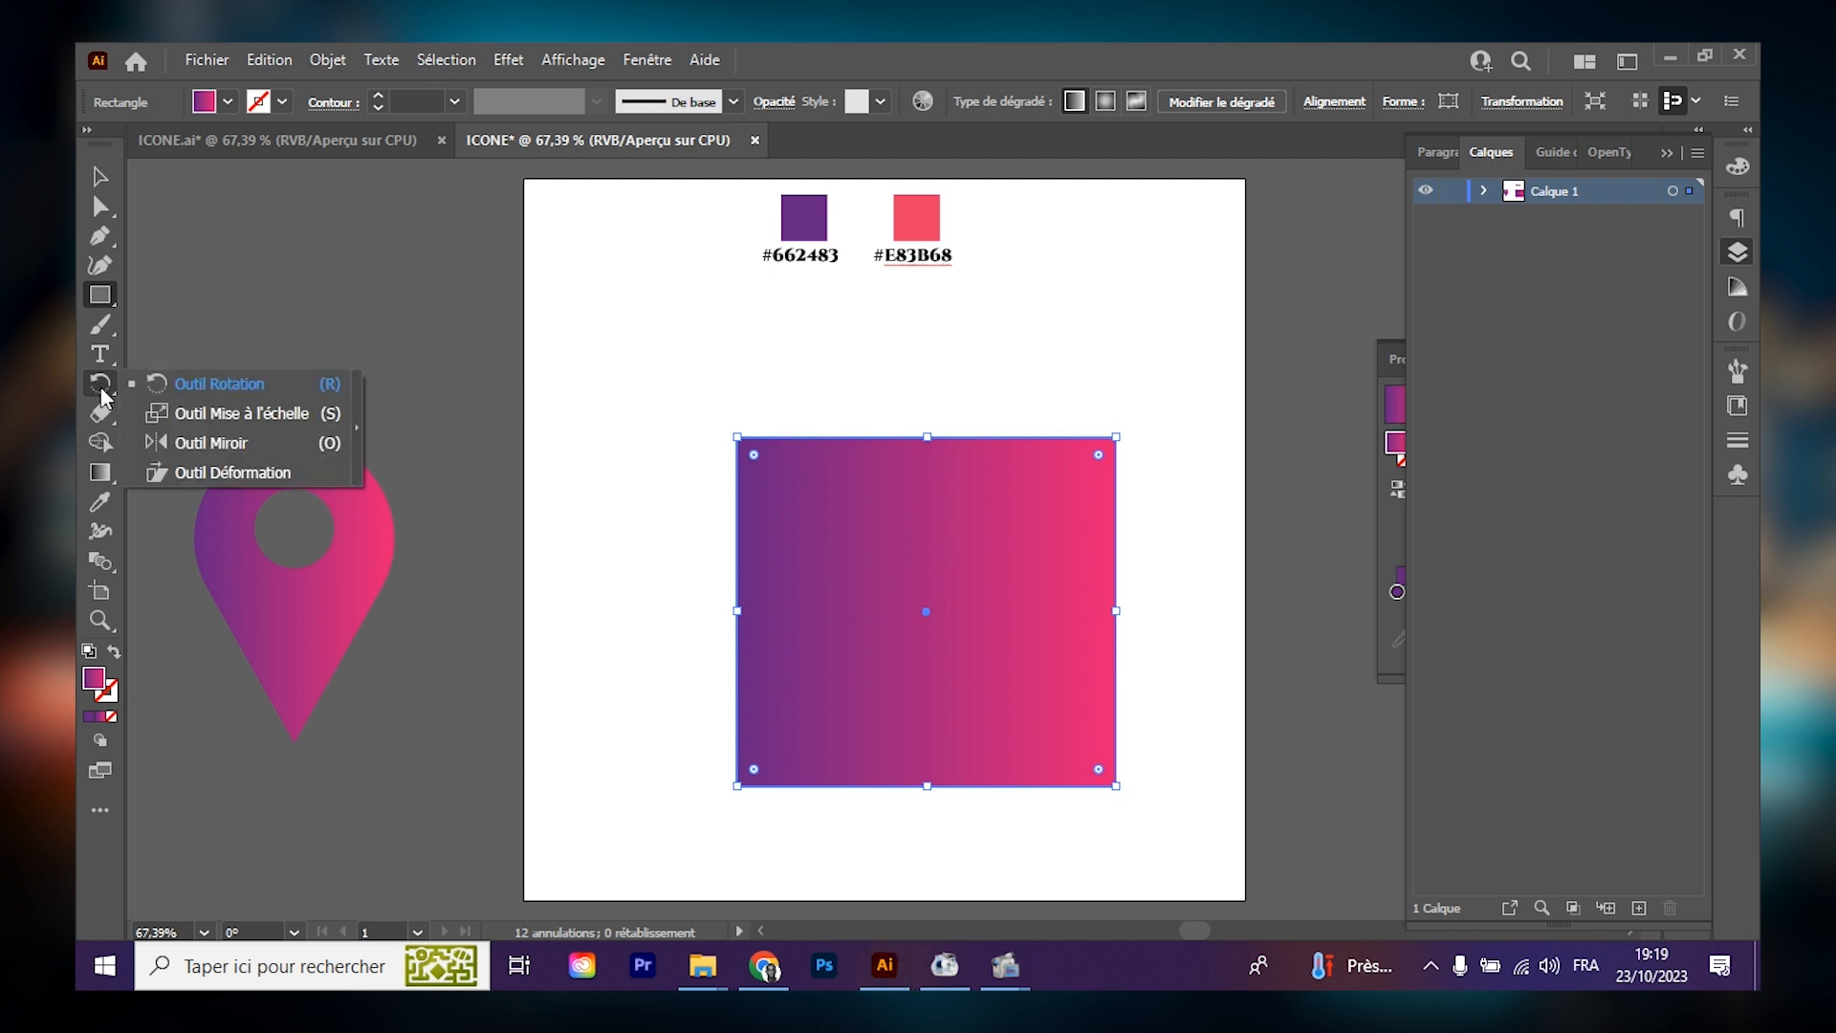
pyautogui.click(166, 417)
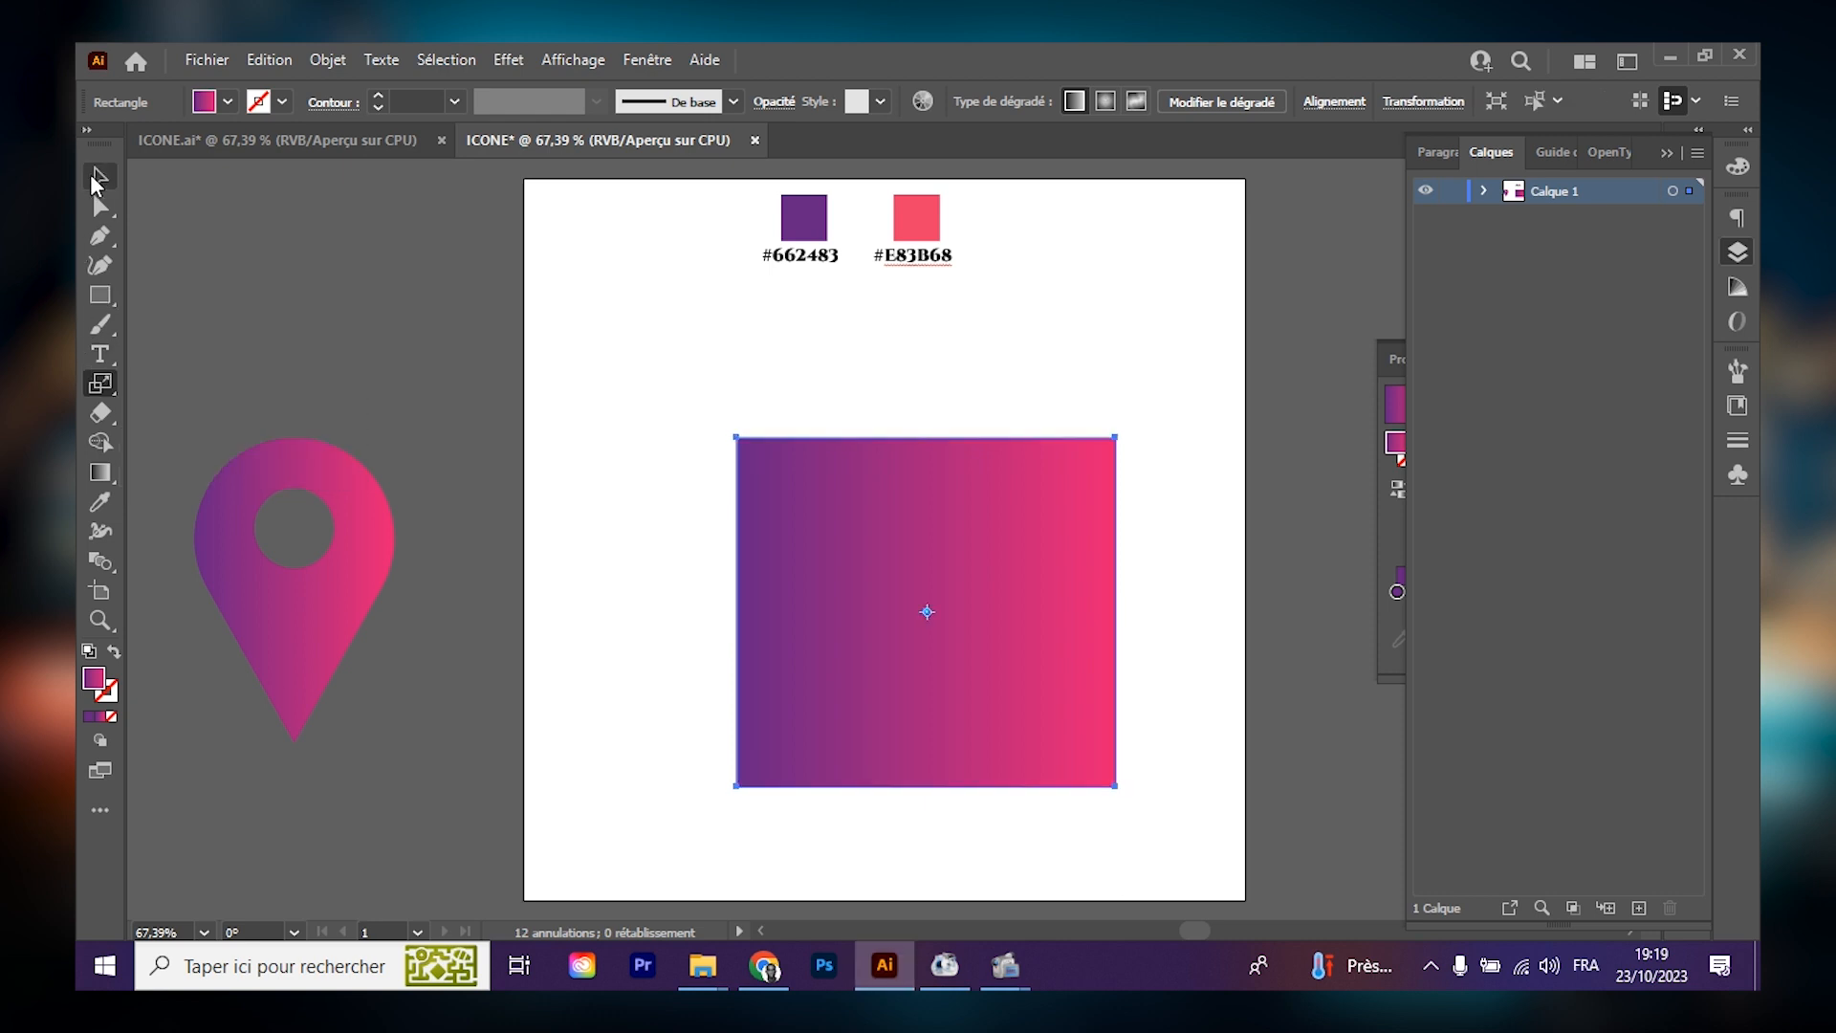
pyautogui.click(101, 206)
pyautogui.moveTo(689, 356); pyautogui.dragTo(1171, 495)
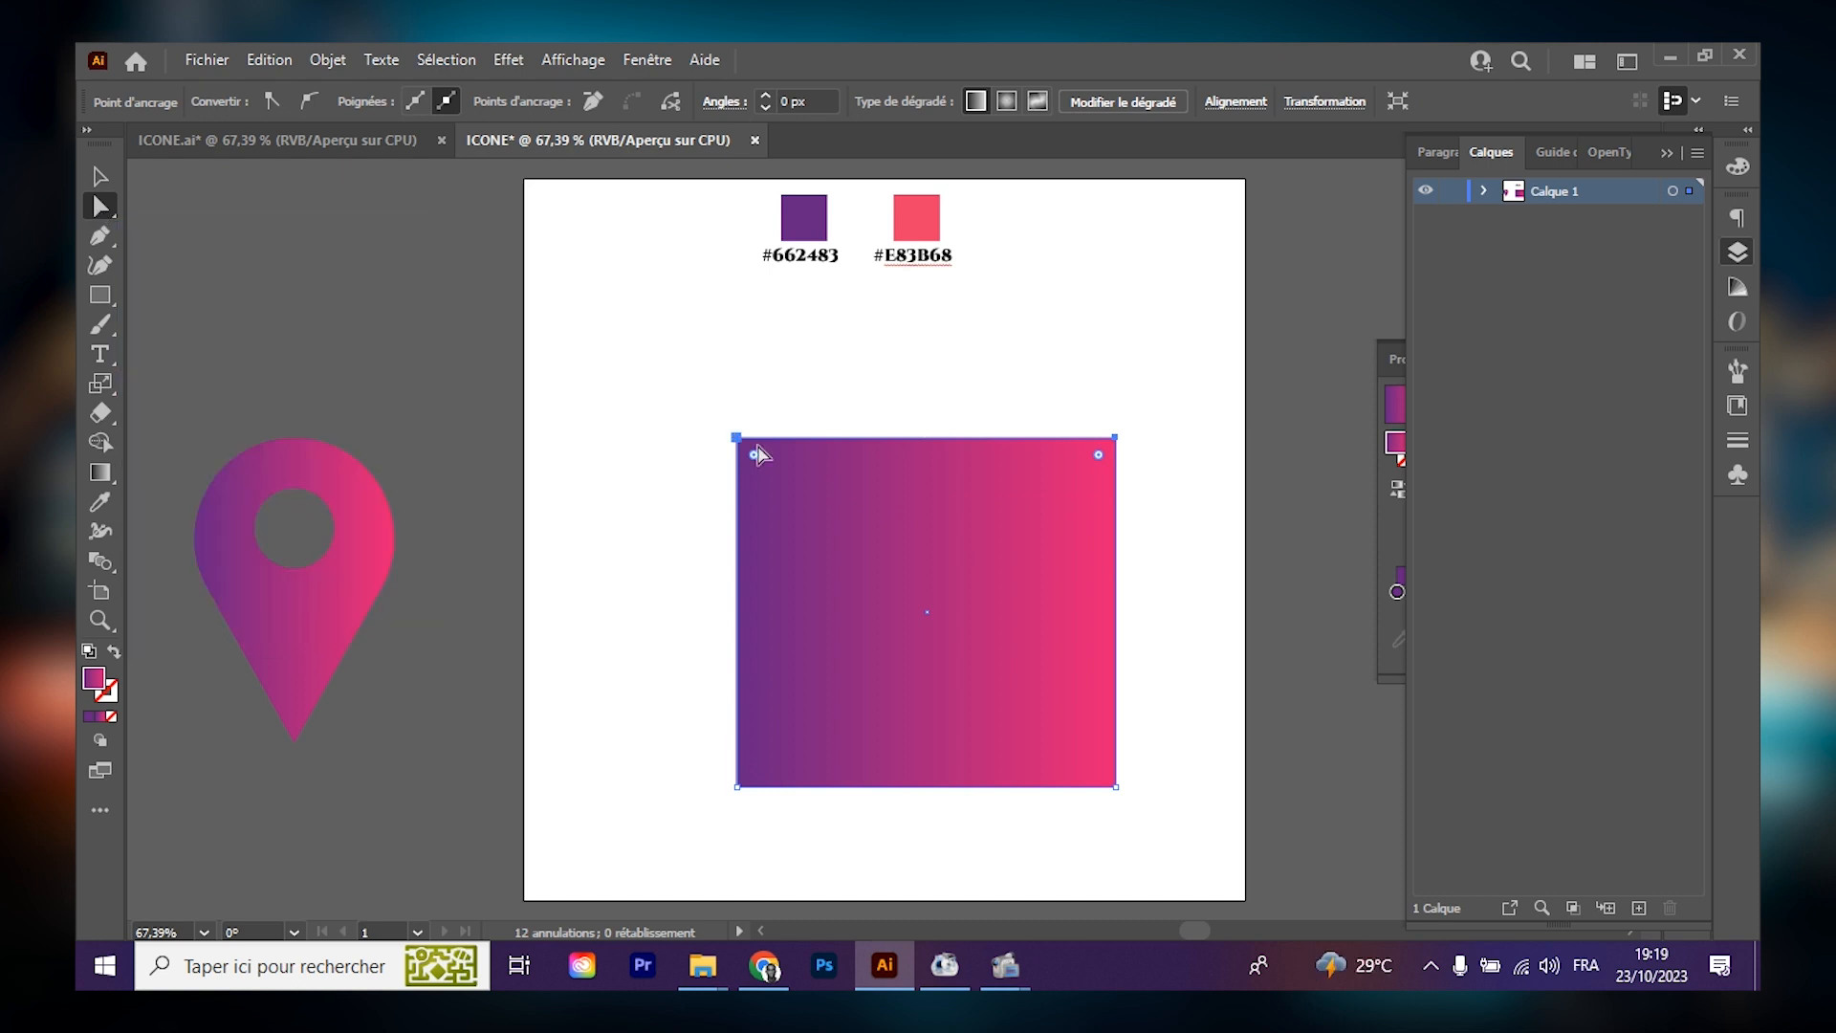
pyautogui.moveTo(628, 358); pyautogui.dragTo(1243, 536)
pyautogui.click(97, 385)
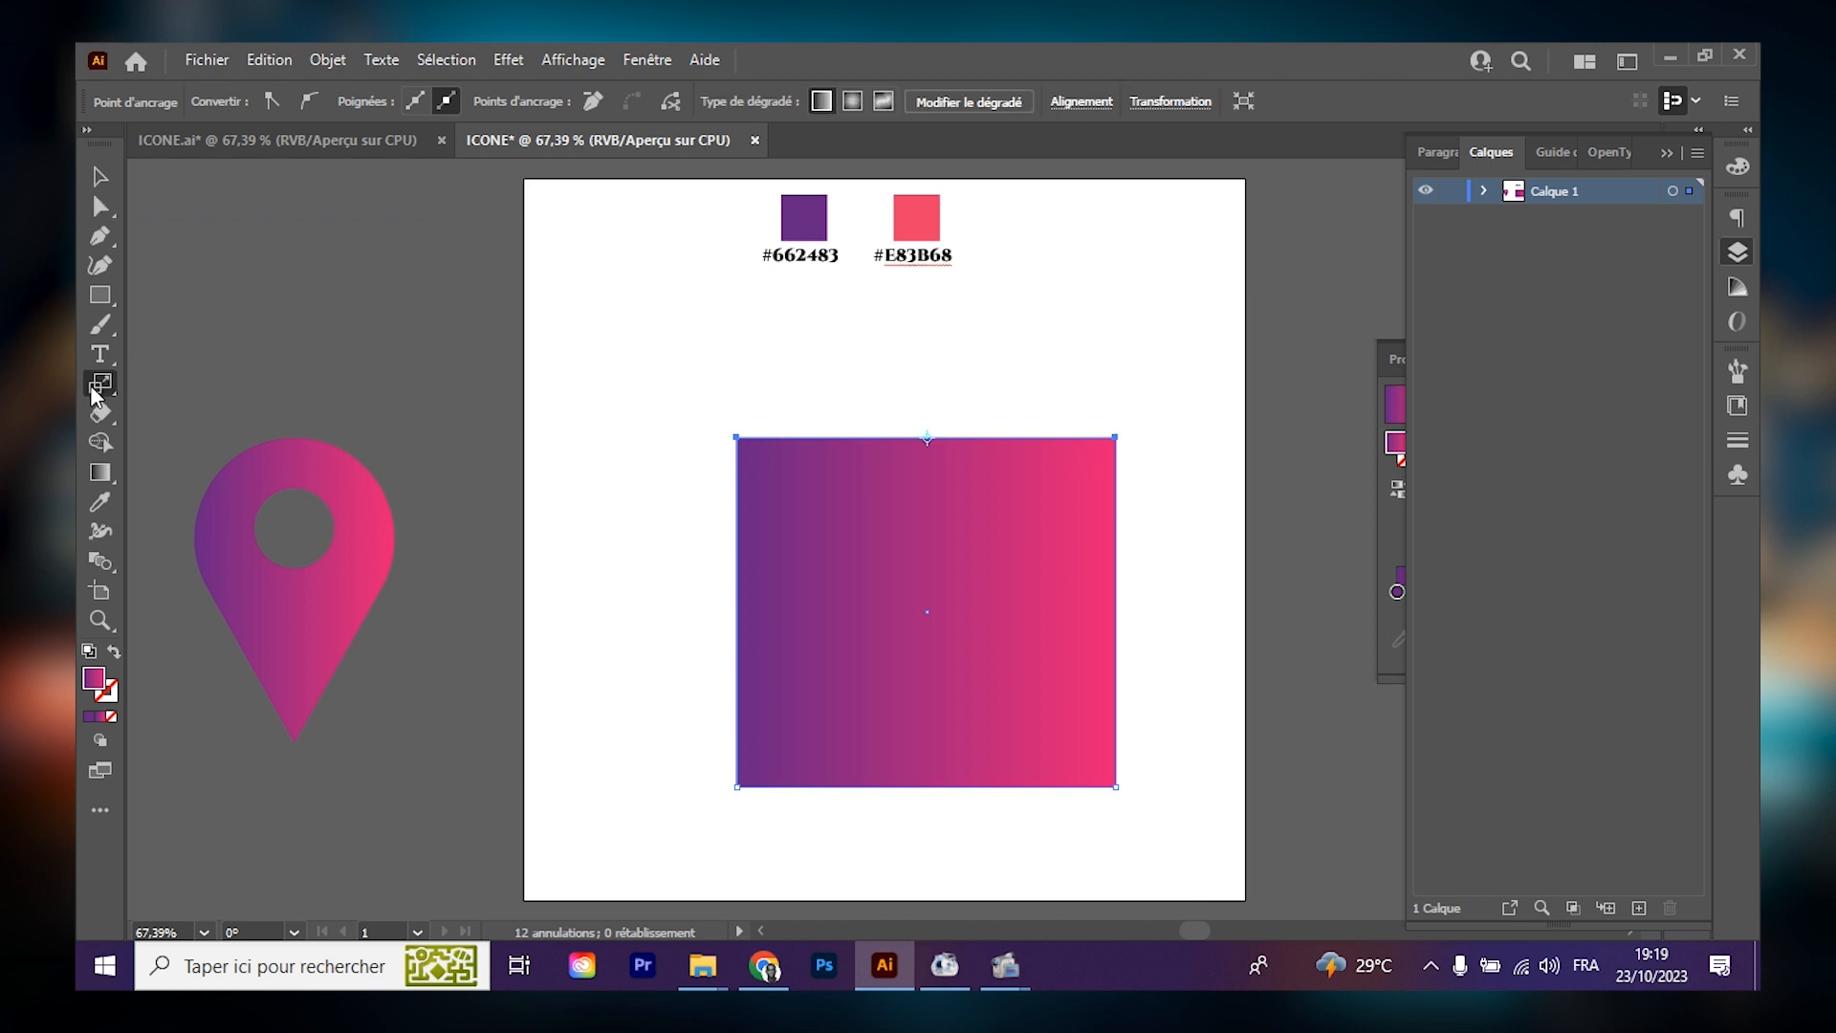
pyautogui.click(99, 382)
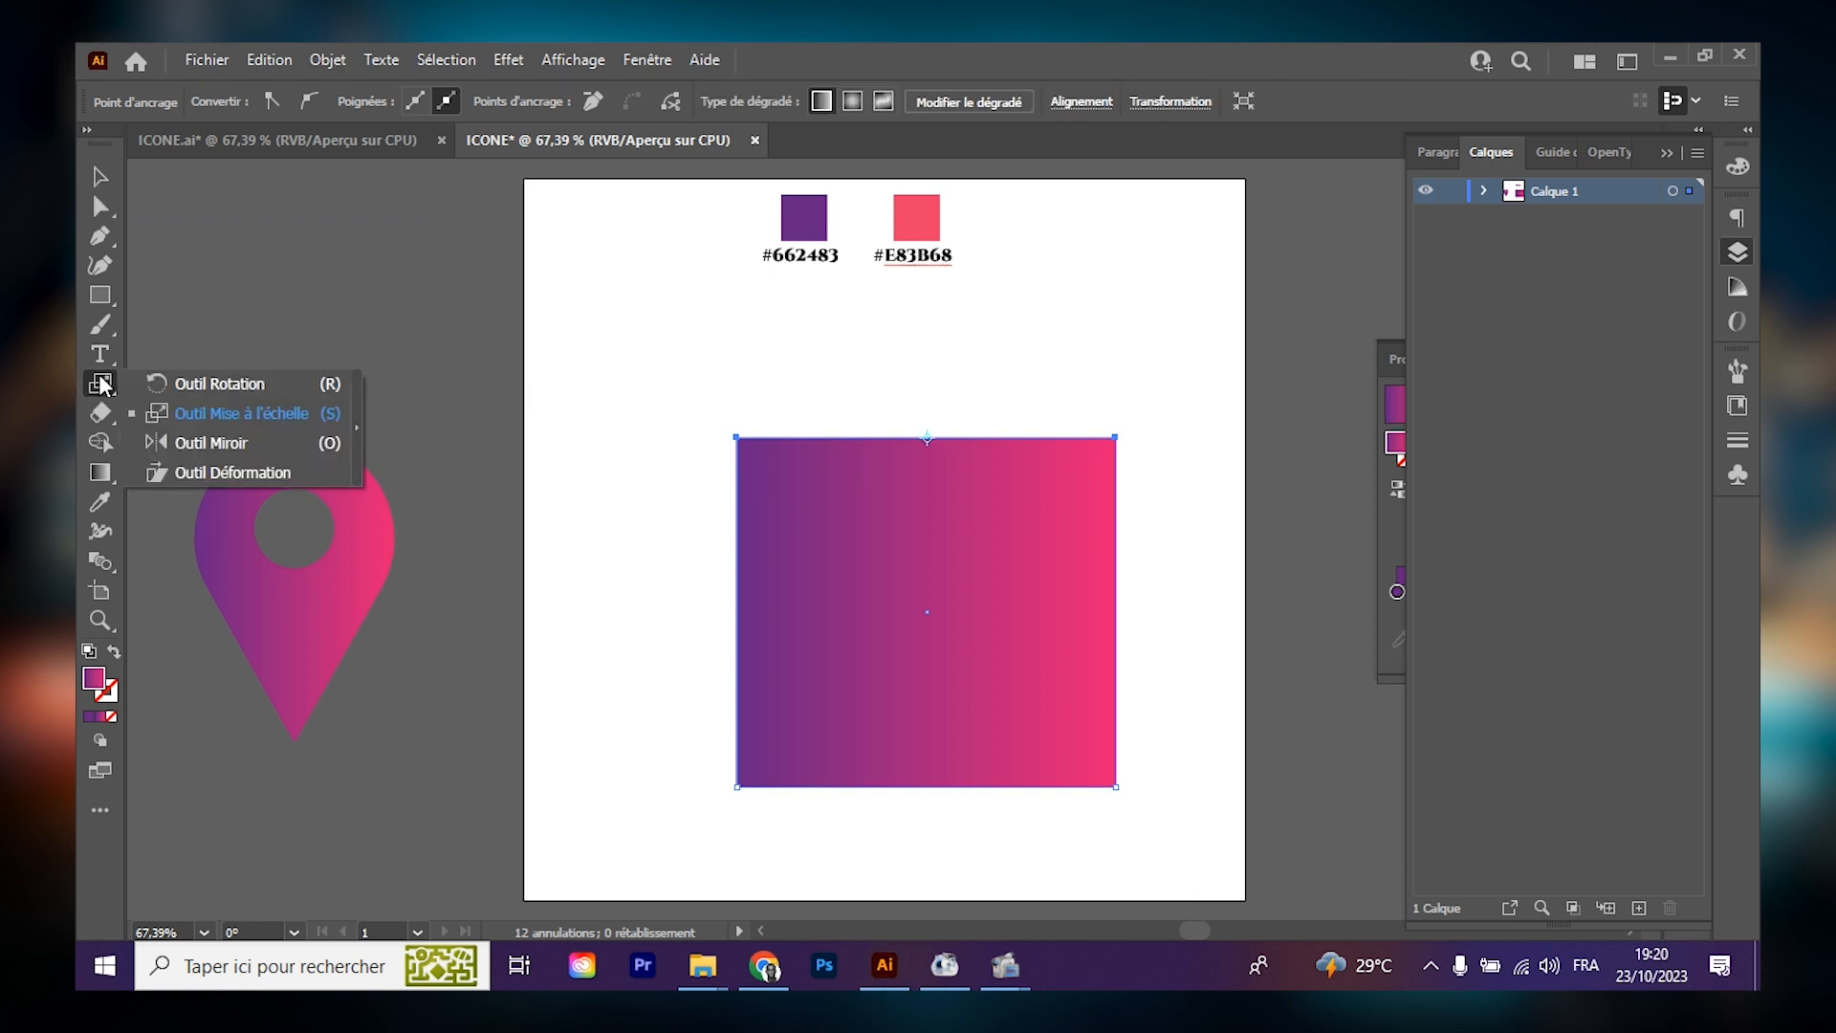
pyautogui.click(191, 411)
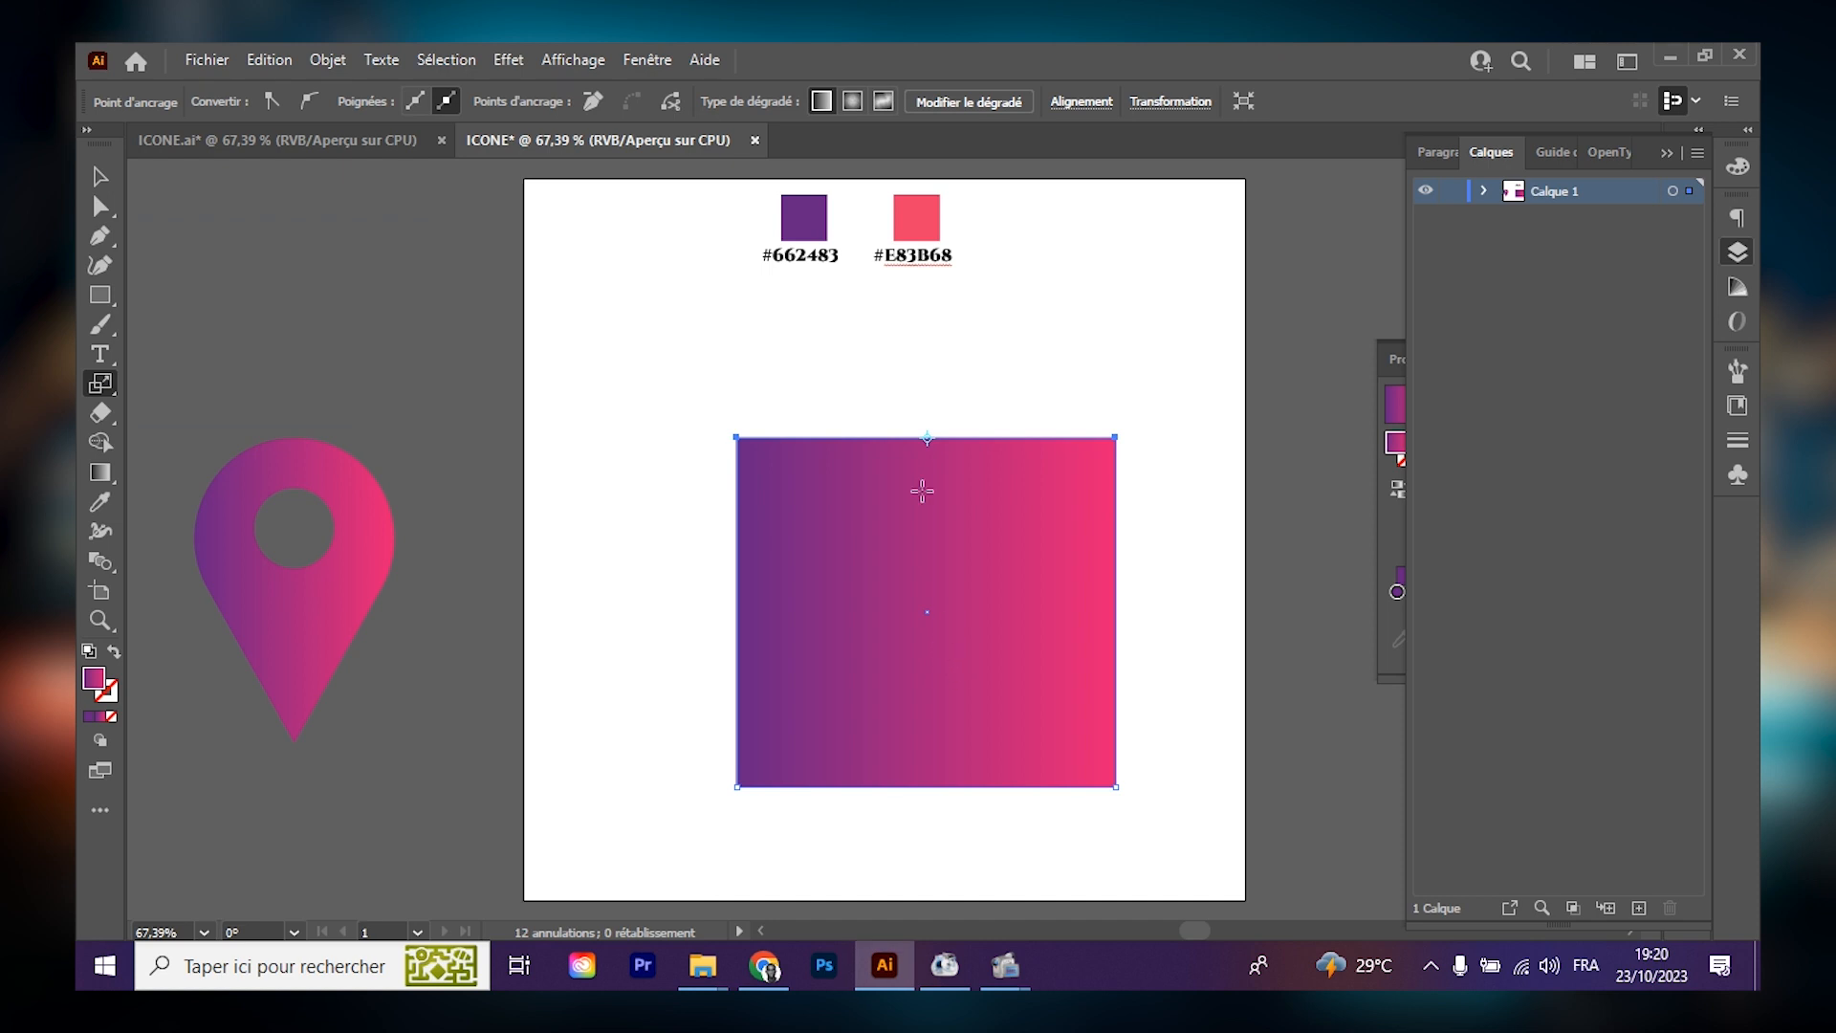
pyautogui.click(928, 438)
pyautogui.moveTo(929, 682)
pyautogui.mouseDown()
pyautogui.moveTo(918, 705)
pyautogui.moveTo(841, 705)
pyautogui.moveTo(928, 682)
pyautogui.mouseUp()
pyautogui.moveTo(837, 393); pyautogui.dragTo(924, 377)
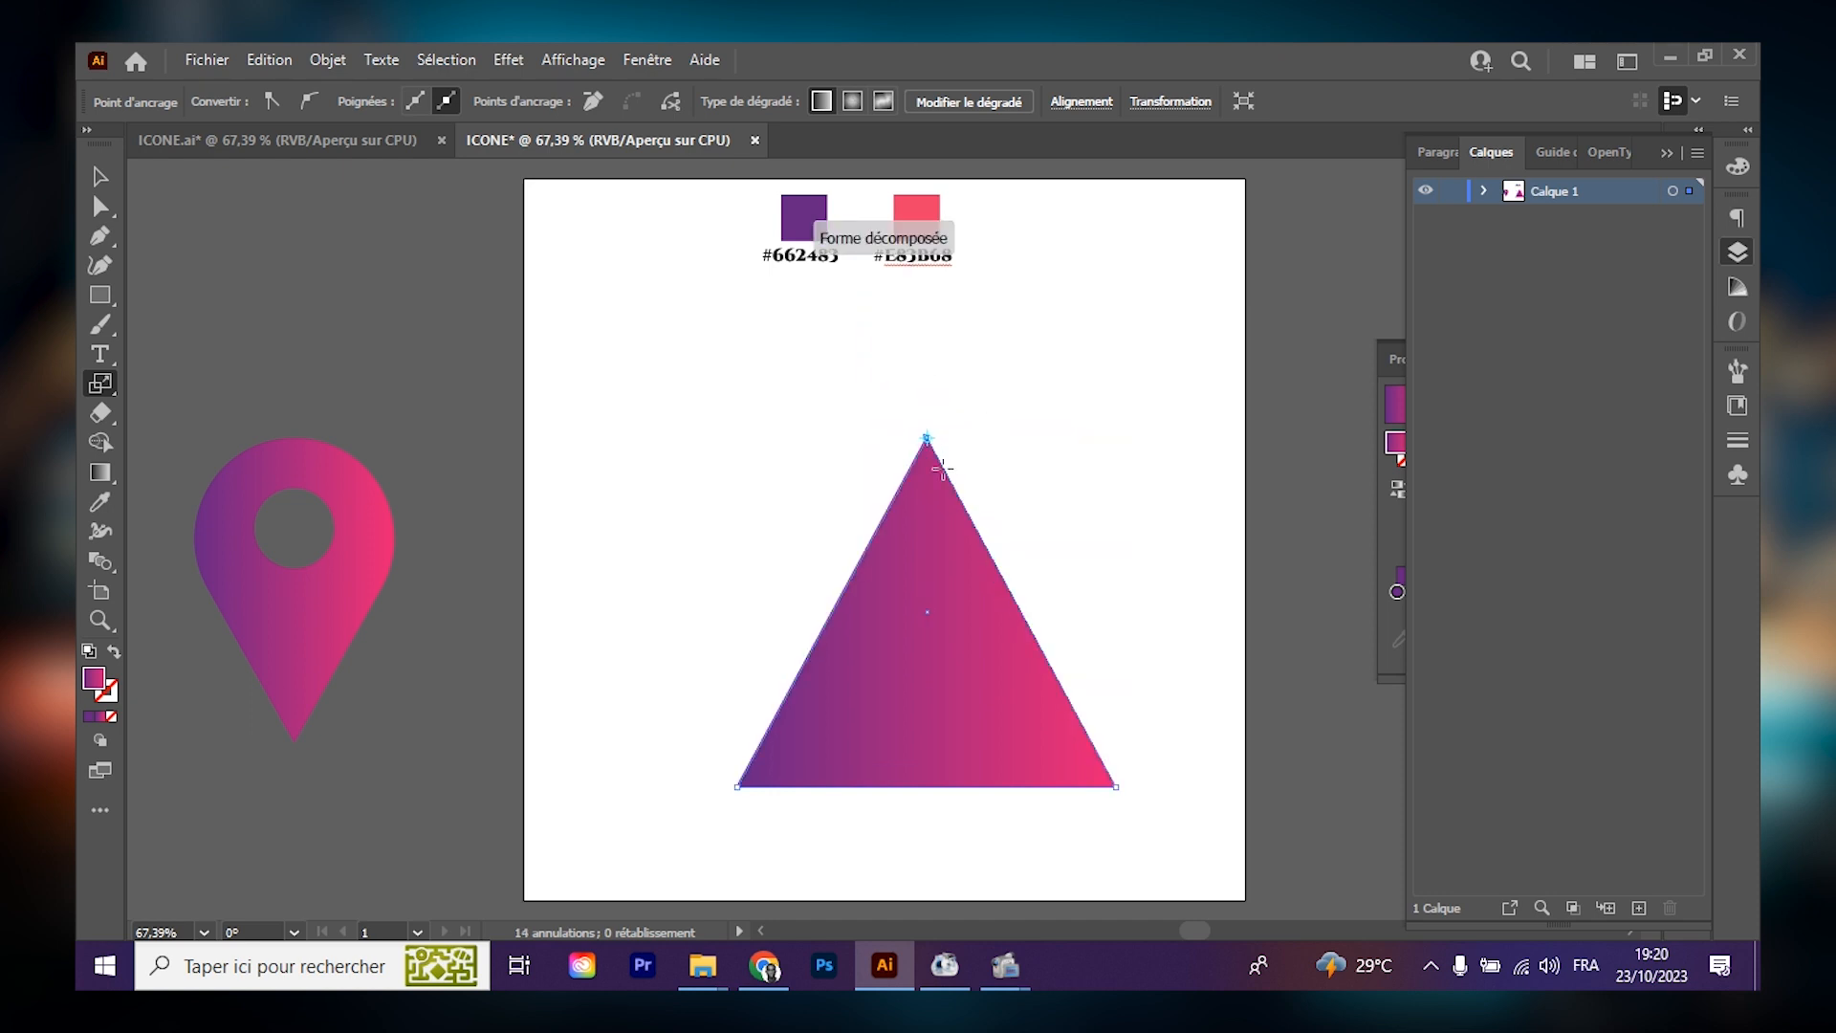
# Move the triangle up to the middle of the artboard, below the colour swatches, and deselect it.
pyautogui.press('v')
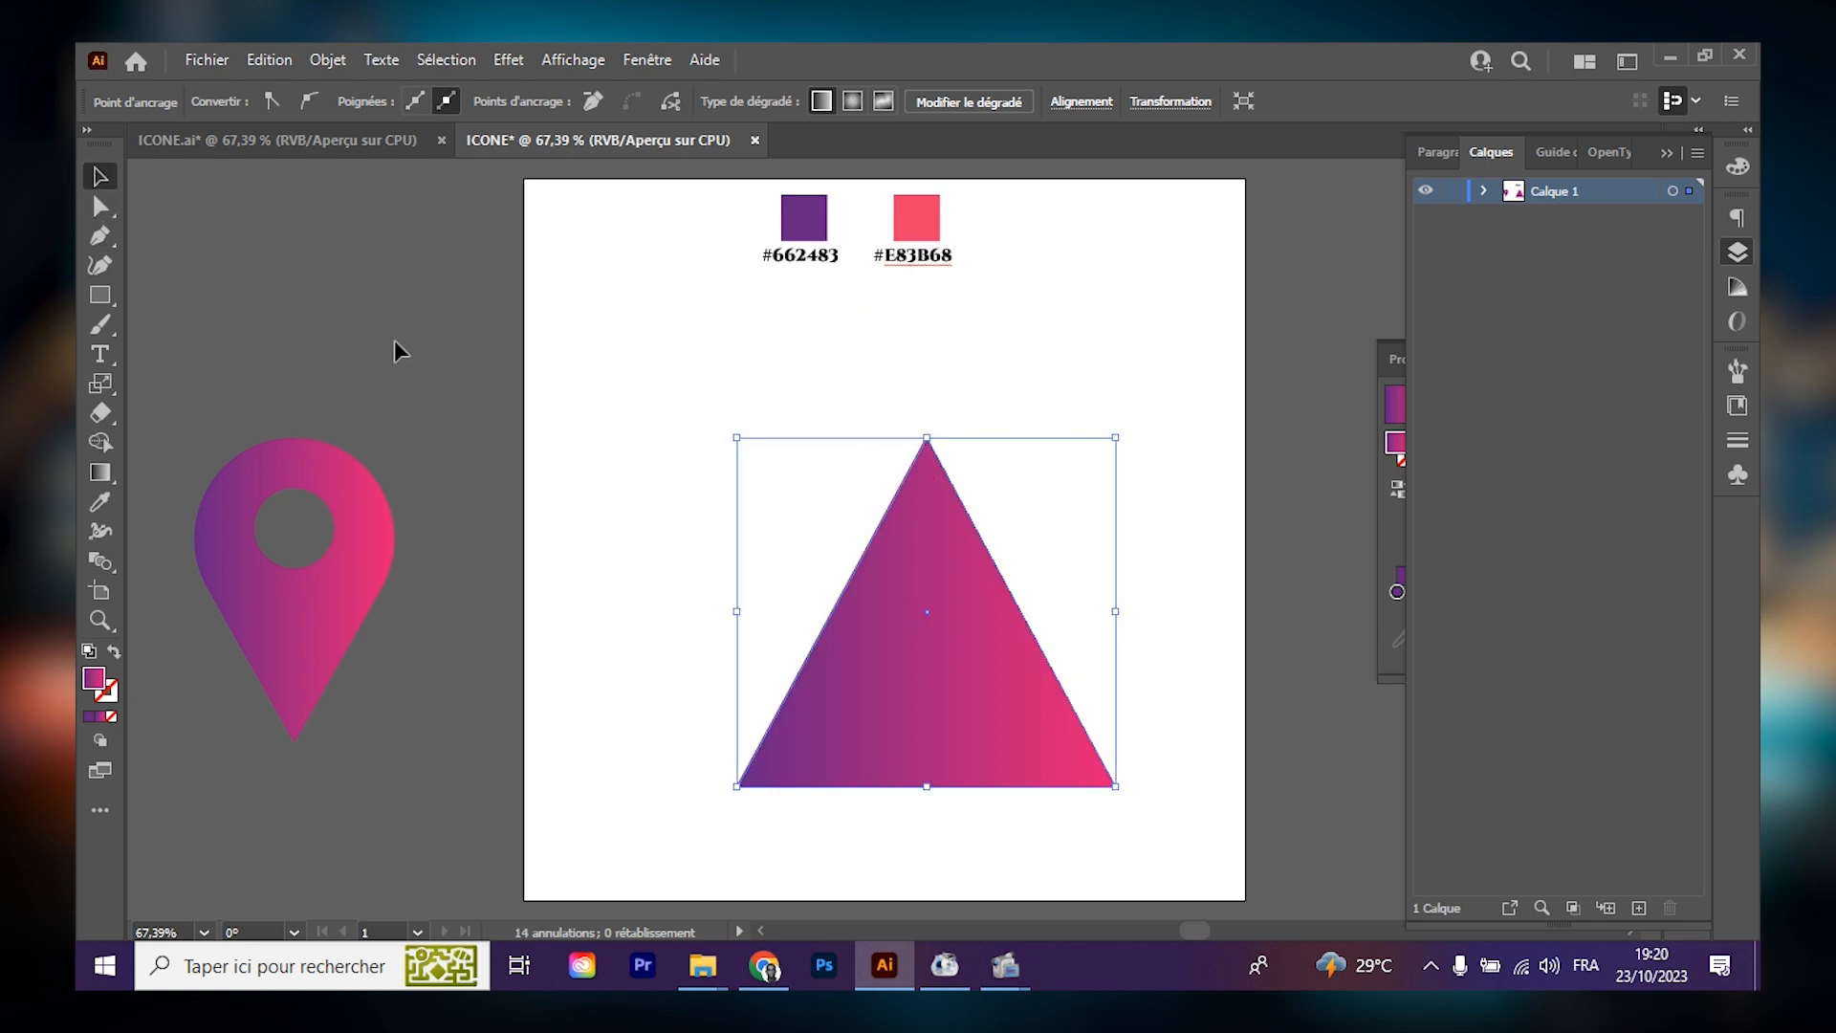
pyautogui.click(595, 388)
pyautogui.moveTo(820, 484); pyautogui.dragTo(1041, 744)
pyautogui.moveTo(961, 702); pyautogui.dragTo(922, 593)
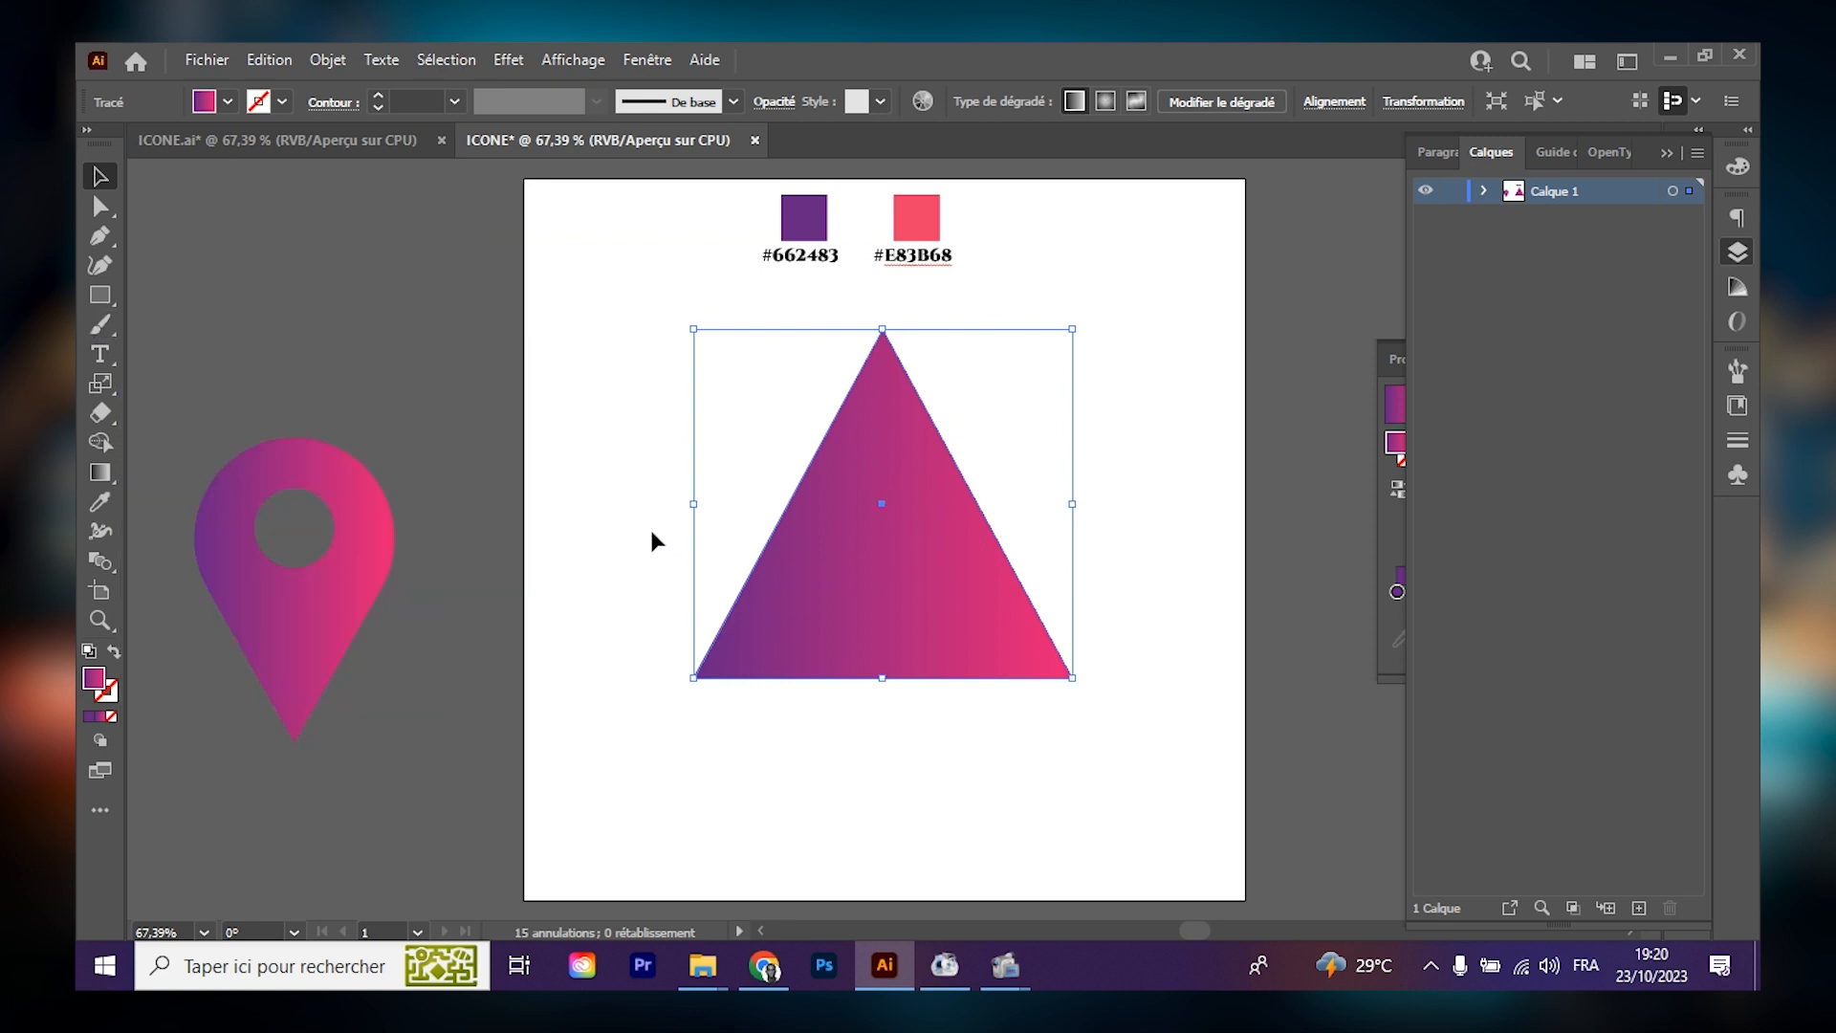
pyautogui.click(625, 509)
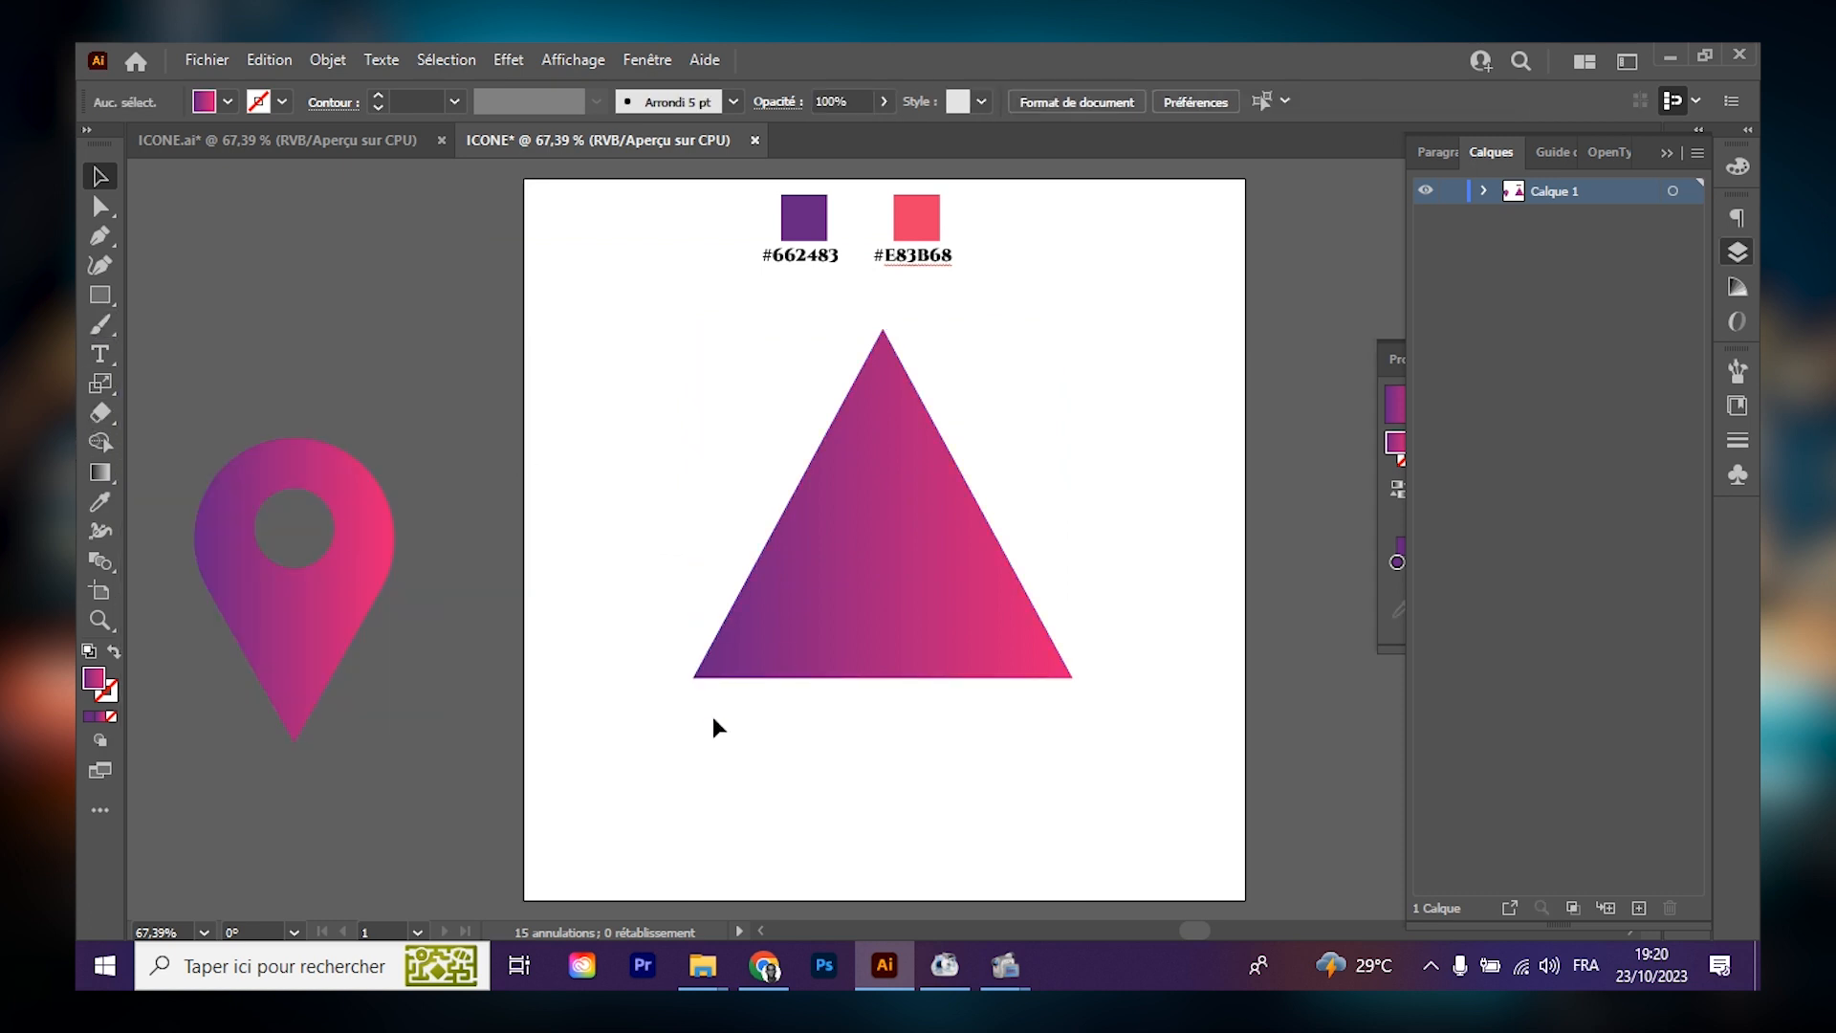
# Round the triangle's two base corners to a radius of about 78 px so that it forms a teardrop.
pyautogui.moveTo(656, 616)
pyautogui.mouseDown()
pyautogui.moveTo(905, 748)
pyautogui.moveTo(1143, 728)
pyautogui.moveTo(594, 736)
pyautogui.mouseUp()
pyautogui.click(187, 522)
pyautogui.click(101, 207)
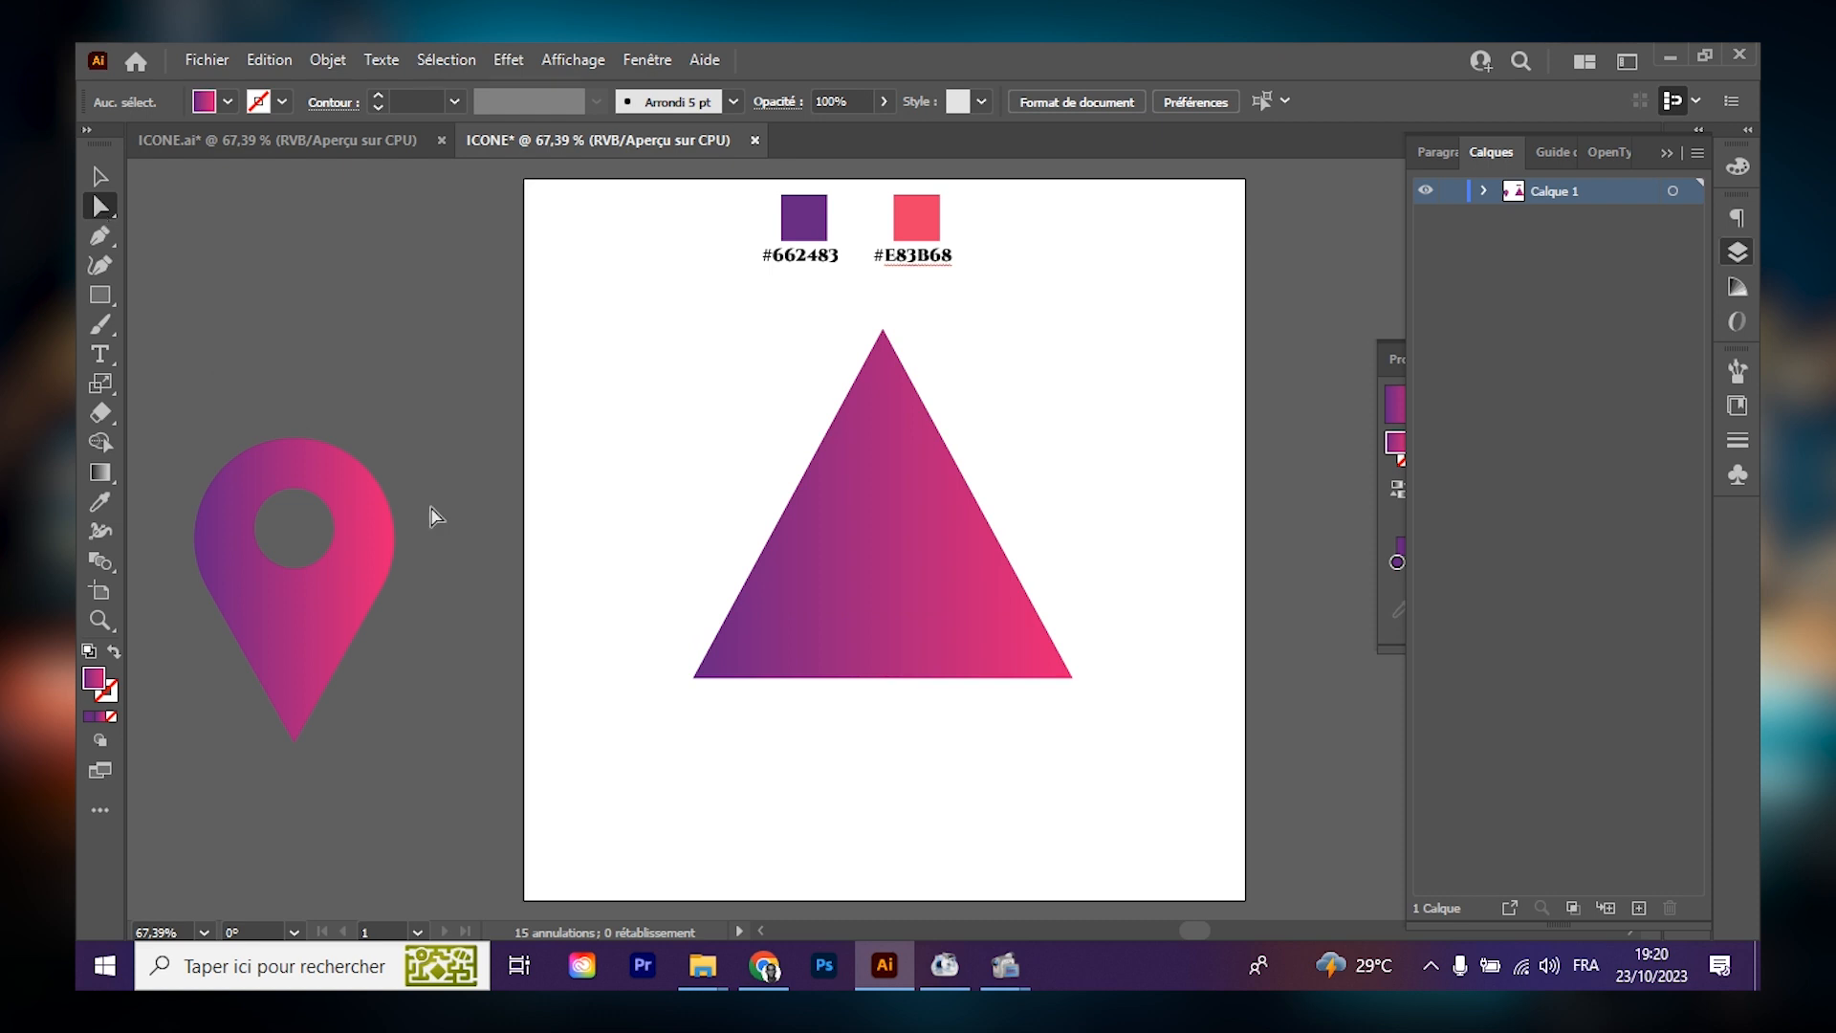
pyautogui.moveTo(661, 646); pyautogui.dragTo(1182, 771)
pyautogui.moveTo(714, 665); pyautogui.dragTo(860, 336)
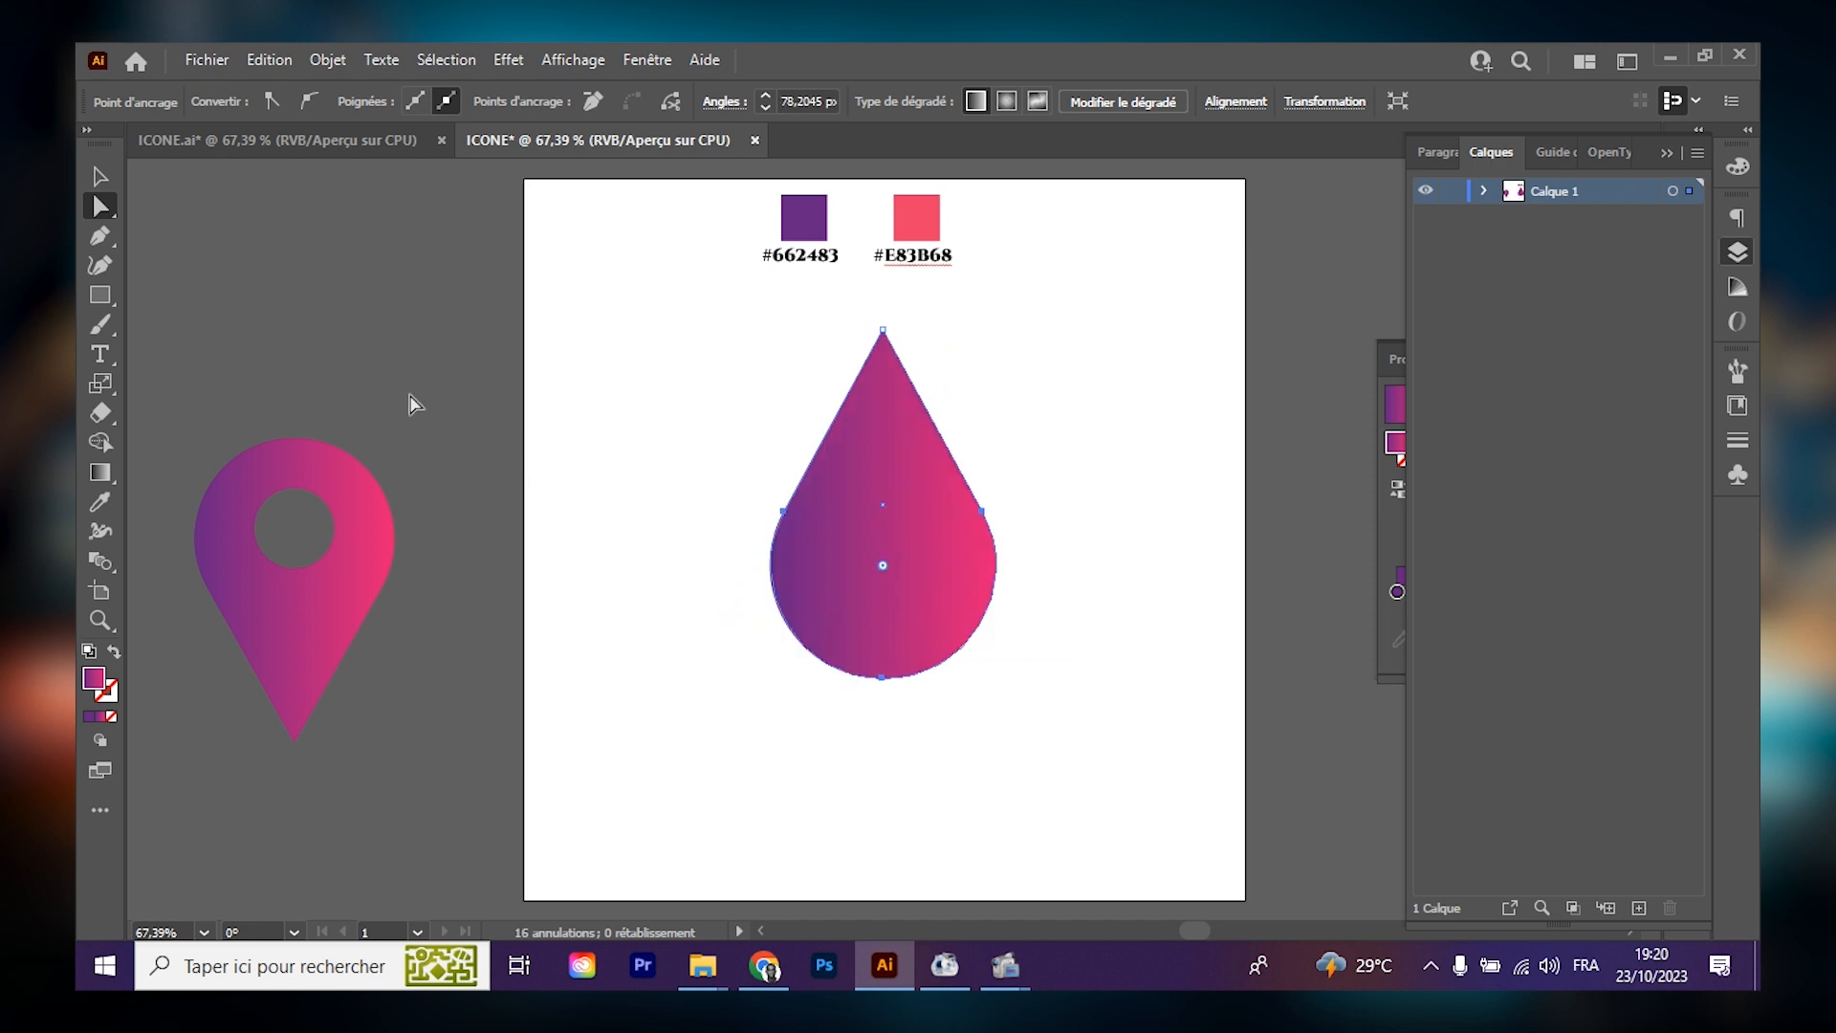
# Move the teardrop straight down to the middle of the artboard.
pyautogui.click(99, 176)
pyautogui.click(680, 484)
pyautogui.moveTo(888, 537); pyautogui.dragTo(886, 602)
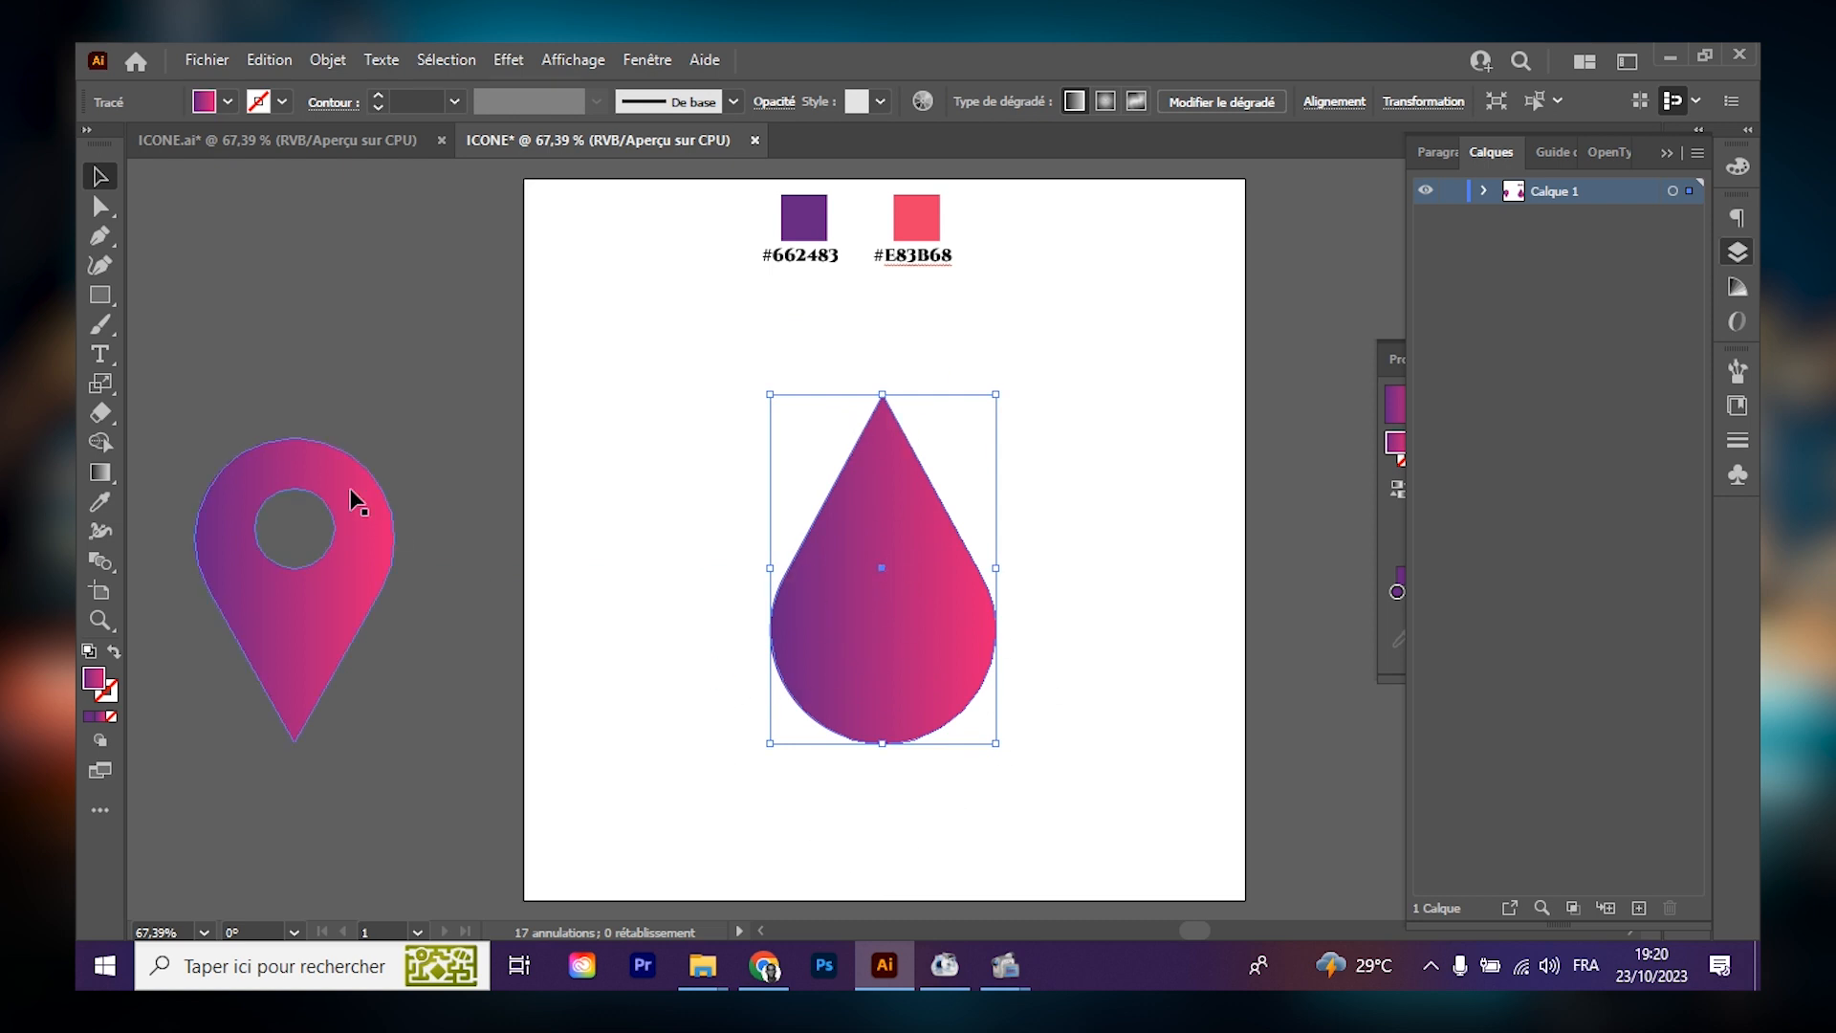
pyautogui.click(111, 388)
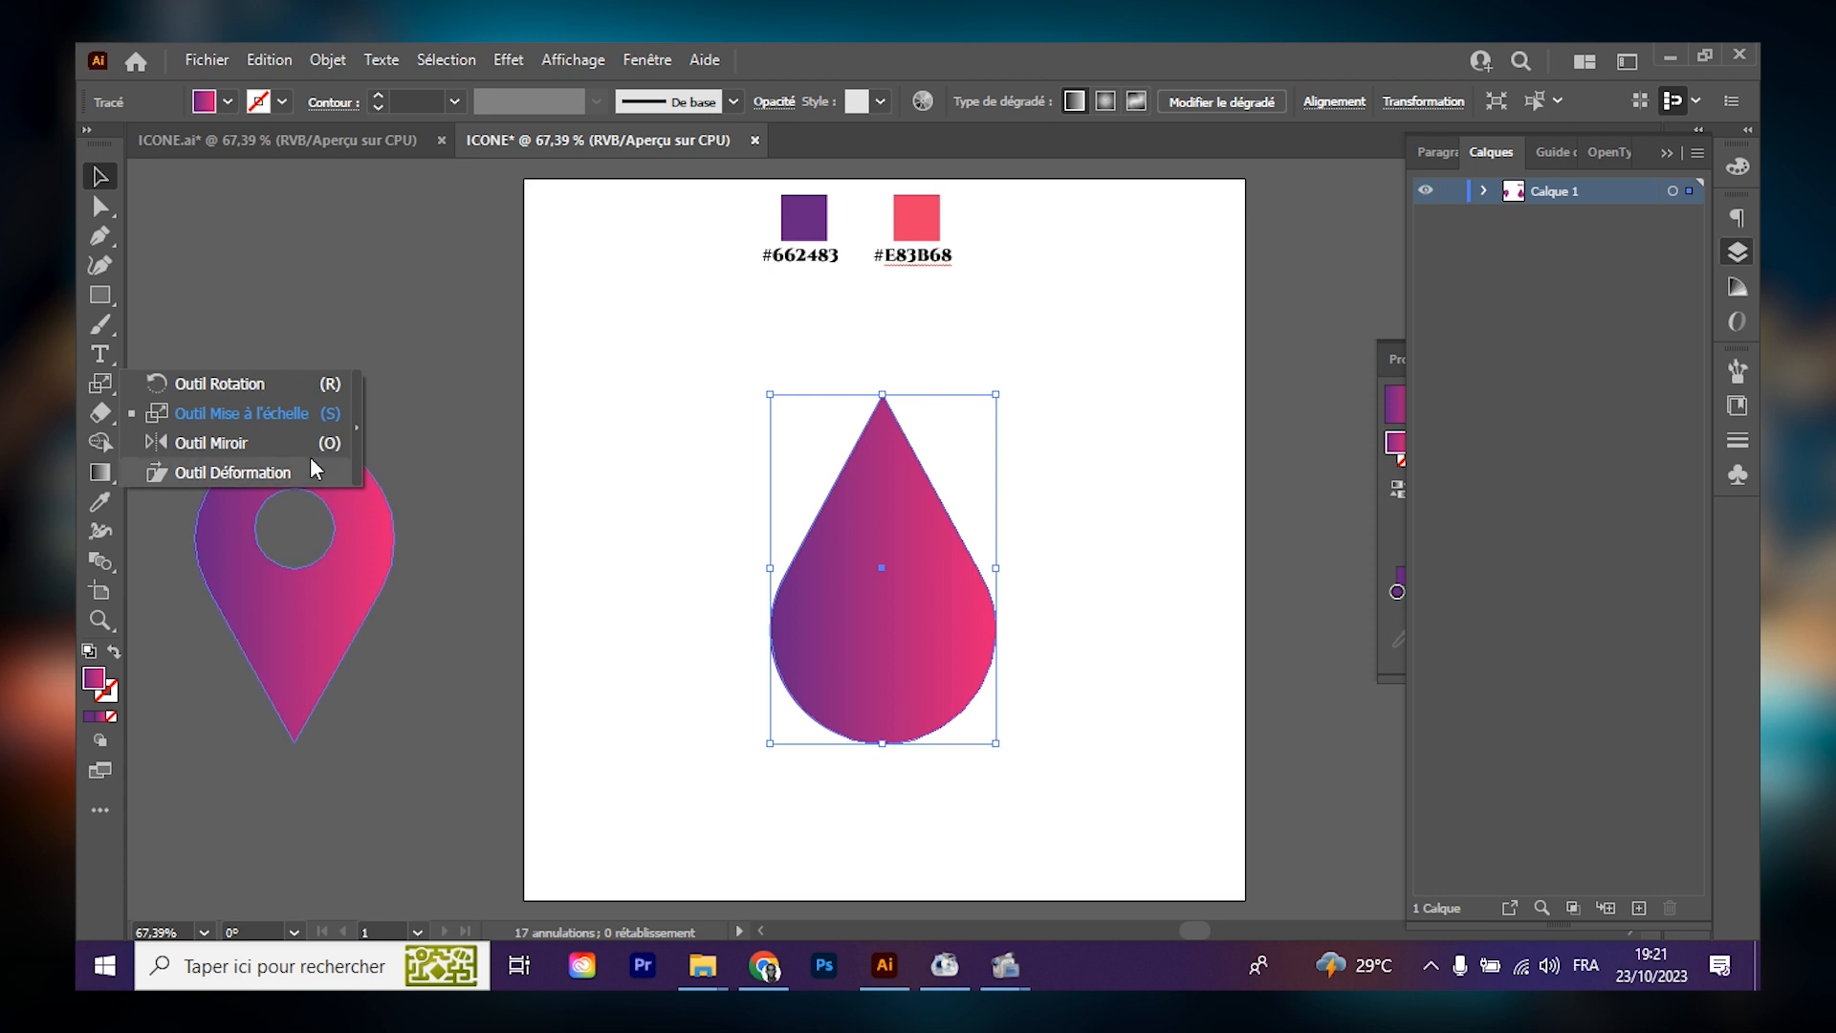
pyautogui.click(209, 390)
pyautogui.doubleClick(100, 384)
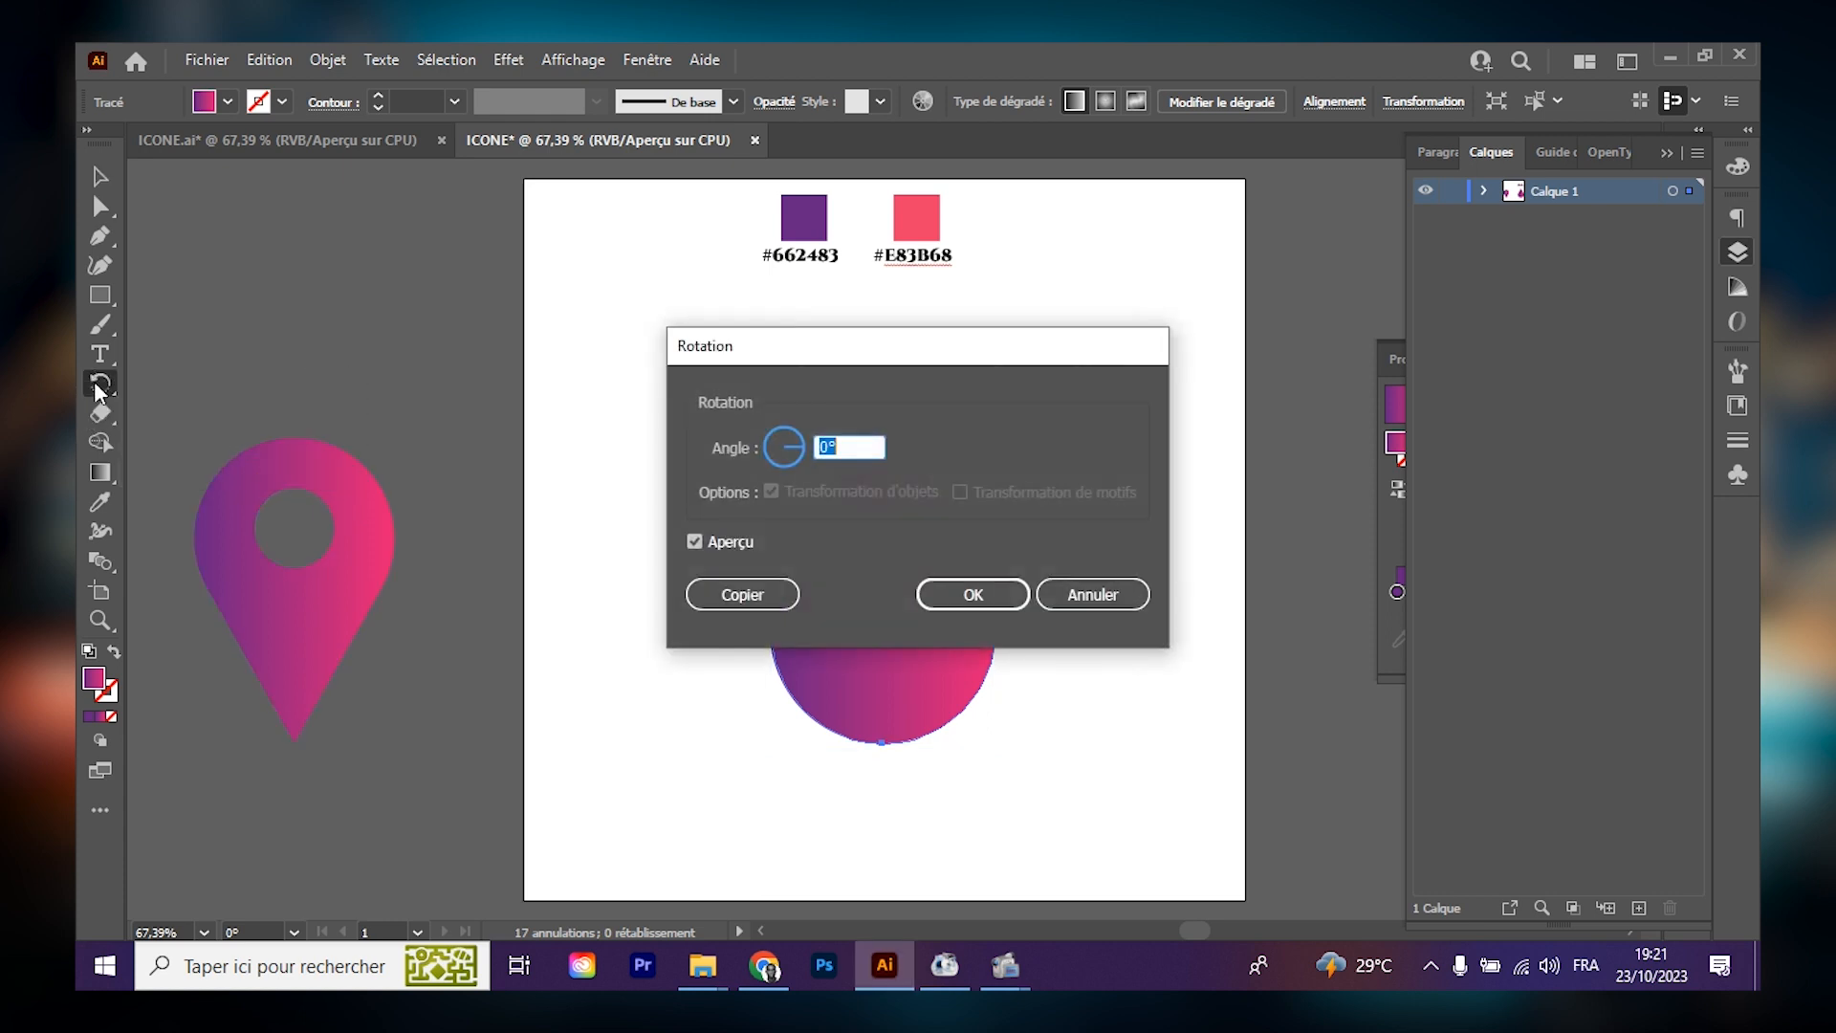
pyautogui.moveTo(722, 346); pyautogui.dragTo(1136, 331)
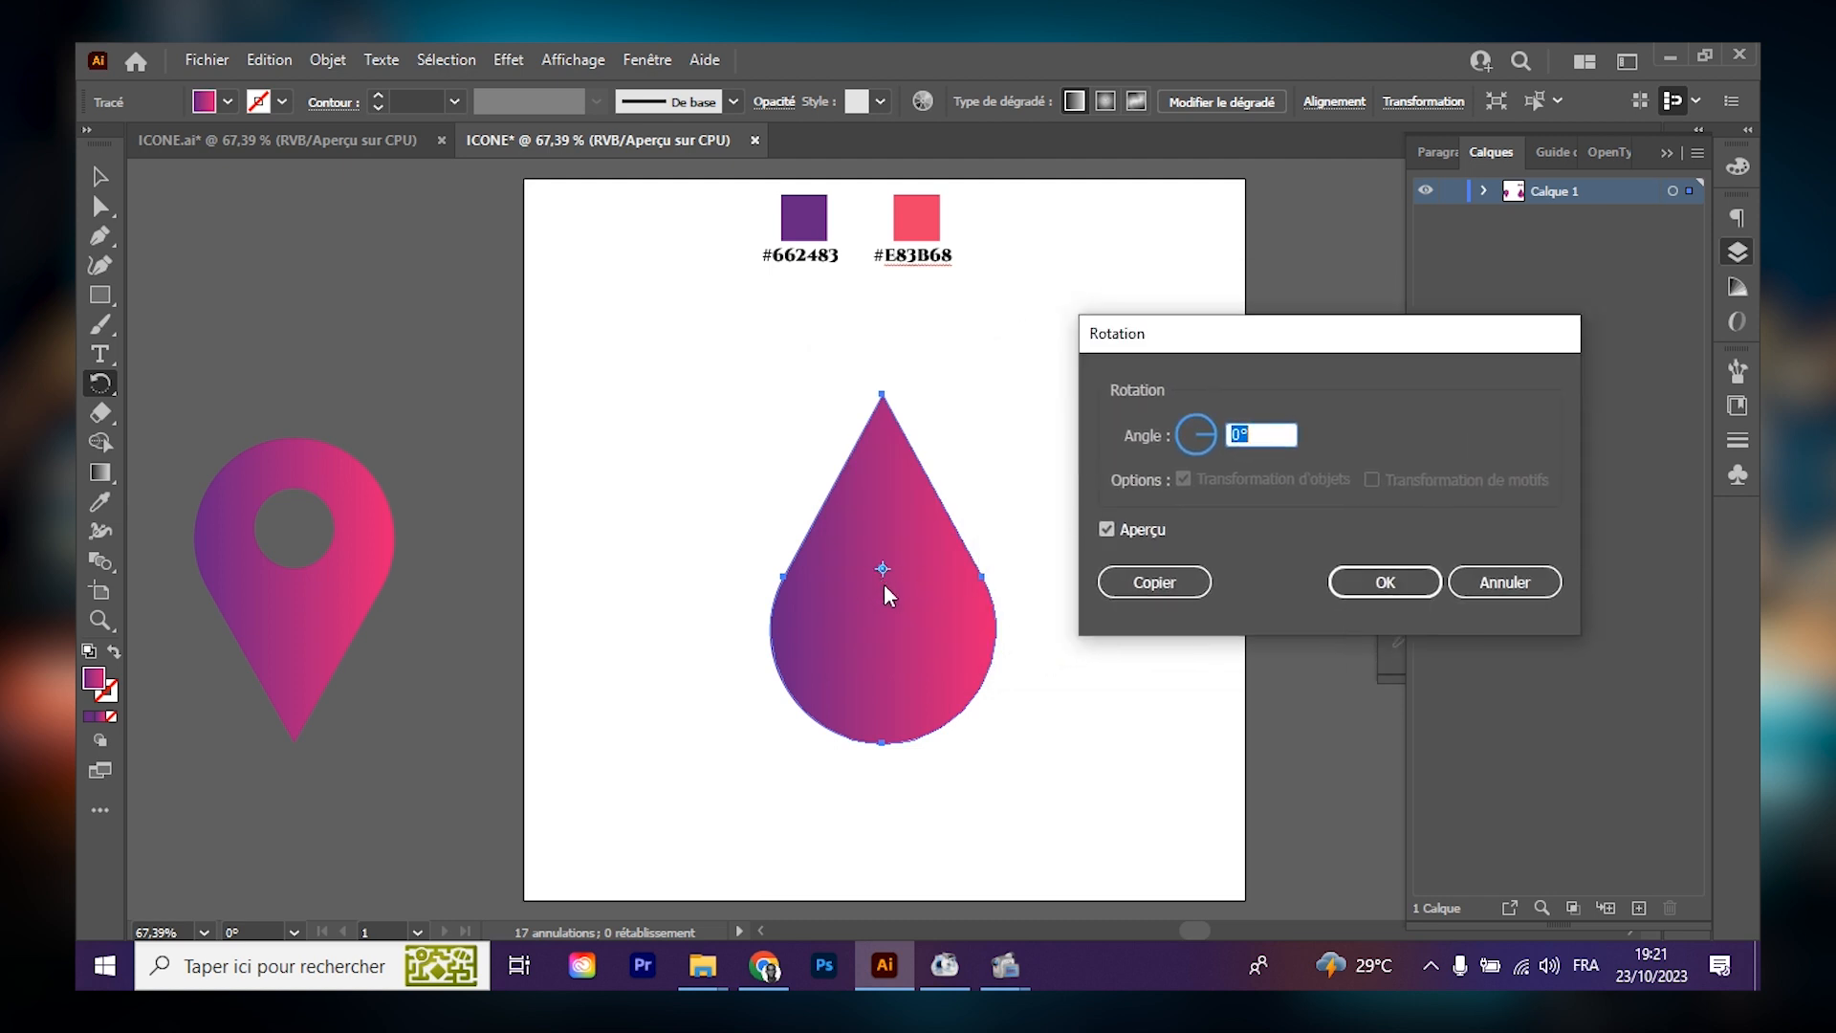
pyautogui.click(1498, 583)
pyautogui.press('alt')
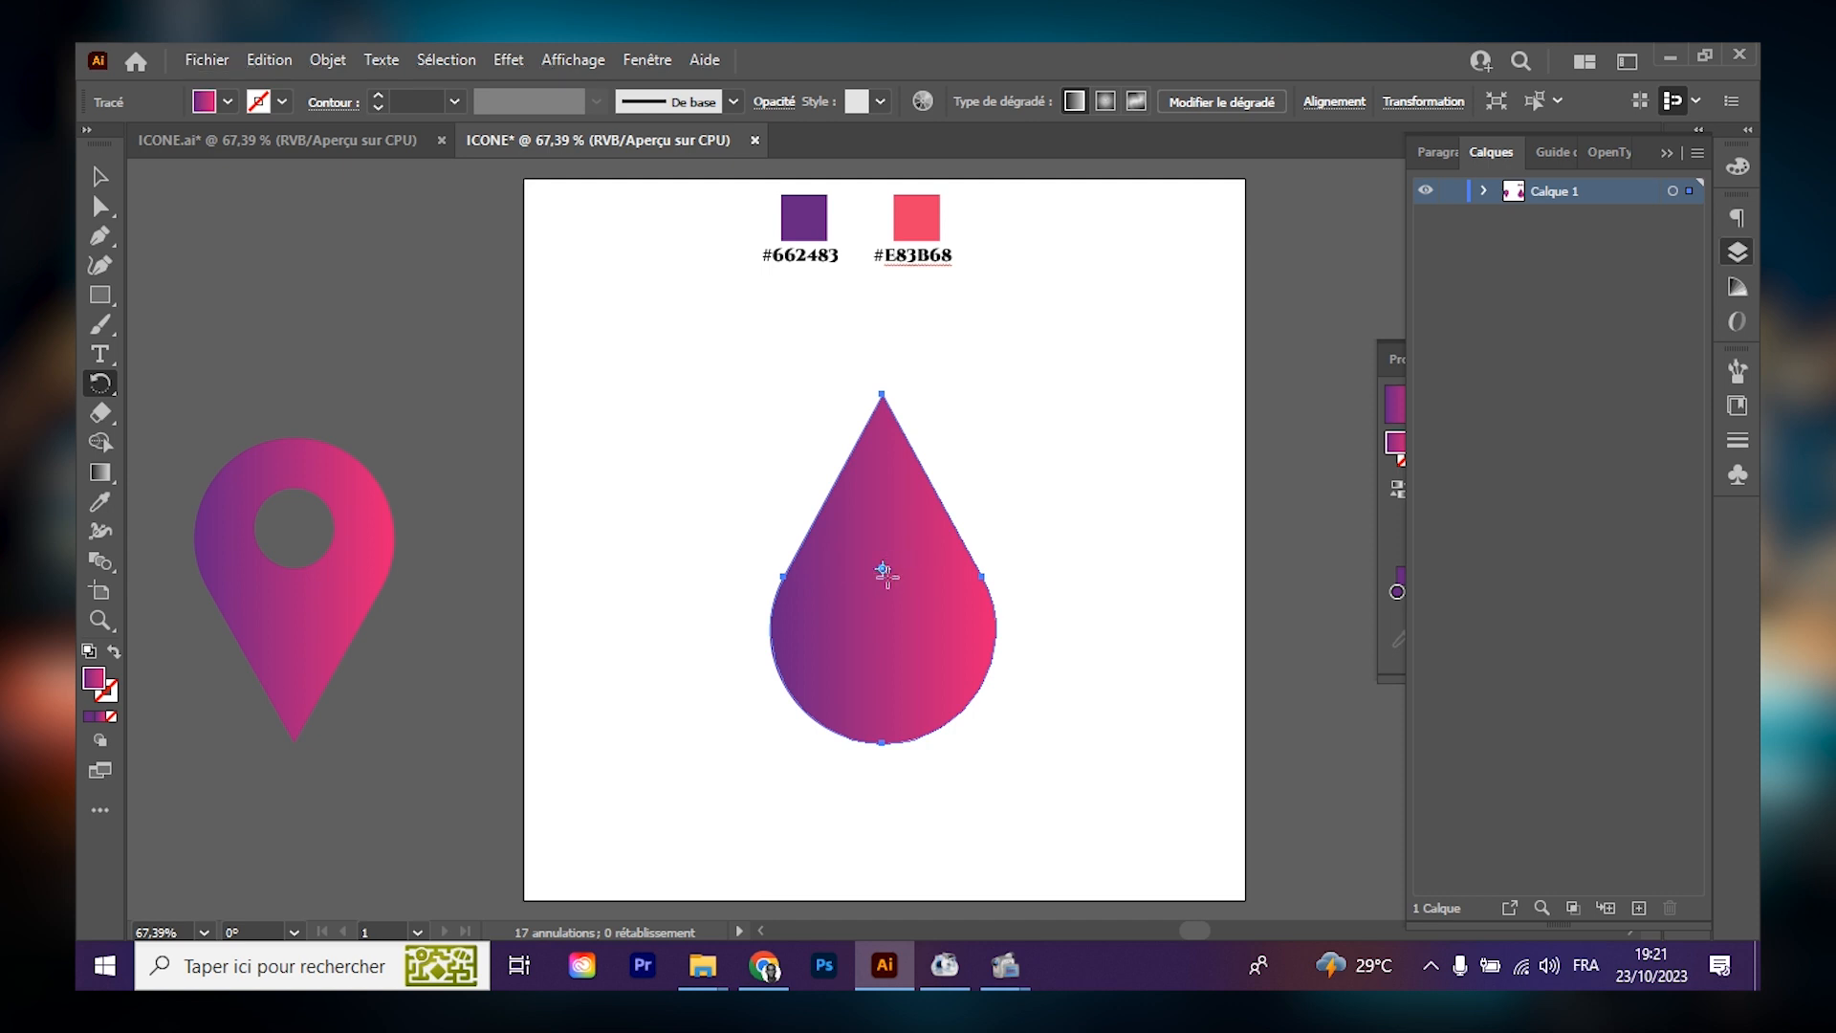
# Preview a 90° rotation of the teardrop with the Rotate tool.
pyautogui.doubleClick(100, 383)
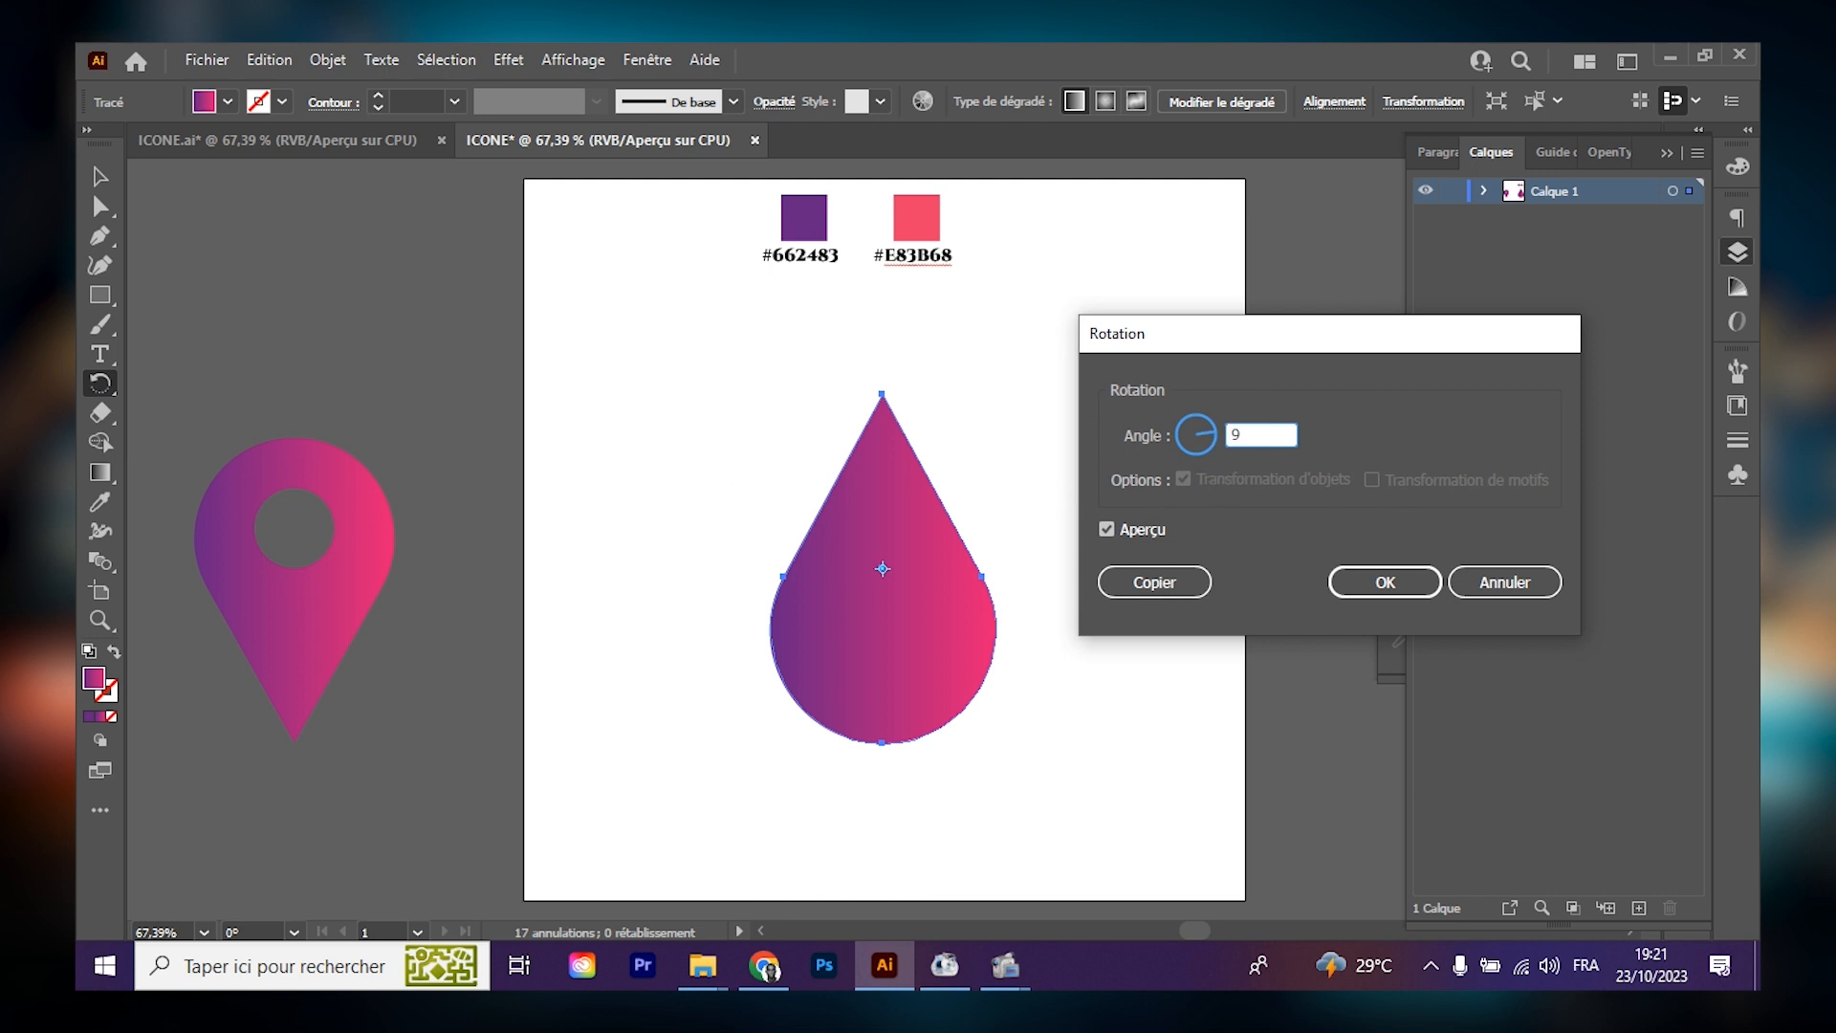
pyautogui.click(1108, 529)
pyautogui.click(1108, 531)
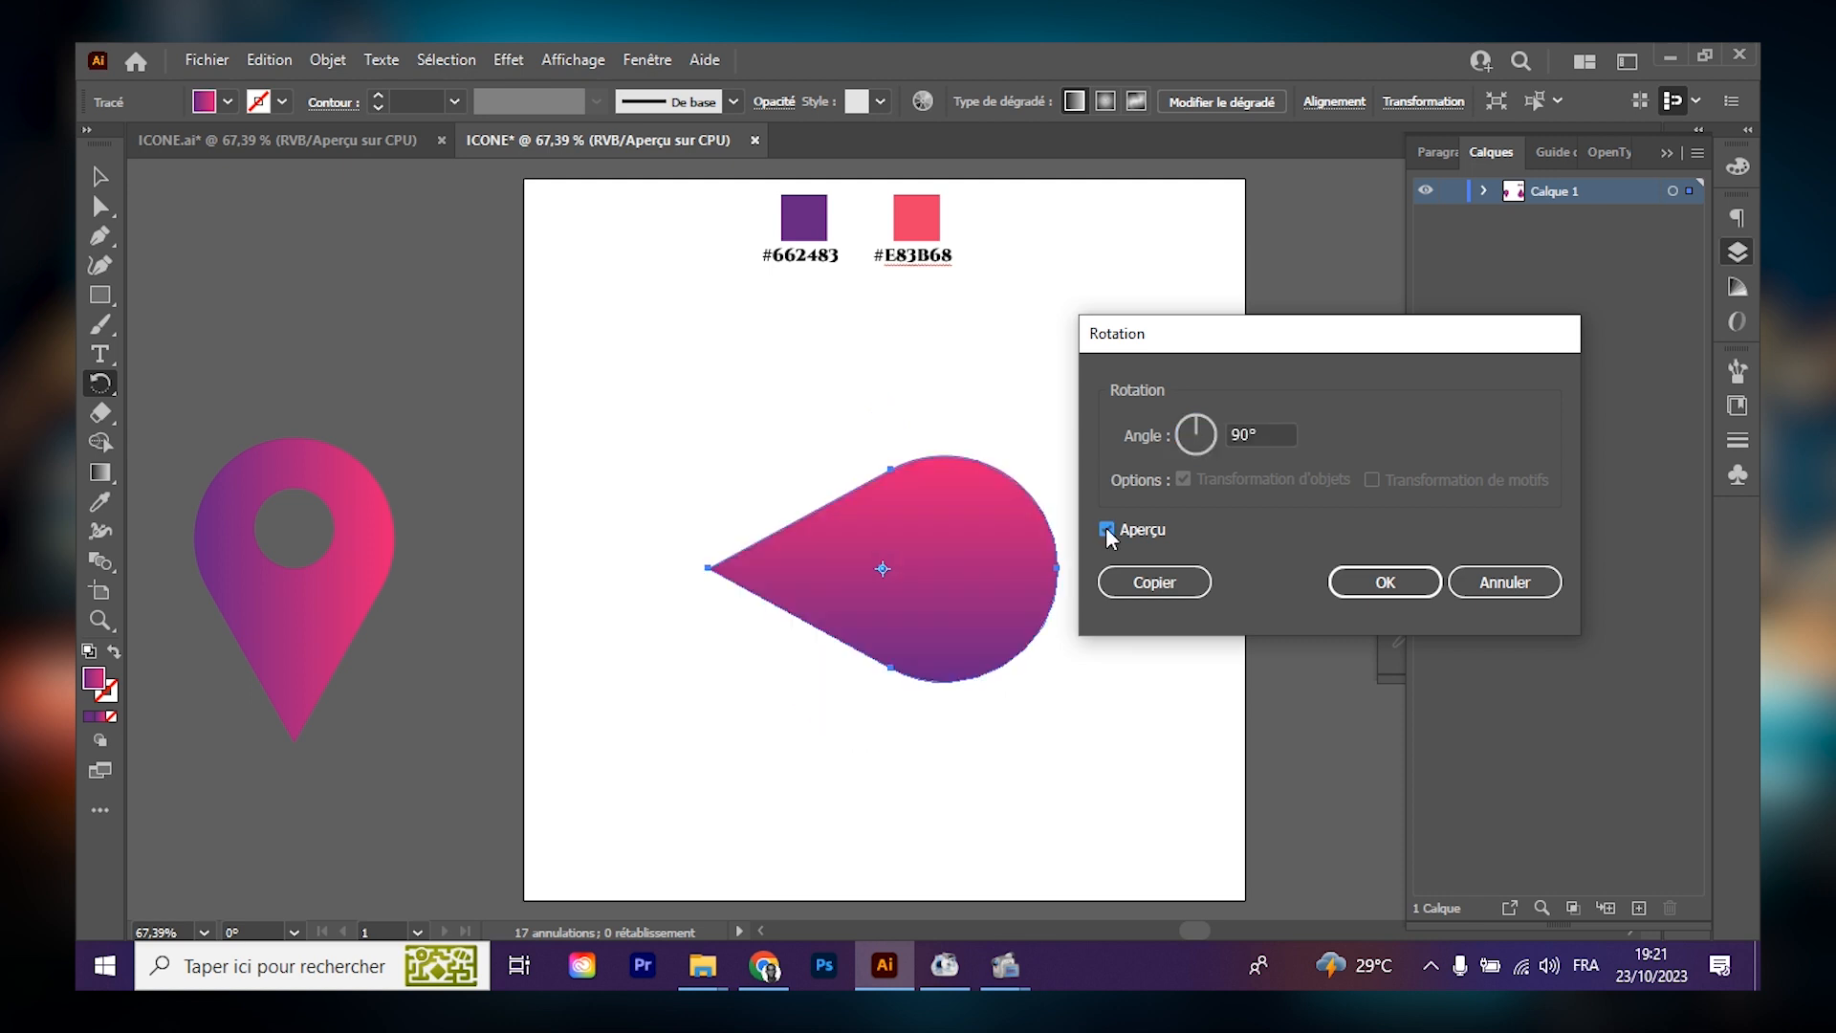
pyautogui.click(1107, 530)
# Rotate the teardrop by 180° about its centre so that its tip points down.
pyautogui.moveTo(1272, 434); pyautogui.dragTo(1222, 451)
pyautogui.write('18')
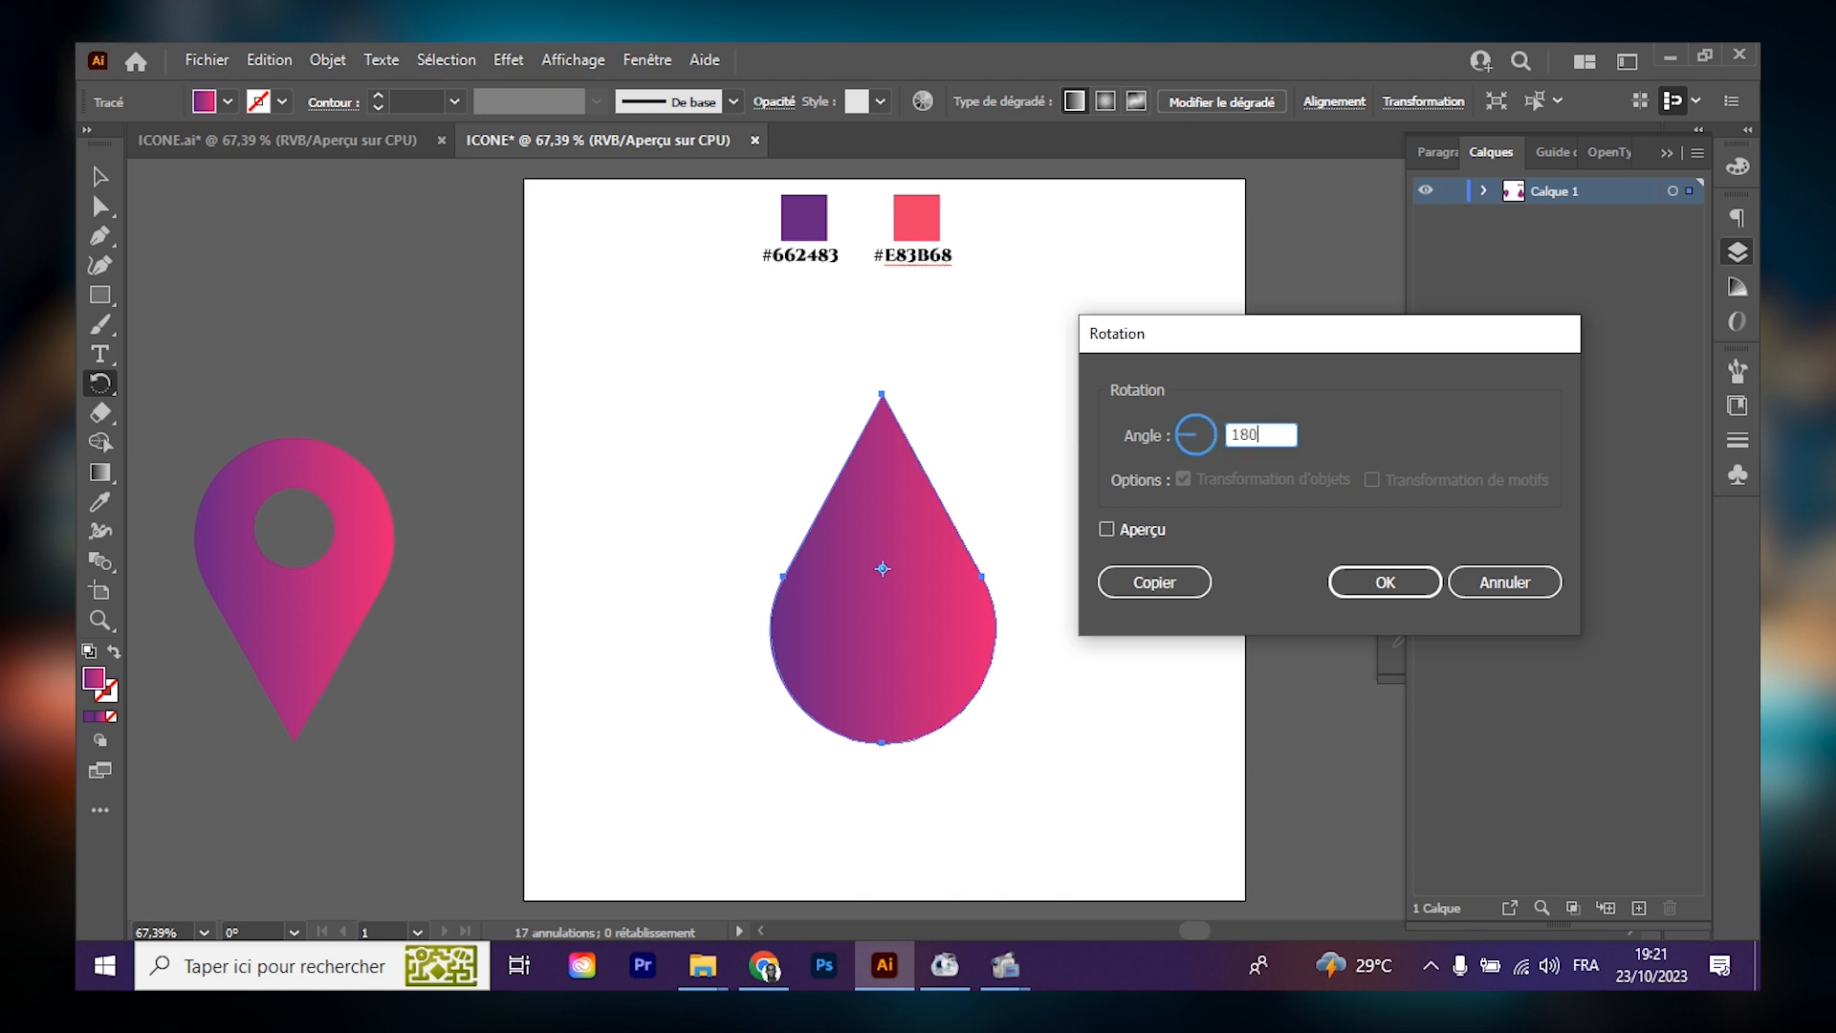
pyautogui.write('0')
pyautogui.click(1107, 530)
pyautogui.click(1107, 531)
pyautogui.click(1107, 531)
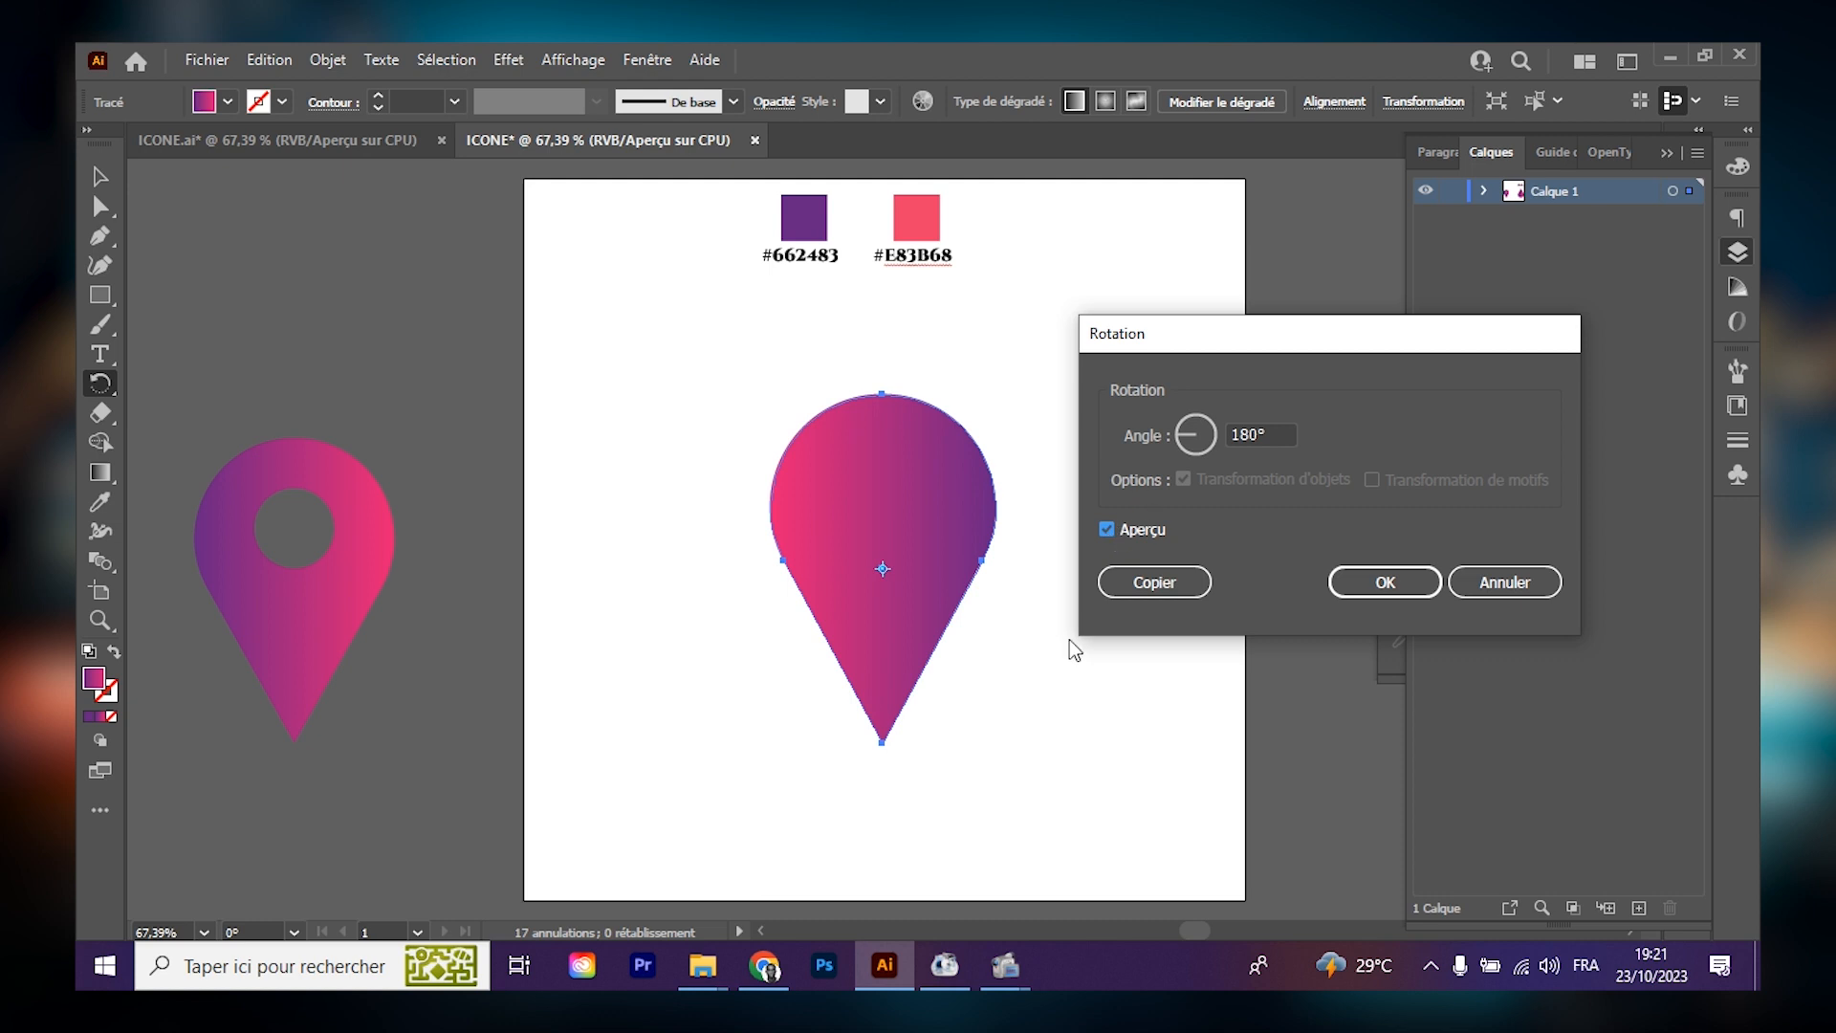
pyautogui.click(1399, 585)
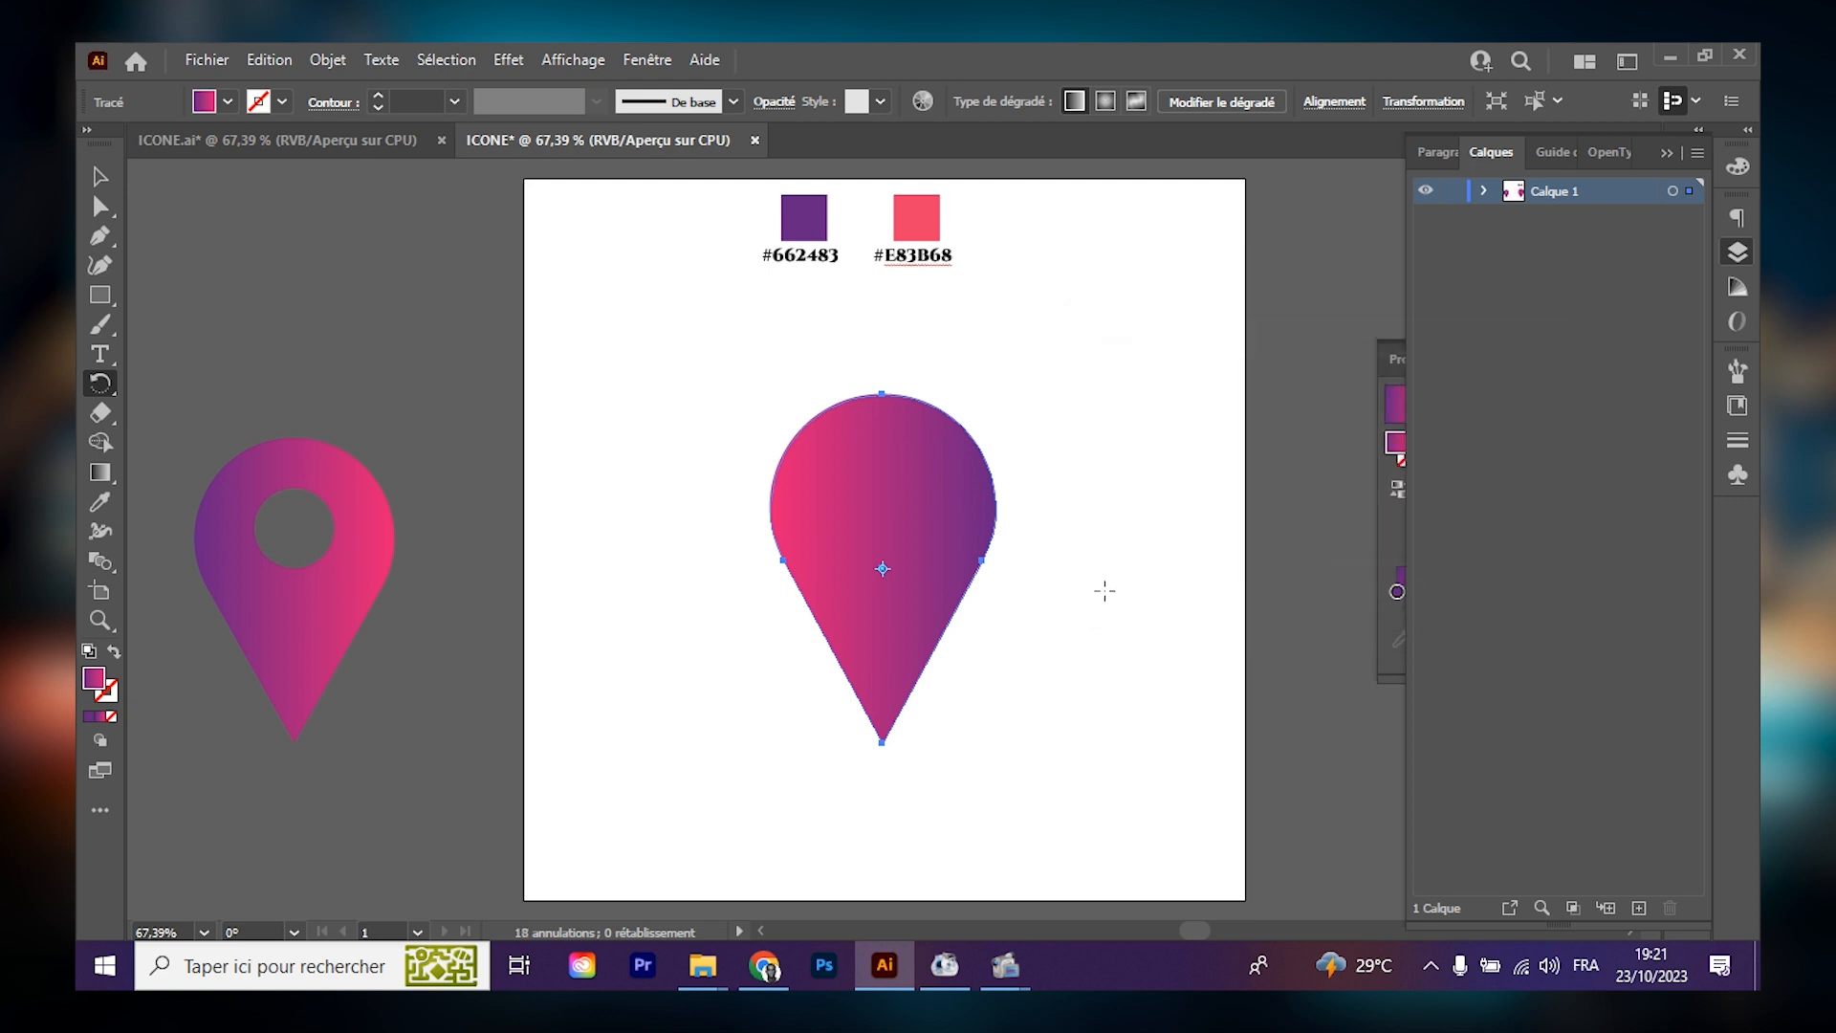
# Enlarge the pin proportionally about its centre and position it just below the colour swatches.
pyautogui.click(99, 176)
pyautogui.moveTo(893, 533); pyautogui.dragTo(885, 475)
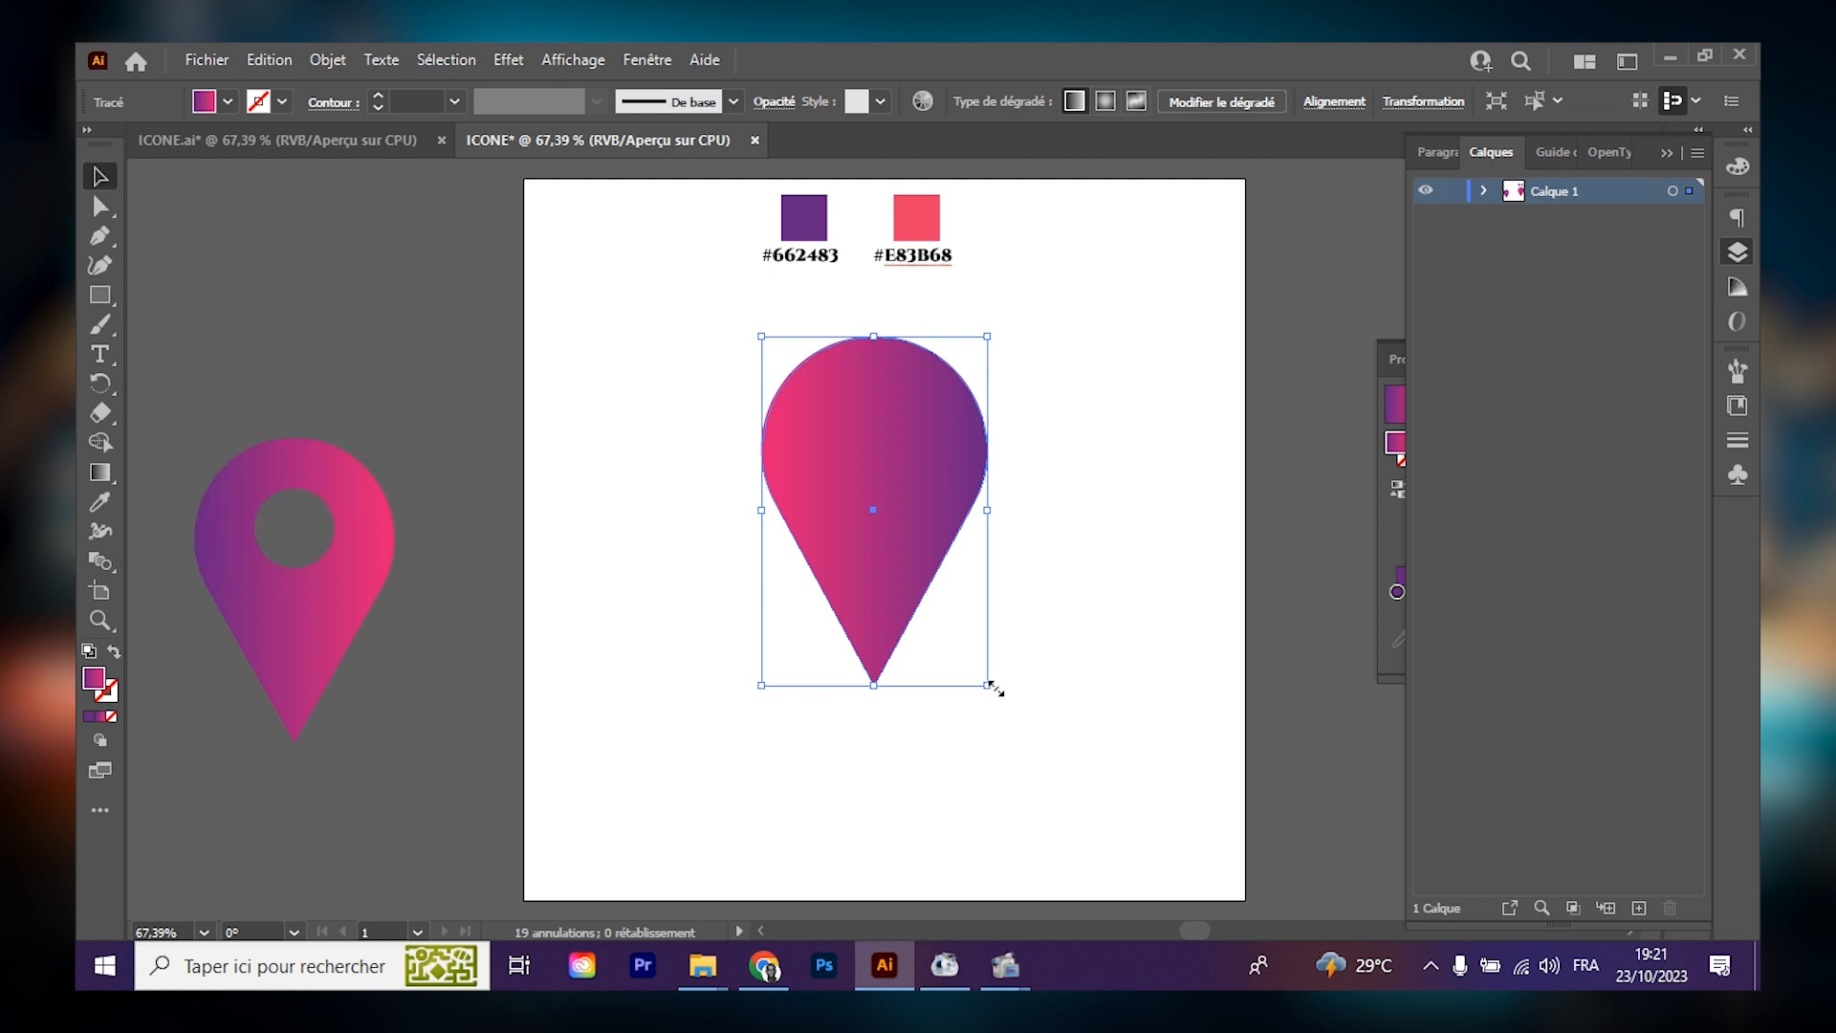
pyautogui.moveTo(988, 686); pyautogui.dragTo(1029, 750)
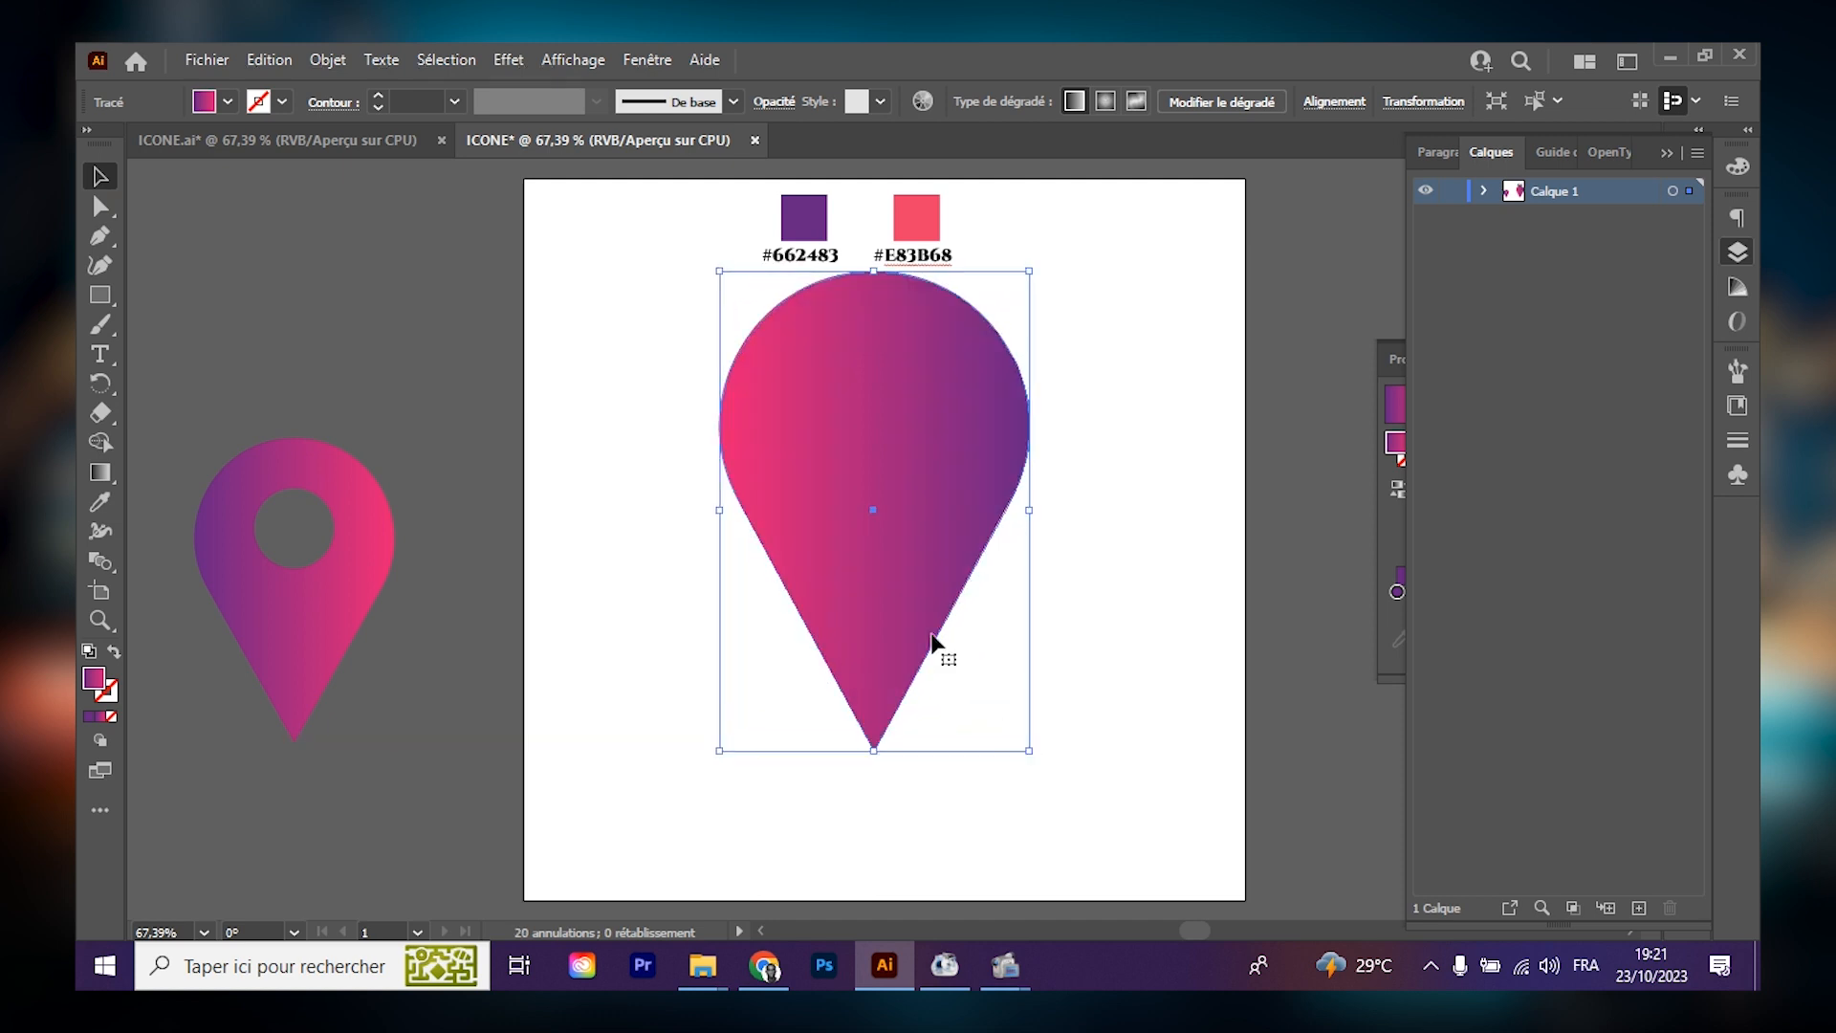
pyautogui.hotkey('shift', 'Down')
pyautogui.hotkey('shift', 'Down')
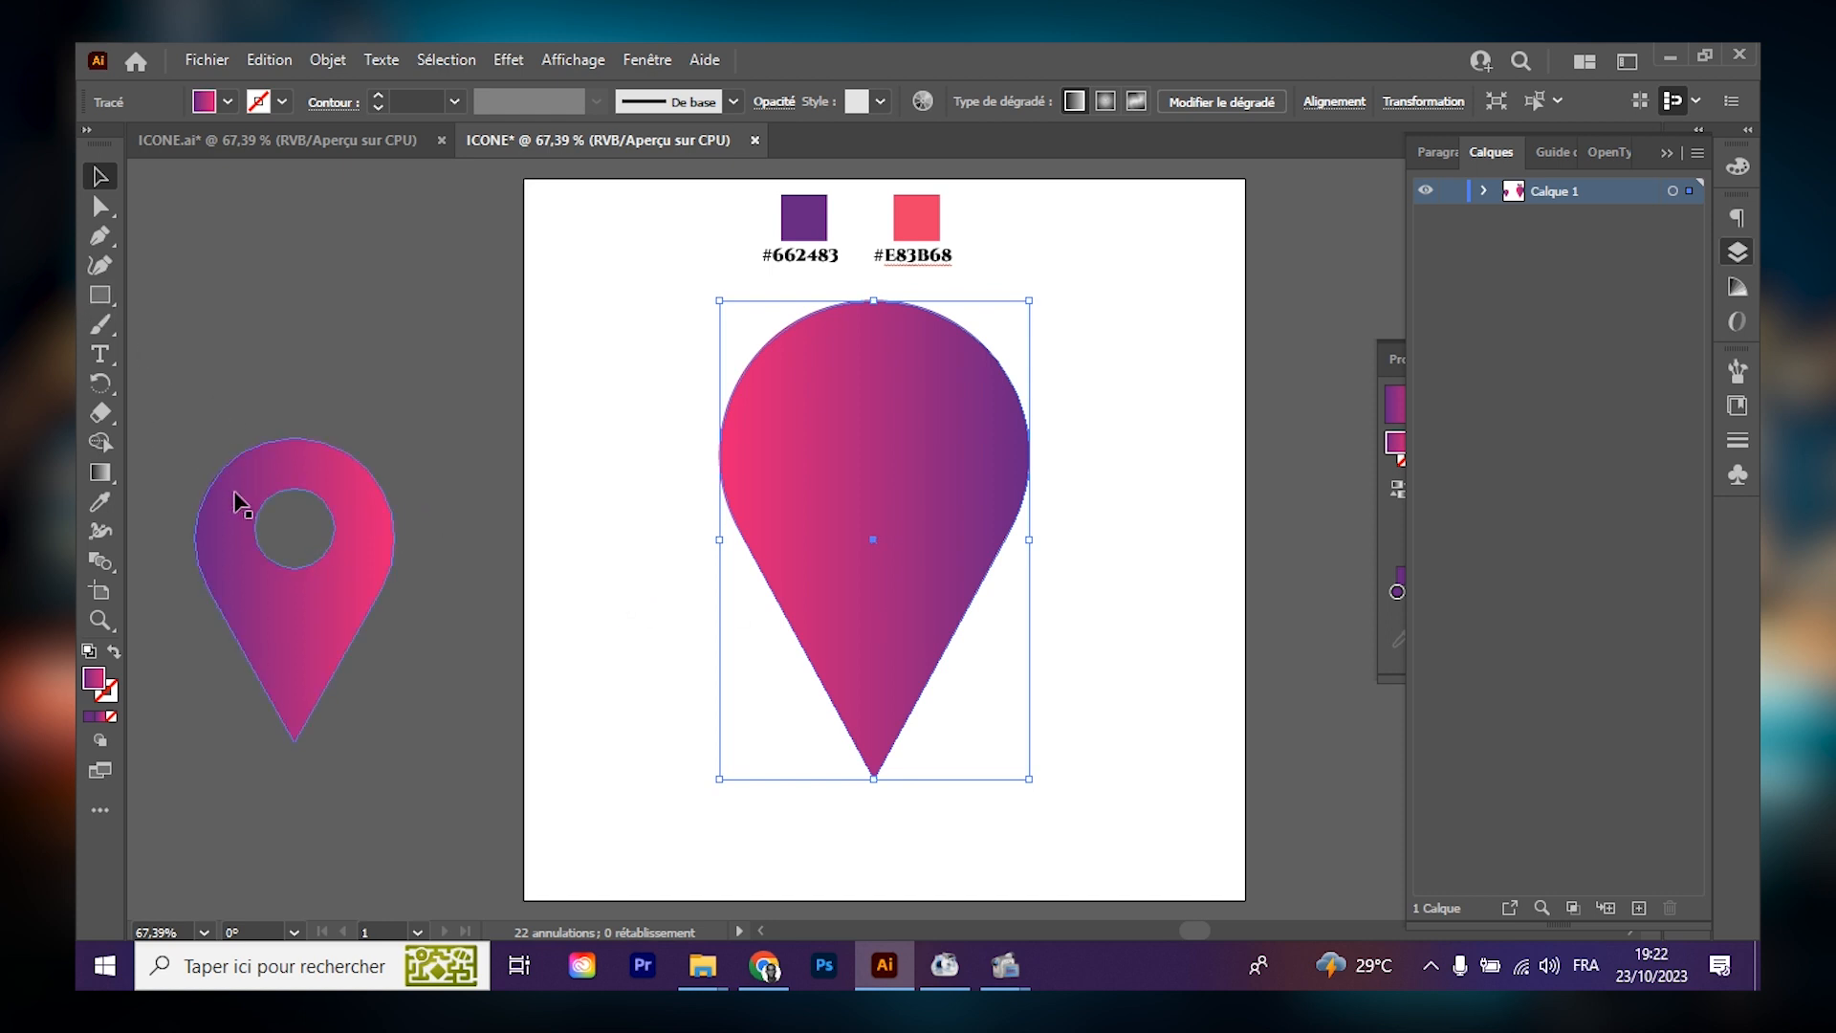
# Draw a circle inside the pin and fill it with the grey sampled from the canvas around the artboard.
pyautogui.click(100, 302)
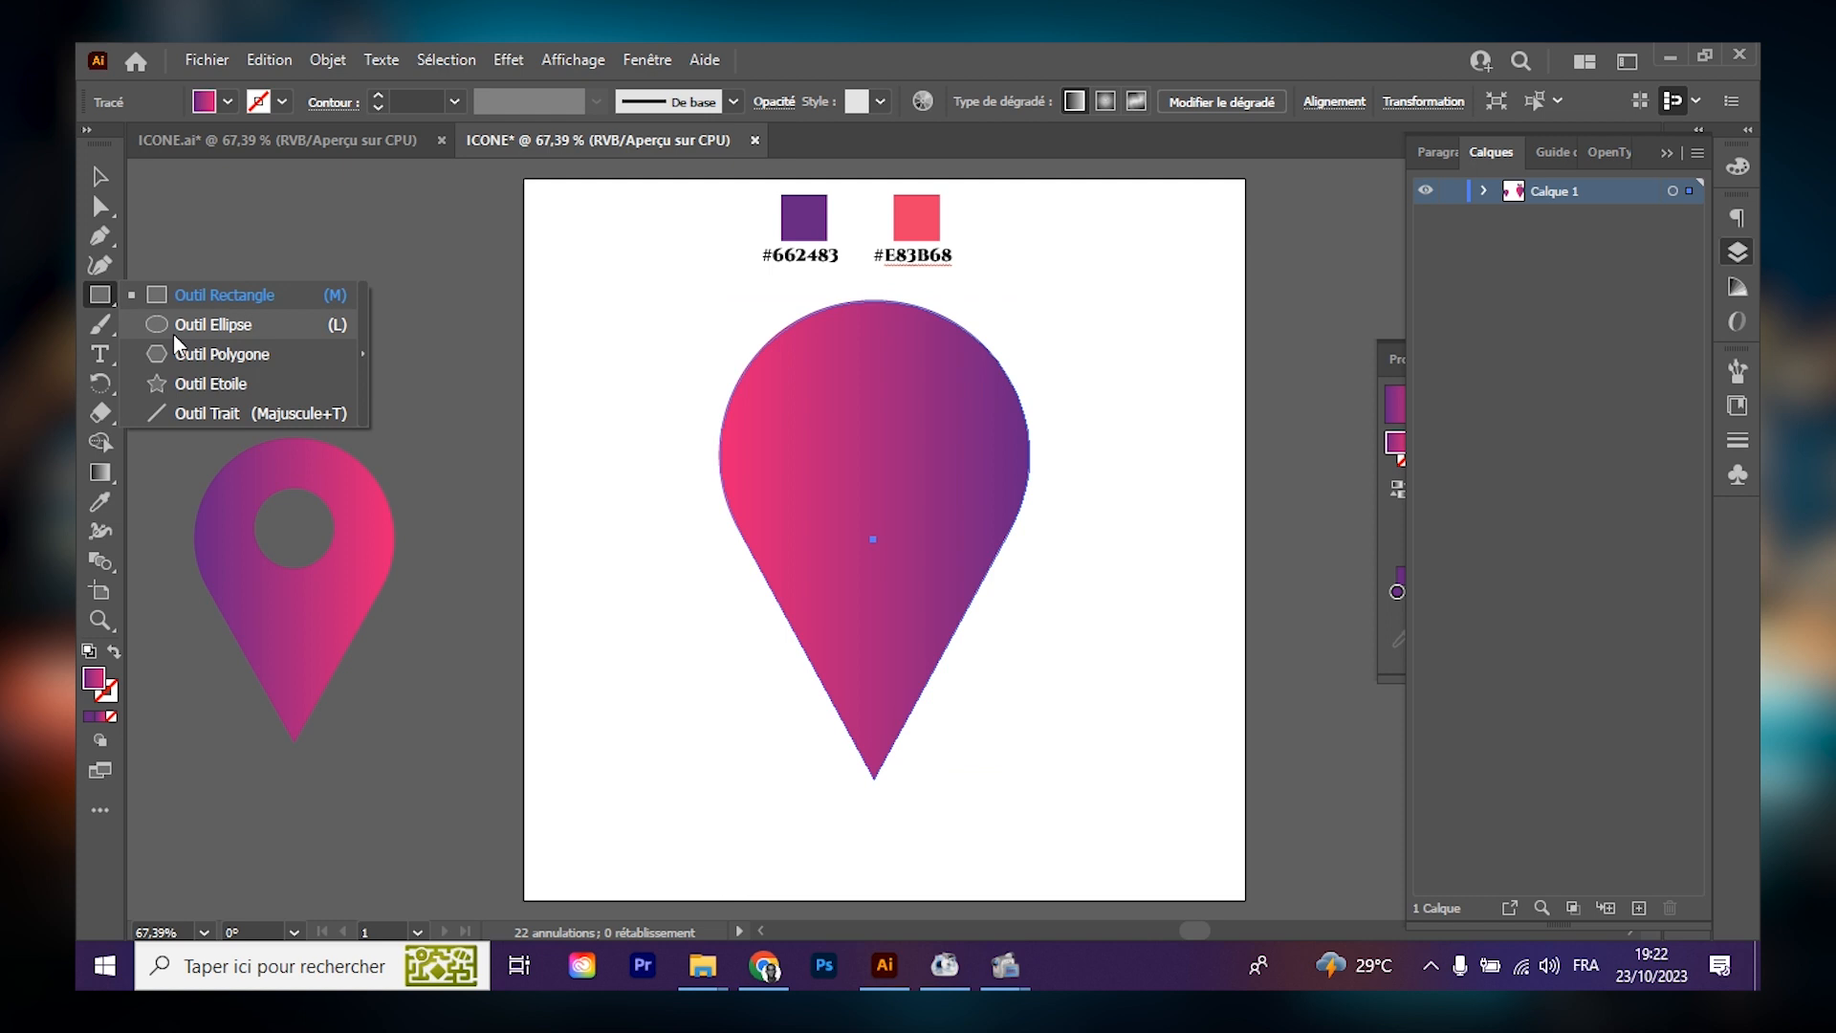
pyautogui.click(175, 330)
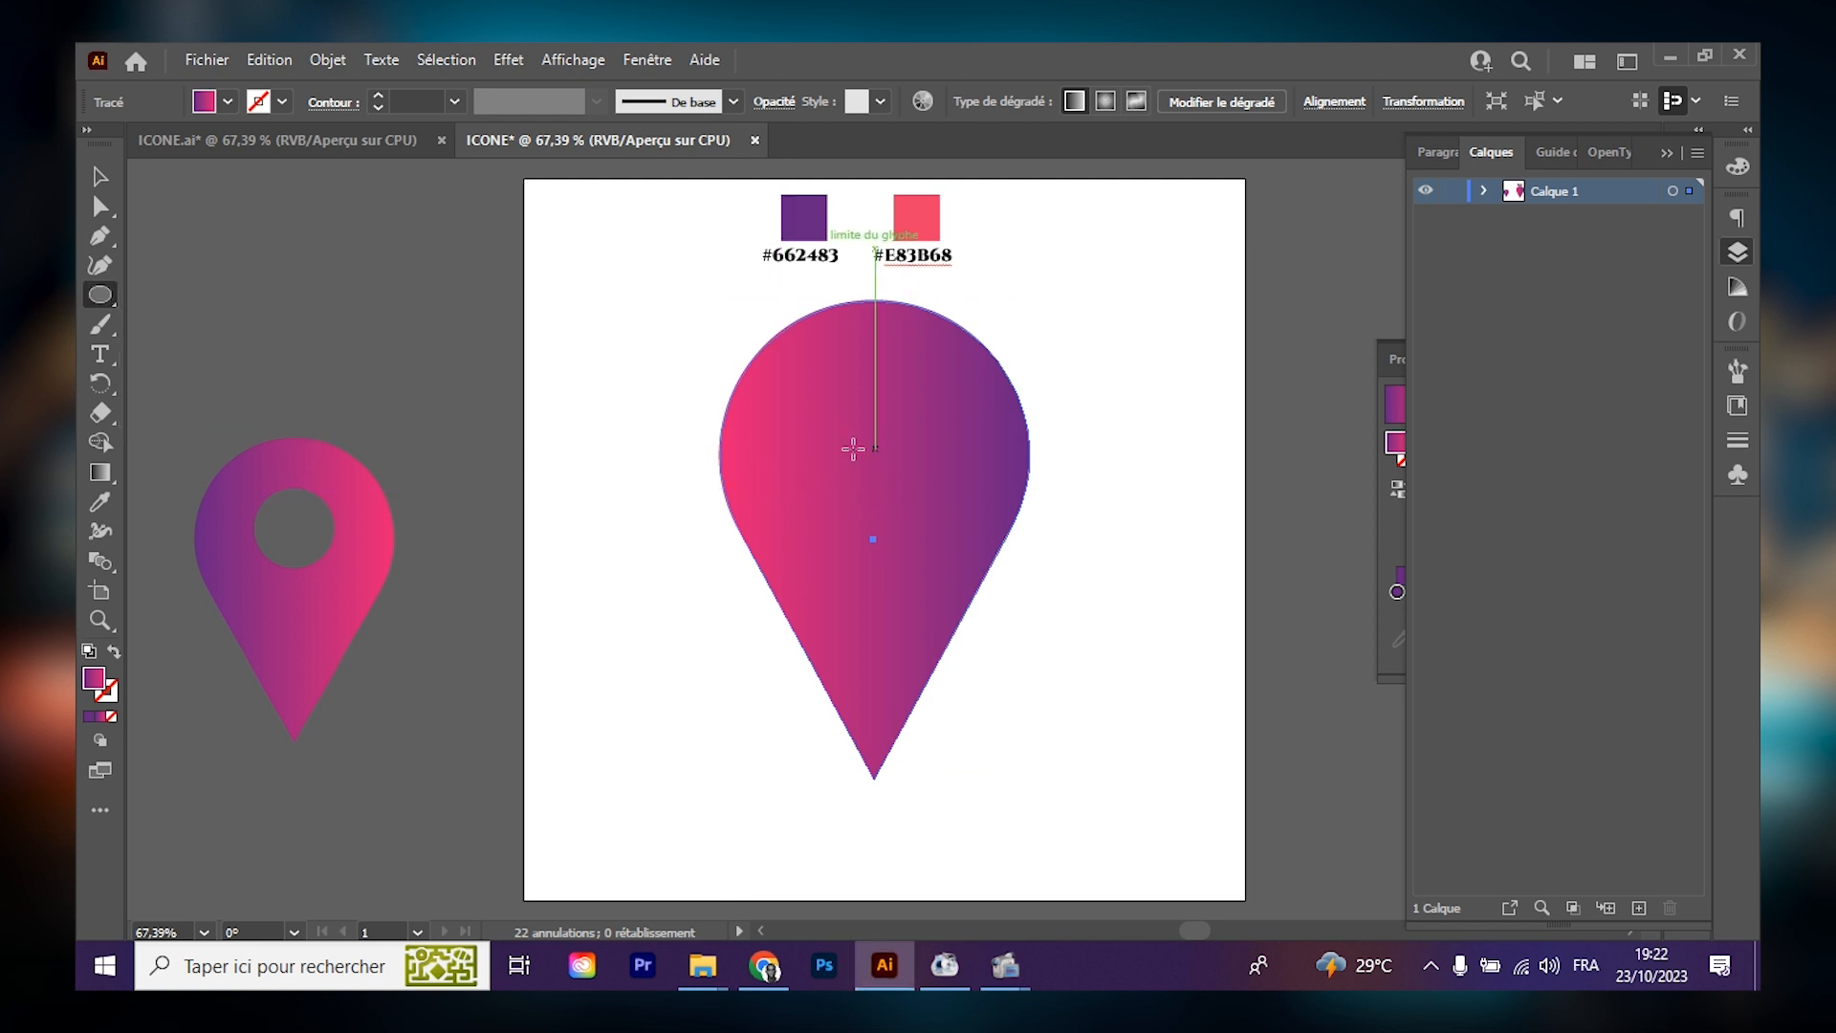
pyautogui.moveTo(832, 431); pyautogui.dragTo(961, 560)
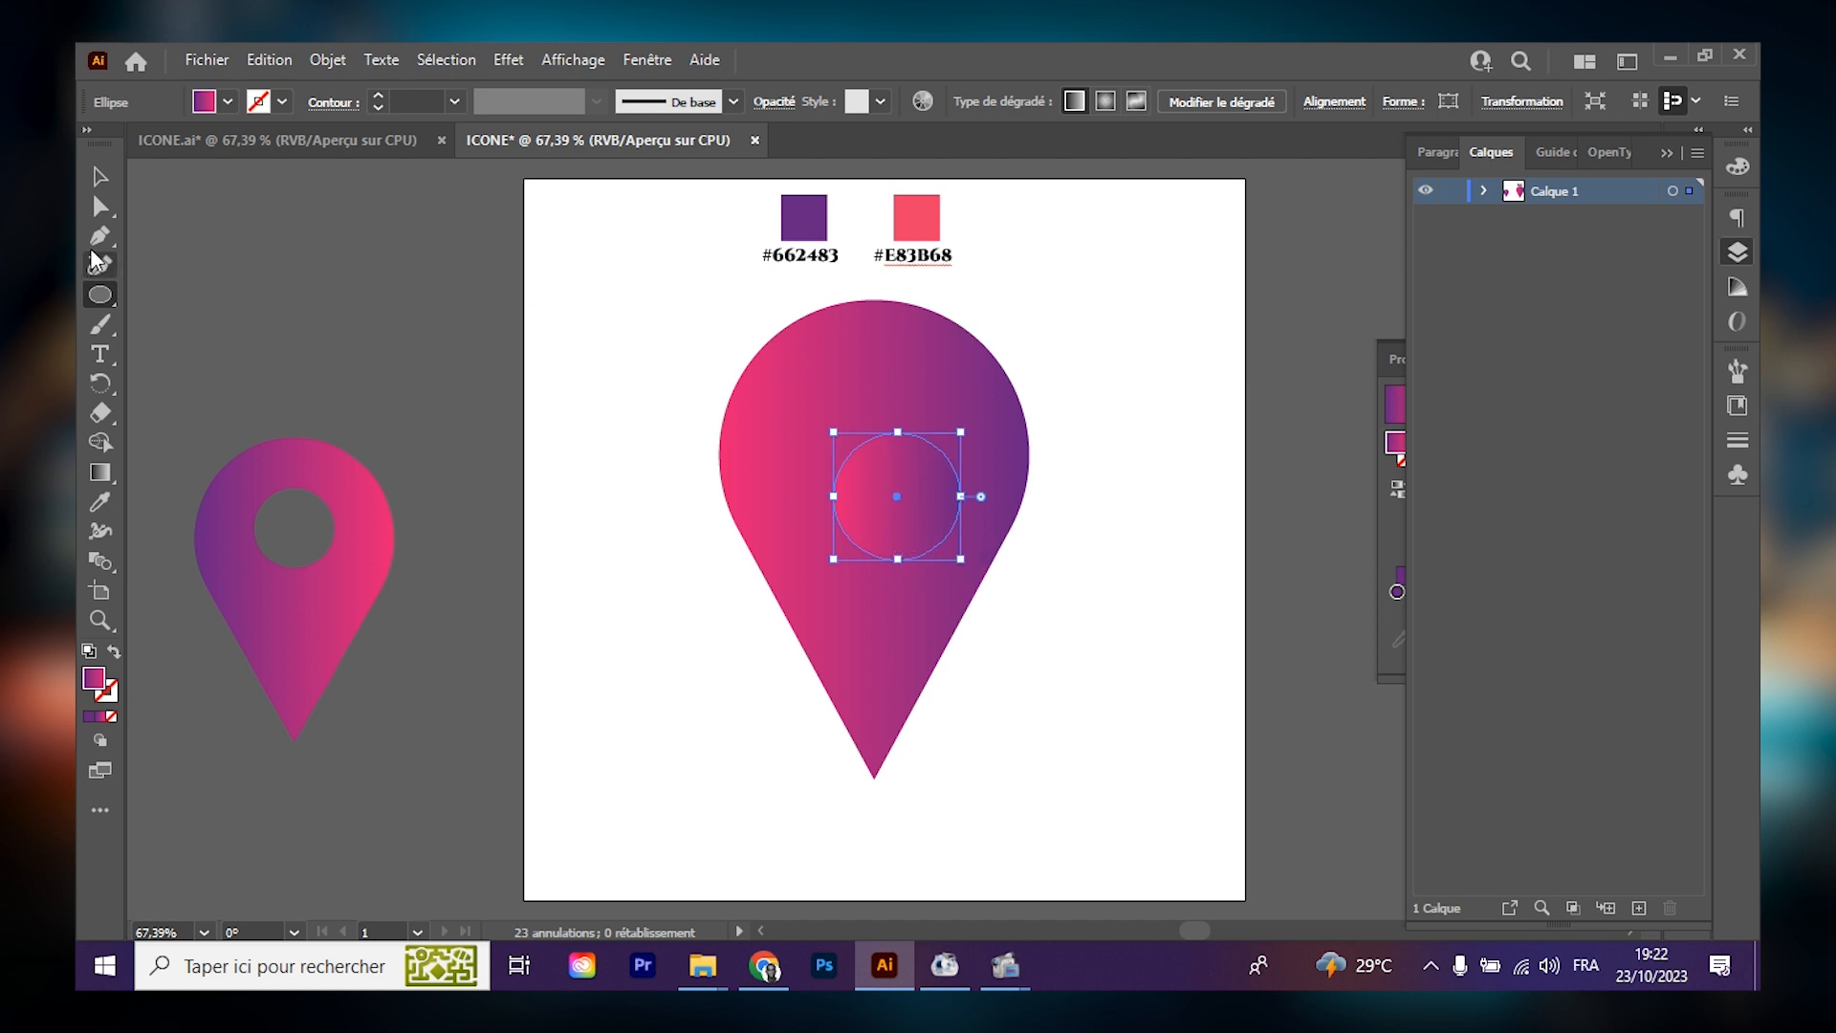
pyautogui.press('i')
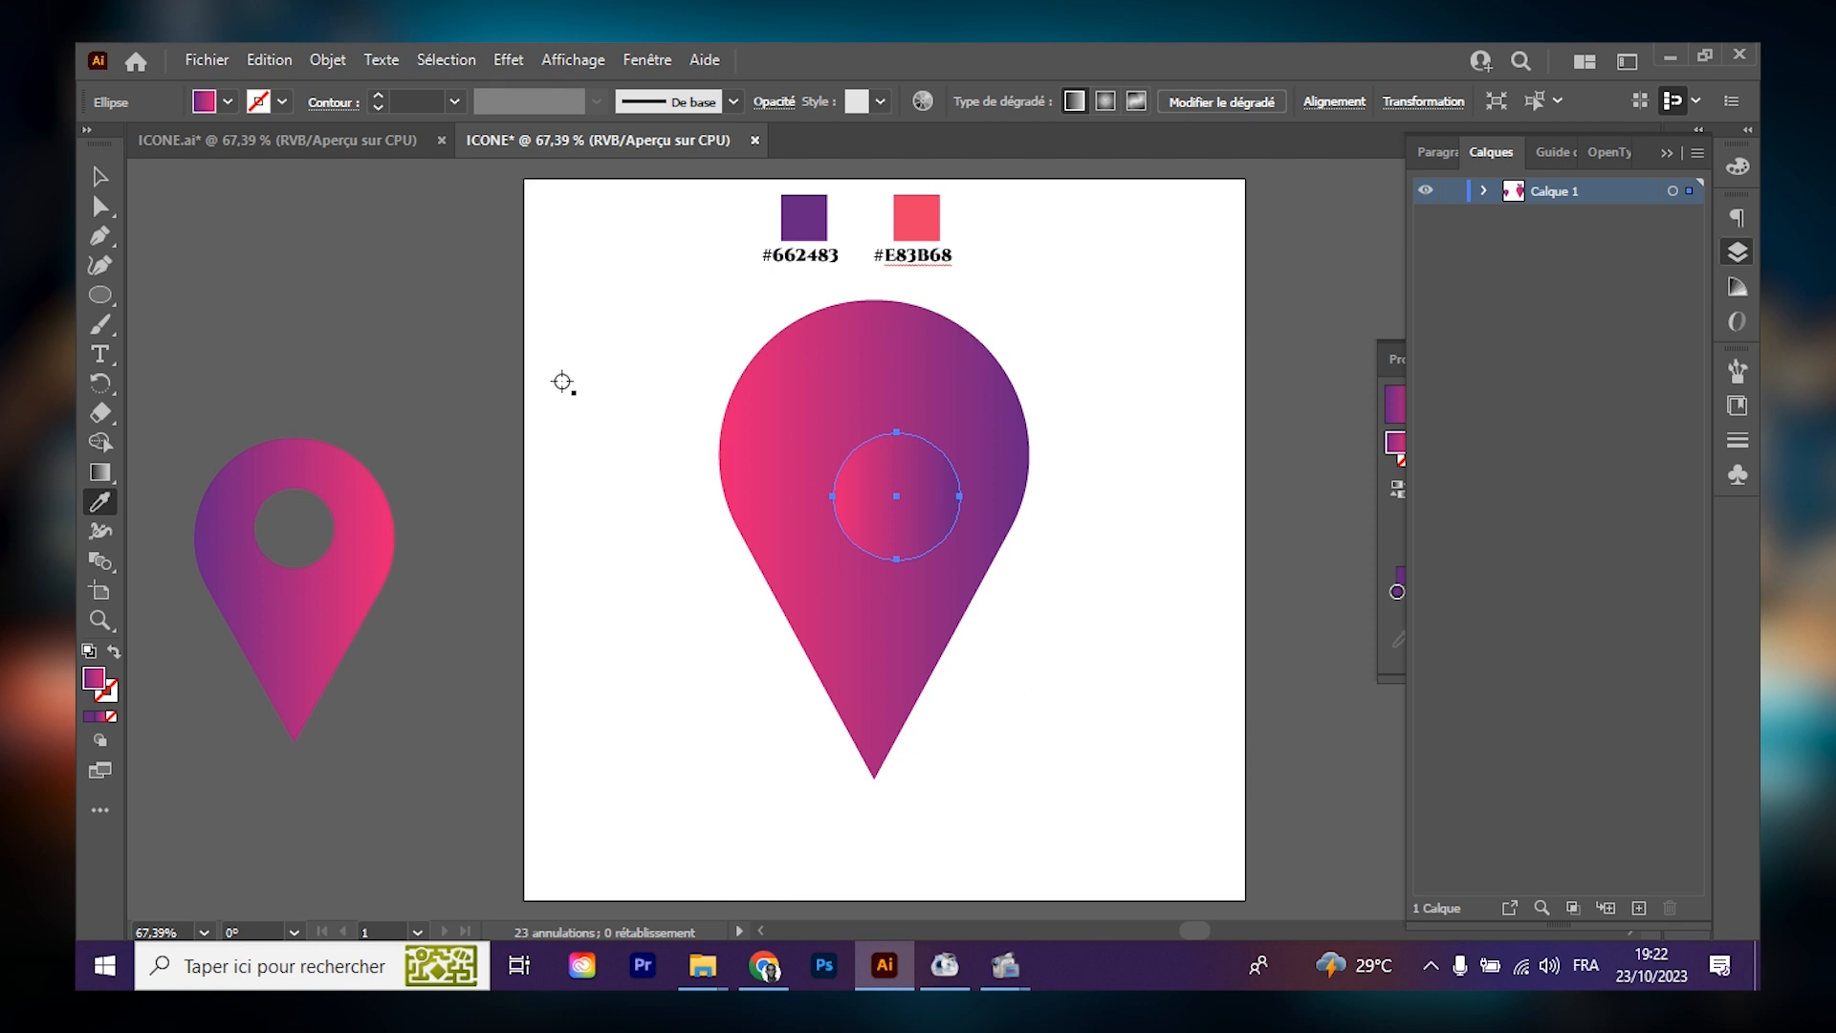
pyautogui.click(451, 391)
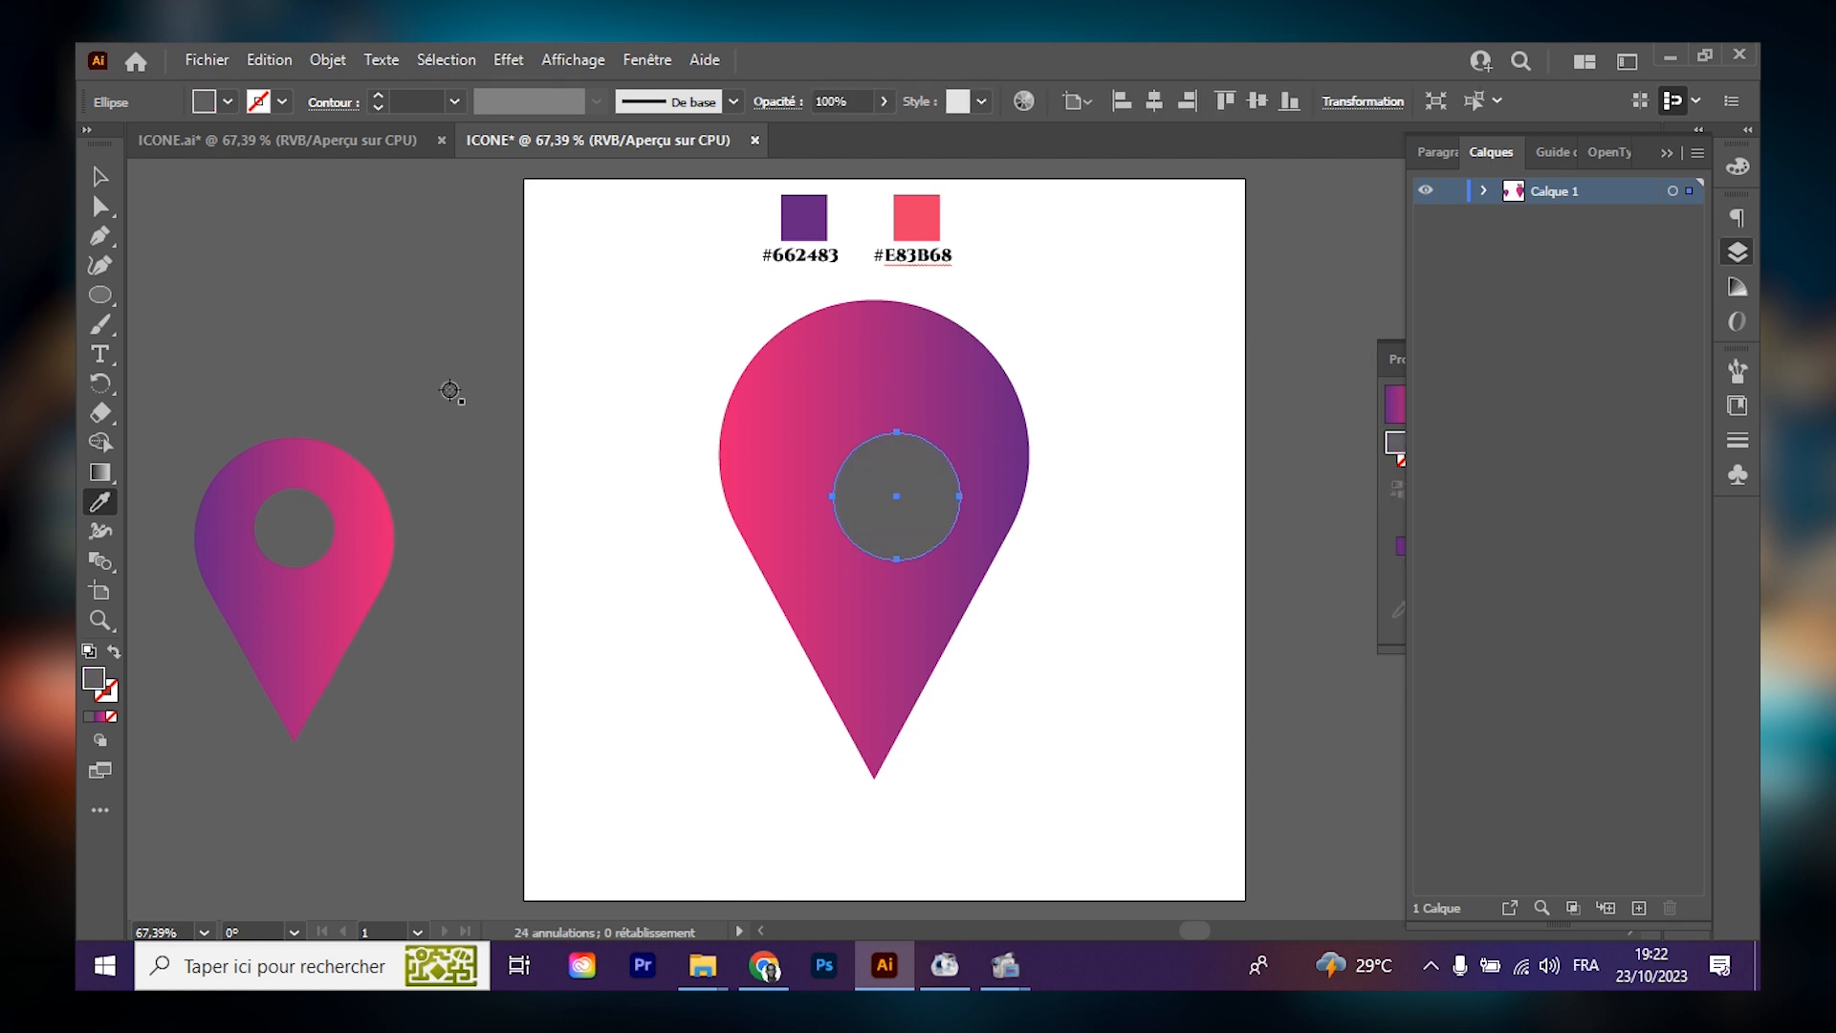
# Select the large pin and open the Boissons swatch library from the Aliments group.
pyautogui.click(99, 176)
pyautogui.click(777, 397)
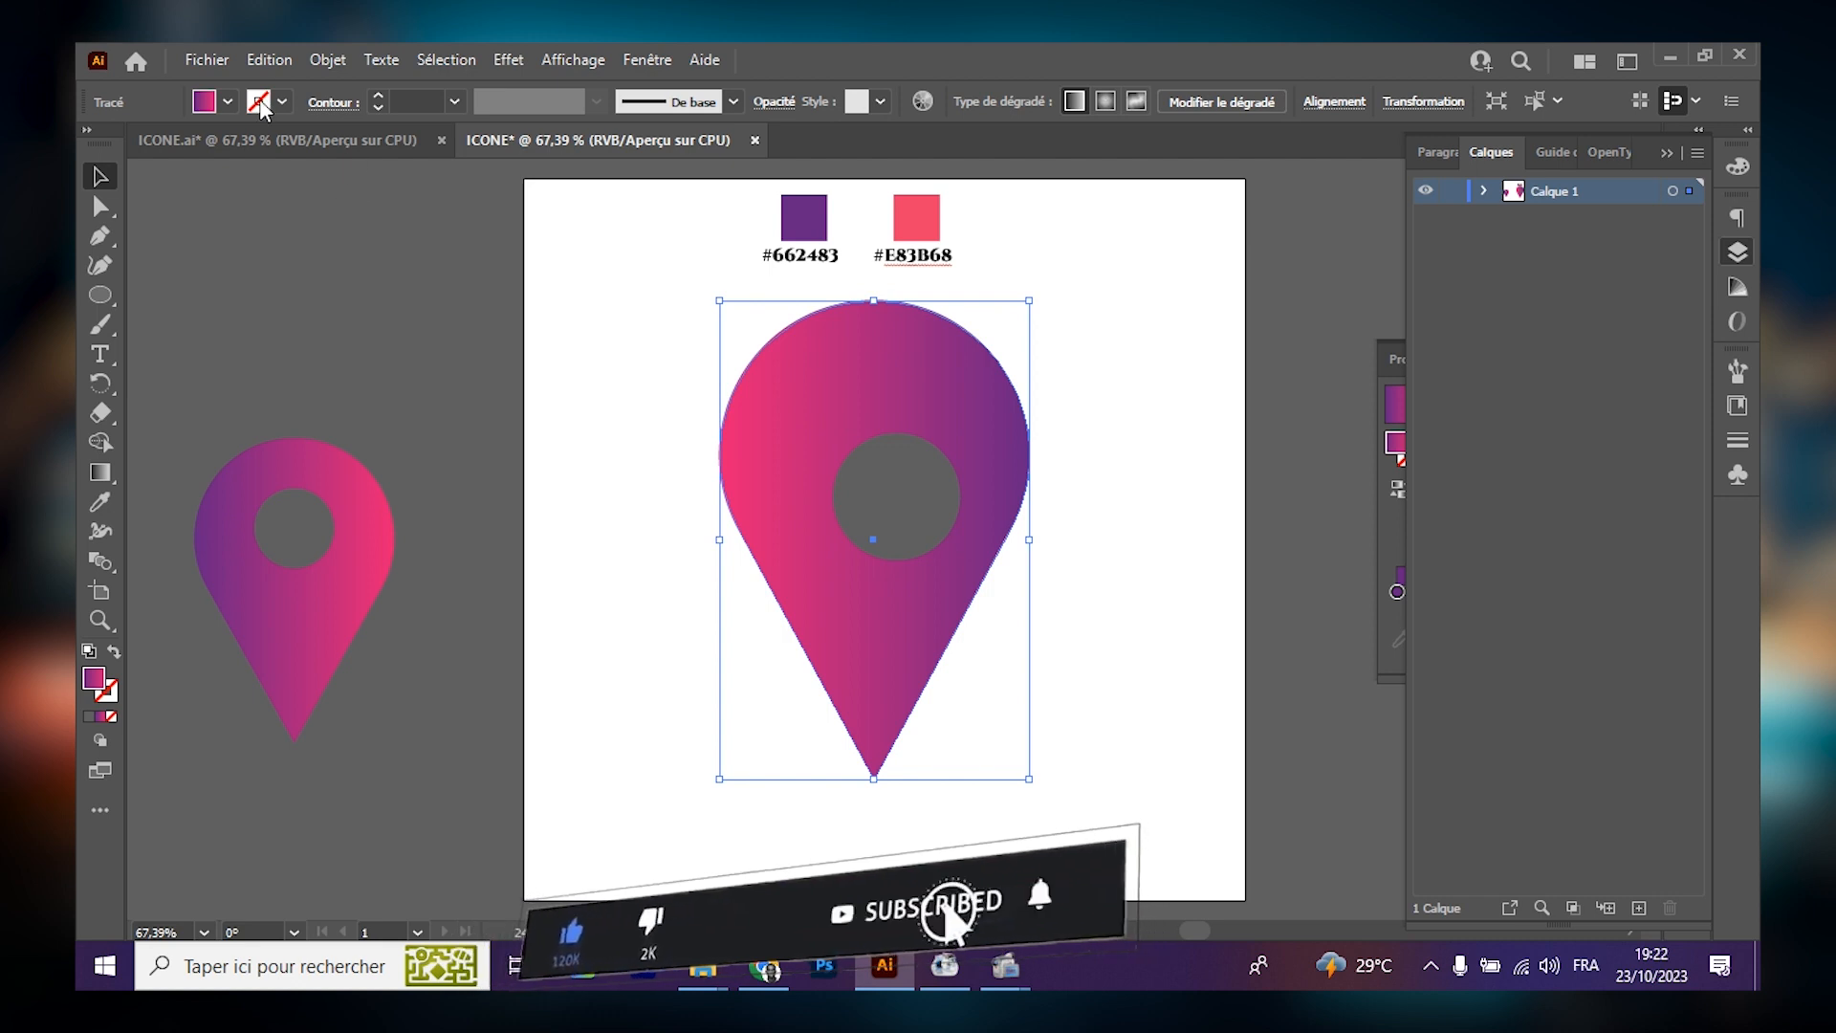
pyautogui.click(228, 102)
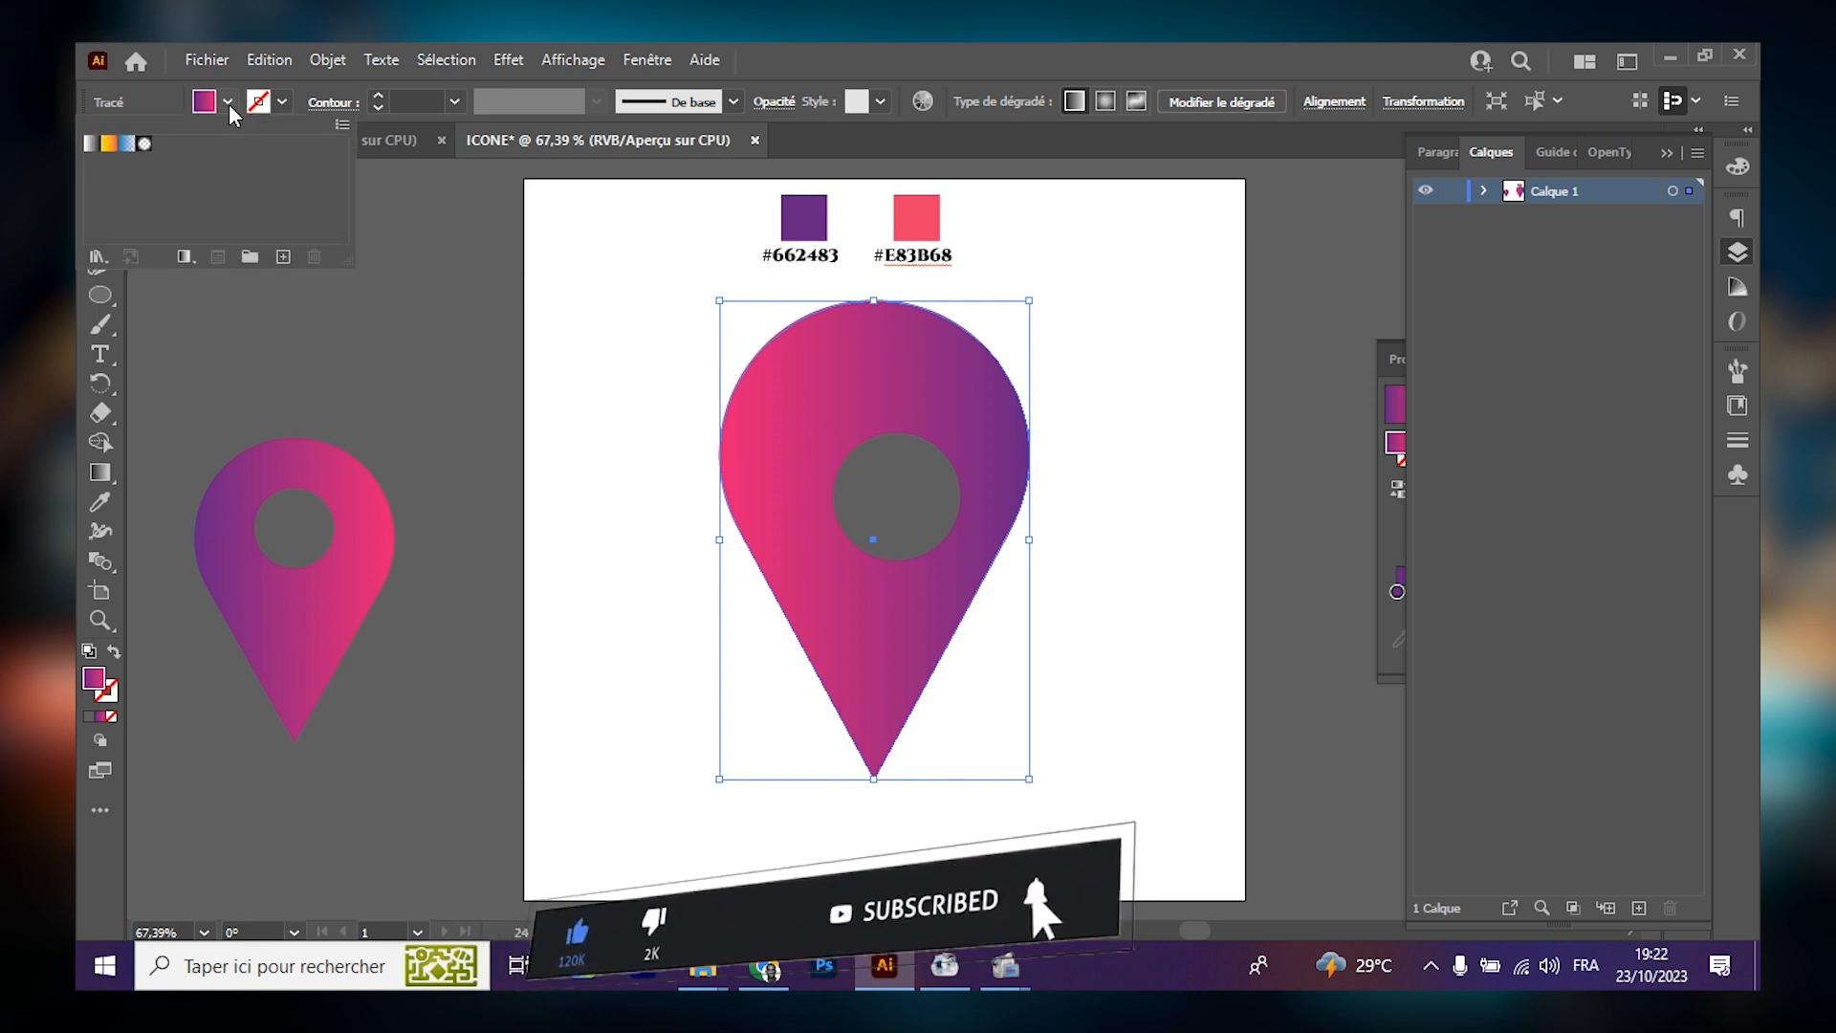
pyautogui.click(184, 256)
pyautogui.click(98, 259)
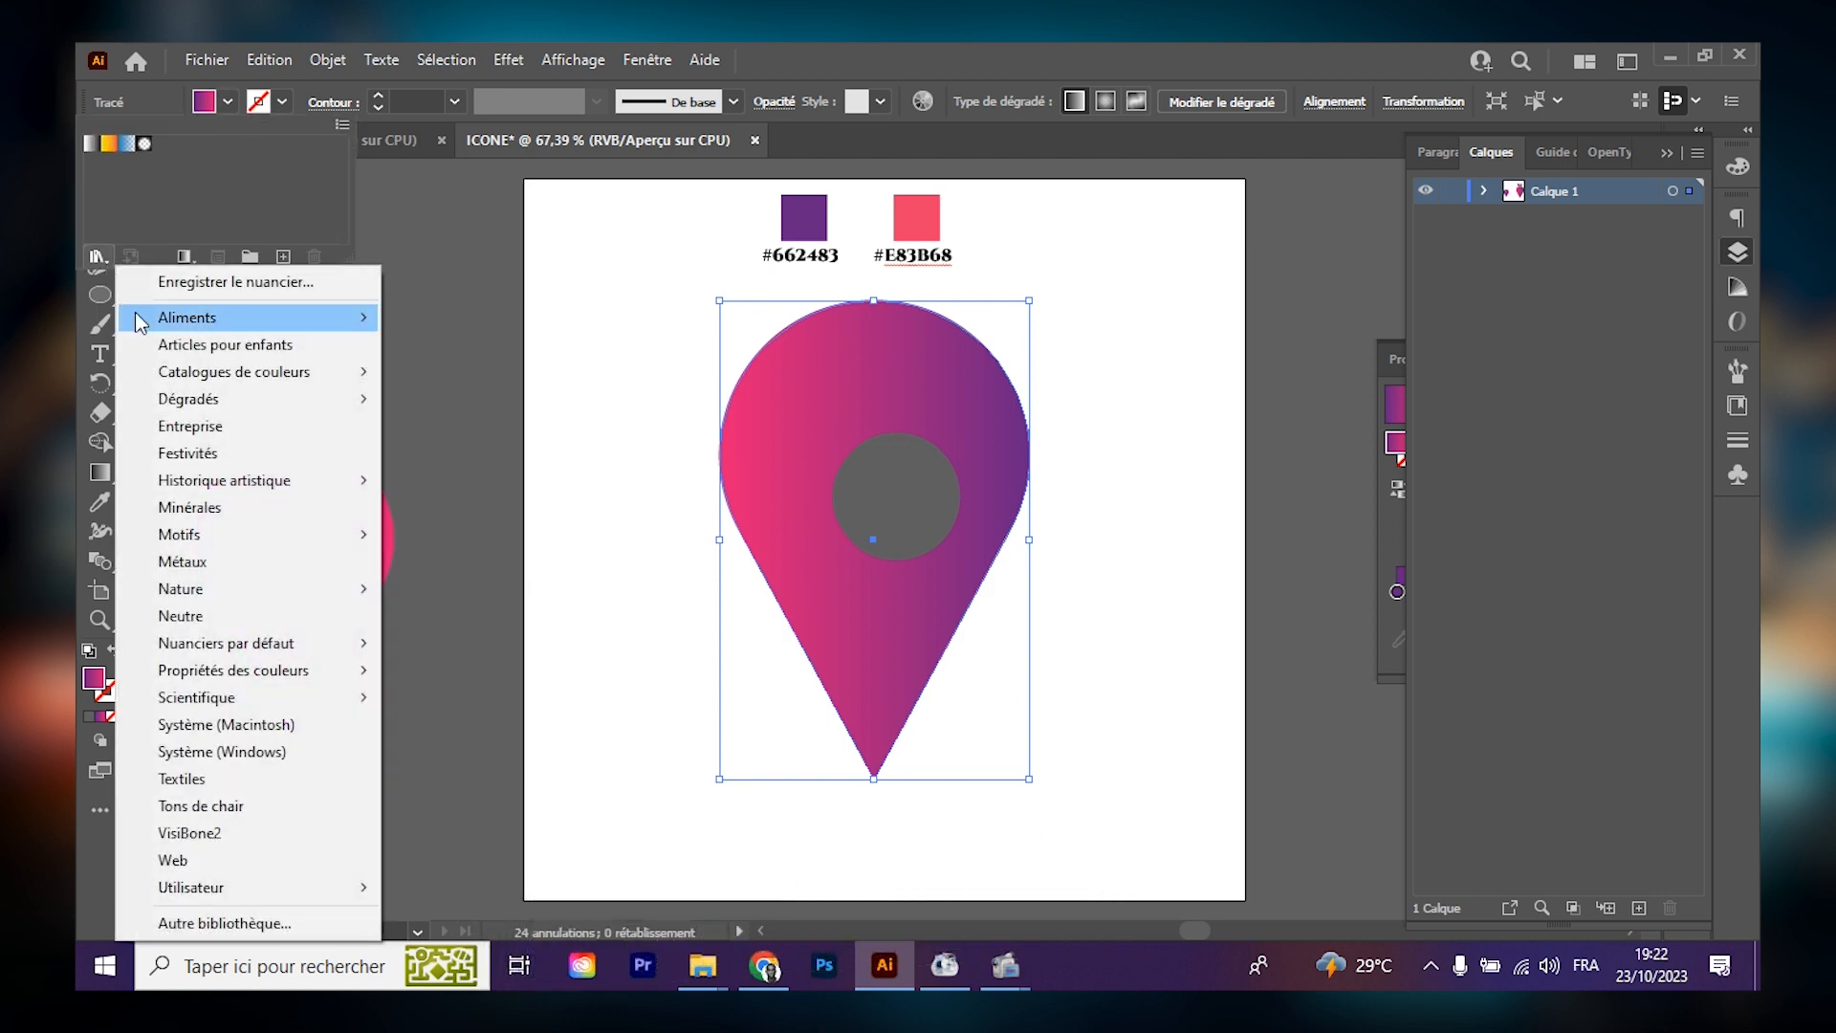
pyautogui.moveTo(335, 317)
pyautogui.click(446, 317)
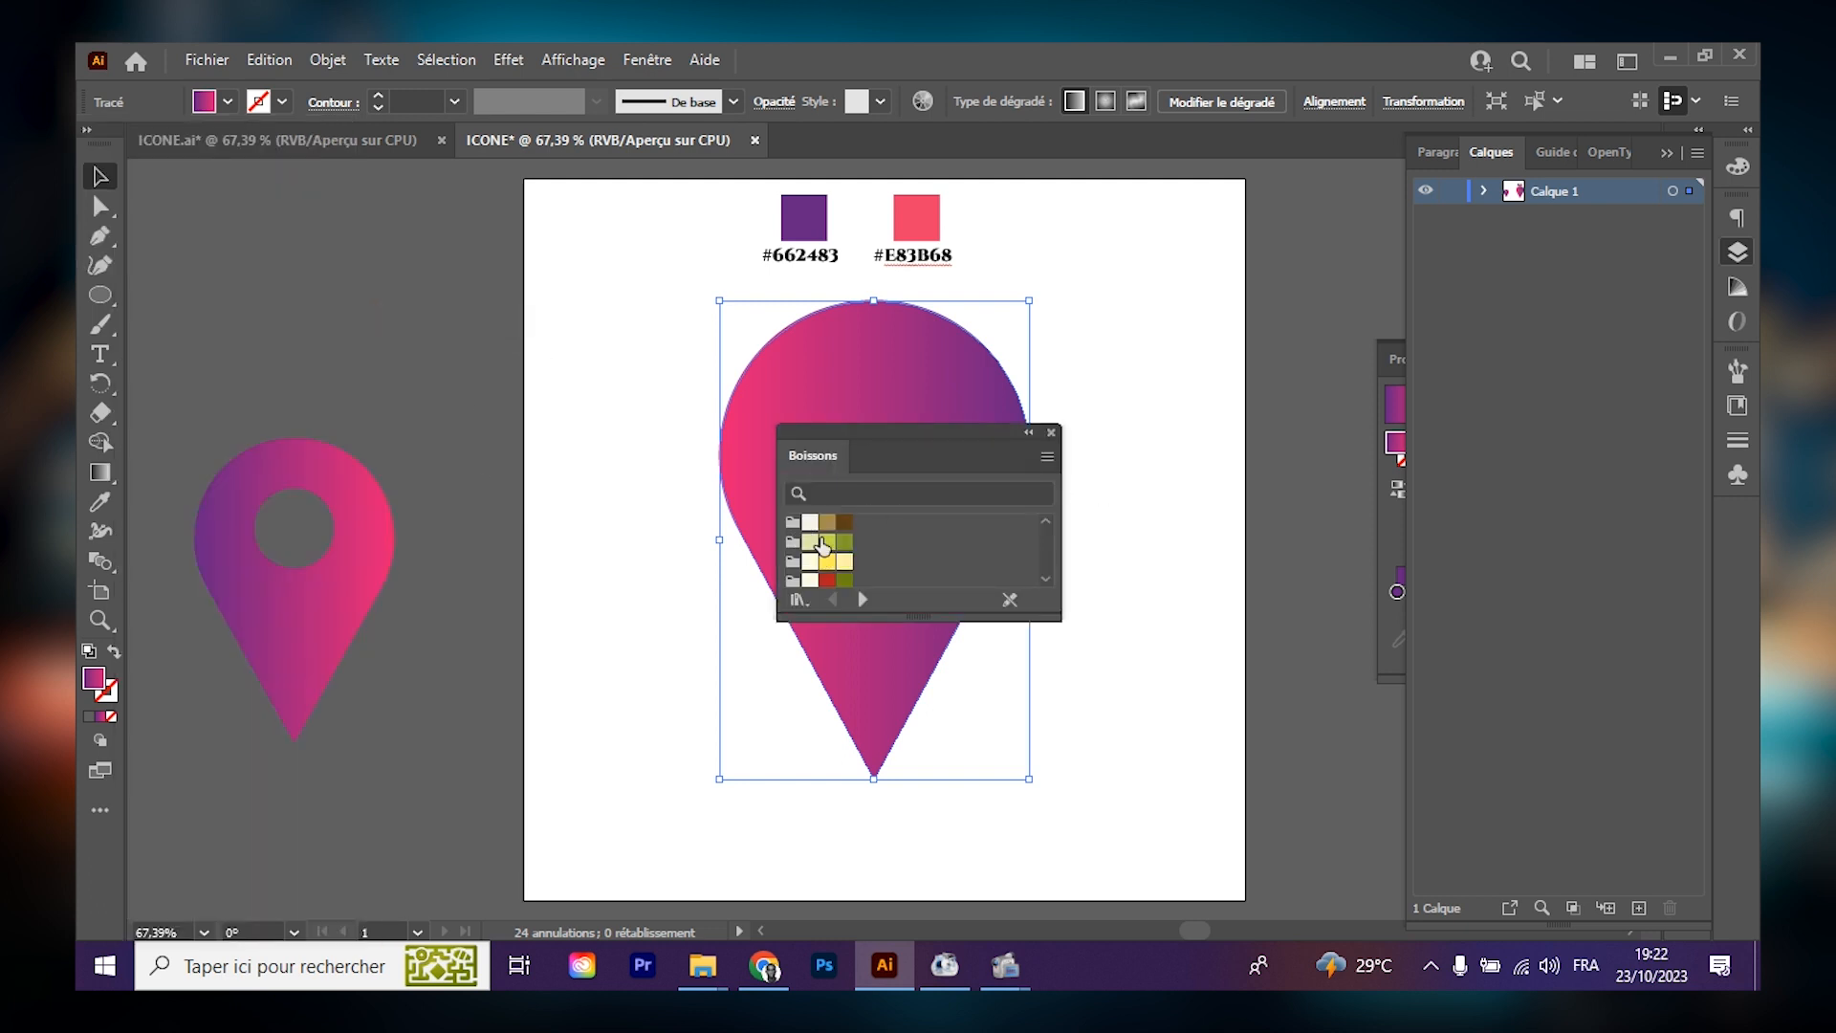
# Fill the pin with the red Boissons swatch, and collapse the library and move it clear of the pin.
pyautogui.click(825, 542)
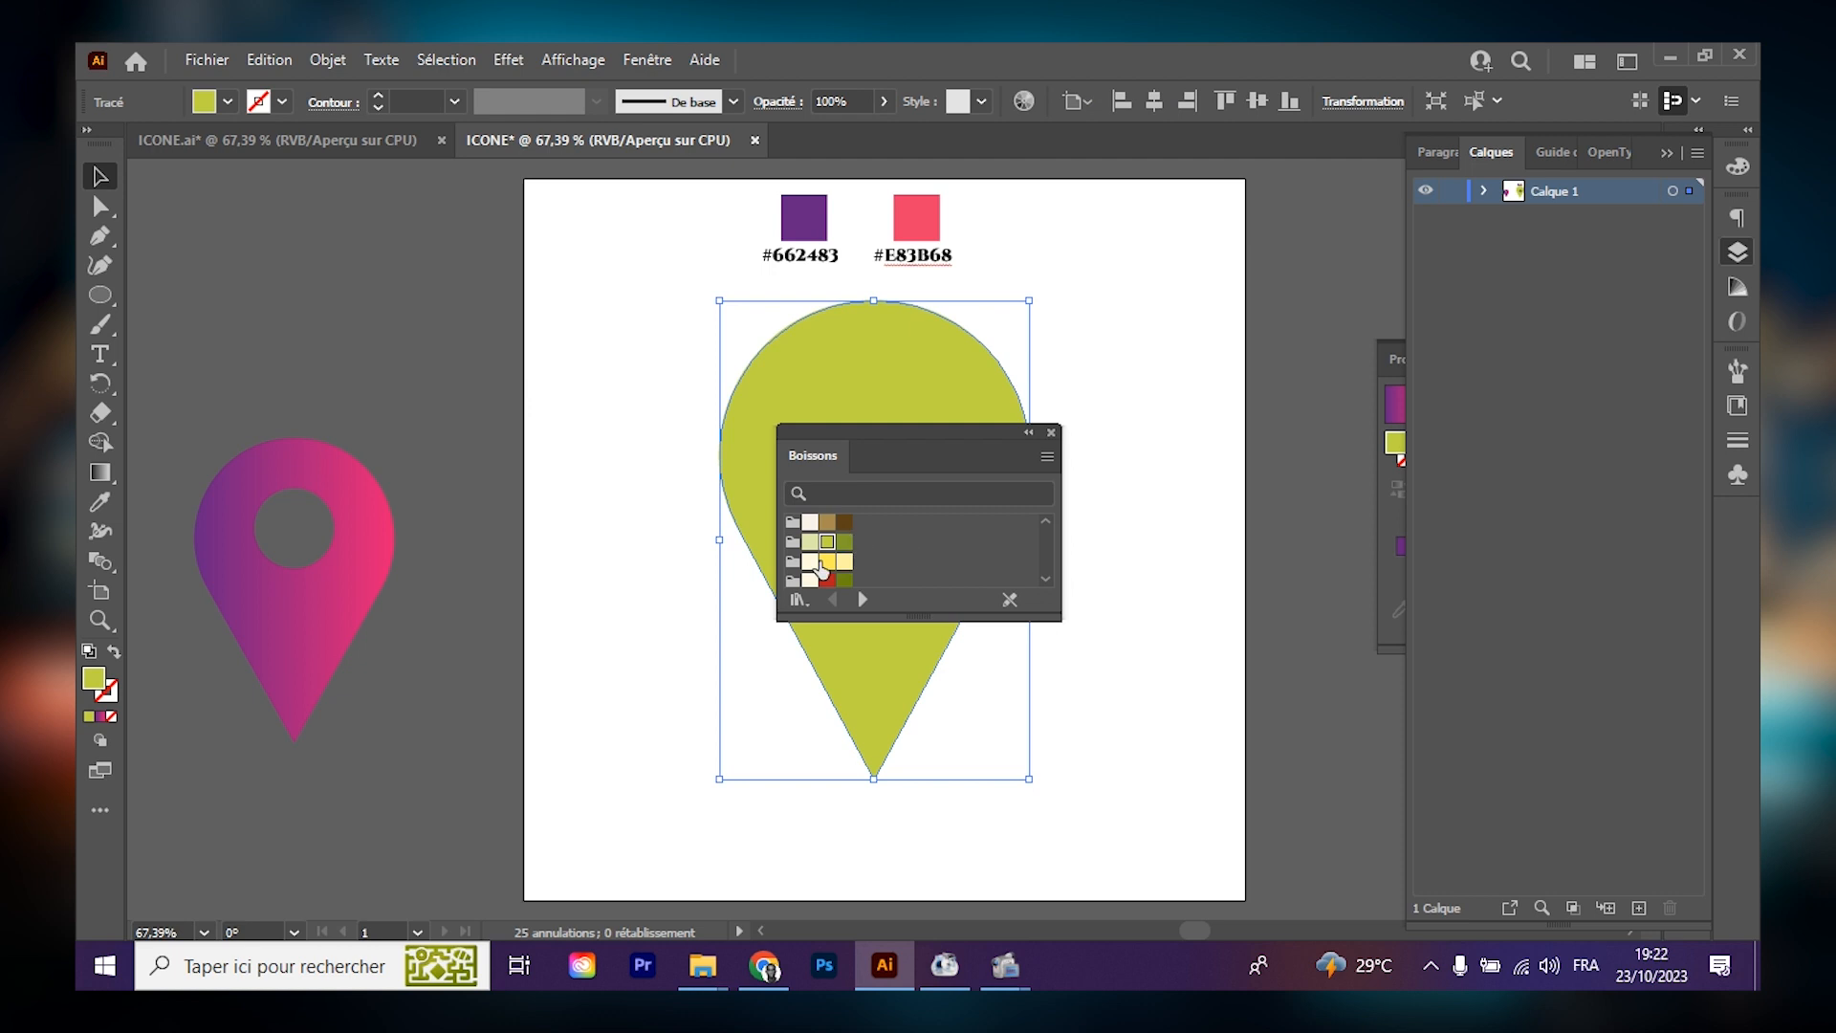
pyautogui.click(827, 579)
pyautogui.moveTo(899, 461); pyautogui.dragTo(1083, 490)
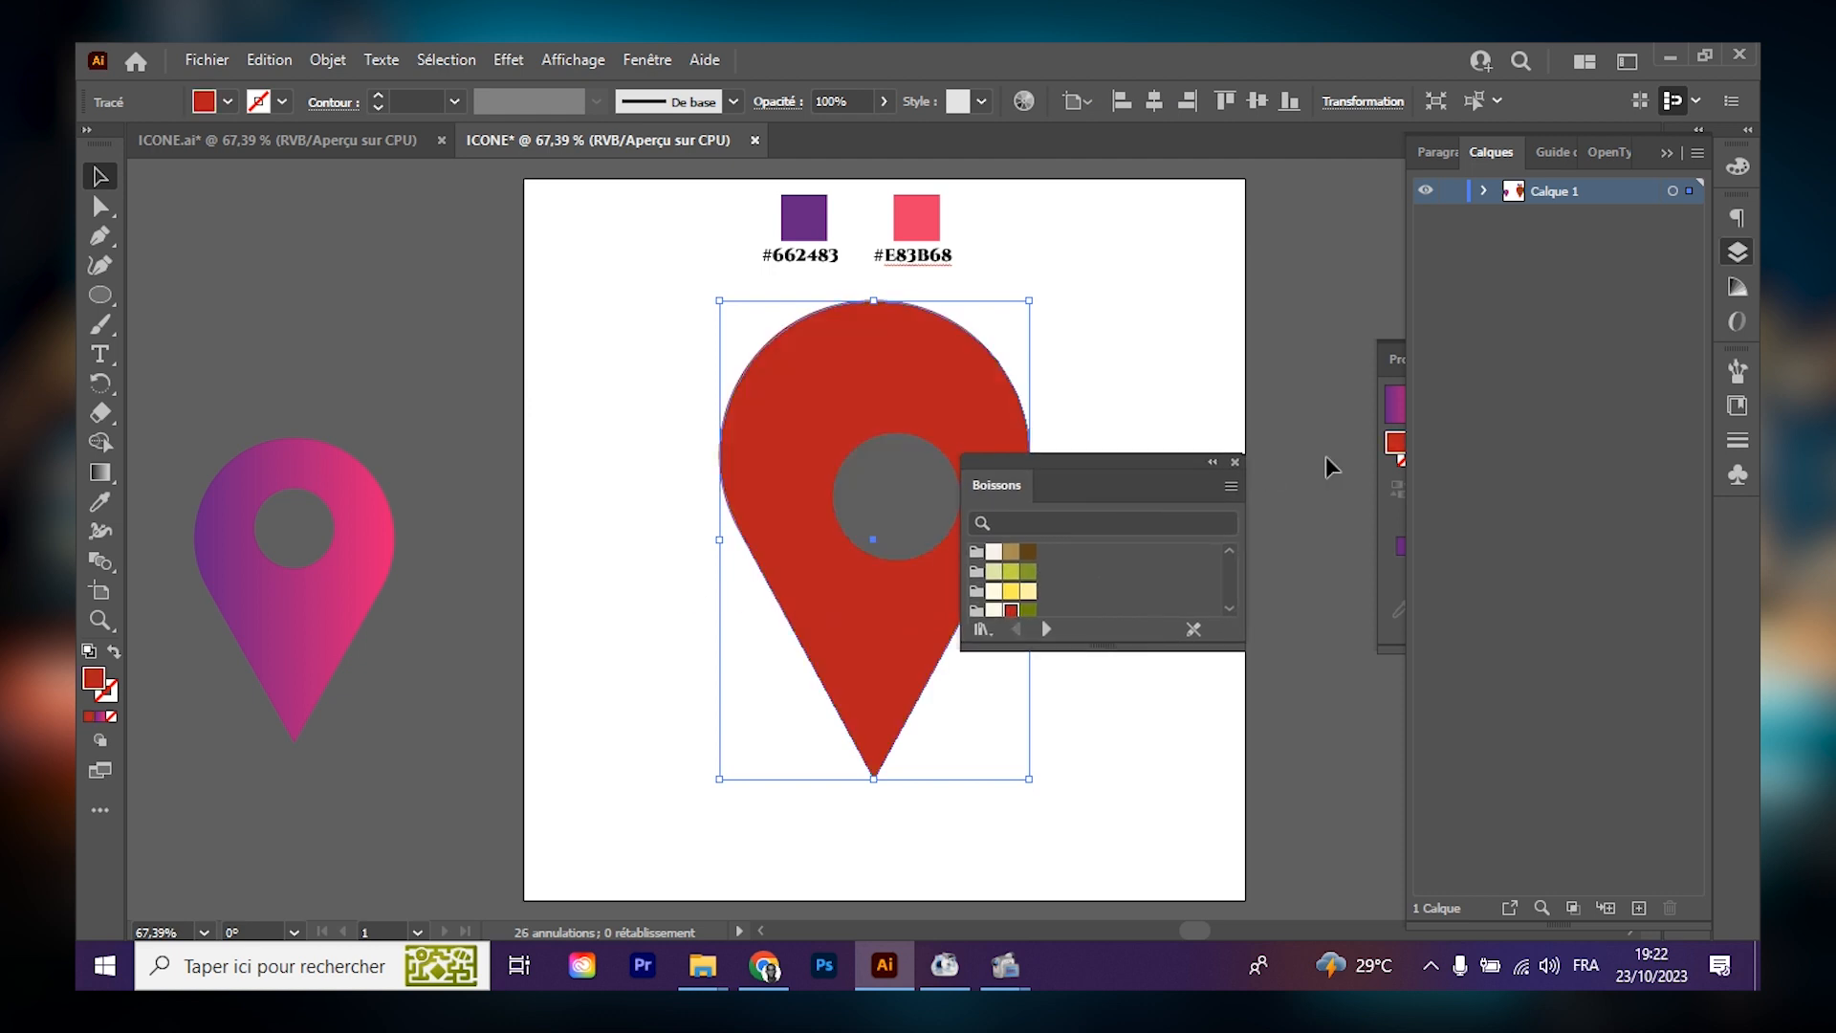
pyautogui.click(1213, 463)
pyautogui.moveTo(1000, 469); pyautogui.dragTo(1220, 616)
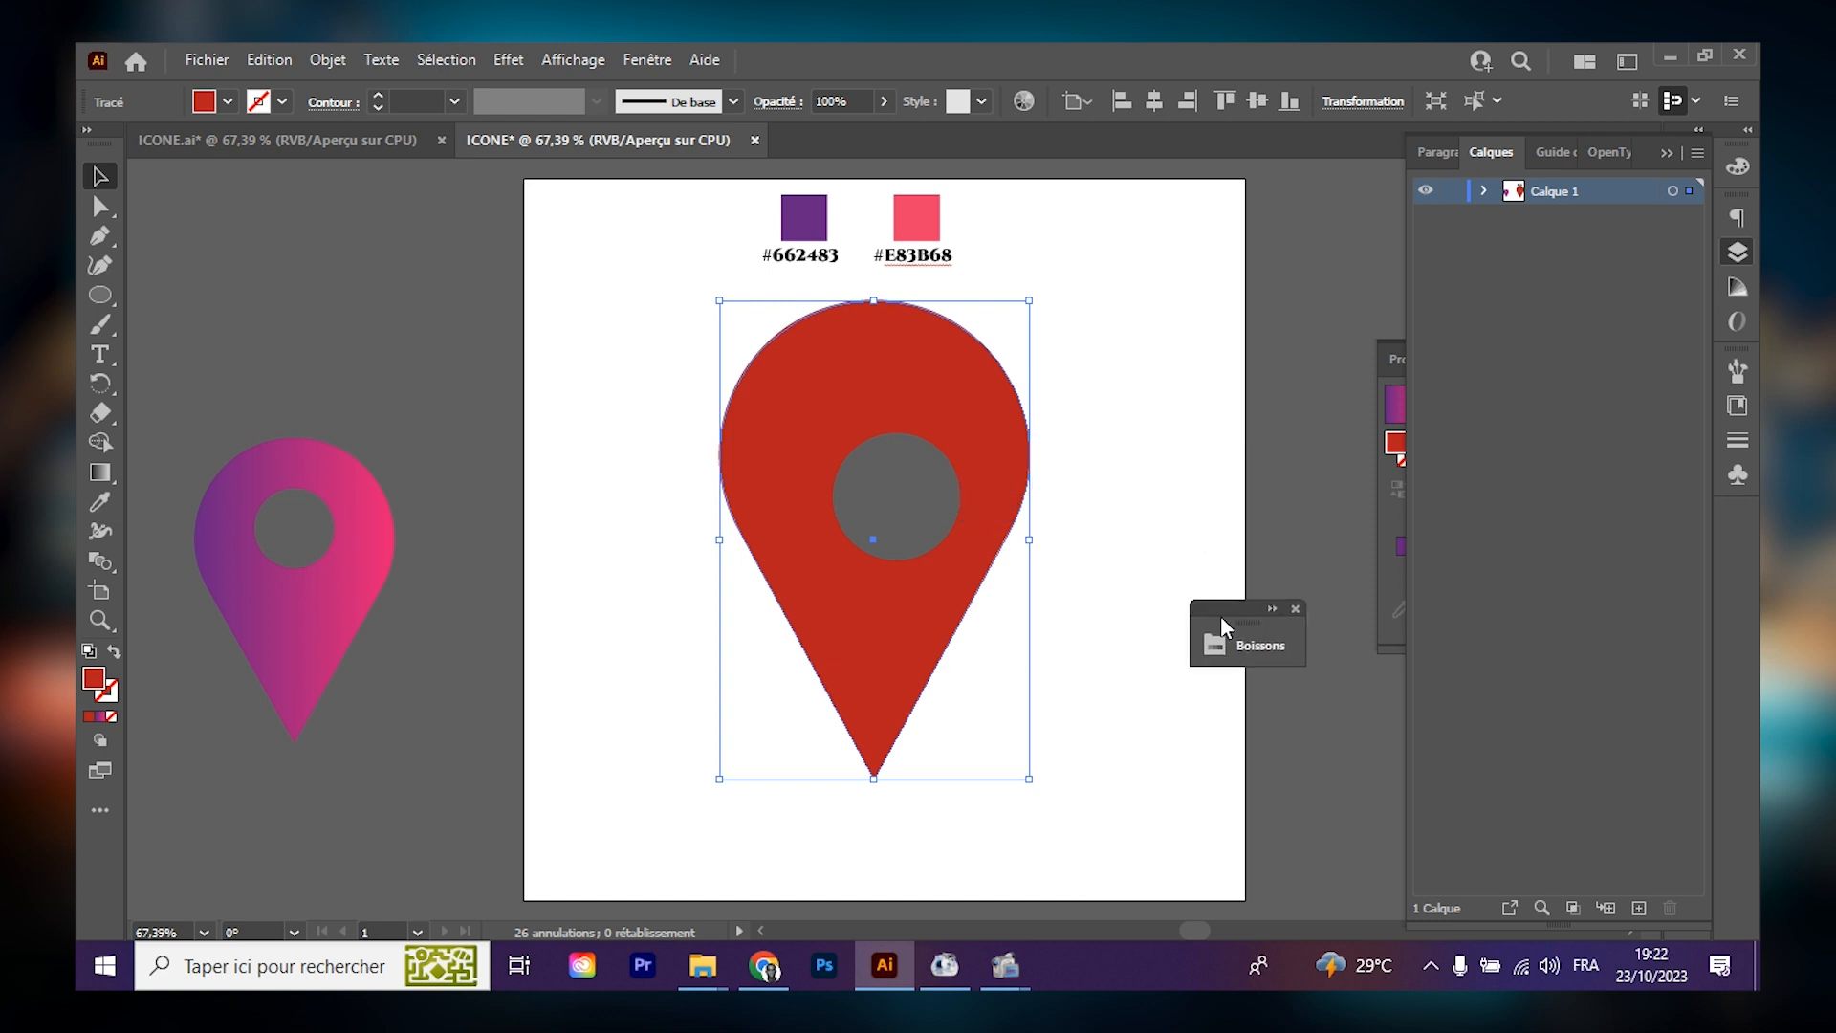
# Move the grey circle up into the middle of the pin's rounded head and deselect it.
pyautogui.click(879, 502)
pyautogui.moveTo(887, 486); pyautogui.dragTo(878, 432)
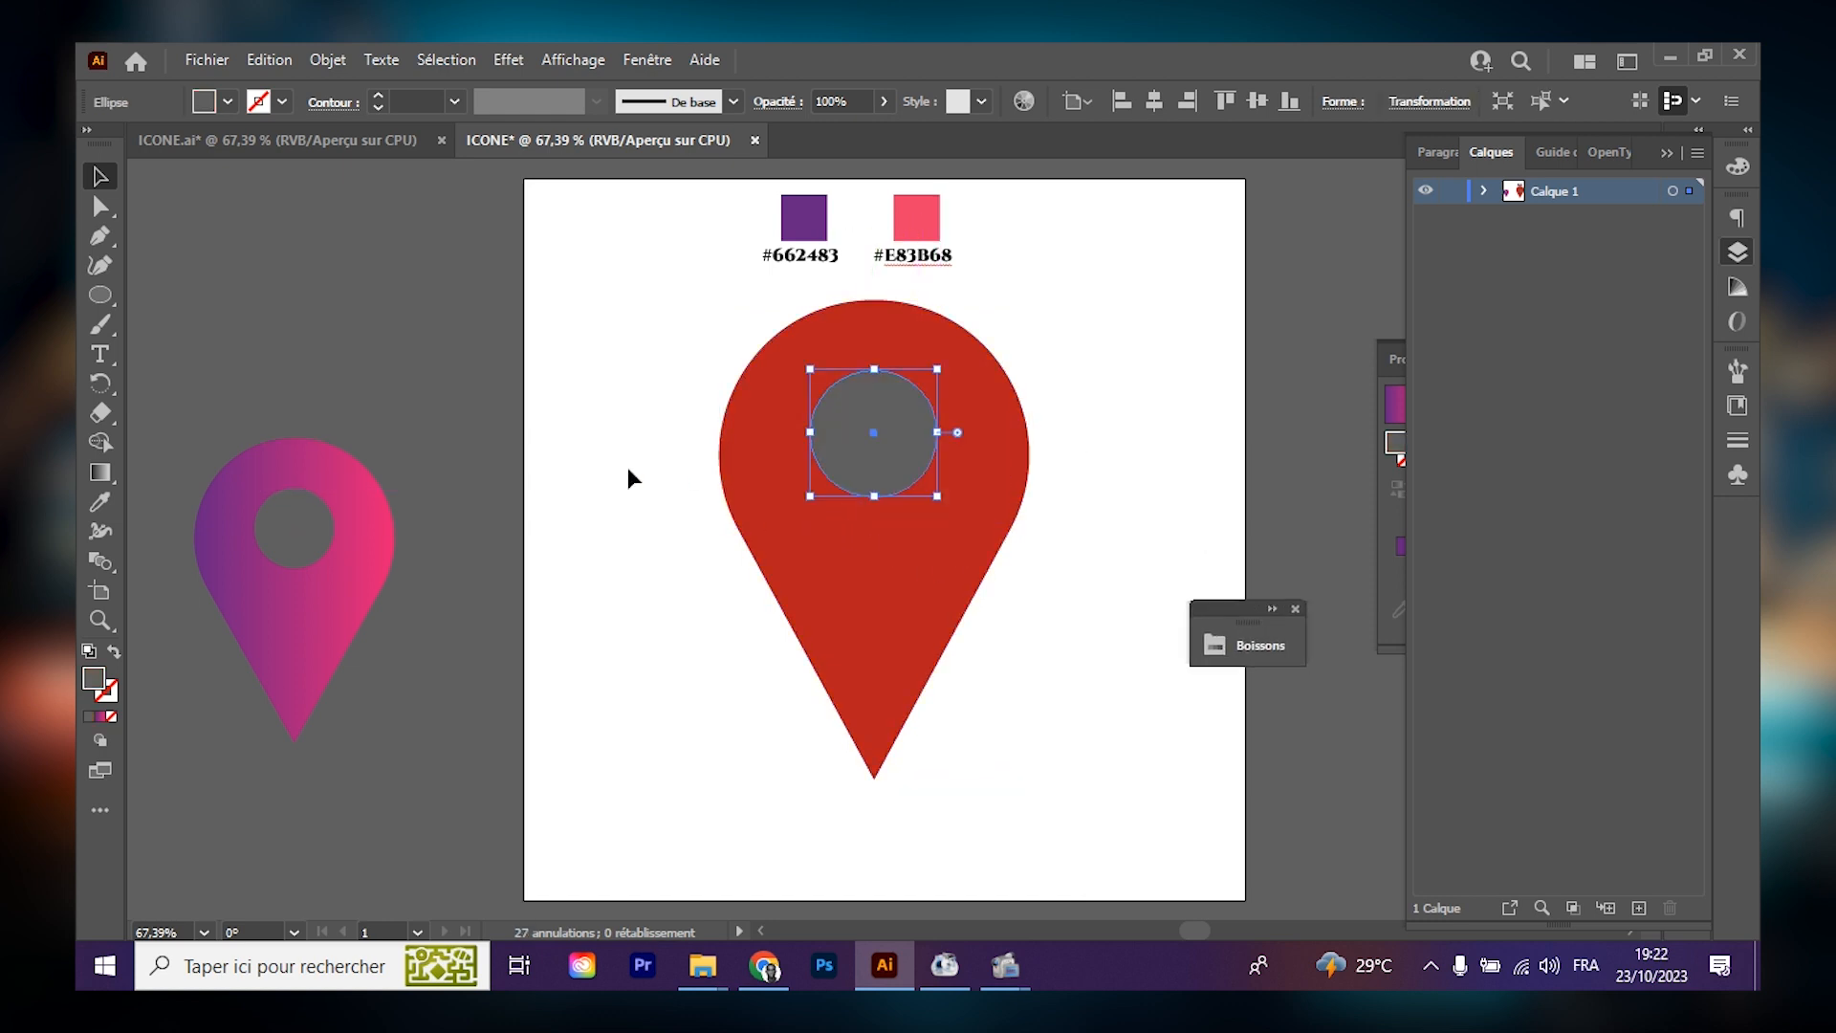
pyautogui.click(652, 551)
# Align the grey circle and the red pin on their horizontal centres and deselect them.
pyautogui.click(899, 468)
pyautogui.moveTo(660, 383); pyautogui.dragTo(999, 604)
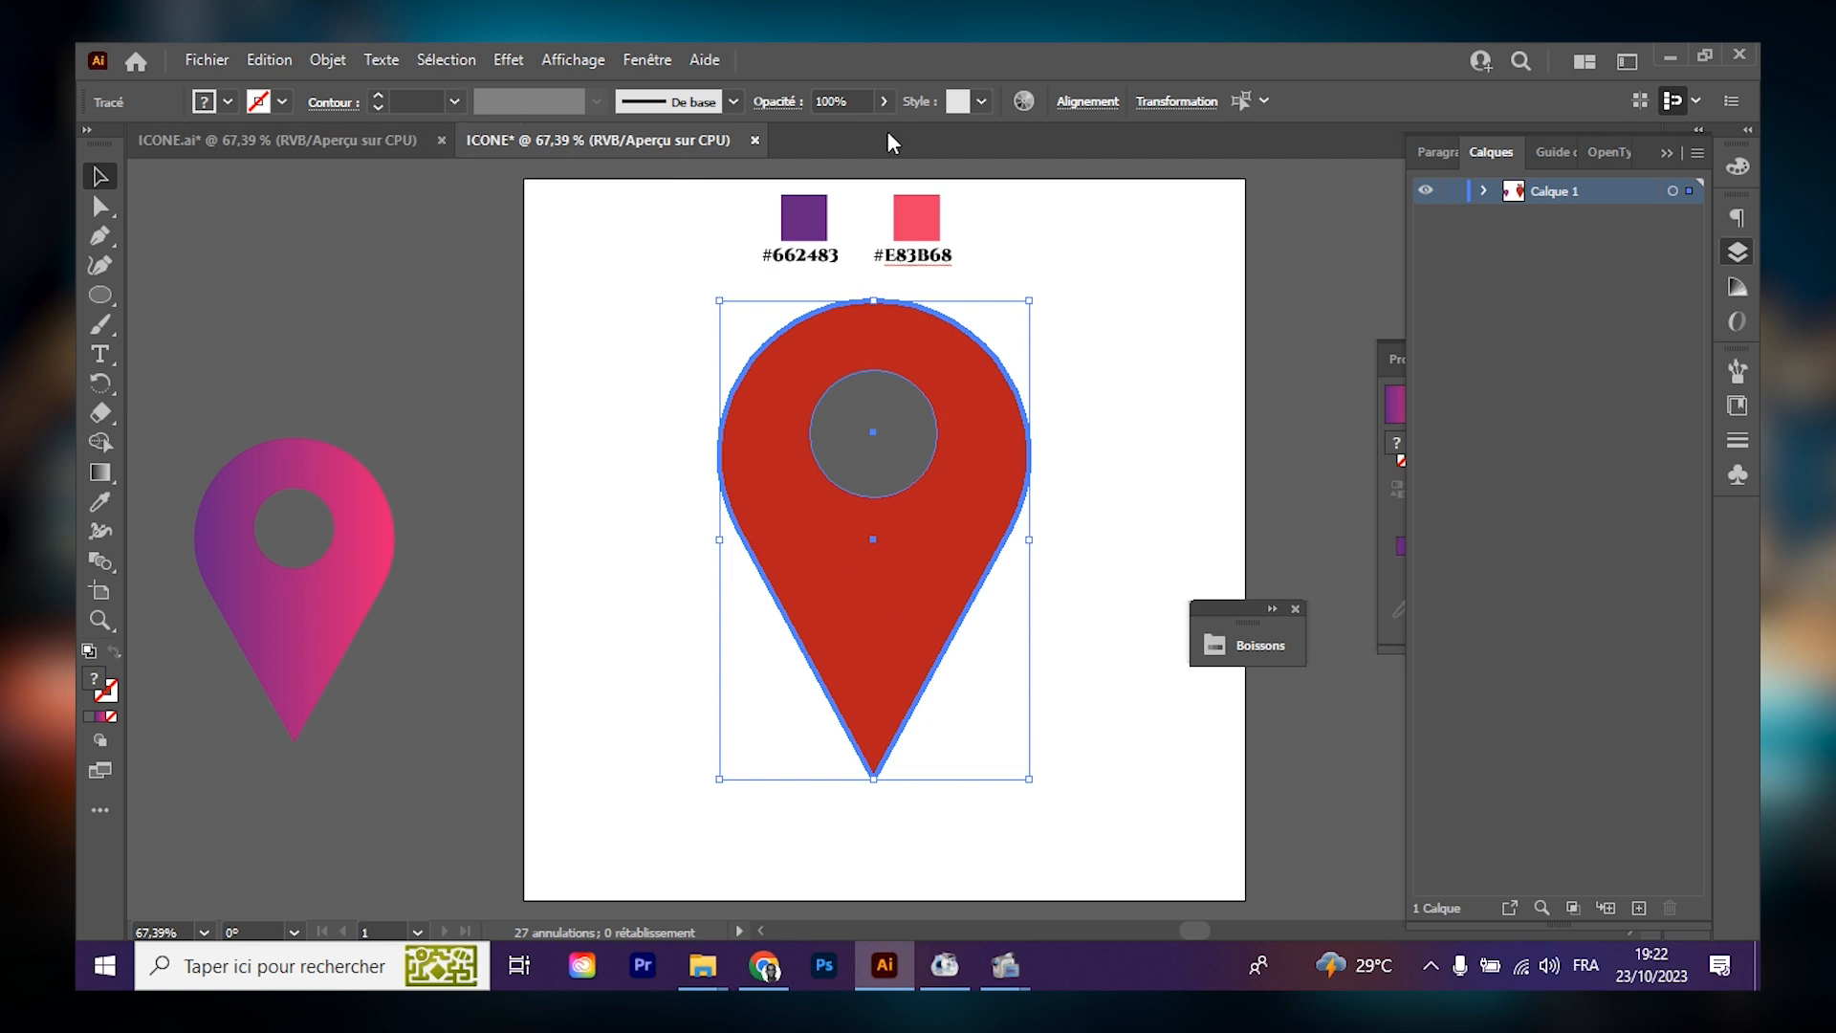
pyautogui.click(1077, 103)
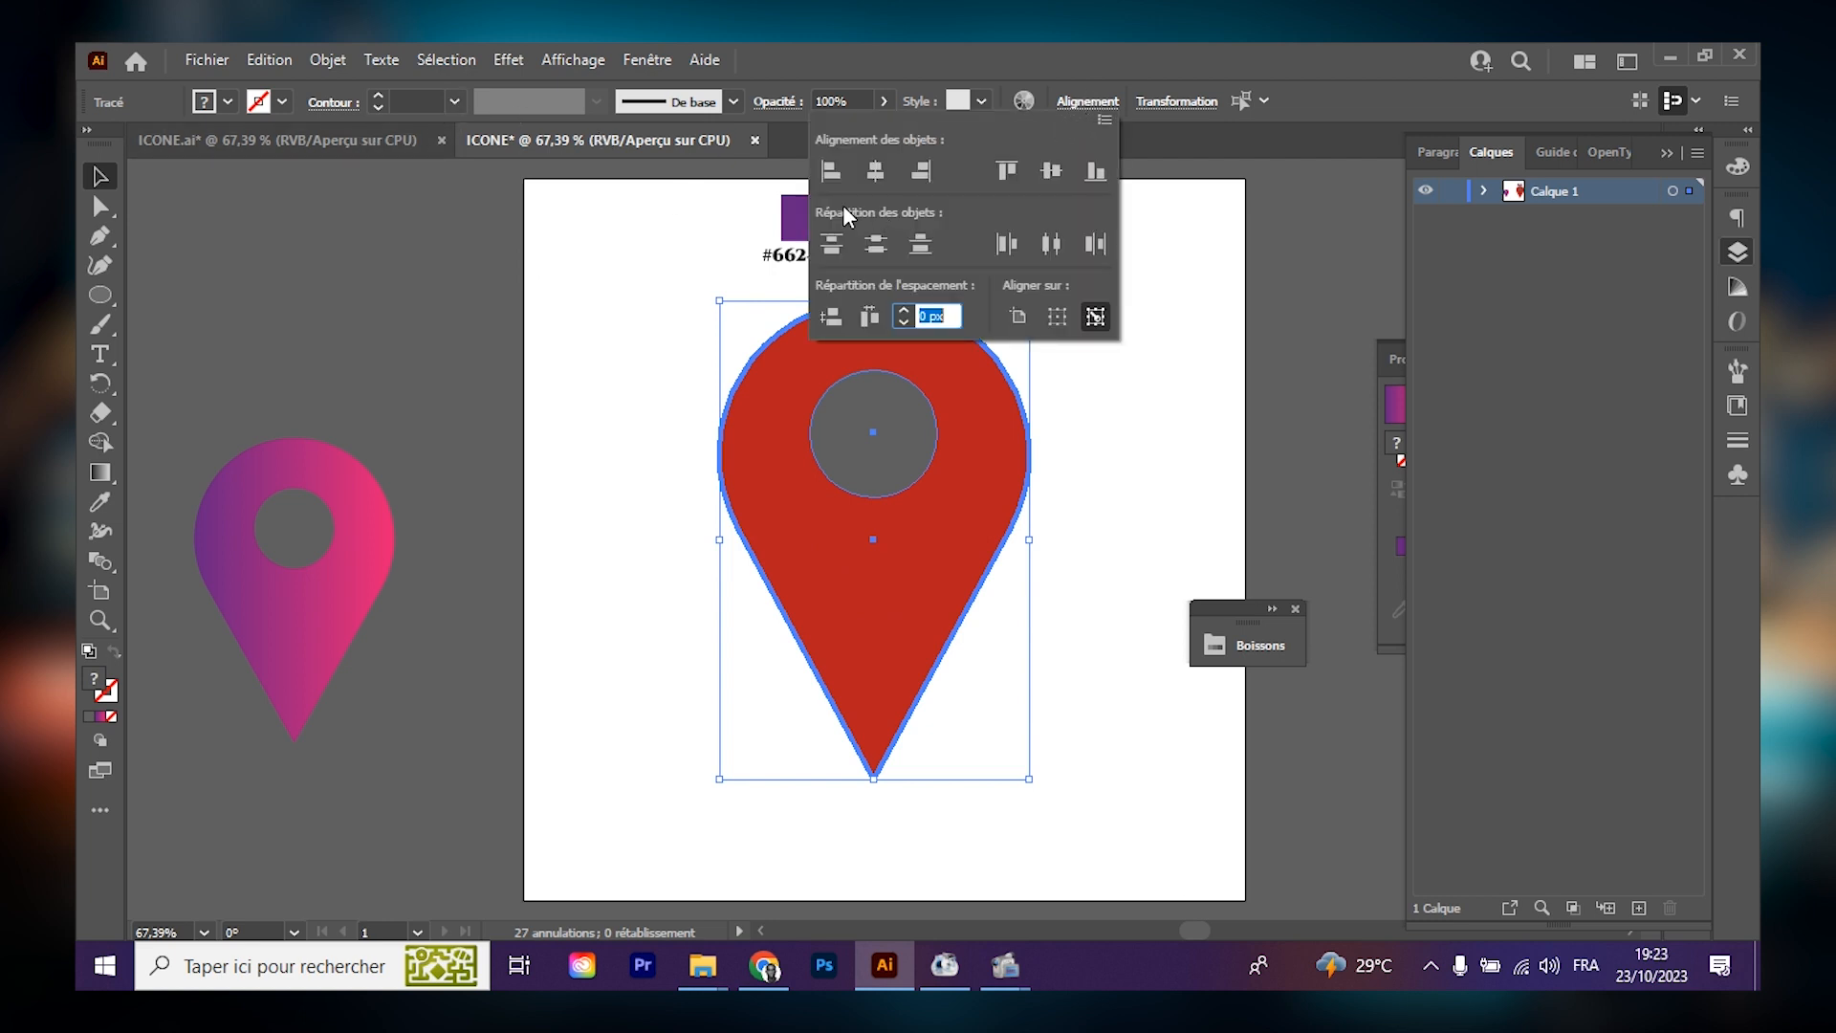
pyautogui.click(875, 174)
pyautogui.click(630, 372)
pyautogui.click(633, 427)
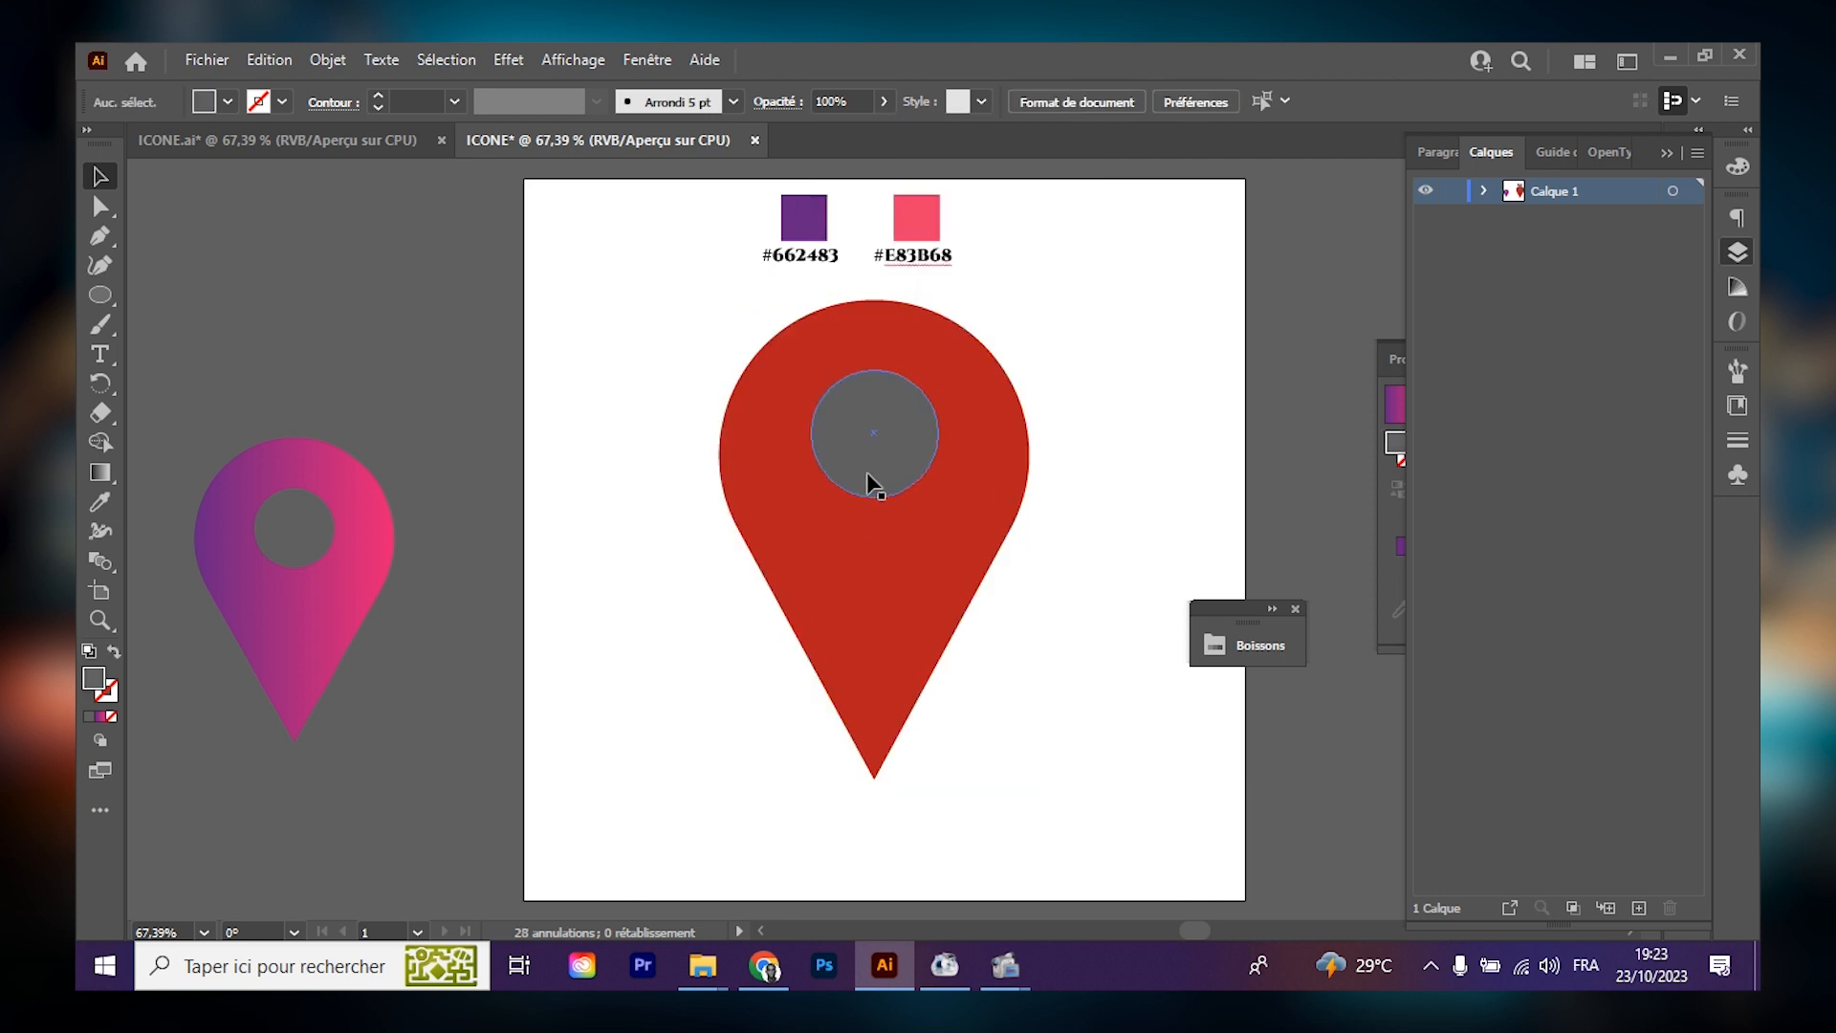
# Enlarge the grey circle proportionally about its centre, keeping it inside the pin's head.
pyautogui.click(868, 478)
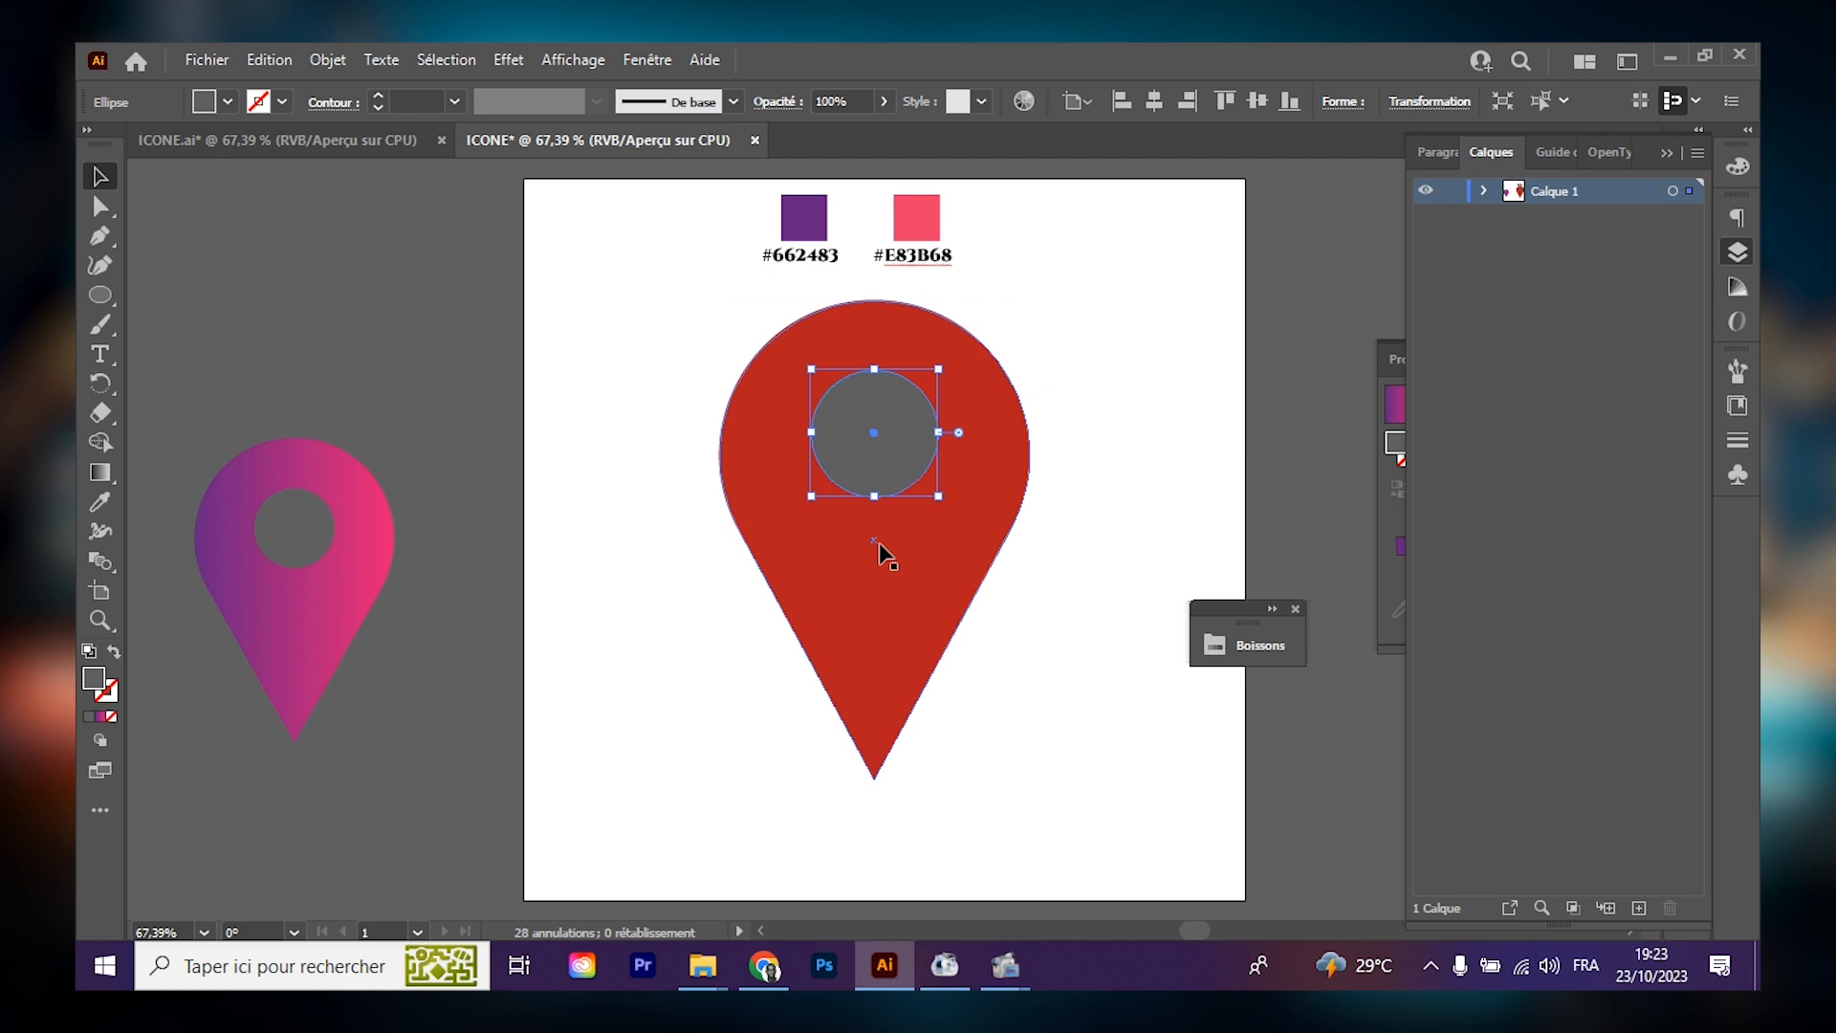
pyautogui.moveTo(942, 498); pyautogui.dragTo(969, 518)
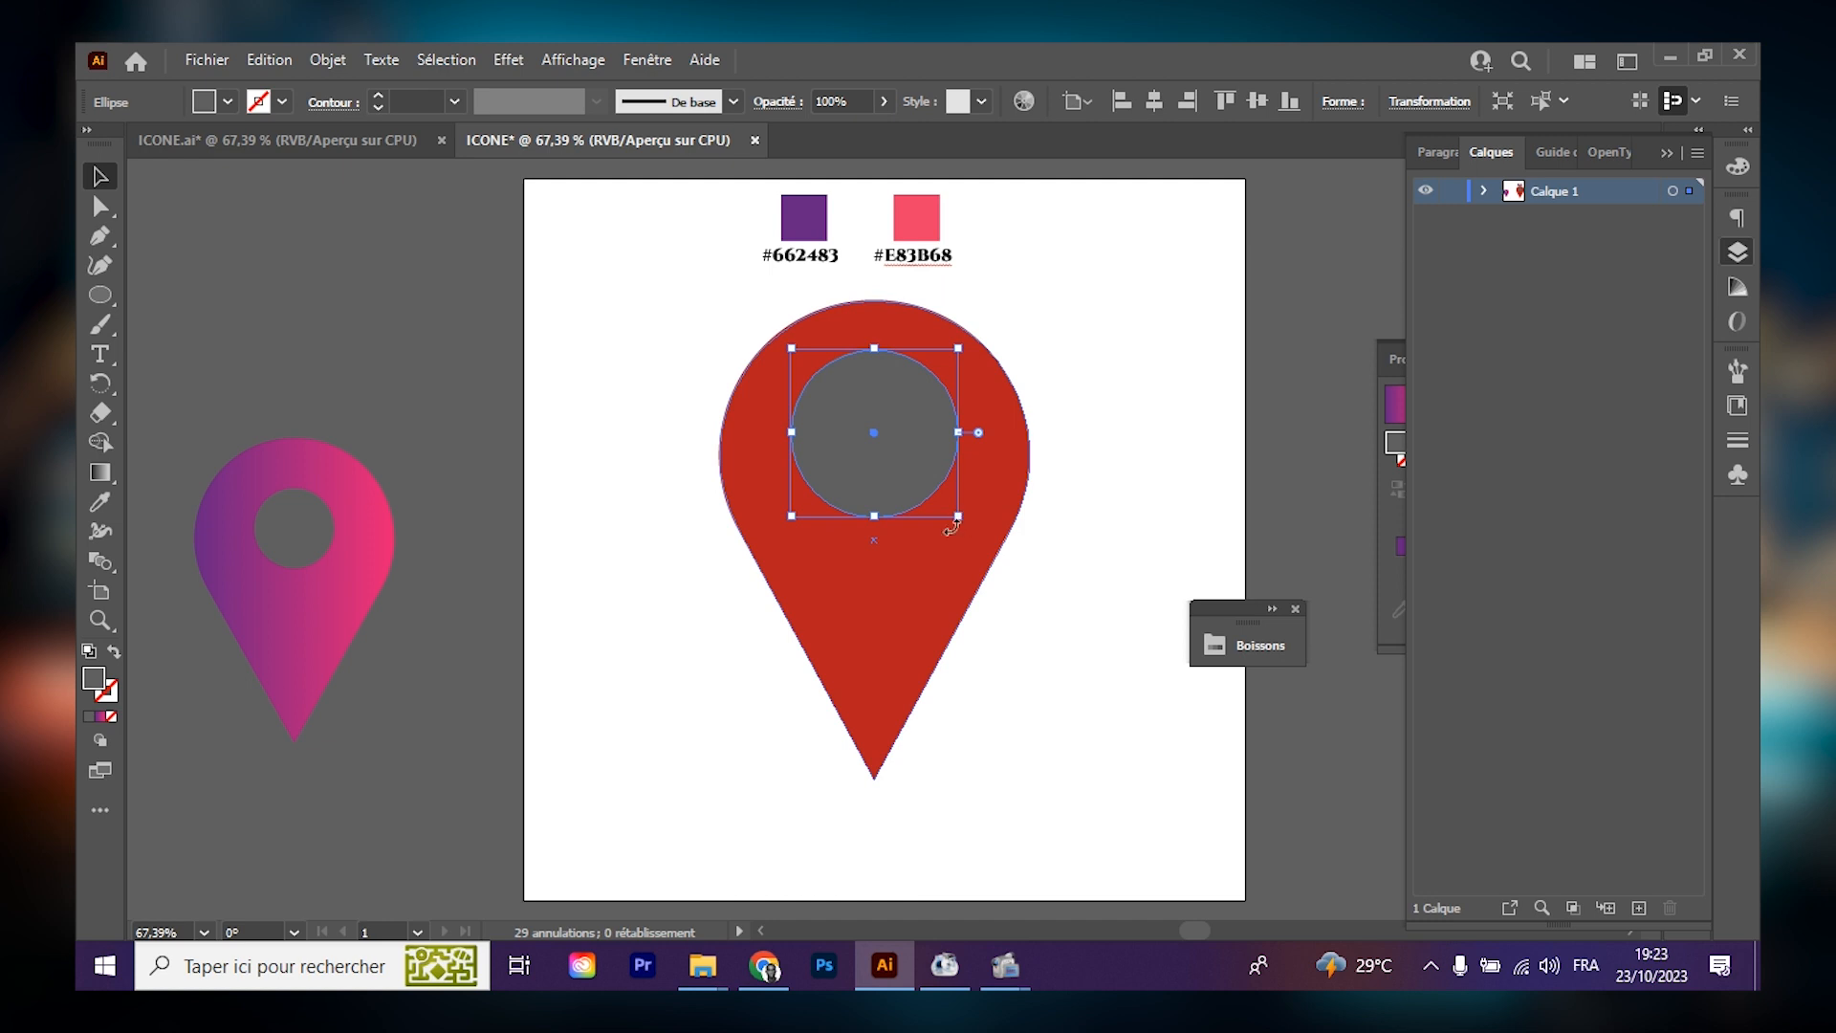
pyautogui.click(1048, 381)
# Select the grey circle and the red pin and cut the circle out with the Shape Builder tool.
pyautogui.moveTo(1109, 345); pyautogui.dragTo(773, 564)
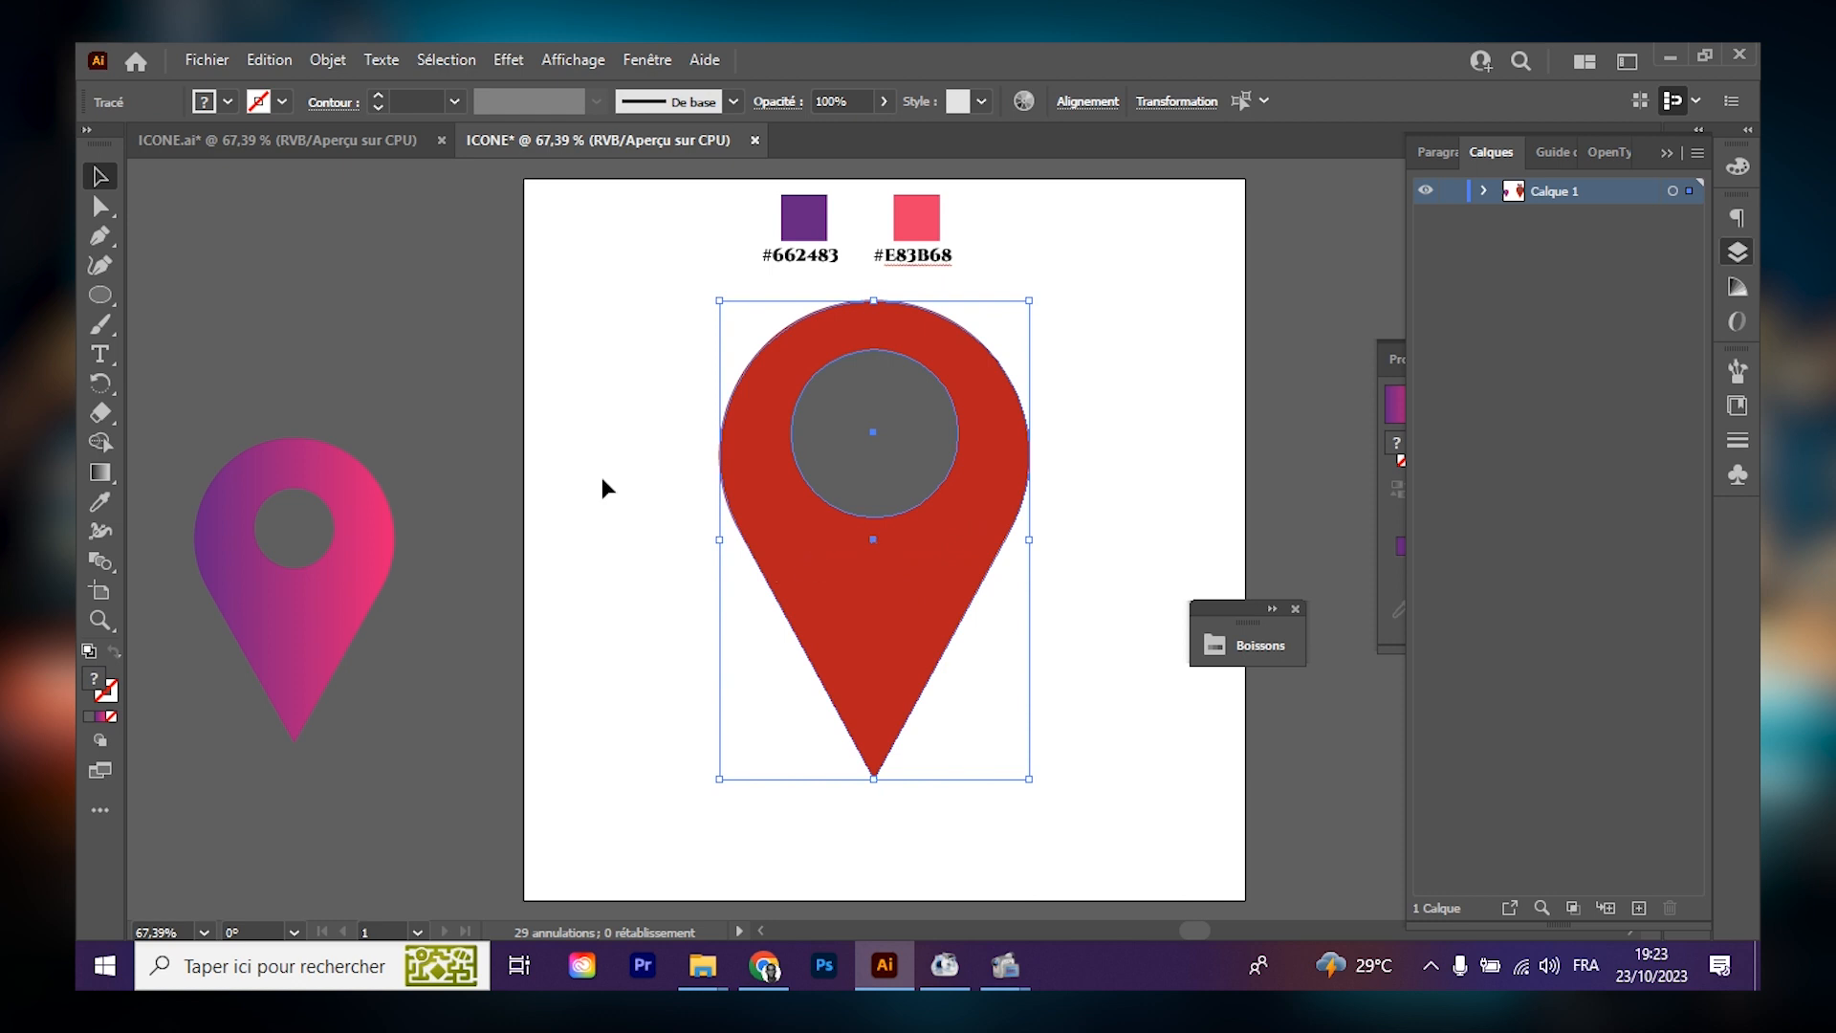
pyautogui.click(101, 444)
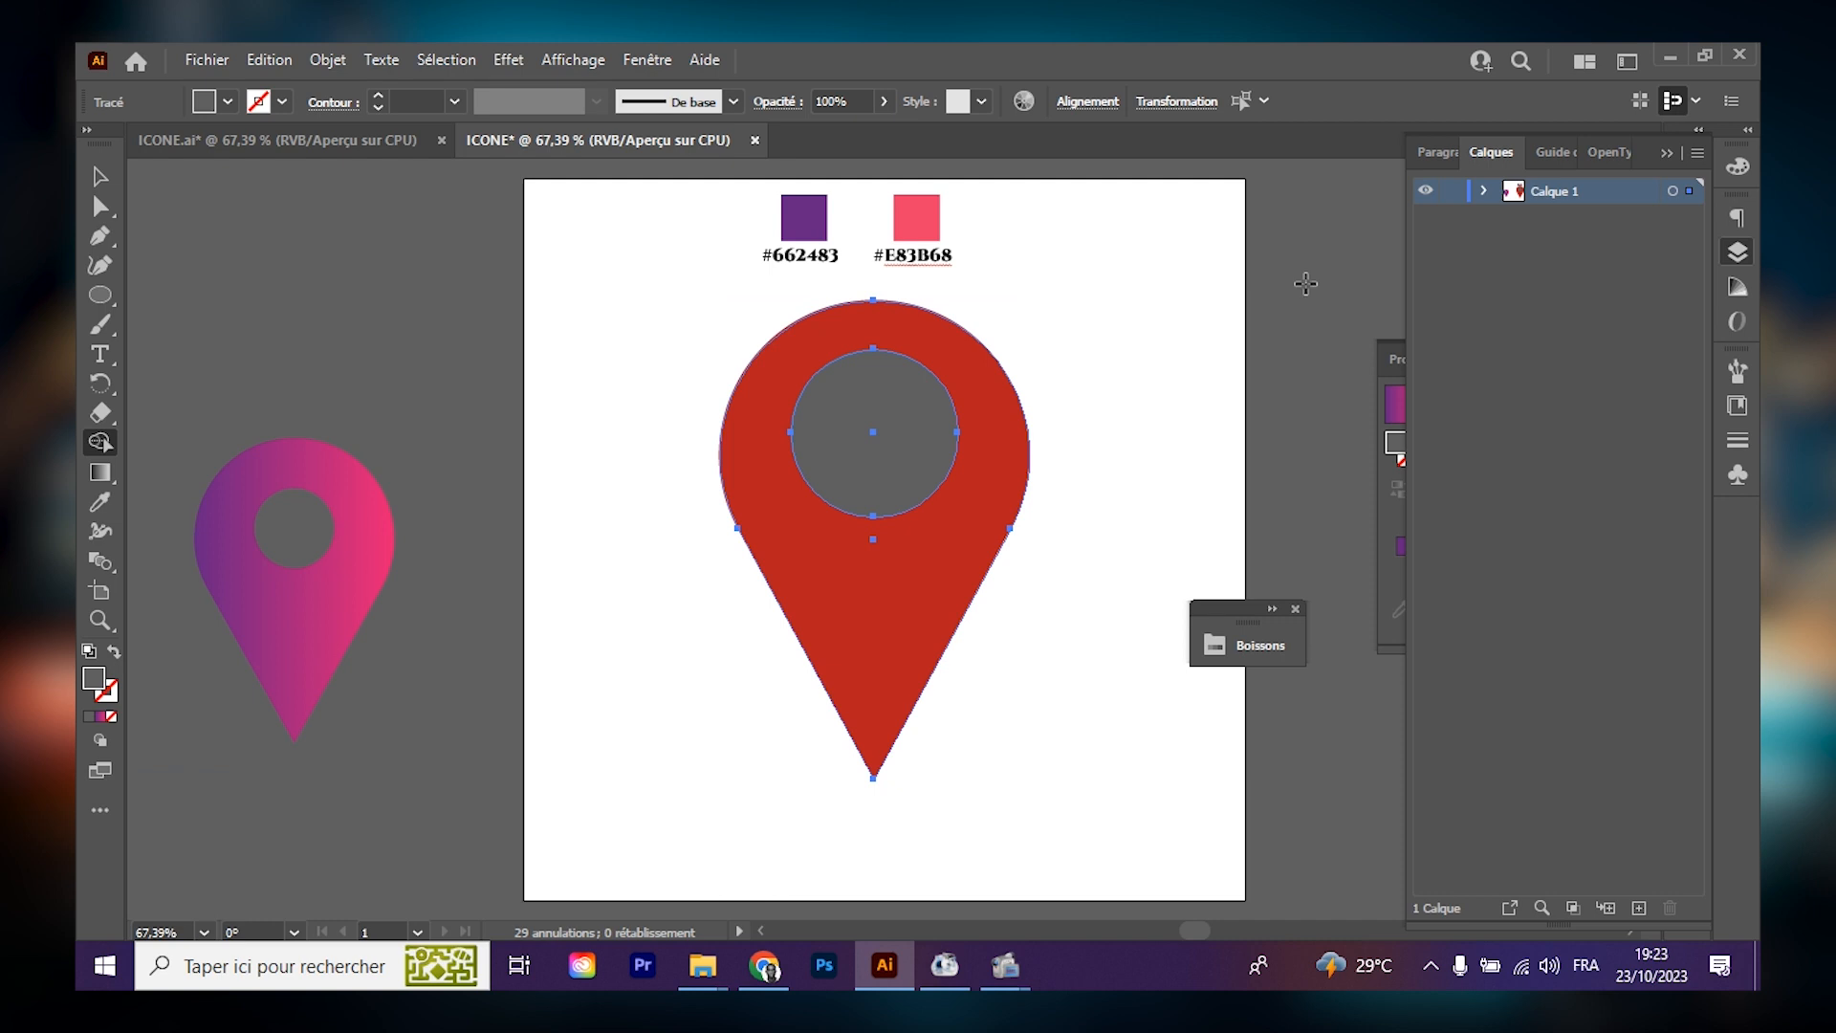
pyautogui.click(1666, 154)
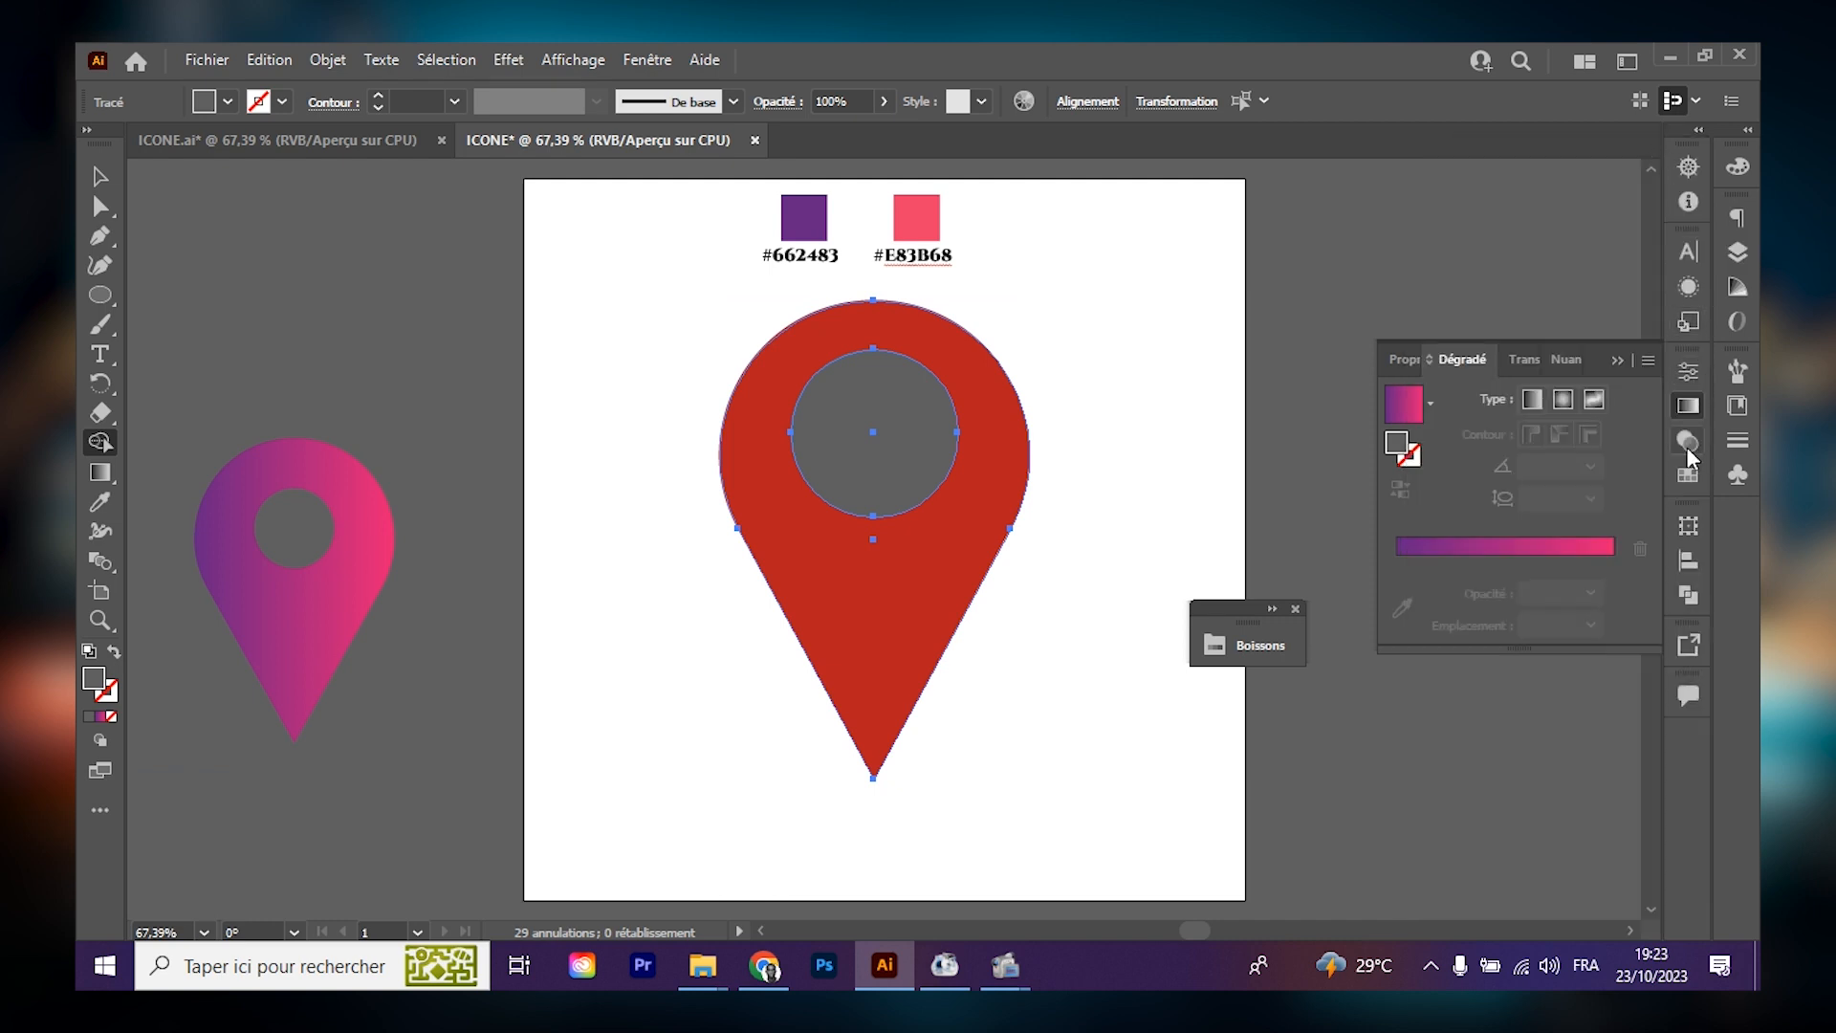
pyautogui.click(1624, 363)
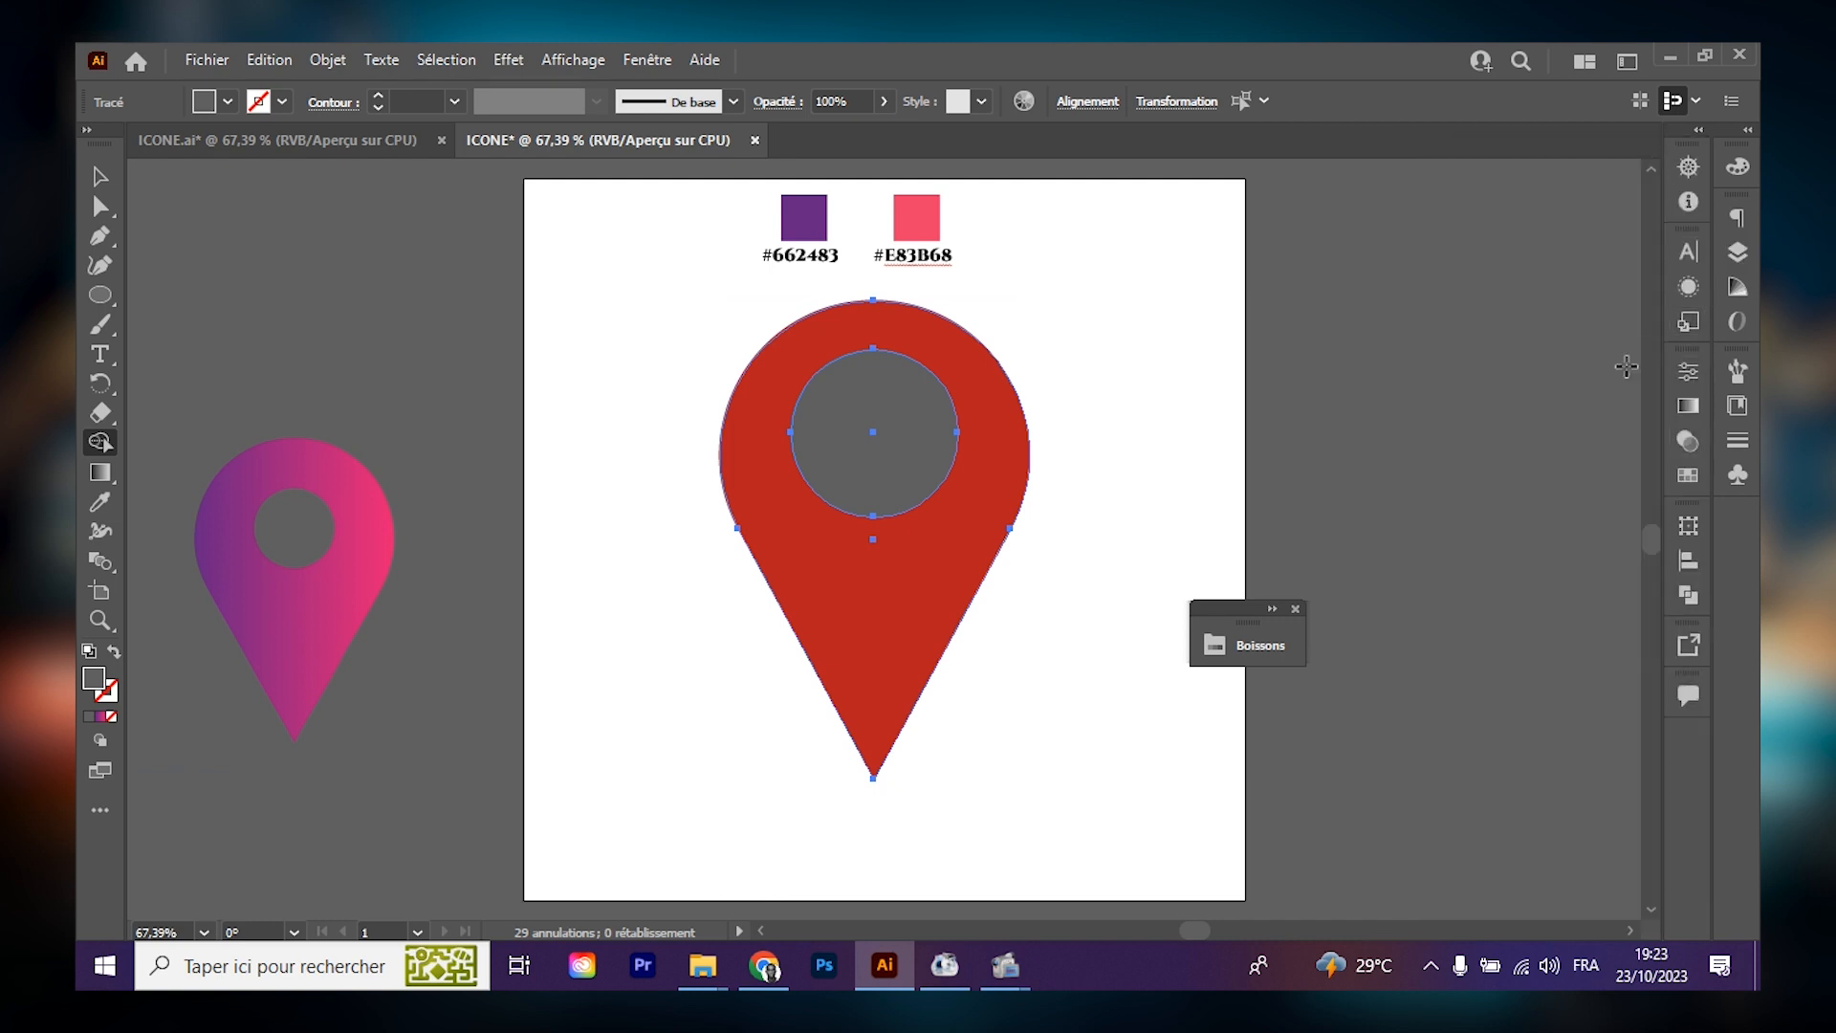
pyautogui.click(1689, 595)
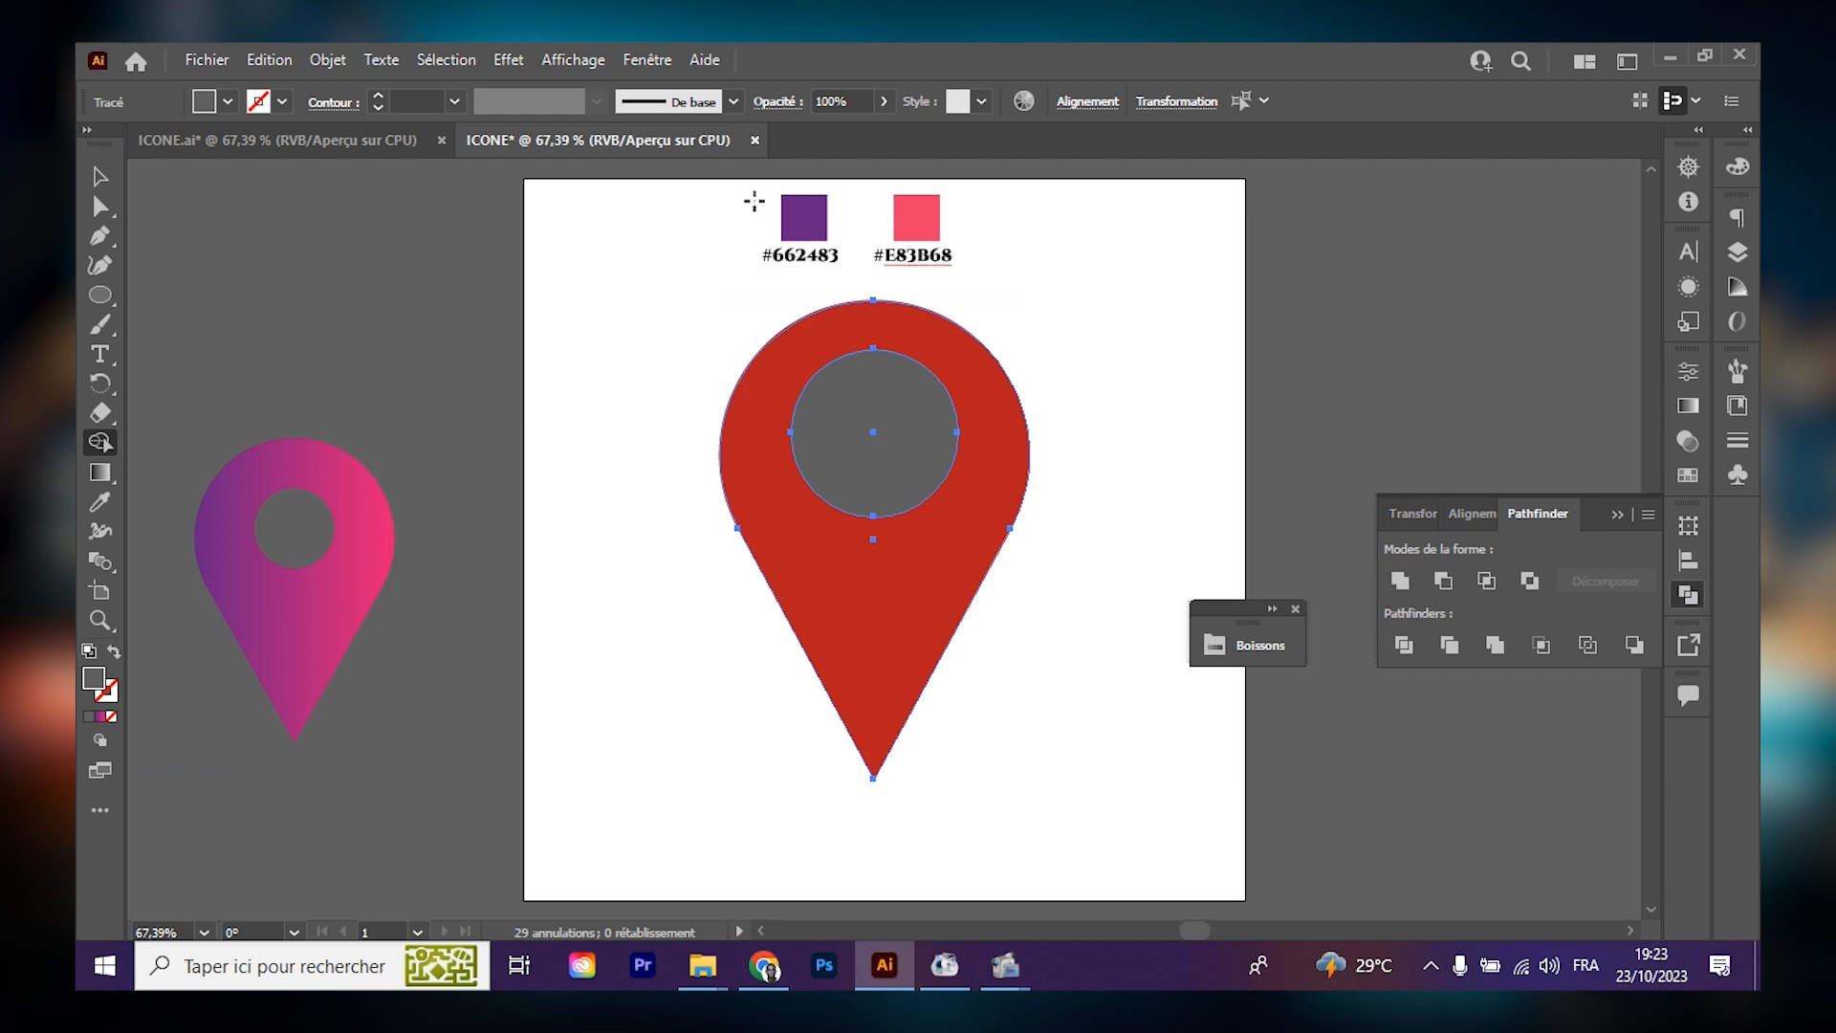
pyautogui.click(1737, 253)
pyautogui.click(1485, 190)
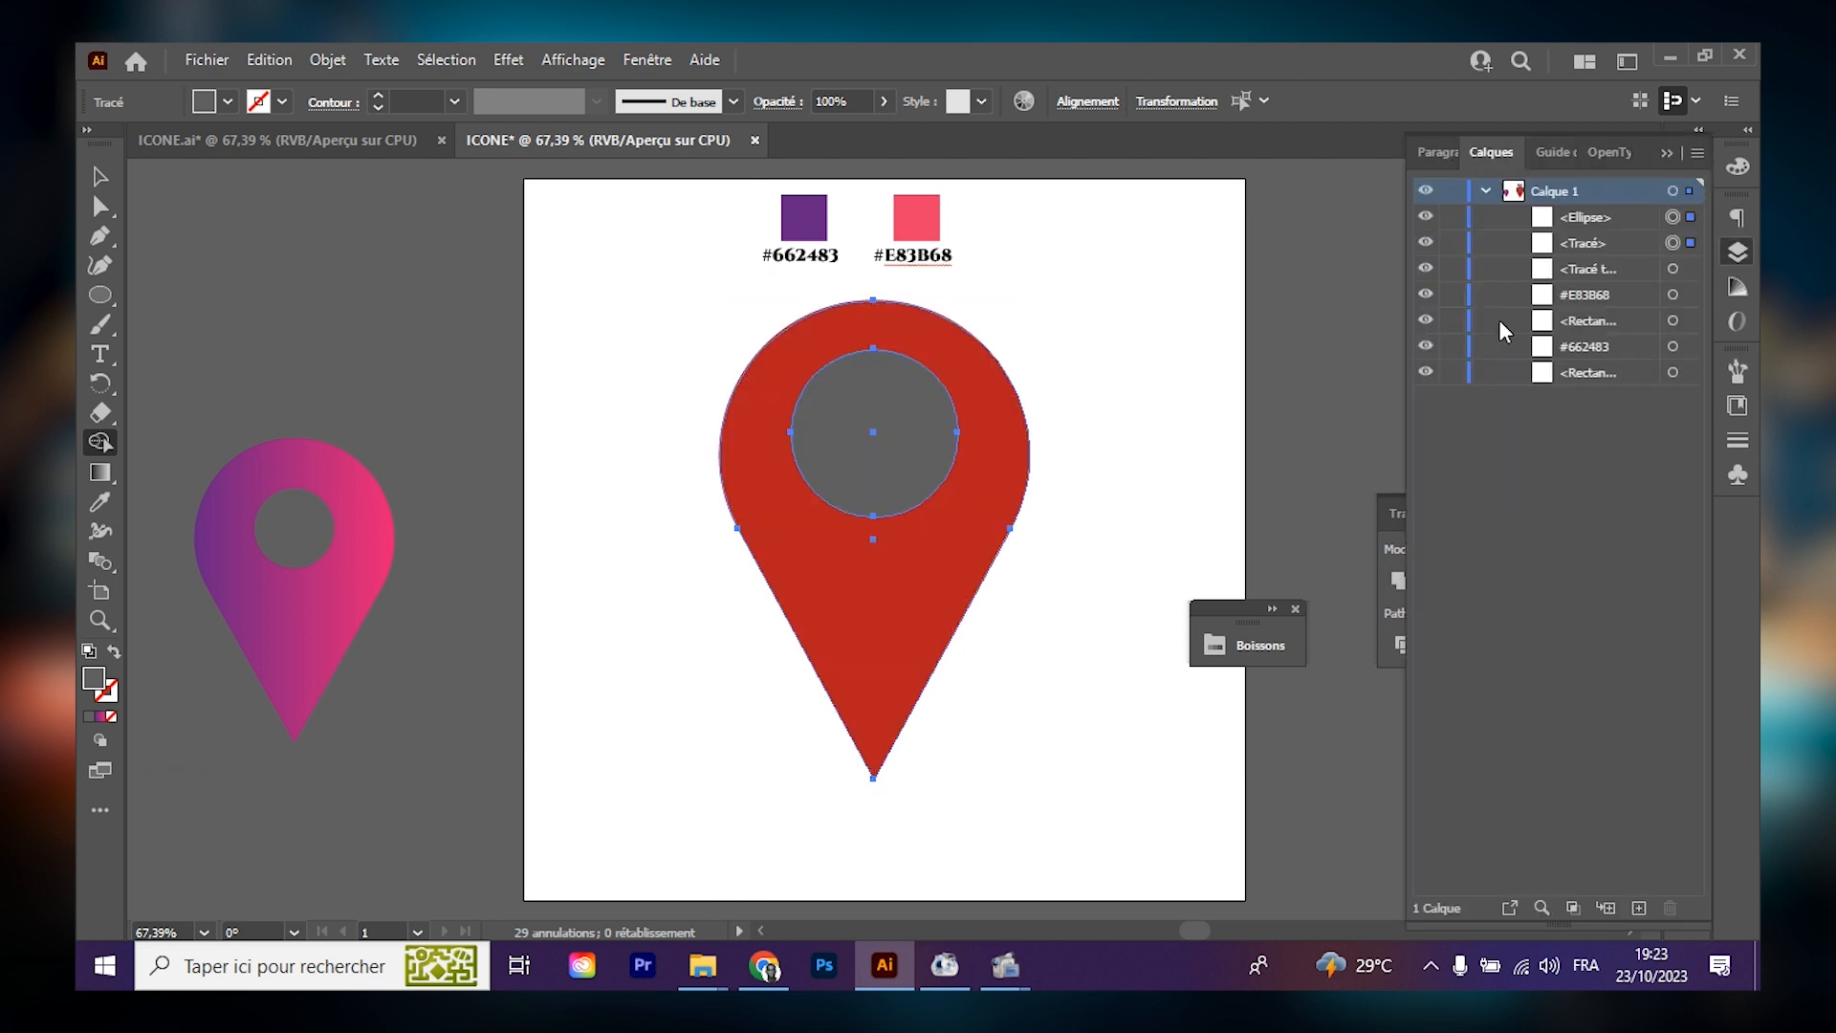
pyautogui.click(100, 442)
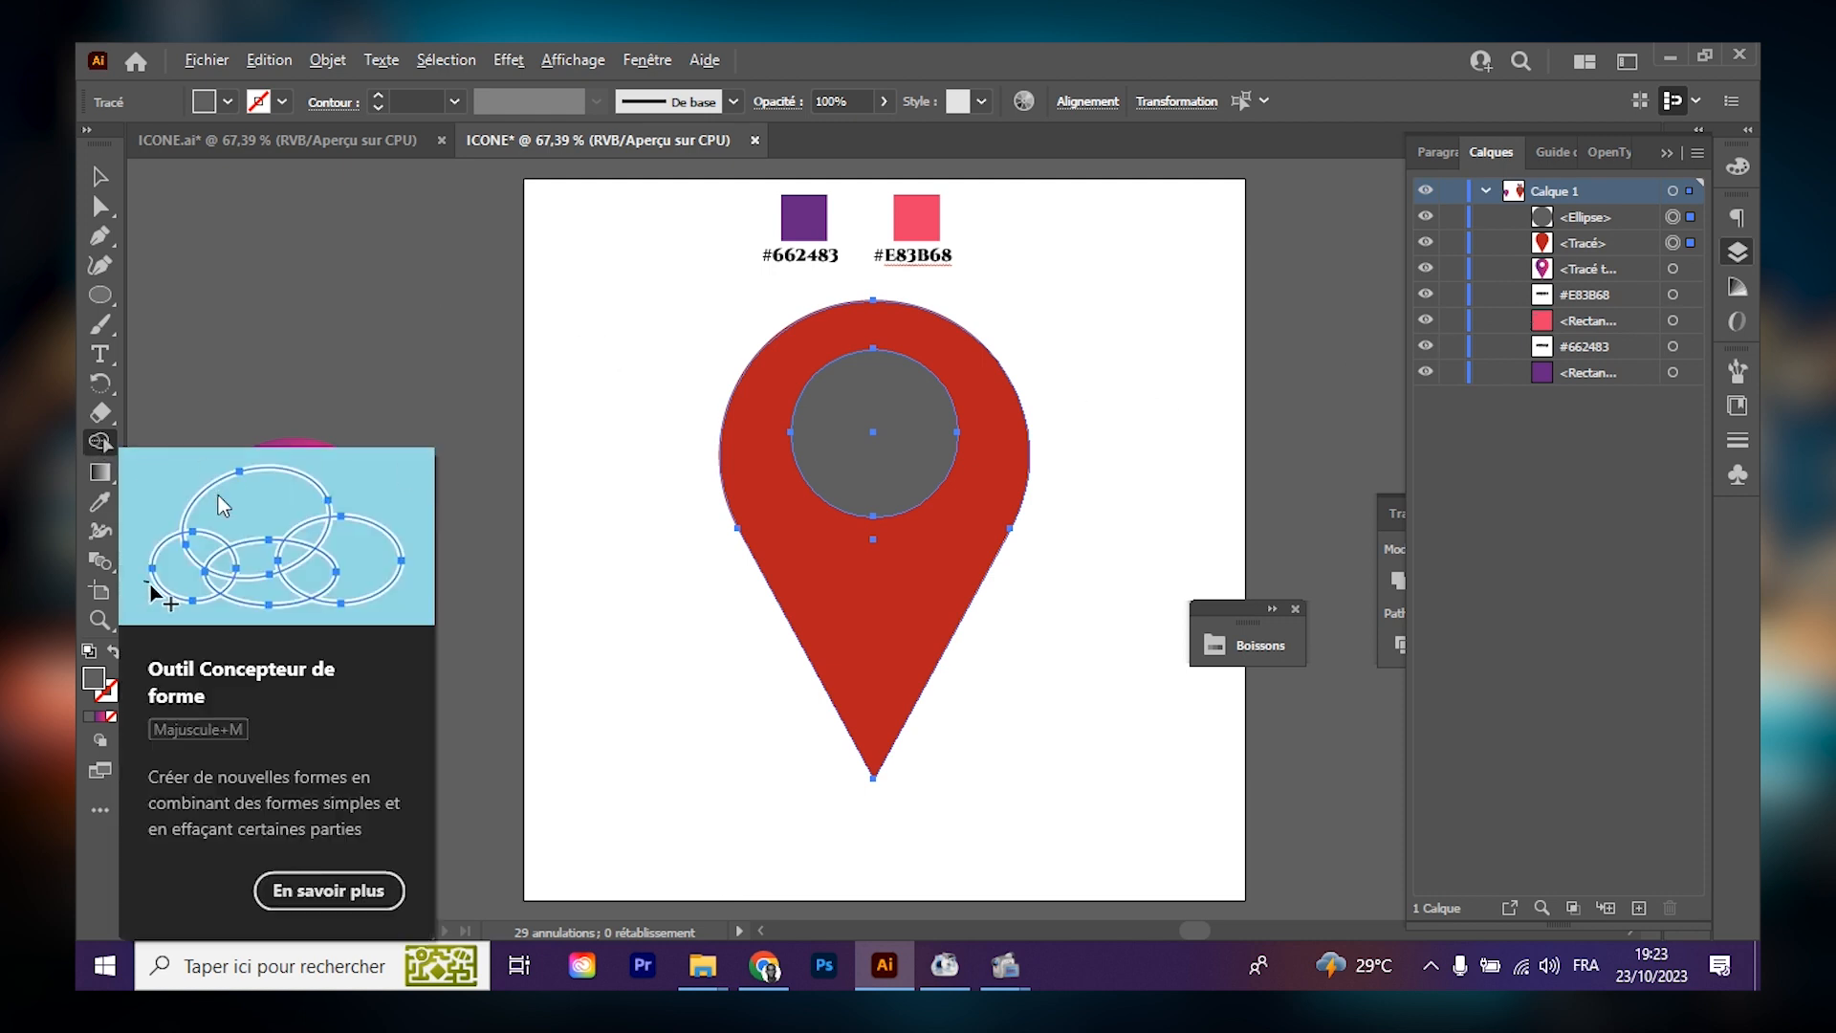
pyautogui.keyDown('alt'); pyautogui.click(886, 432); pyautogui.keyUp('alt')
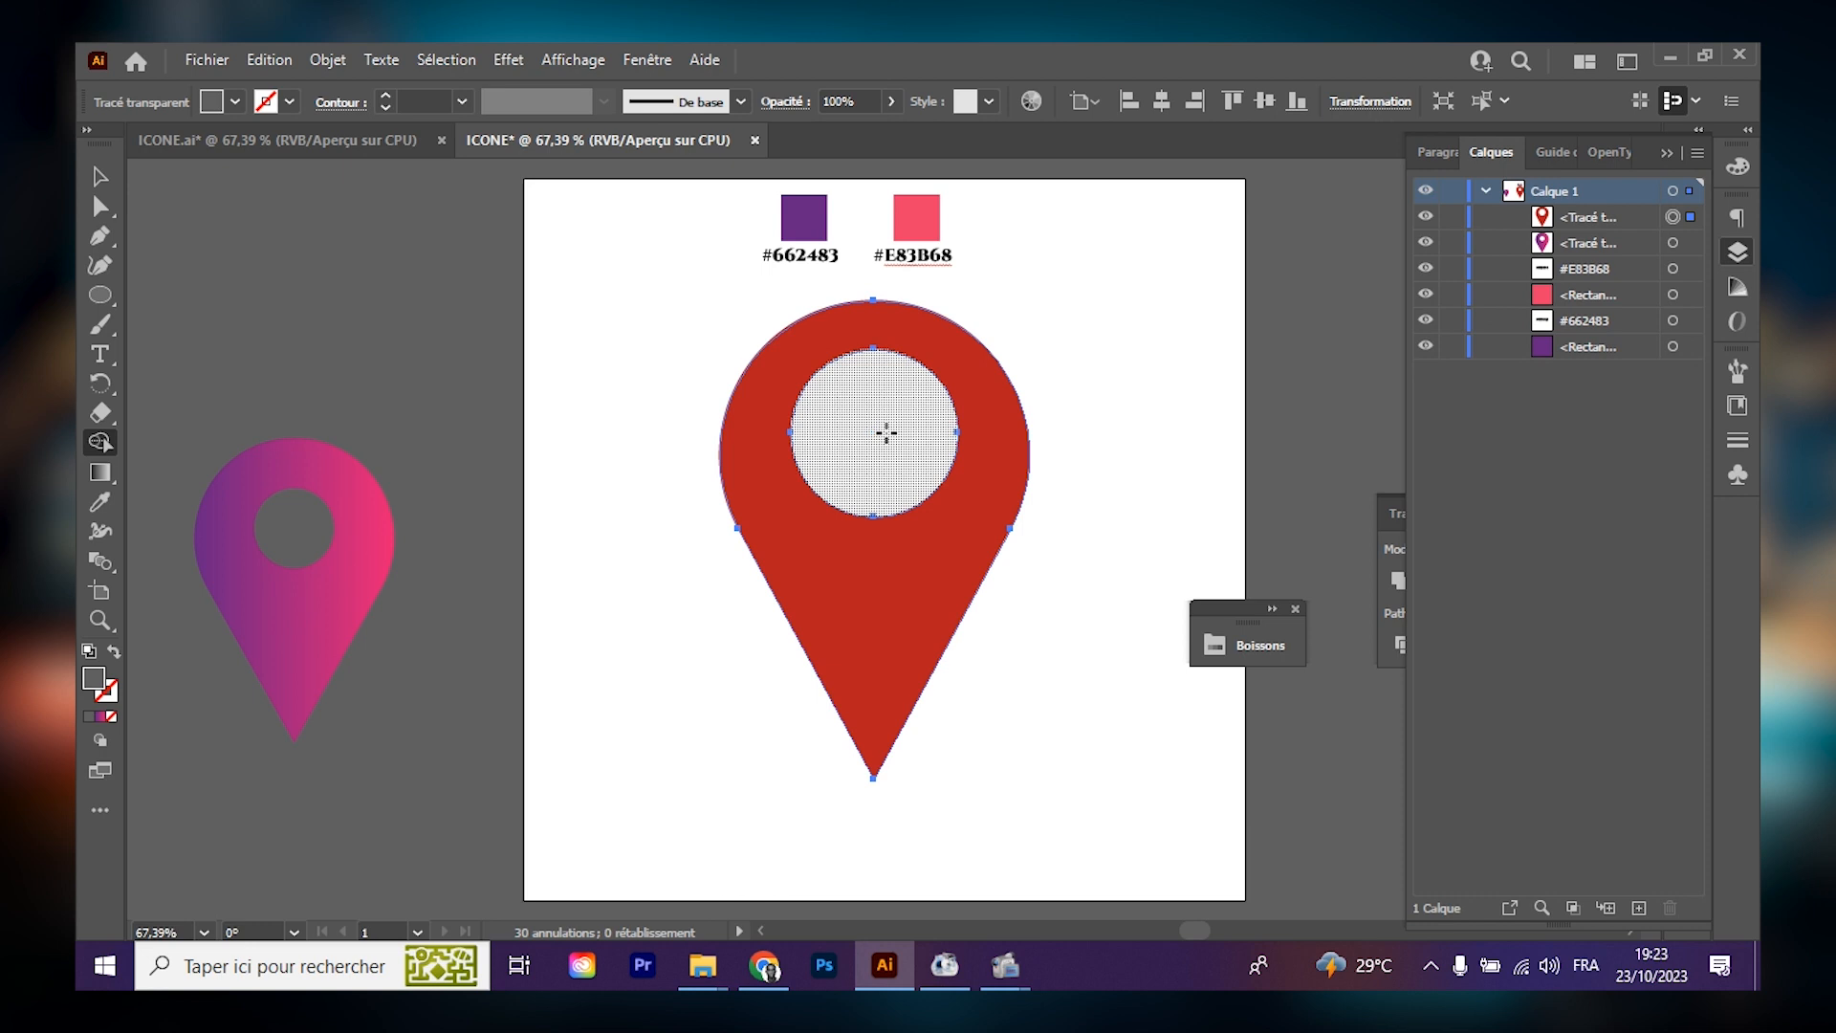
# Move the pin around the artboard to check its hole, and undo the moves.
pyautogui.click(99, 176)
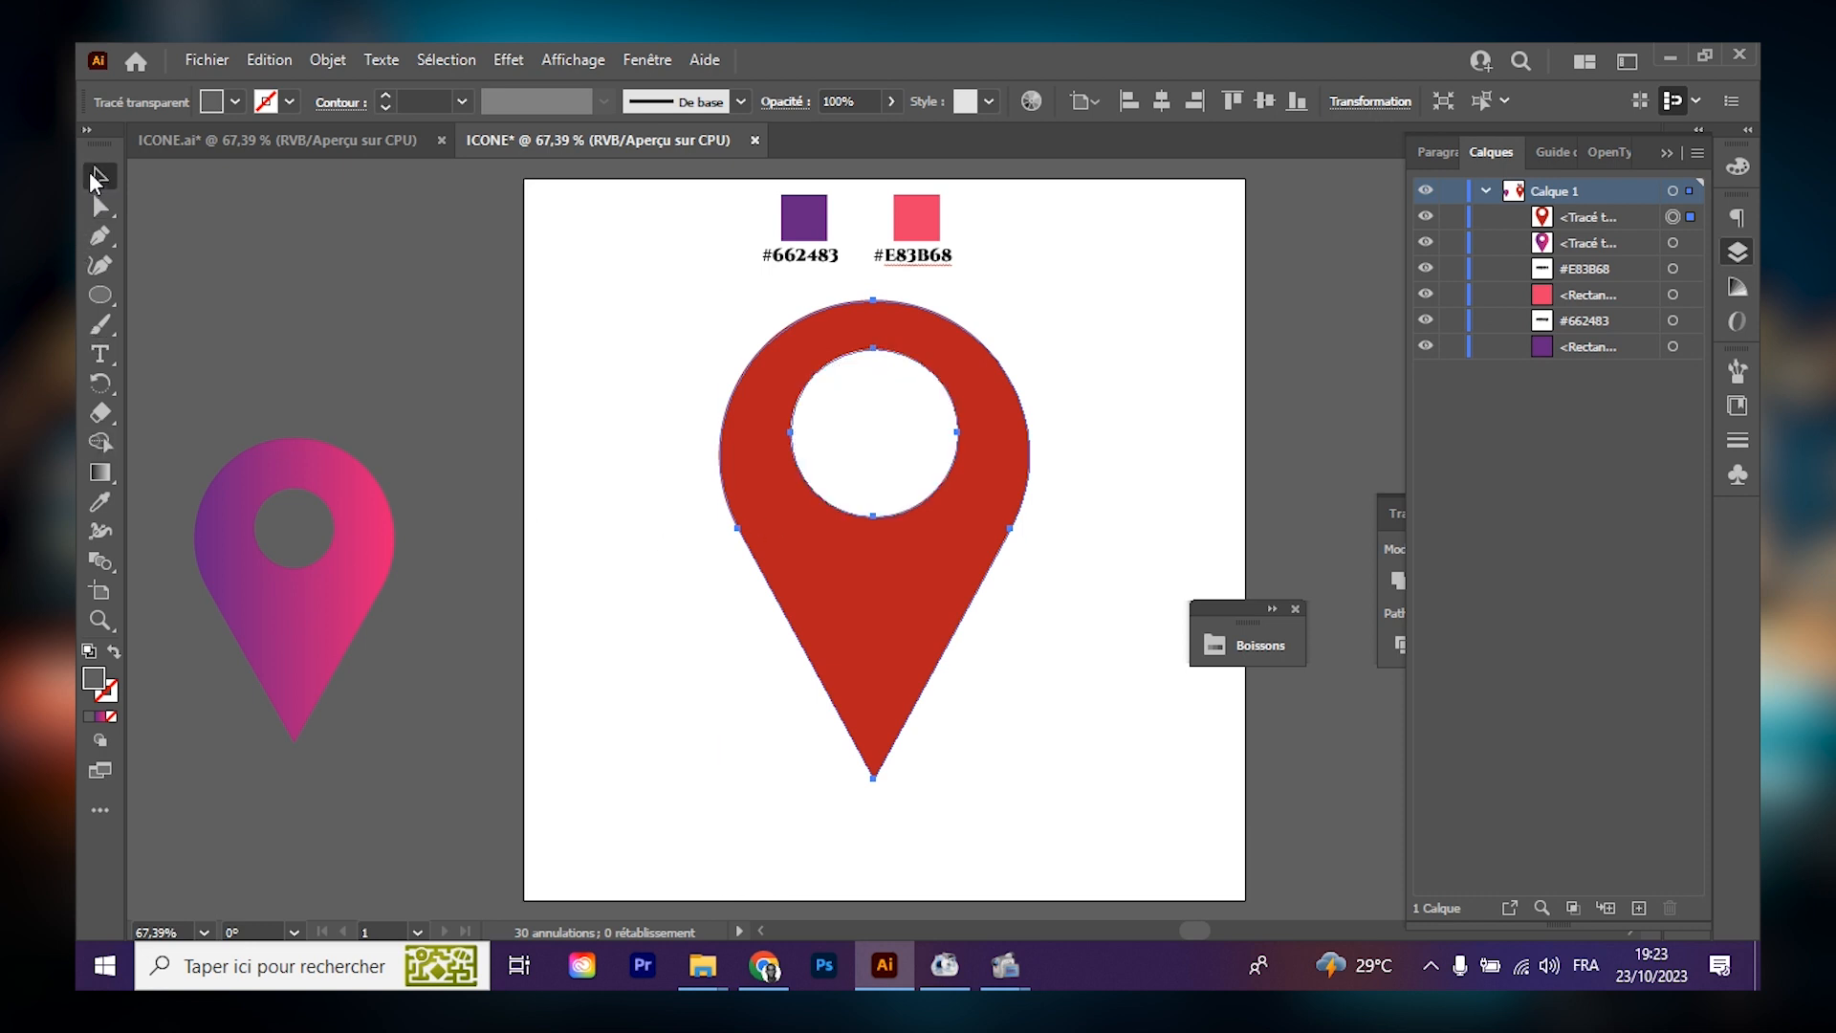
pyautogui.moveTo(832, 574); pyautogui.dragTo(762, 553)
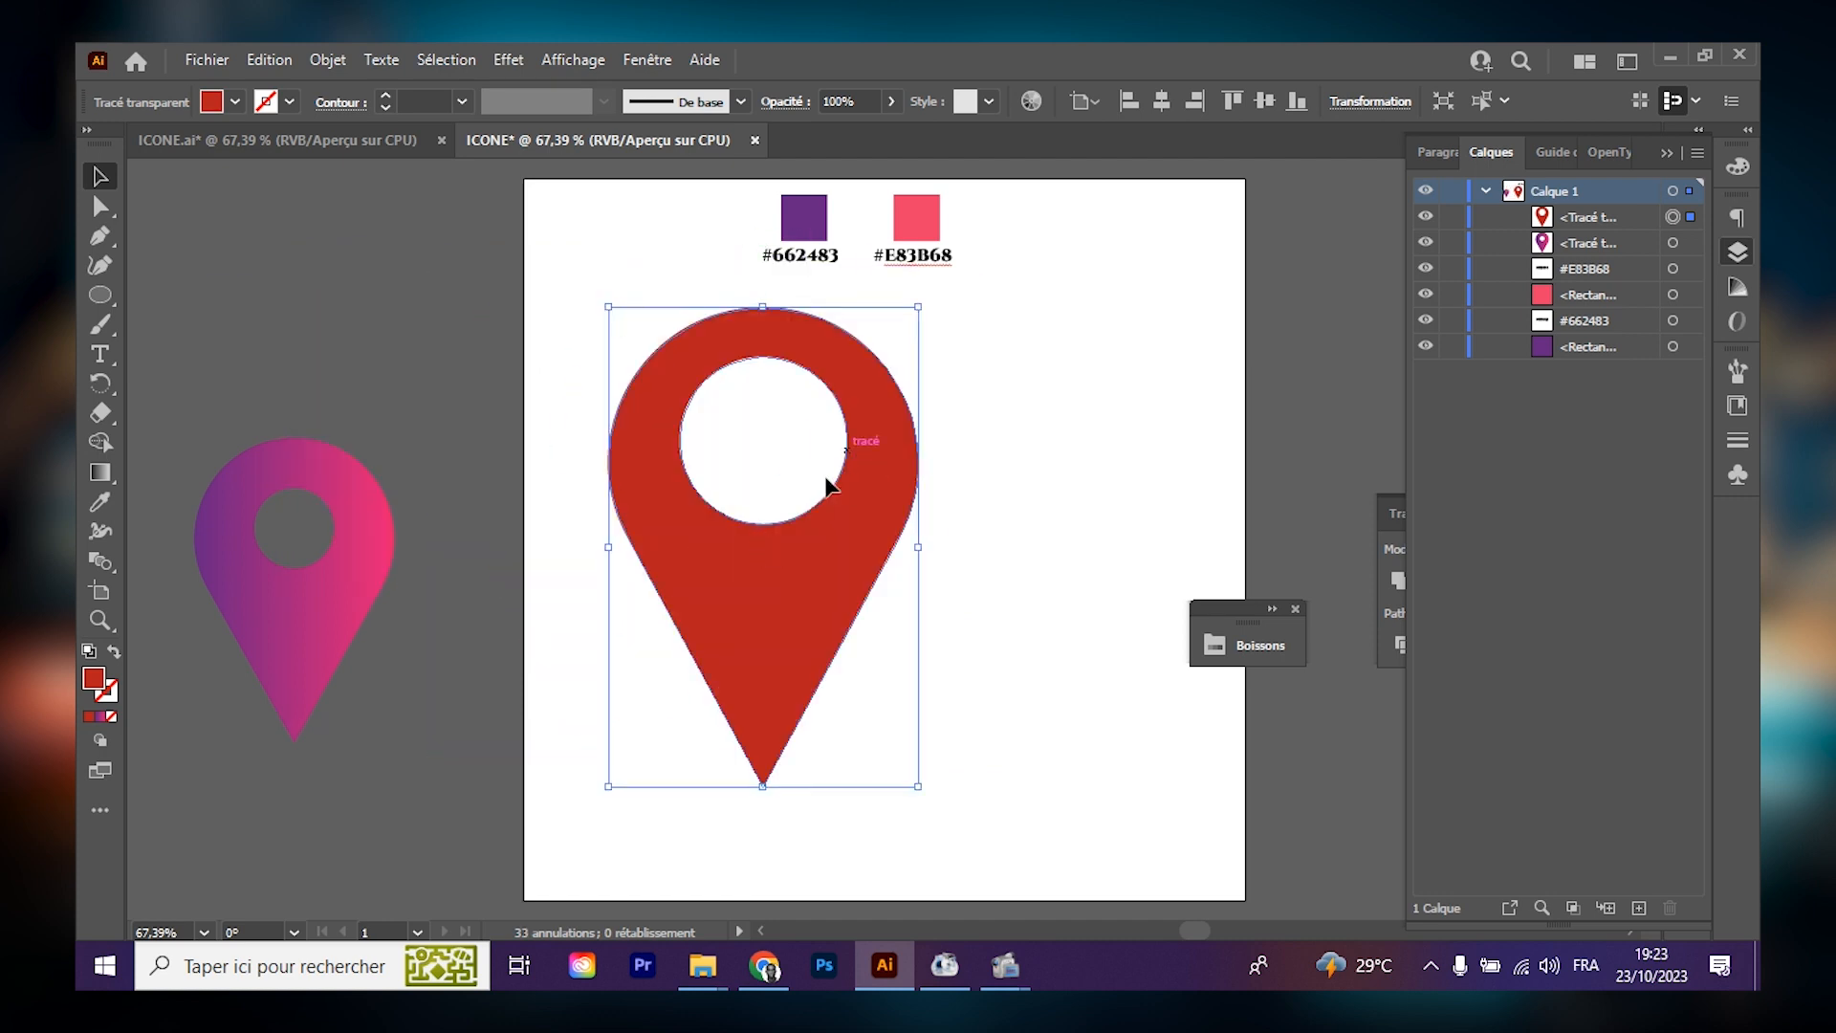
pyautogui.hotkey('ctrl', 'z')
pyautogui.hotkey('ctrl', 'z')
pyautogui.hotkey('ctrl', 'z')
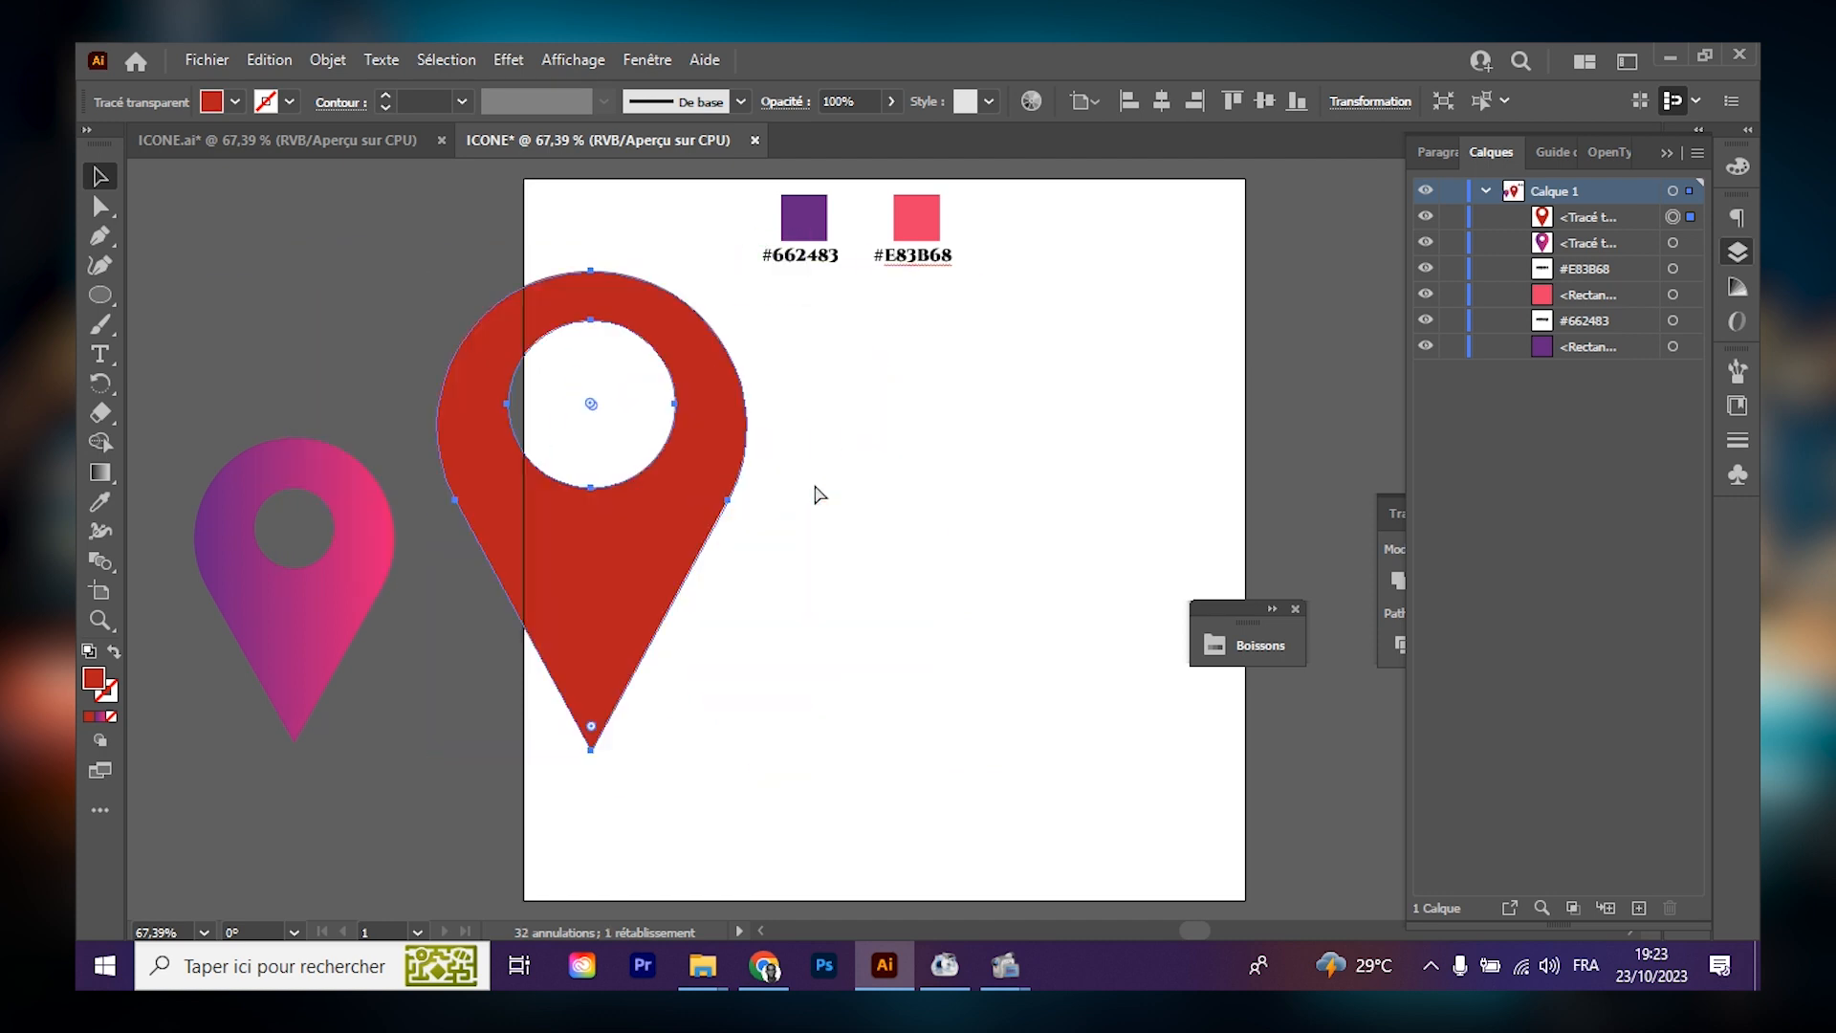
pyautogui.click(814, 487)
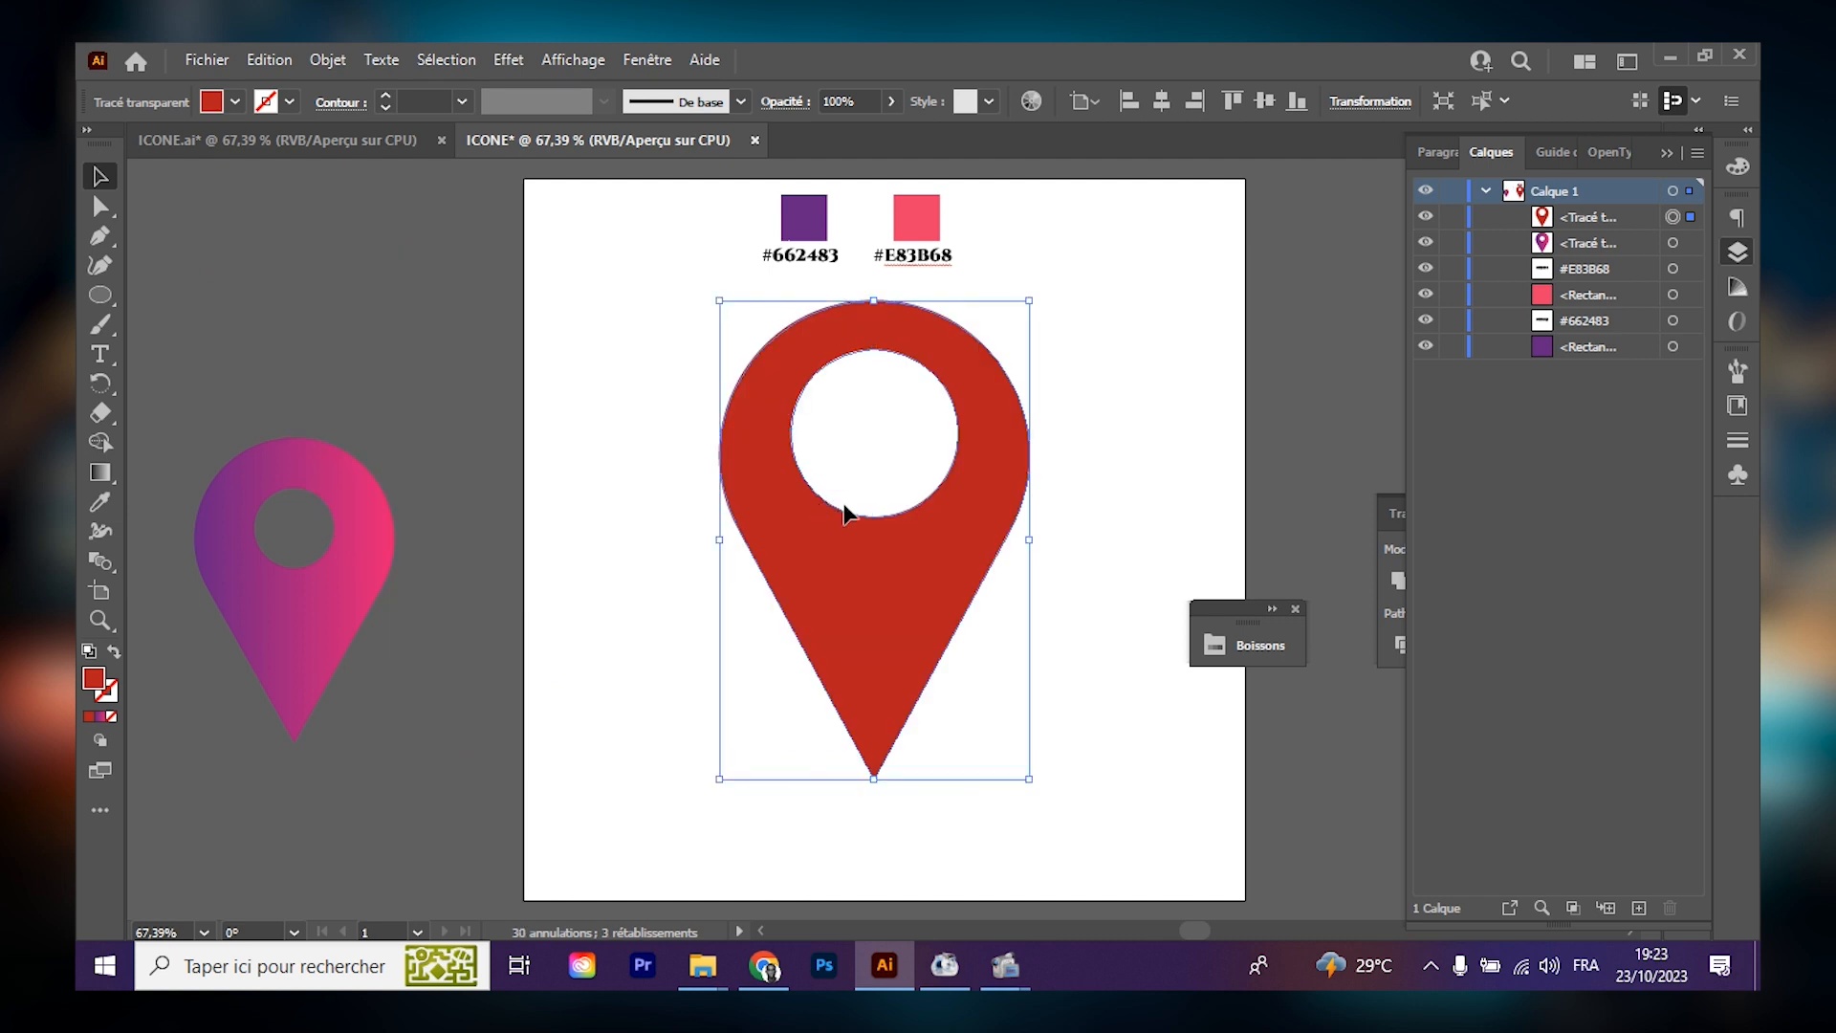
# Undo the circle cut-out and deselect both shapes.
pyautogui.click(658, 505)
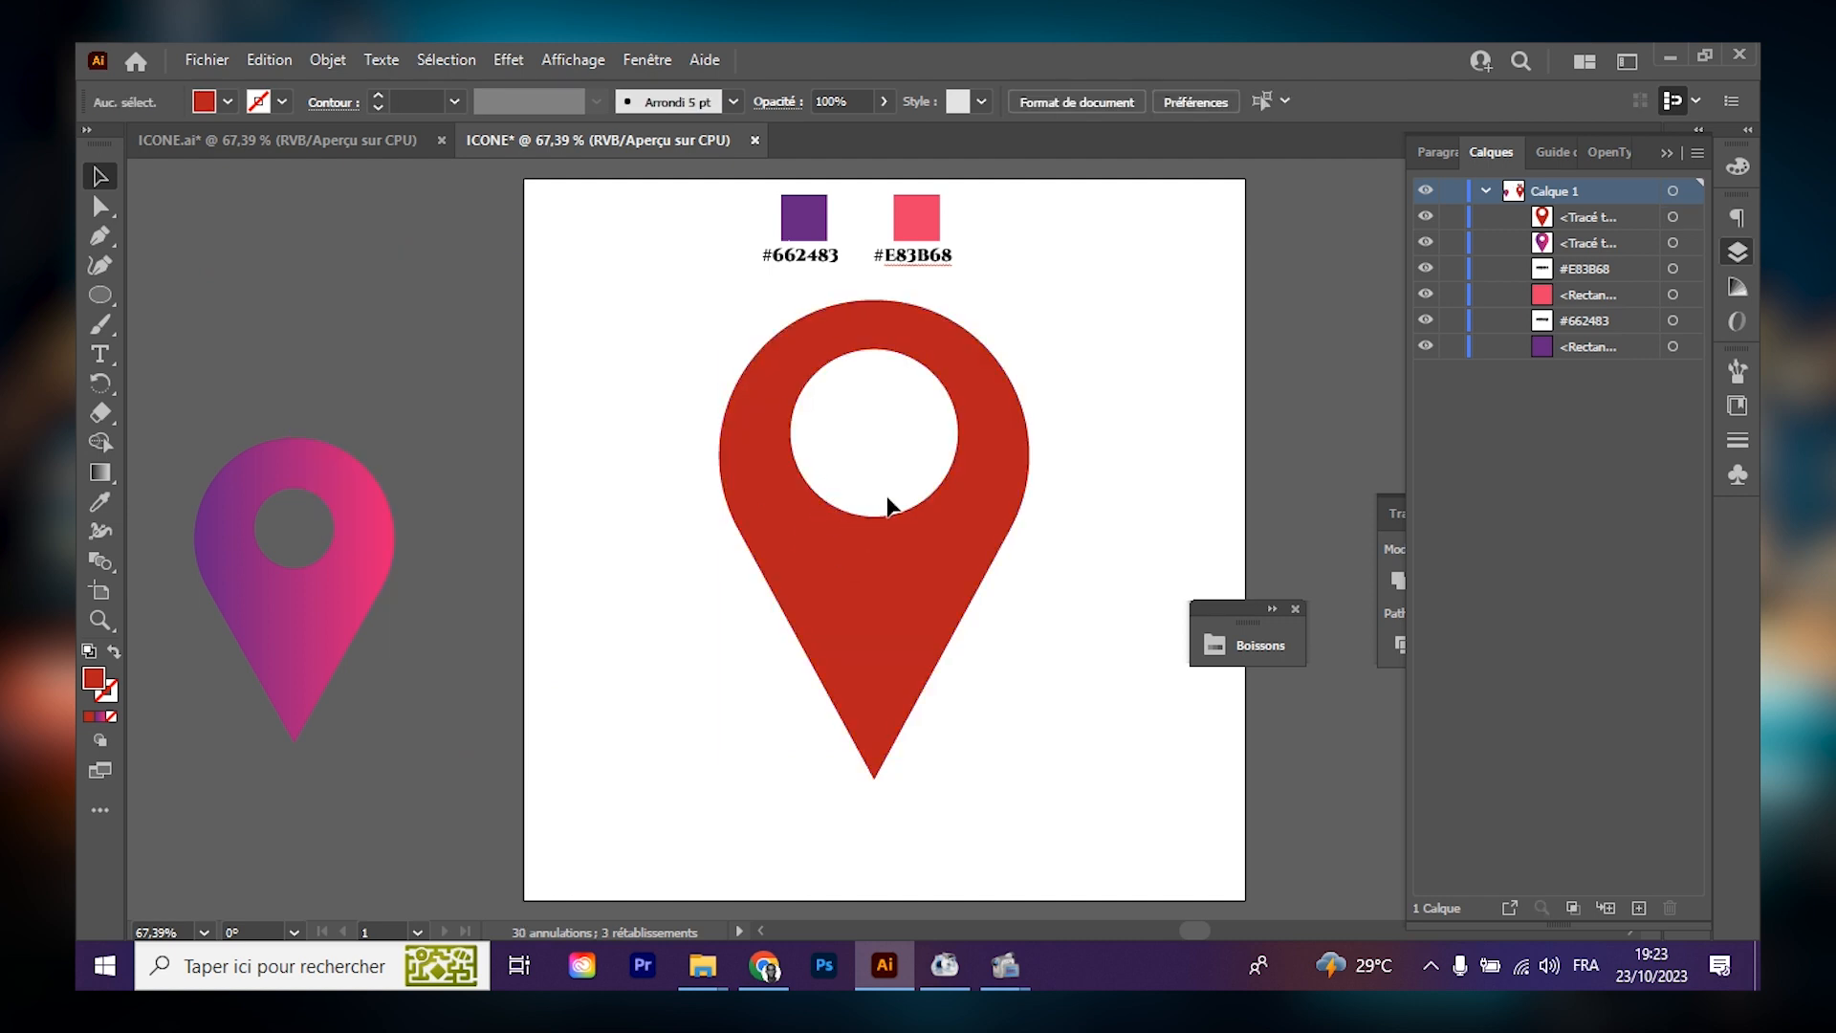
pyautogui.hotkey('ctrl', 'z')
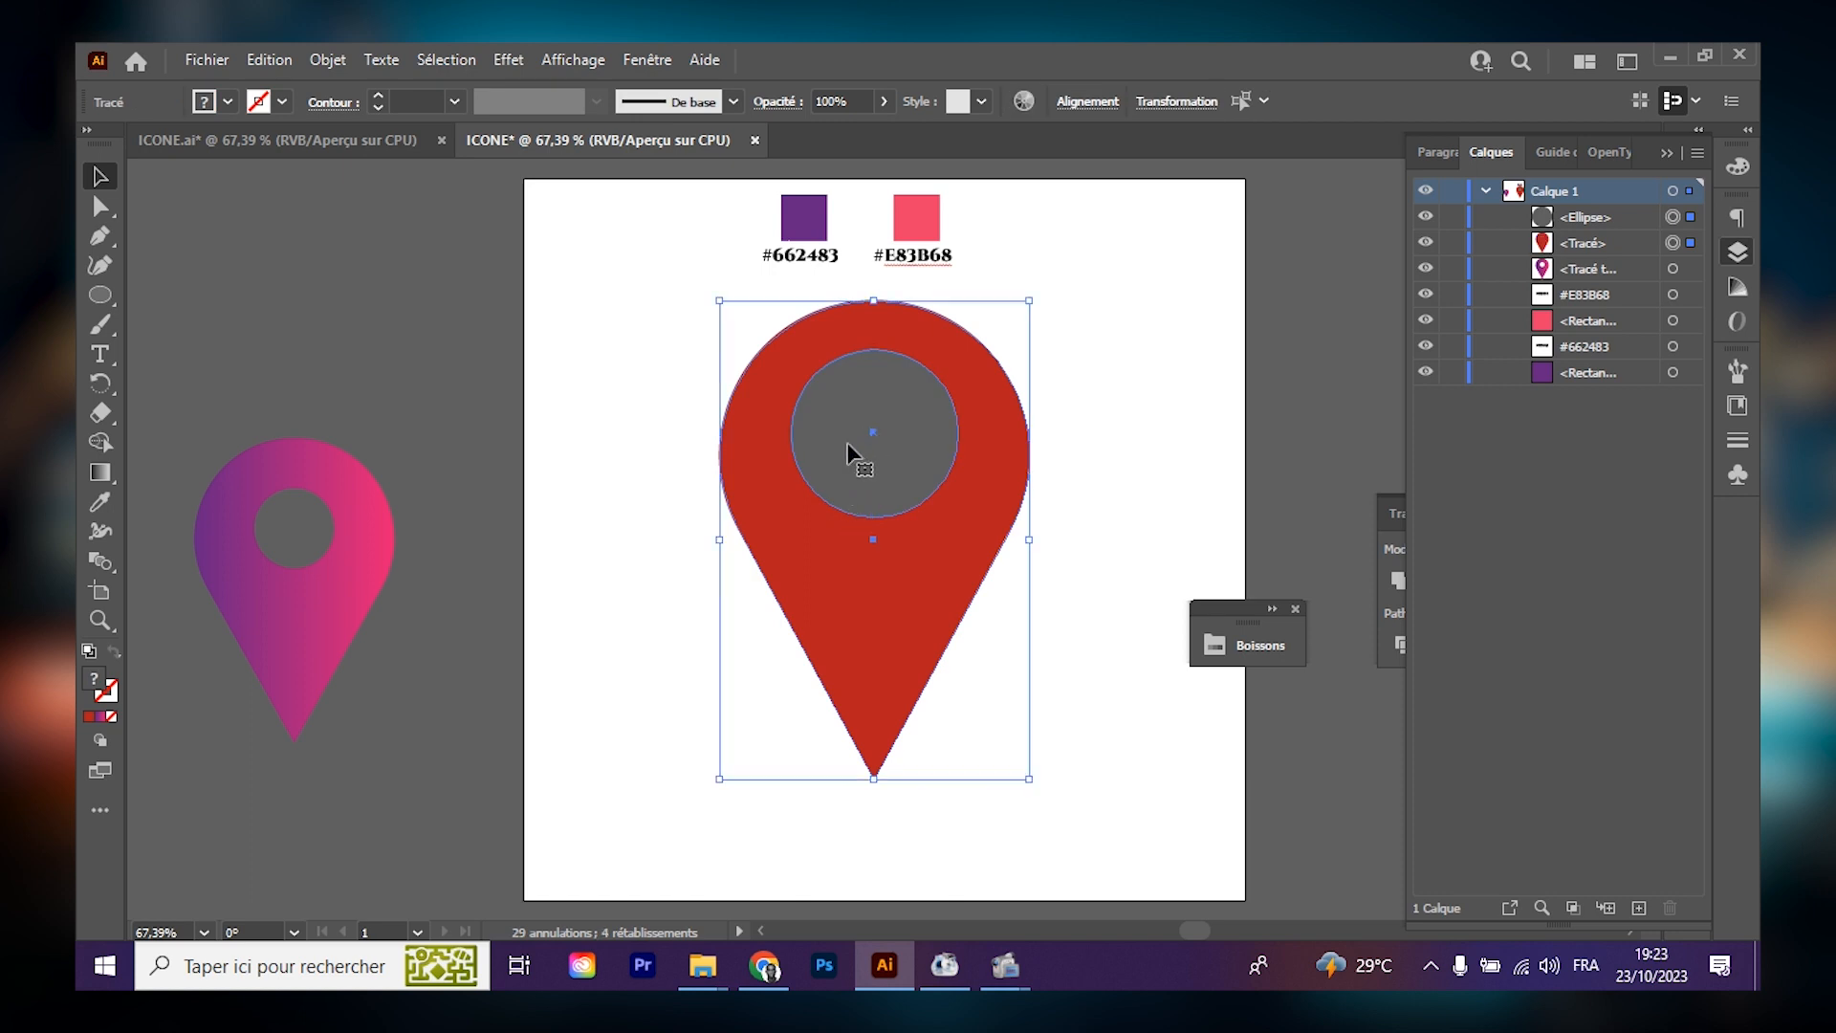
pyautogui.click(544, 550)
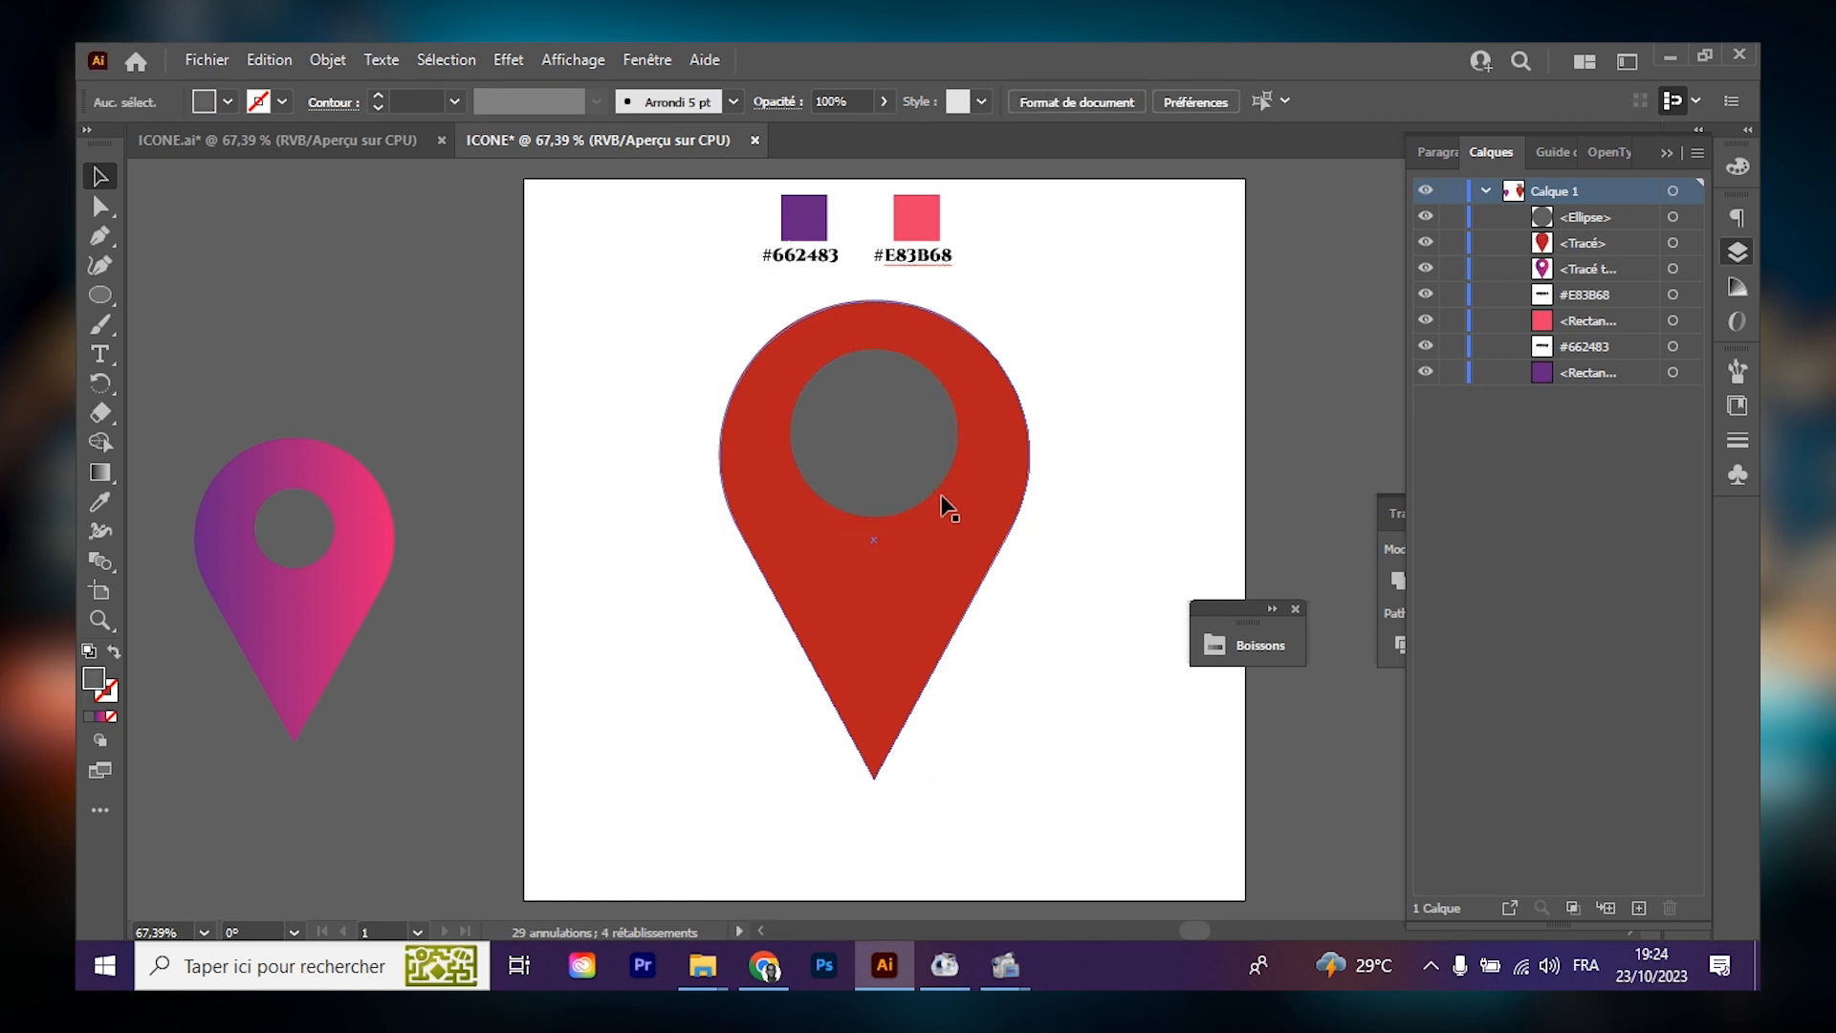
# Move the grey circle down to the middle of the pin's head and shrink it slightly about its centre.
pyautogui.click(942, 493)
pyautogui.press('Down')
pyautogui.press('Down')
pyautogui.press('Down')
pyautogui.press('Down')
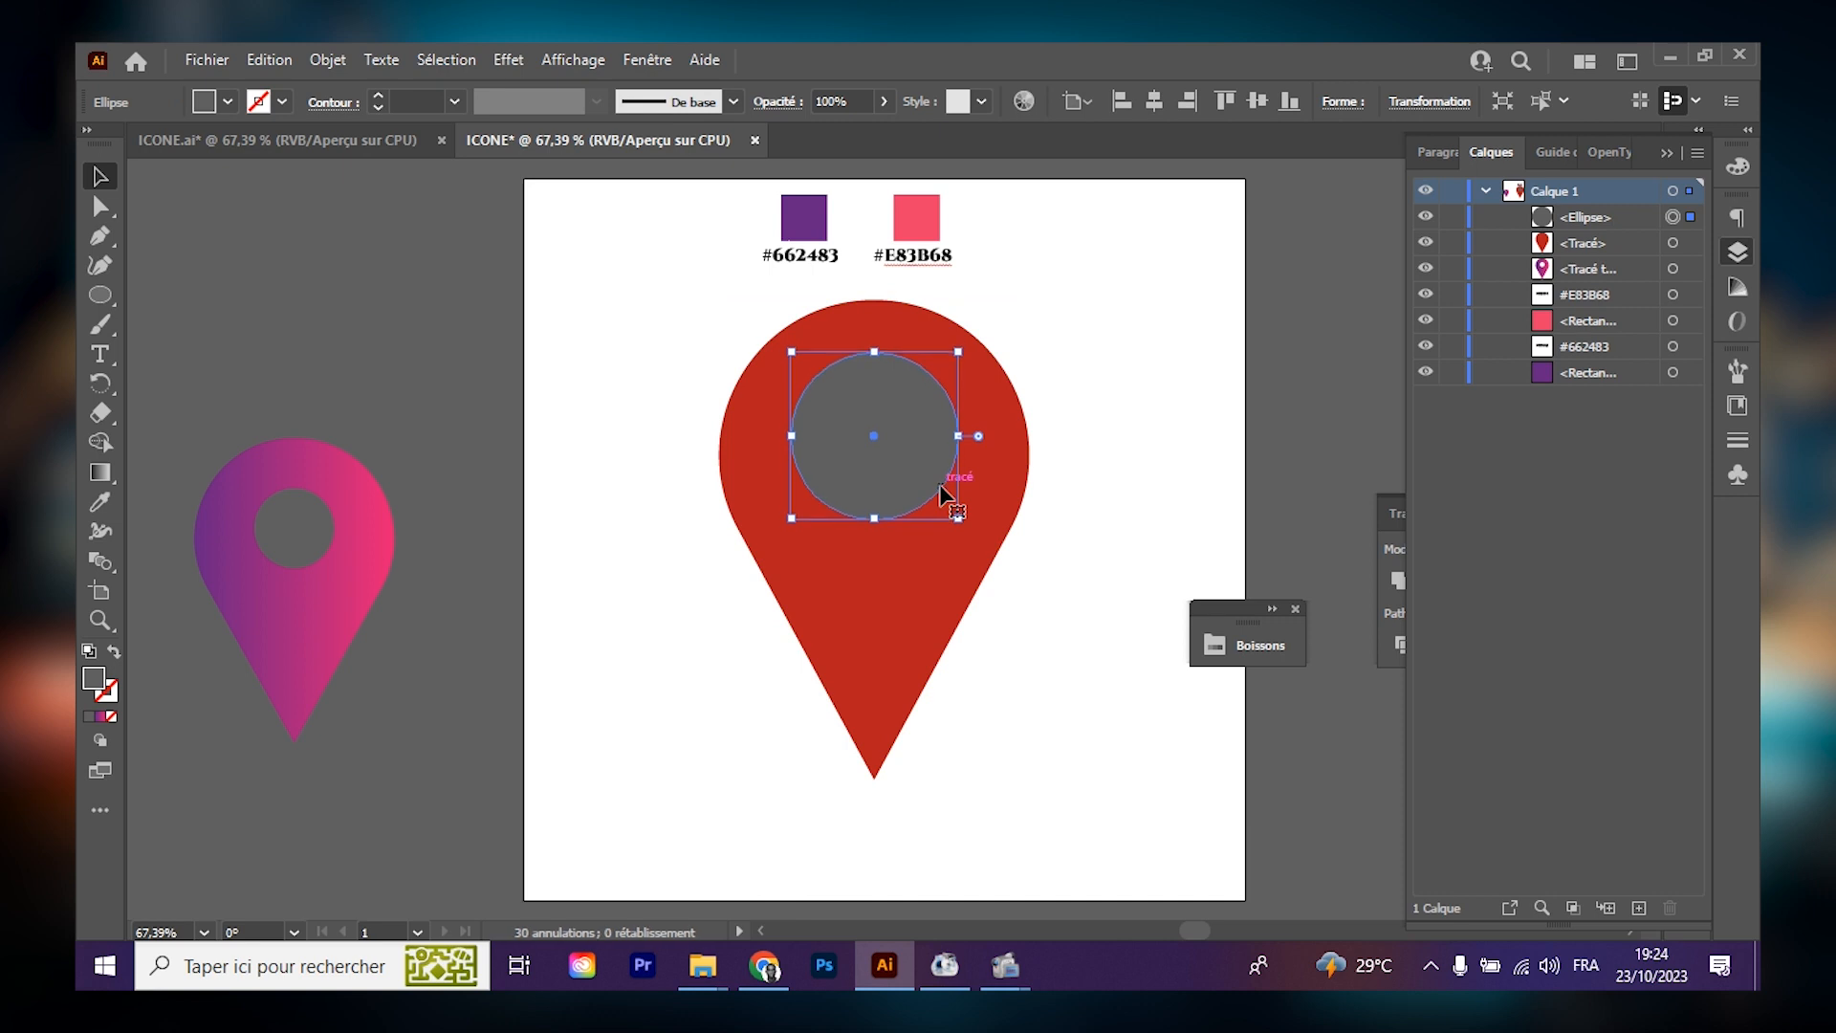
pyautogui.press('Down')
pyautogui.press('Down')
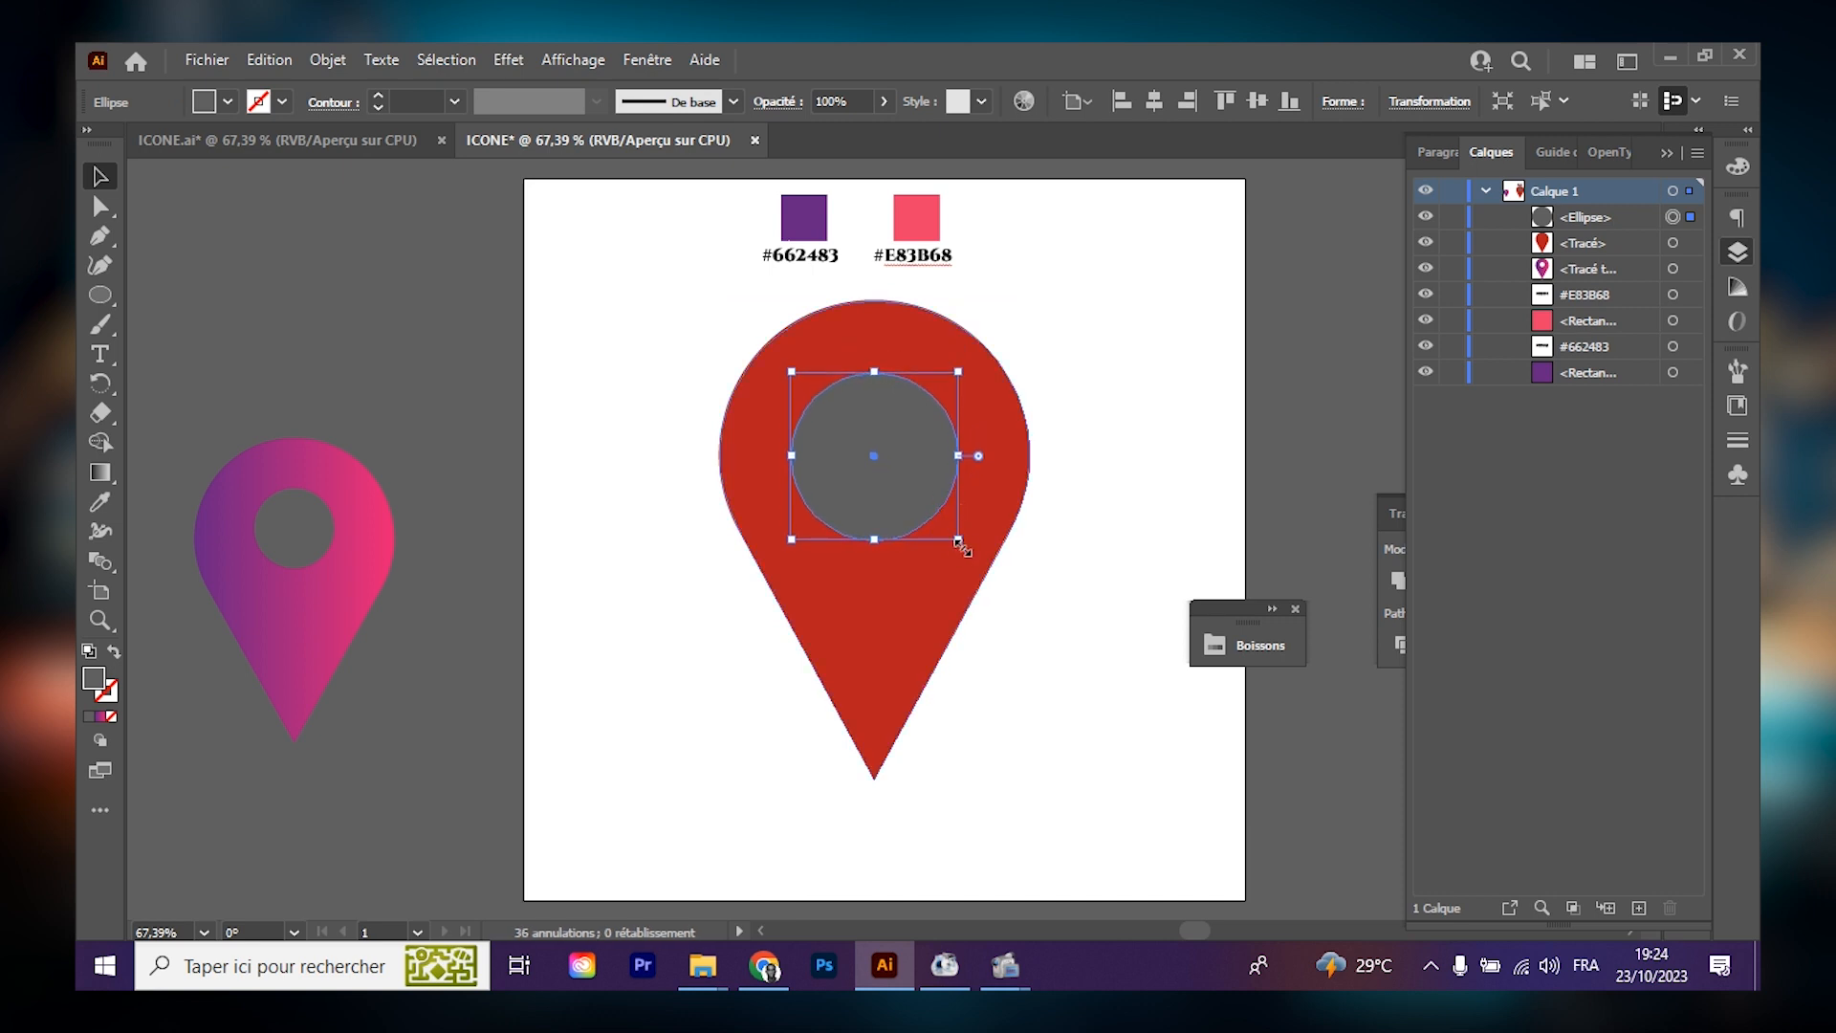
pyautogui.moveTo(959, 543); pyautogui.dragTo(953, 532)
pyautogui.click(1110, 421)
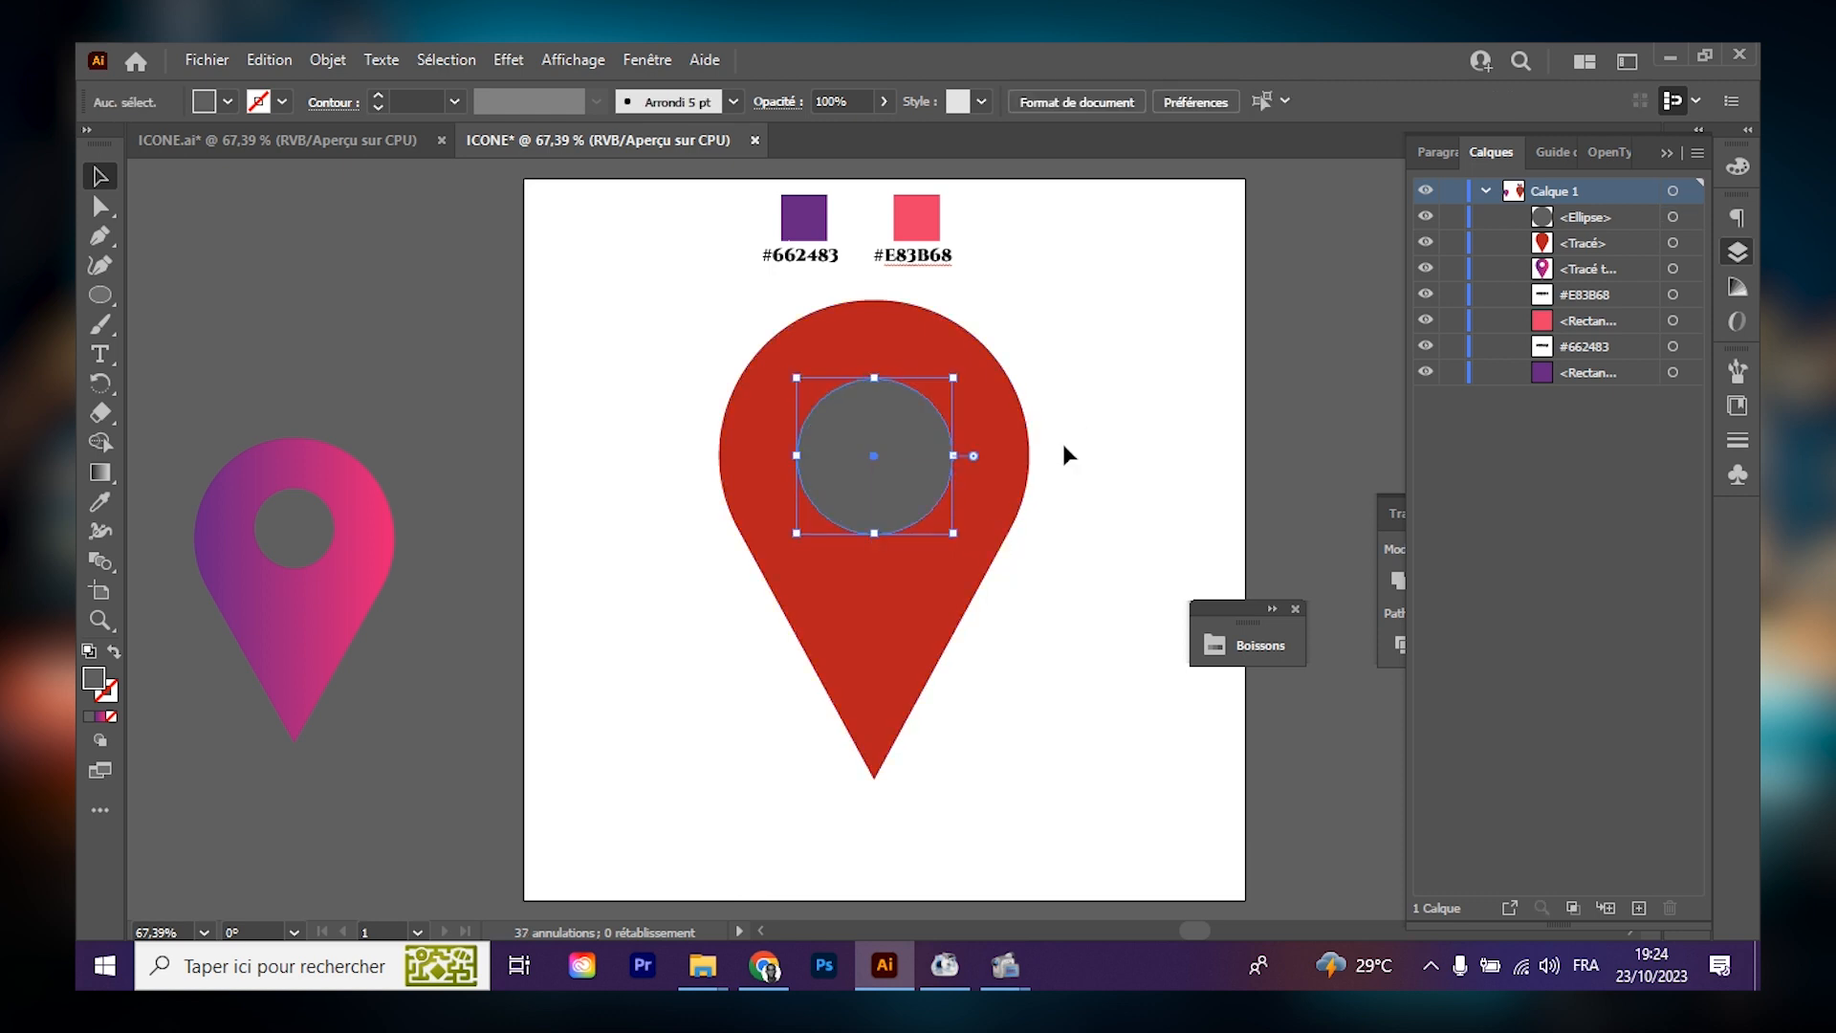
# Nudge the grey circle slightly upward inside the pin's rounded head.
pyautogui.click(873, 460)
pyautogui.press('Up')
pyautogui.press('Up')
pyautogui.press('Up')
pyautogui.press('Up')
pyautogui.press('Up')
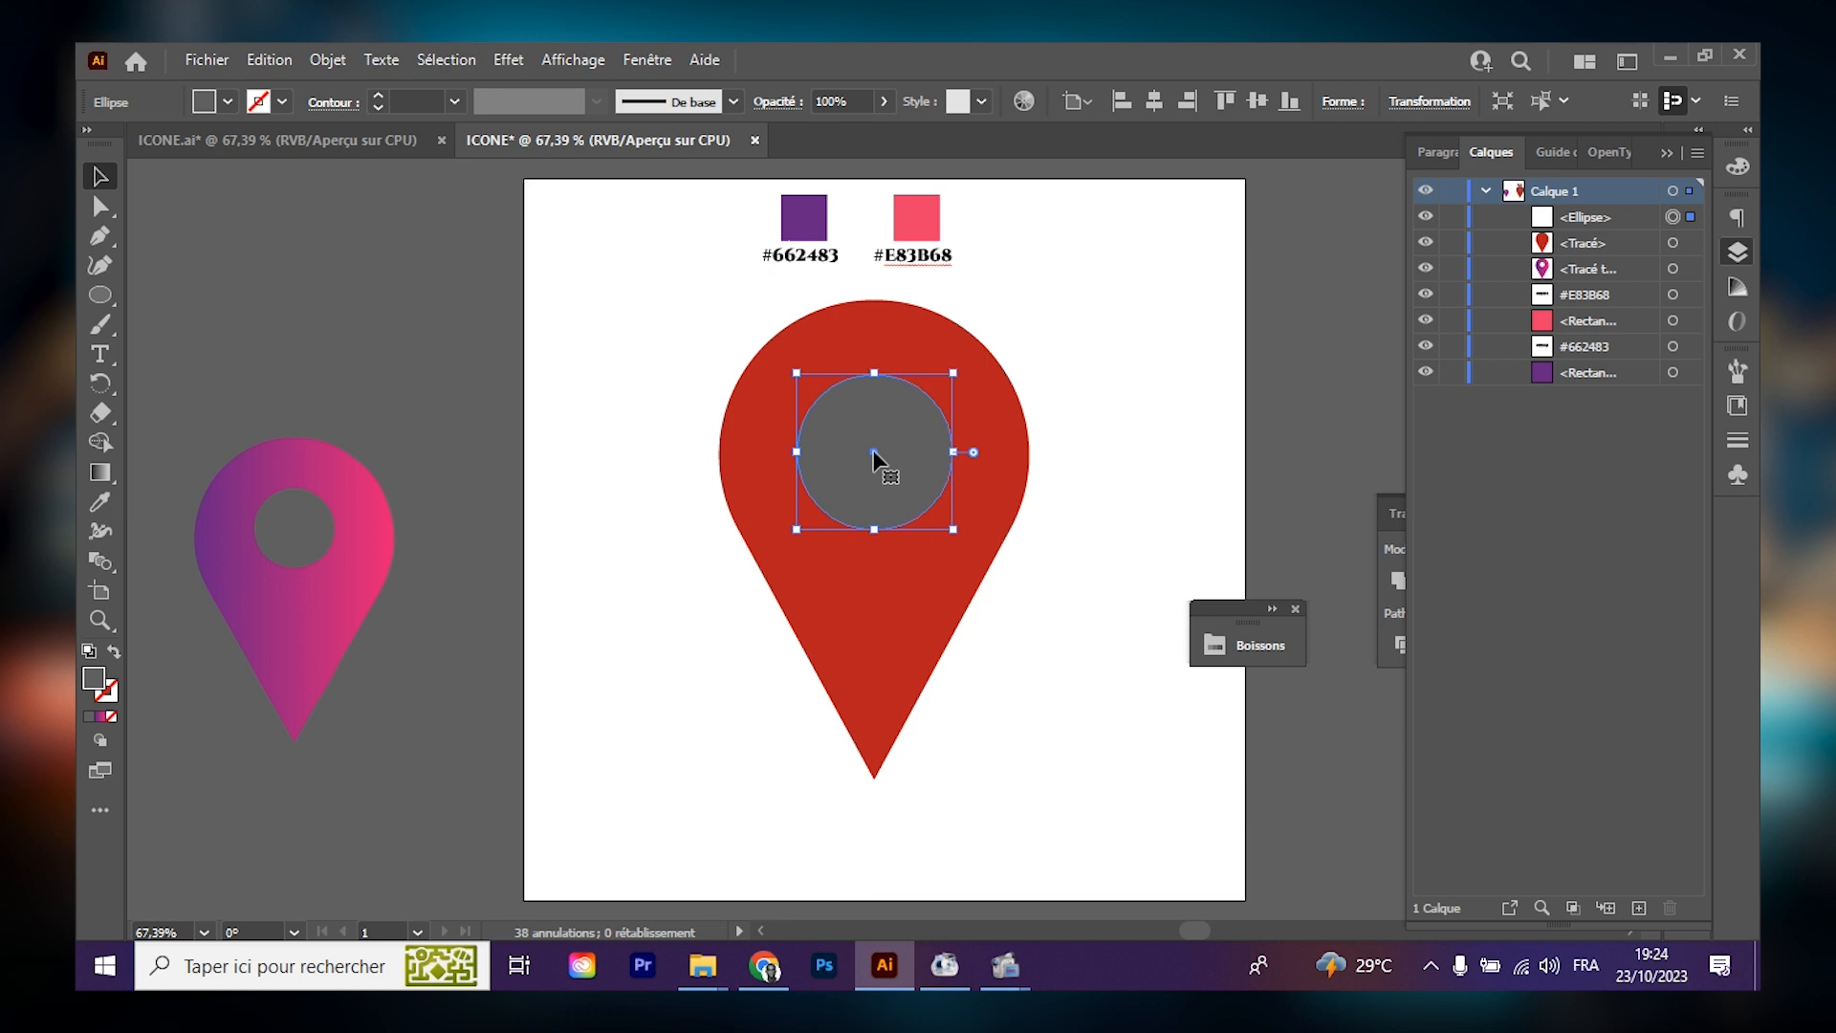
# Cut the grey circle out of the red pin with the Shape Builder tool and select the resulting pin.
pyautogui.keyDown('shift'); pyautogui.click(755, 457); pyautogui.keyUp('shift')
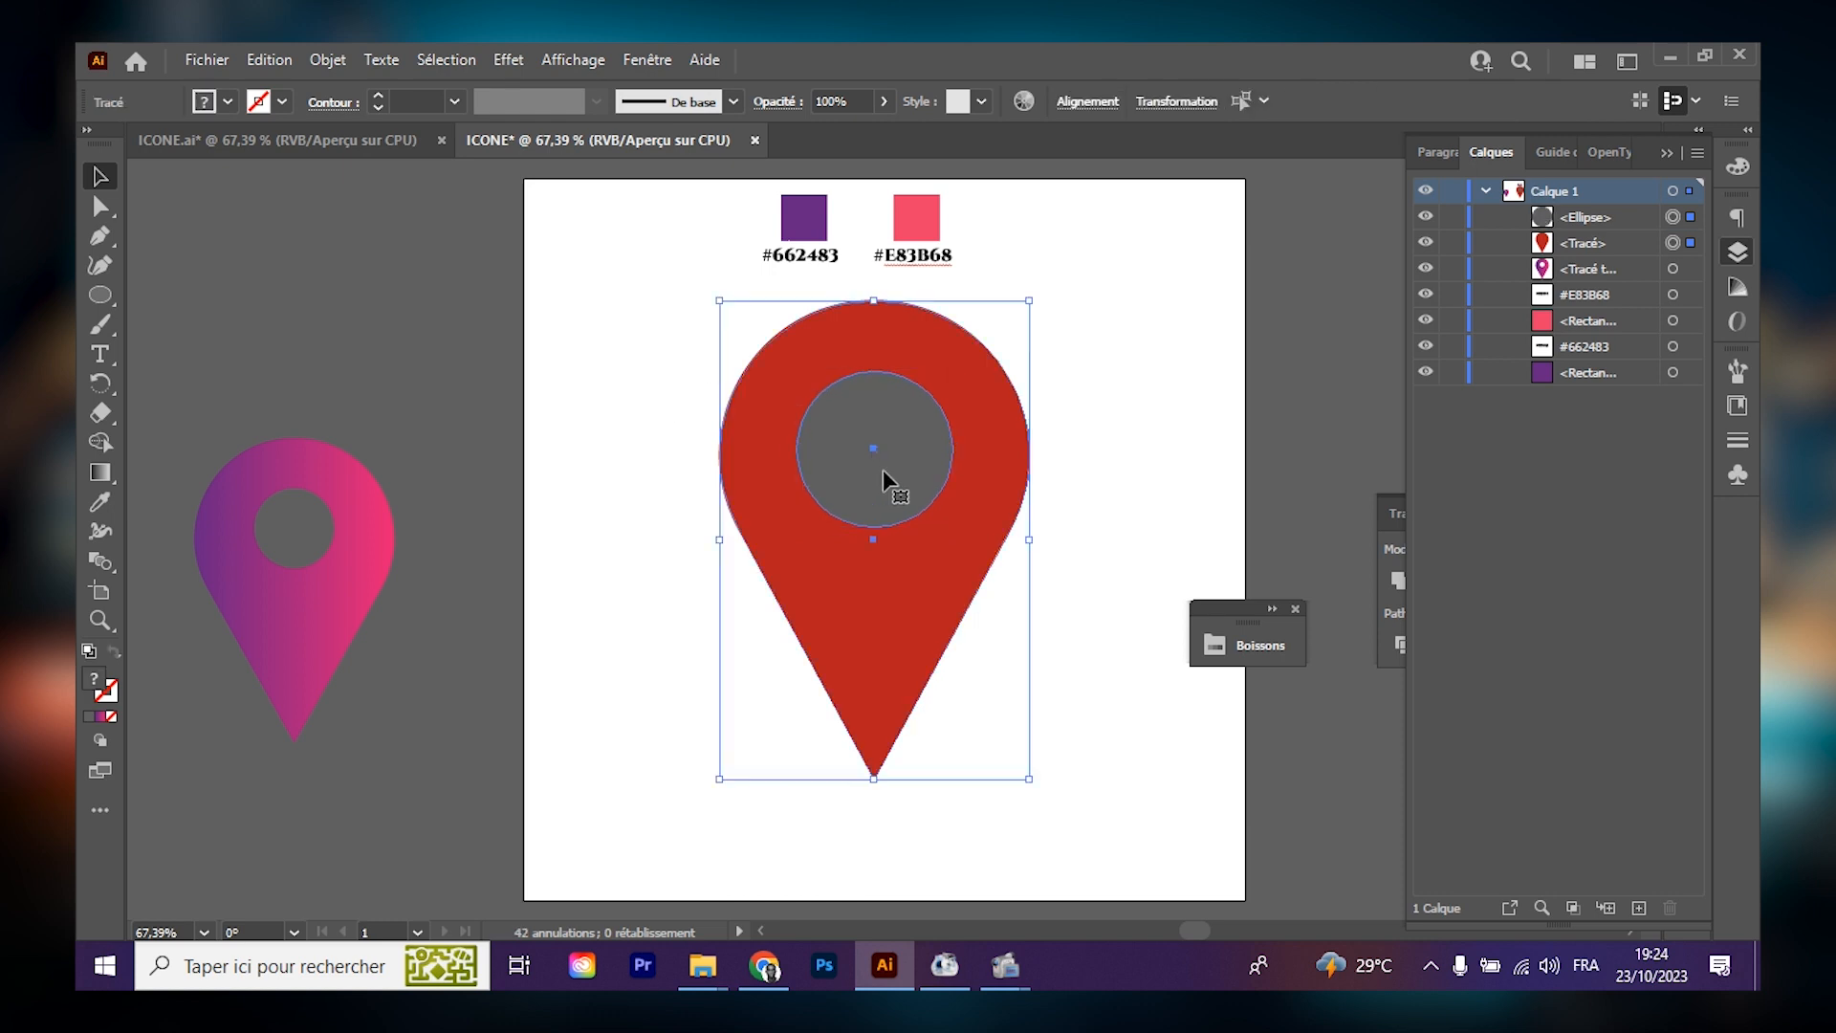
pyautogui.click(102, 419)
pyautogui.click(102, 441)
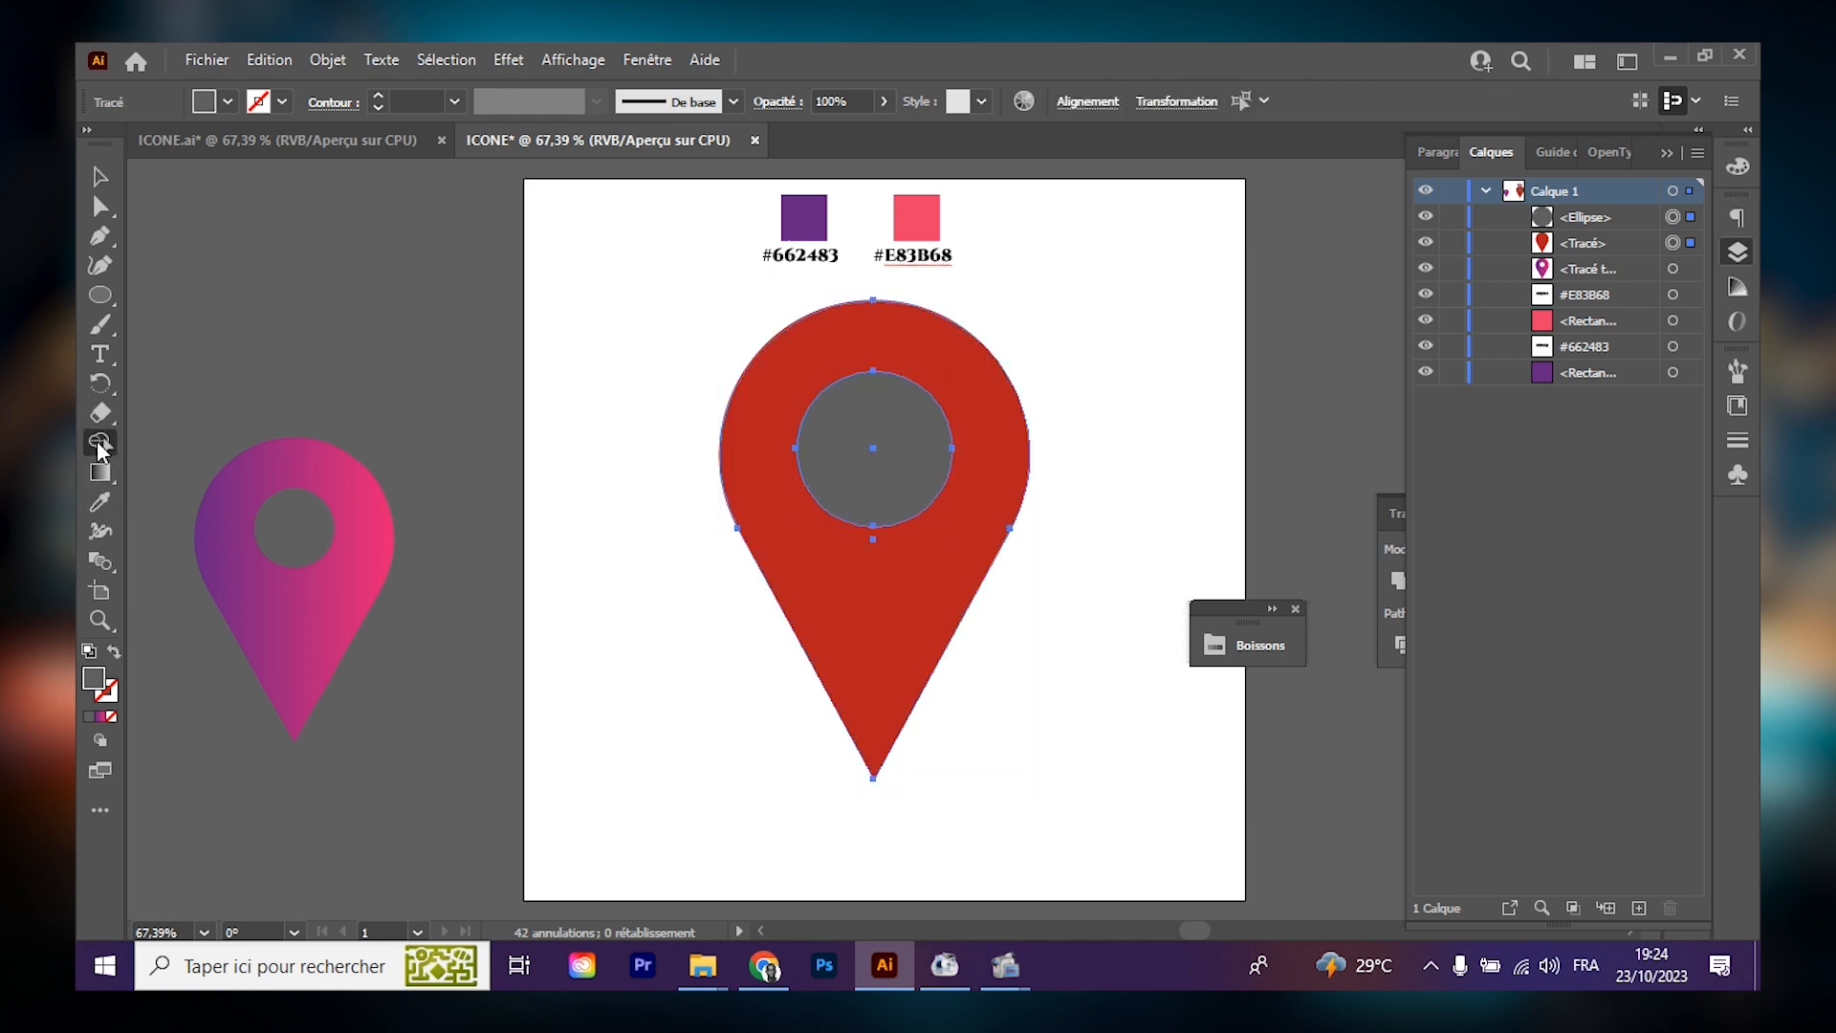
pyautogui.click(916, 432)
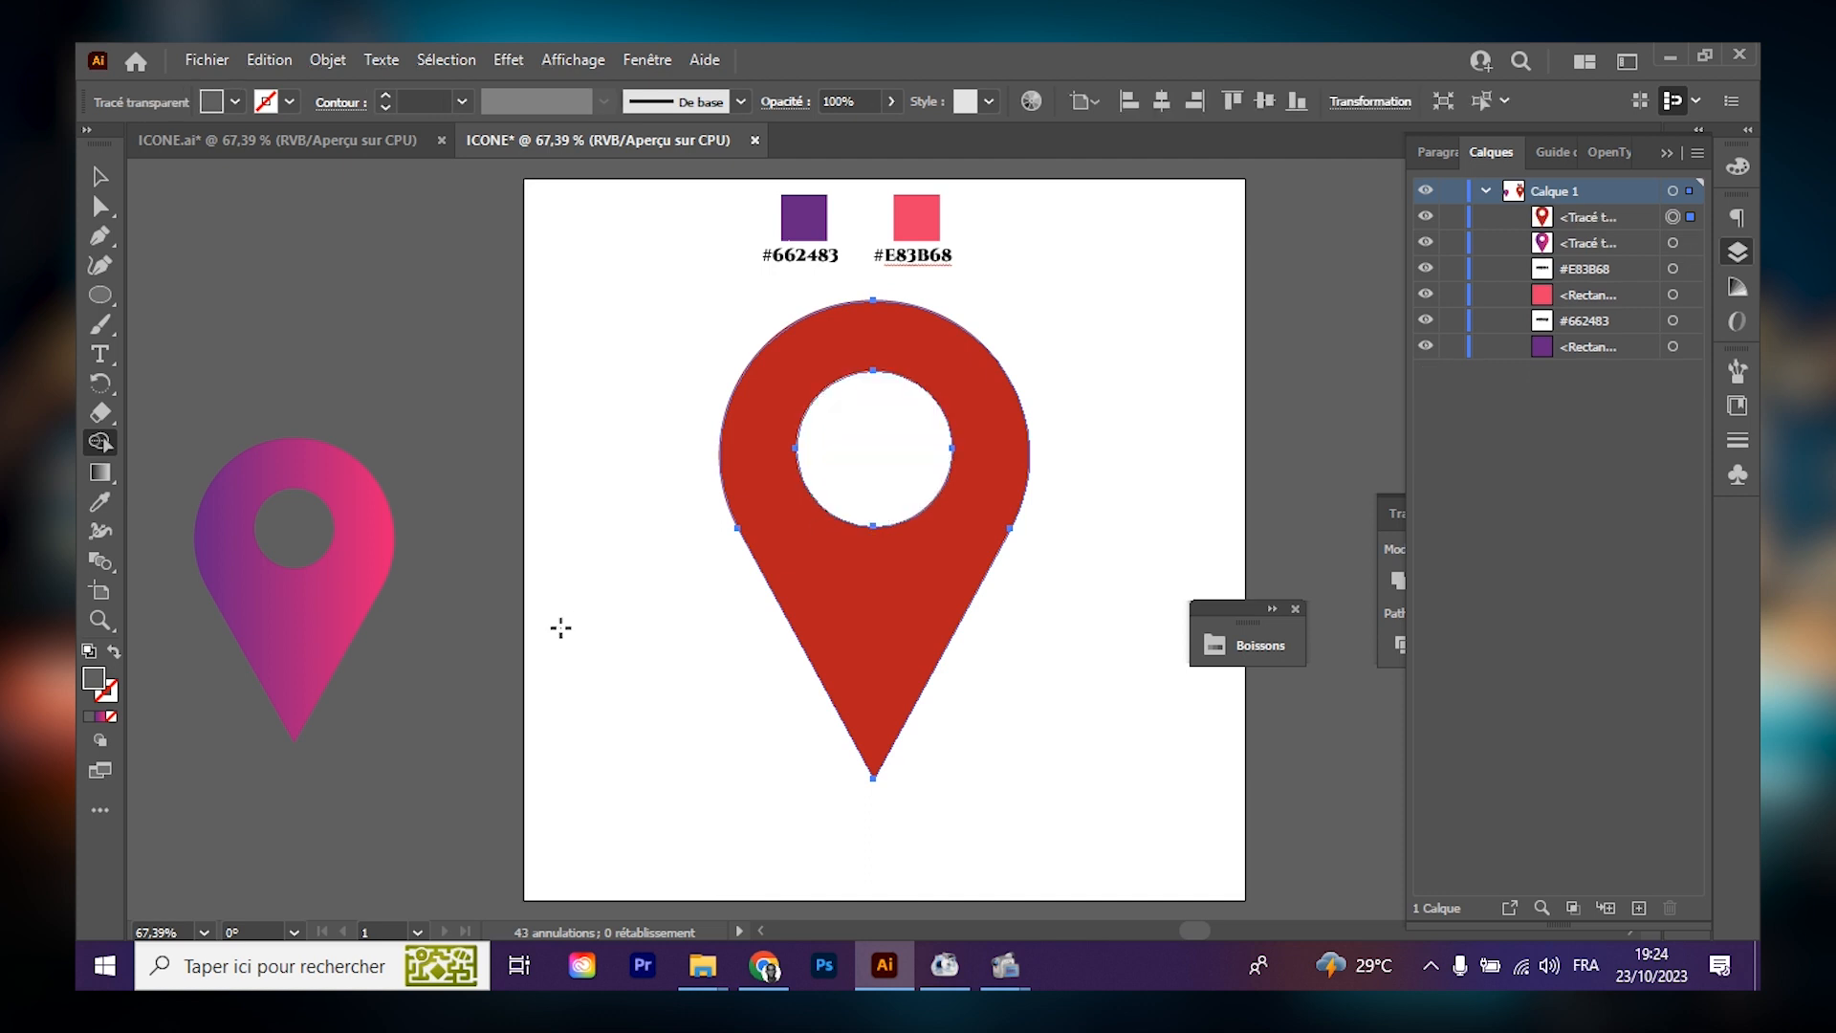
pyautogui.press('v')
pyautogui.click(632, 548)
pyautogui.click(801, 419)
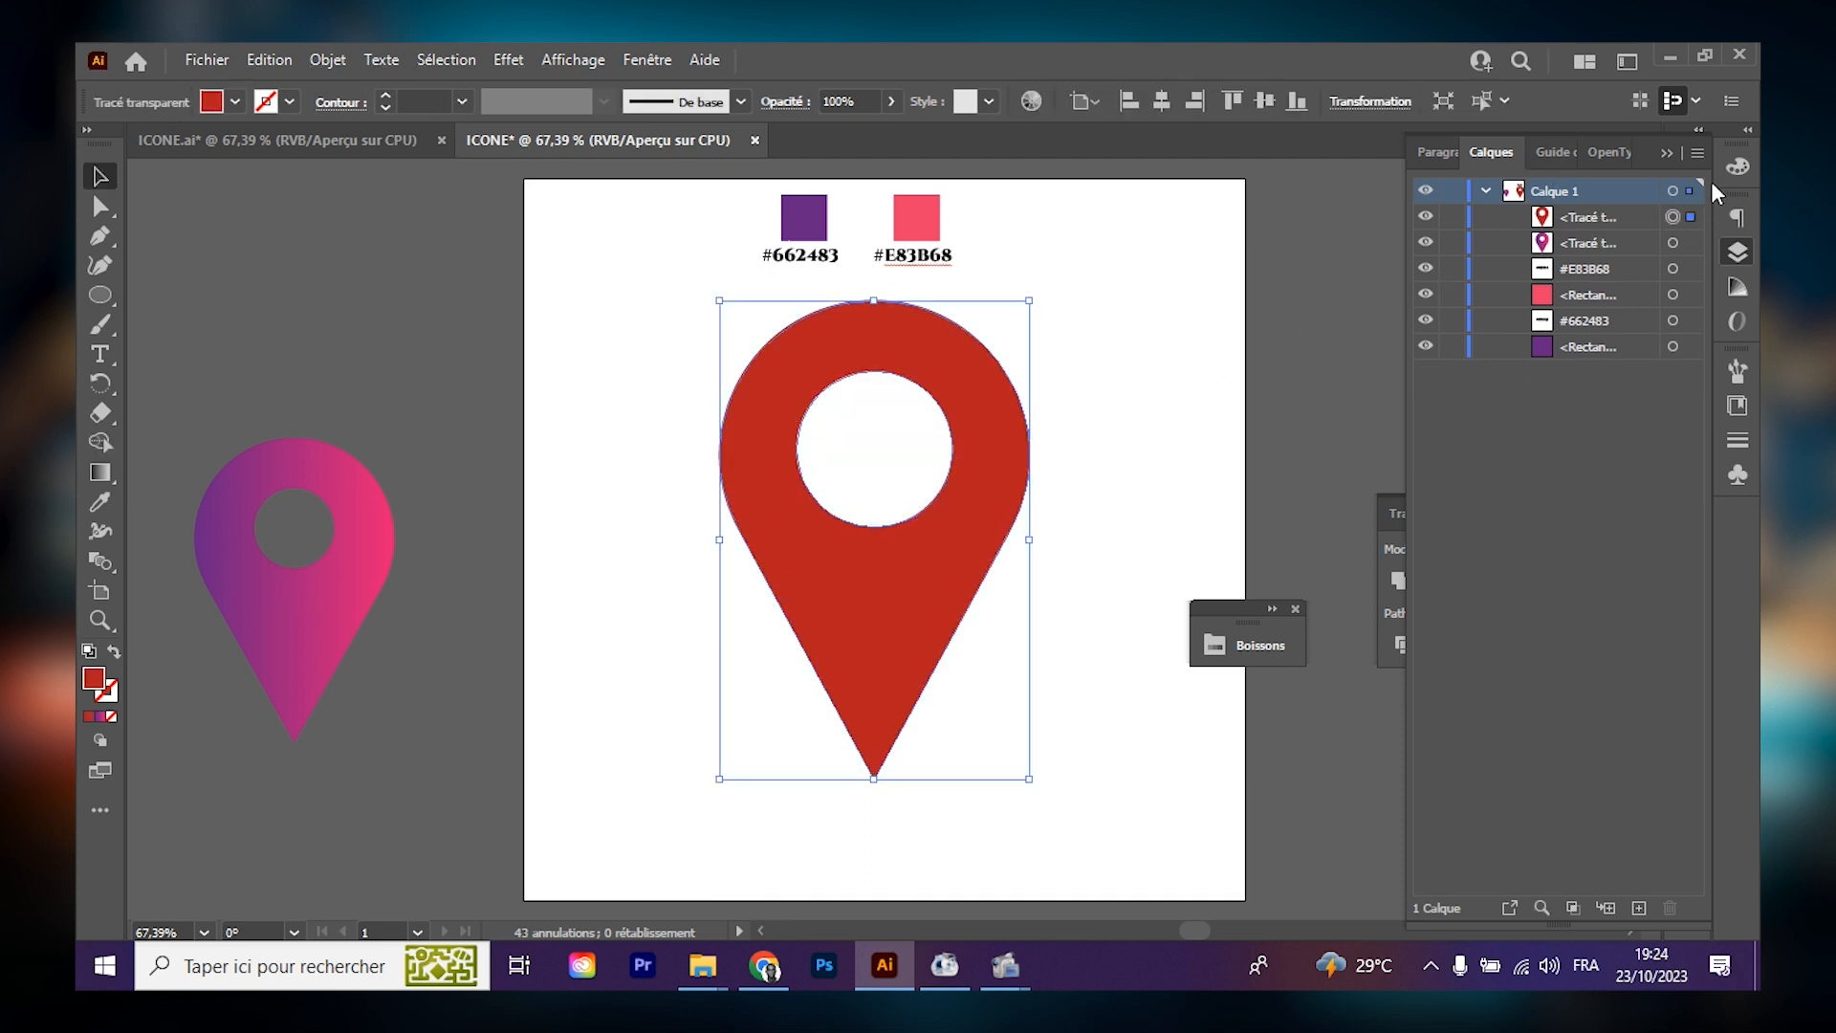
# Fill the pin with the linear purple-to-pink gradient at 0°.
pyautogui.click(1662, 158)
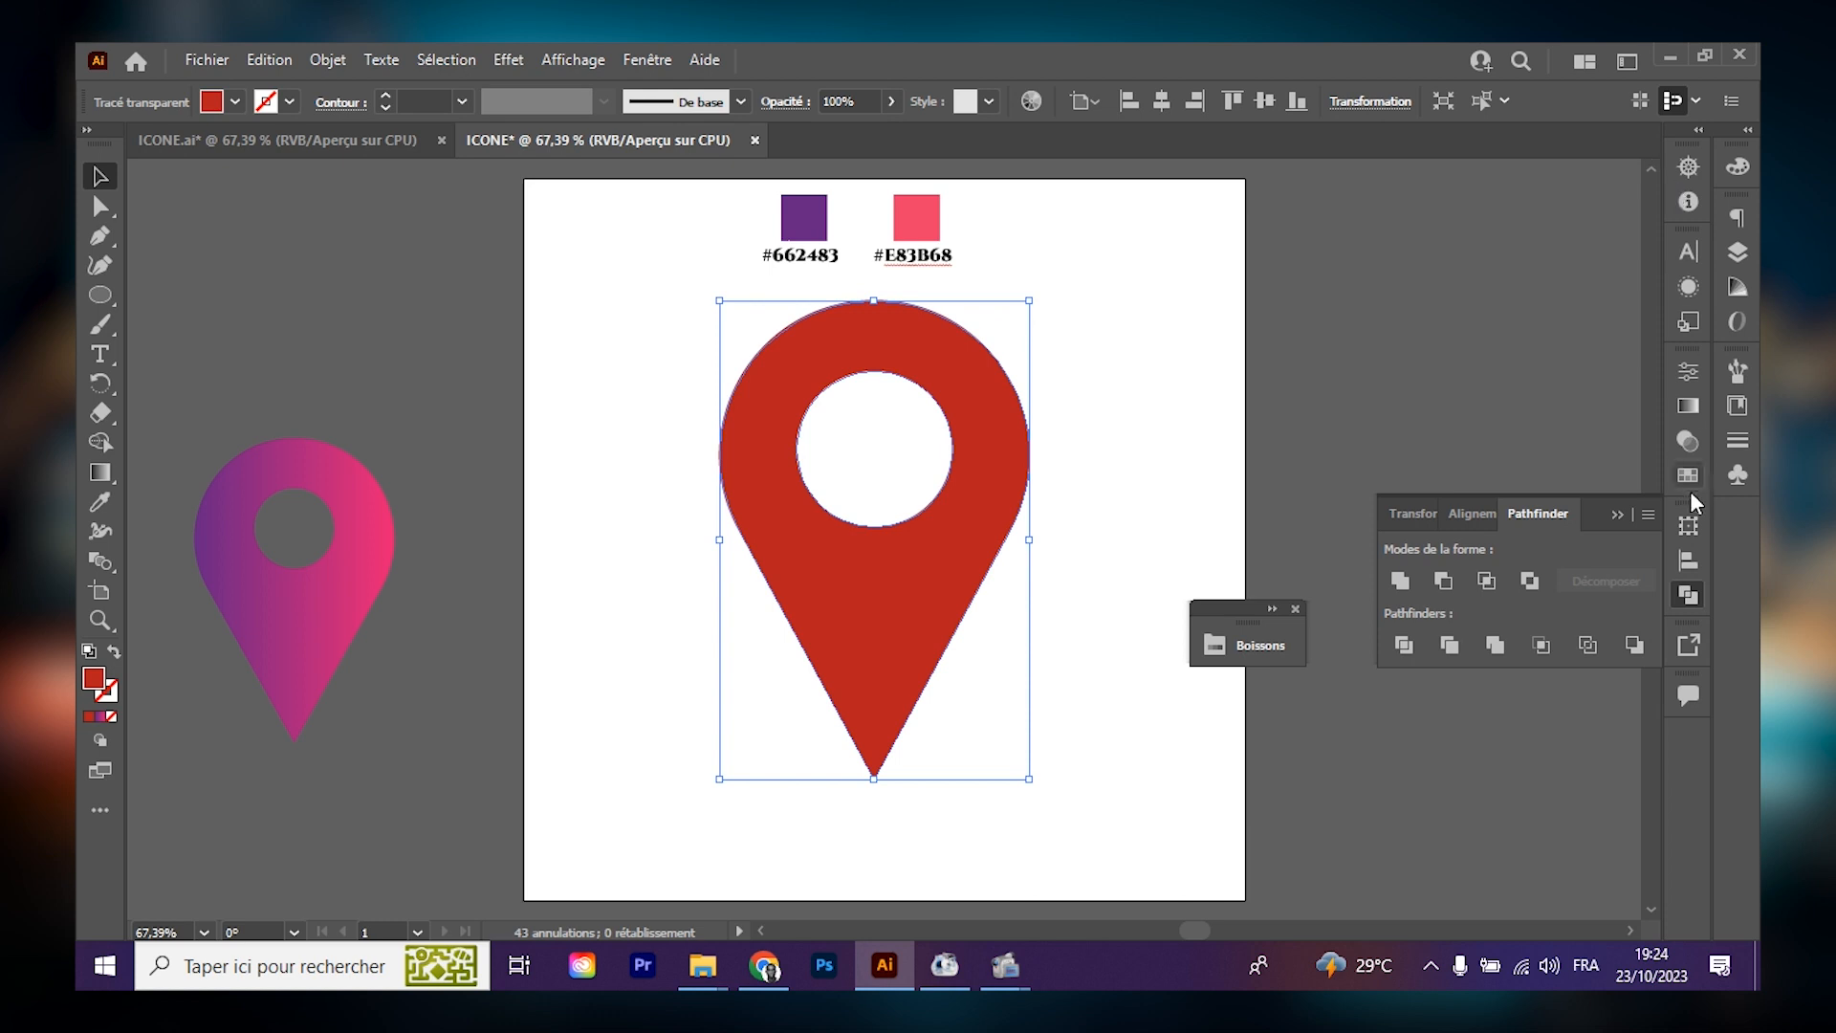
pyautogui.click(1686, 406)
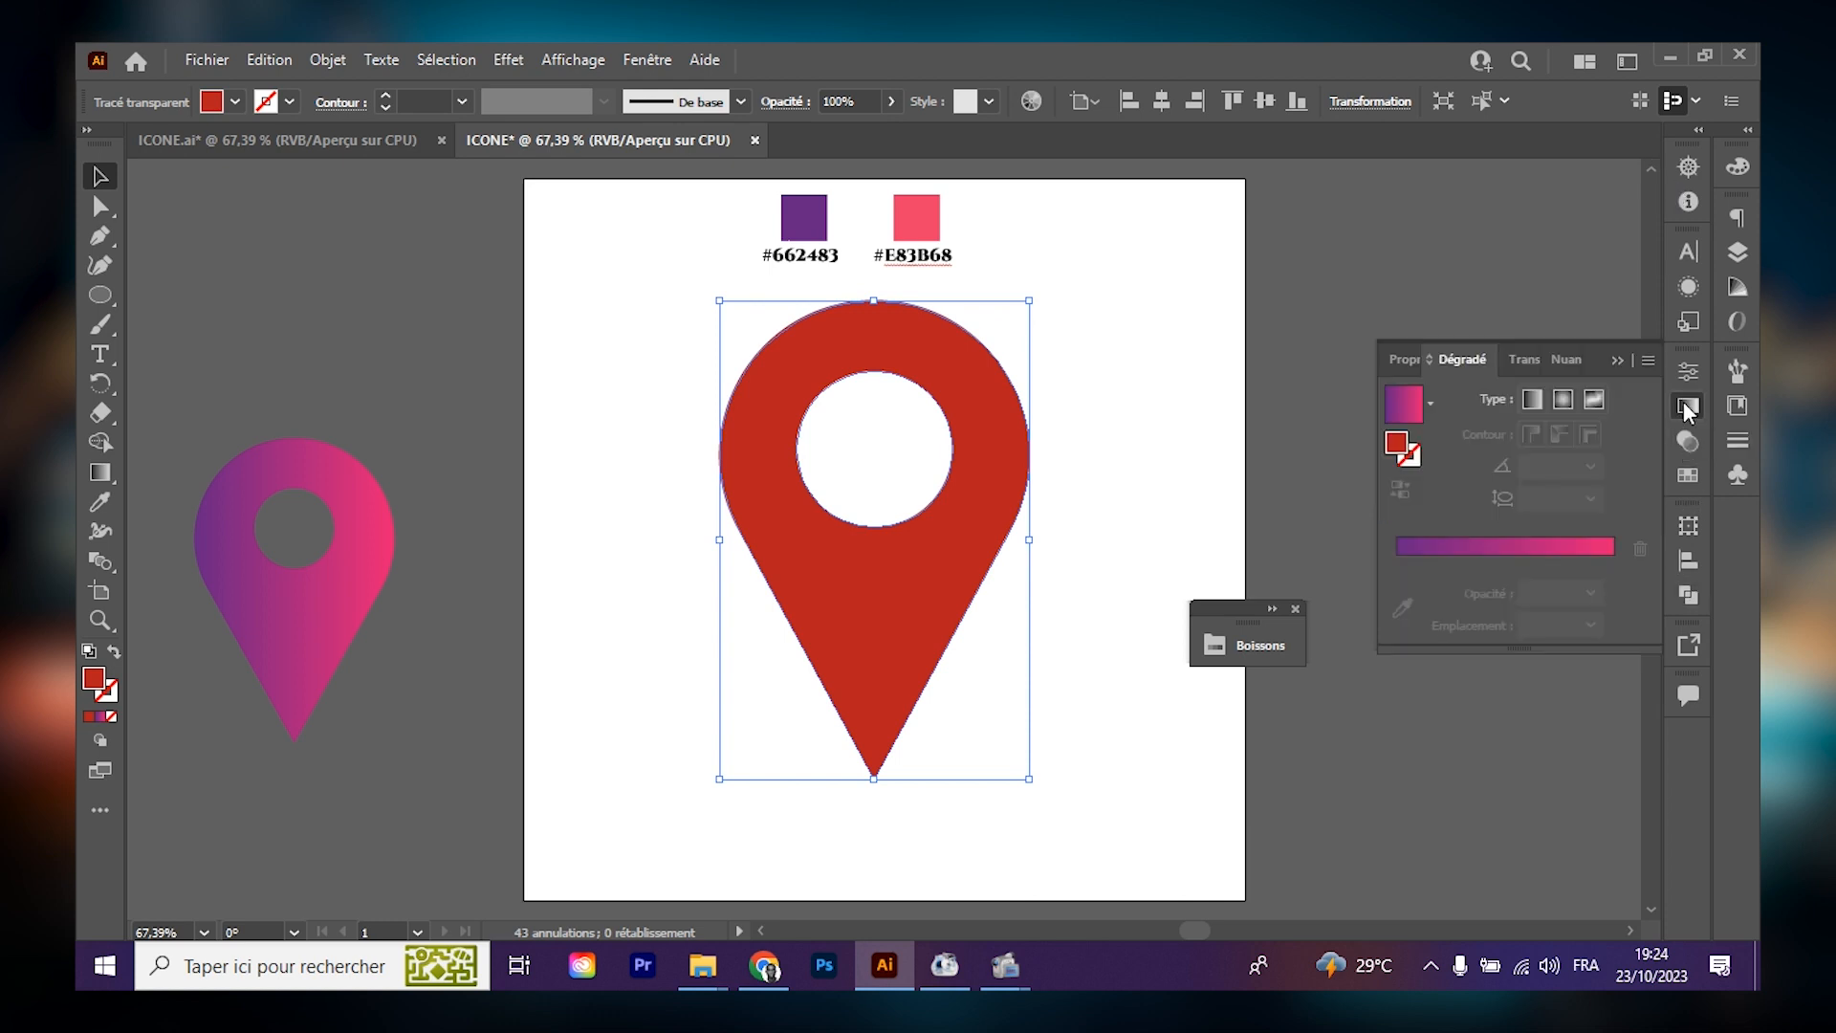
pyautogui.click(643, 64)
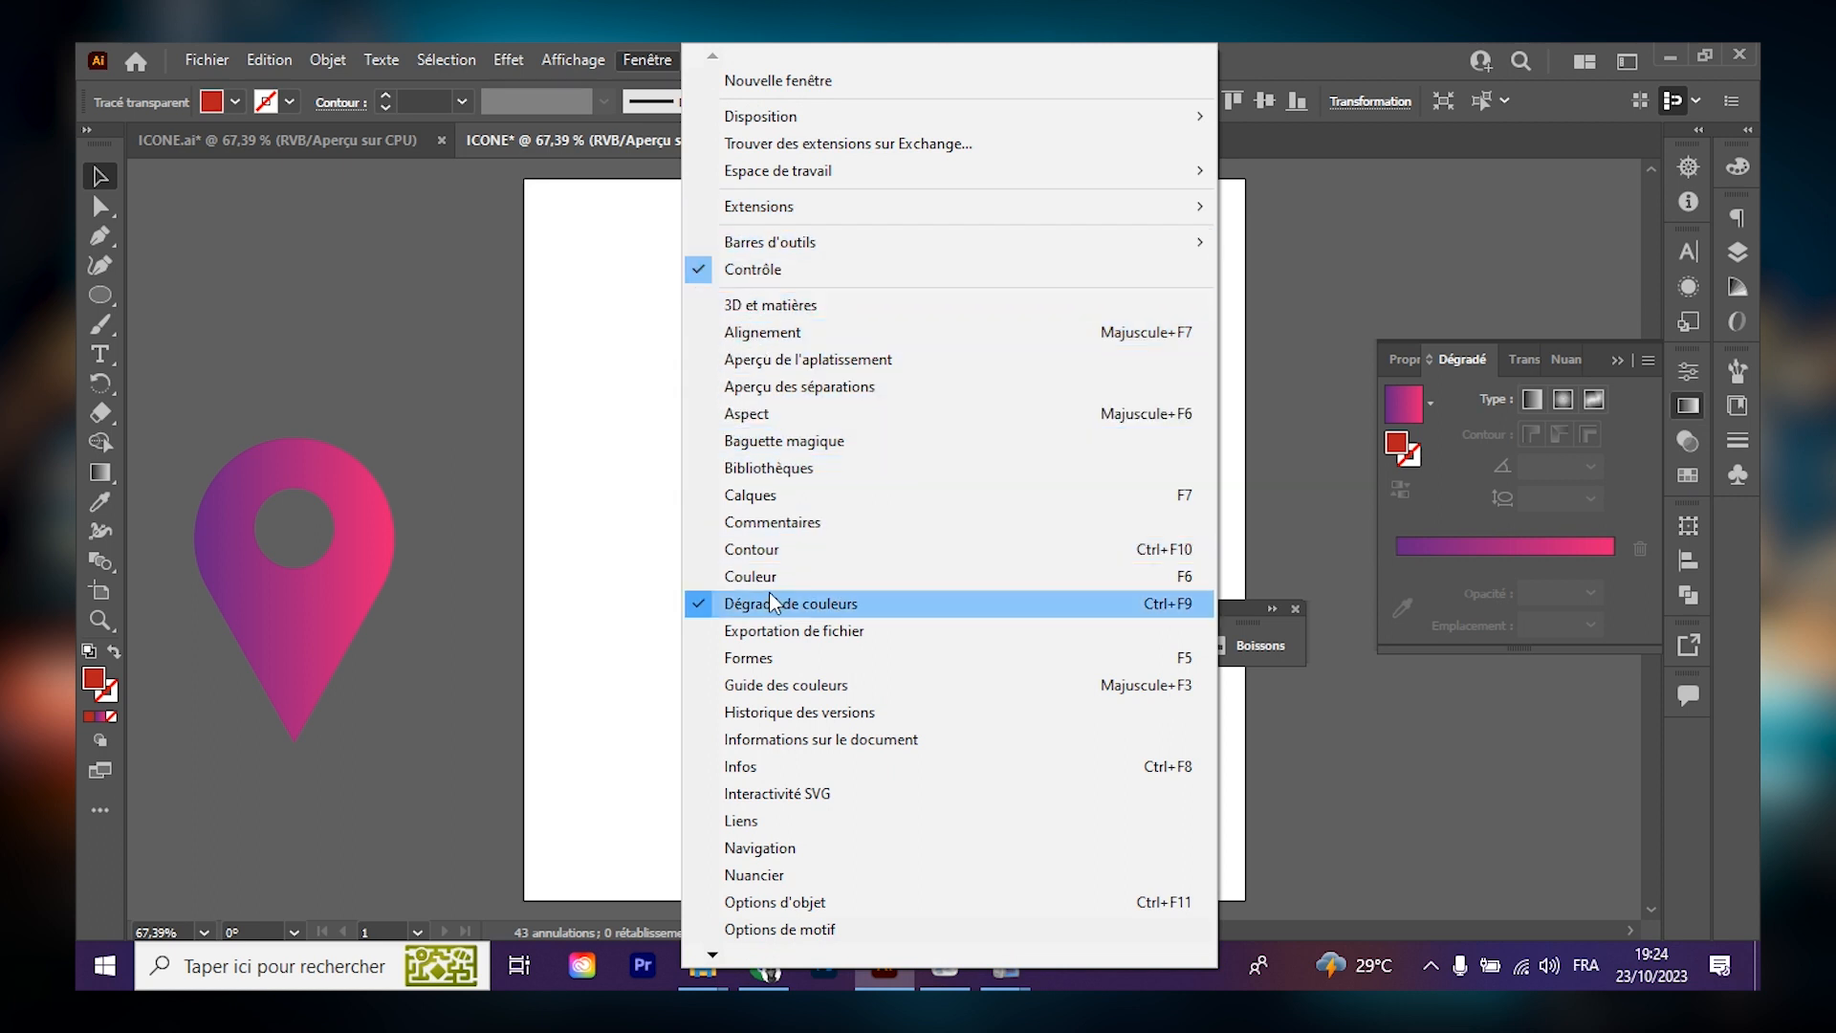
pyautogui.click(1633, 455)
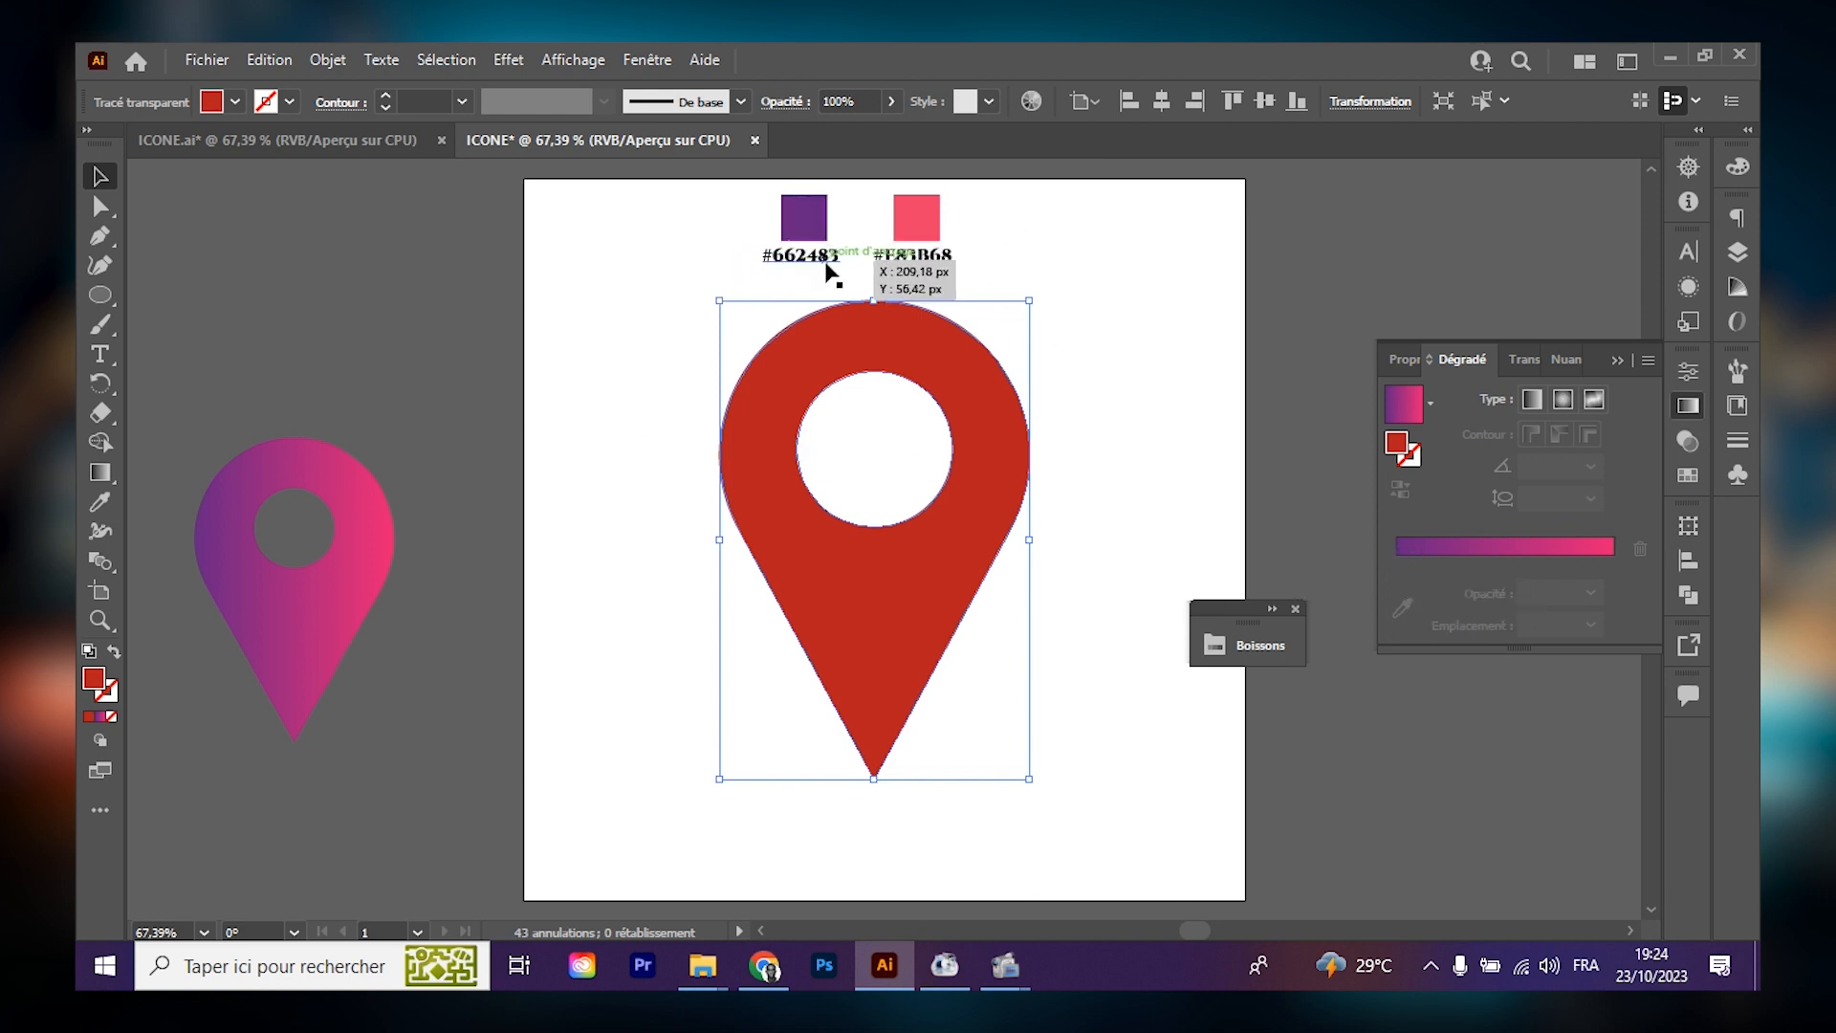
pyautogui.click(1398, 544)
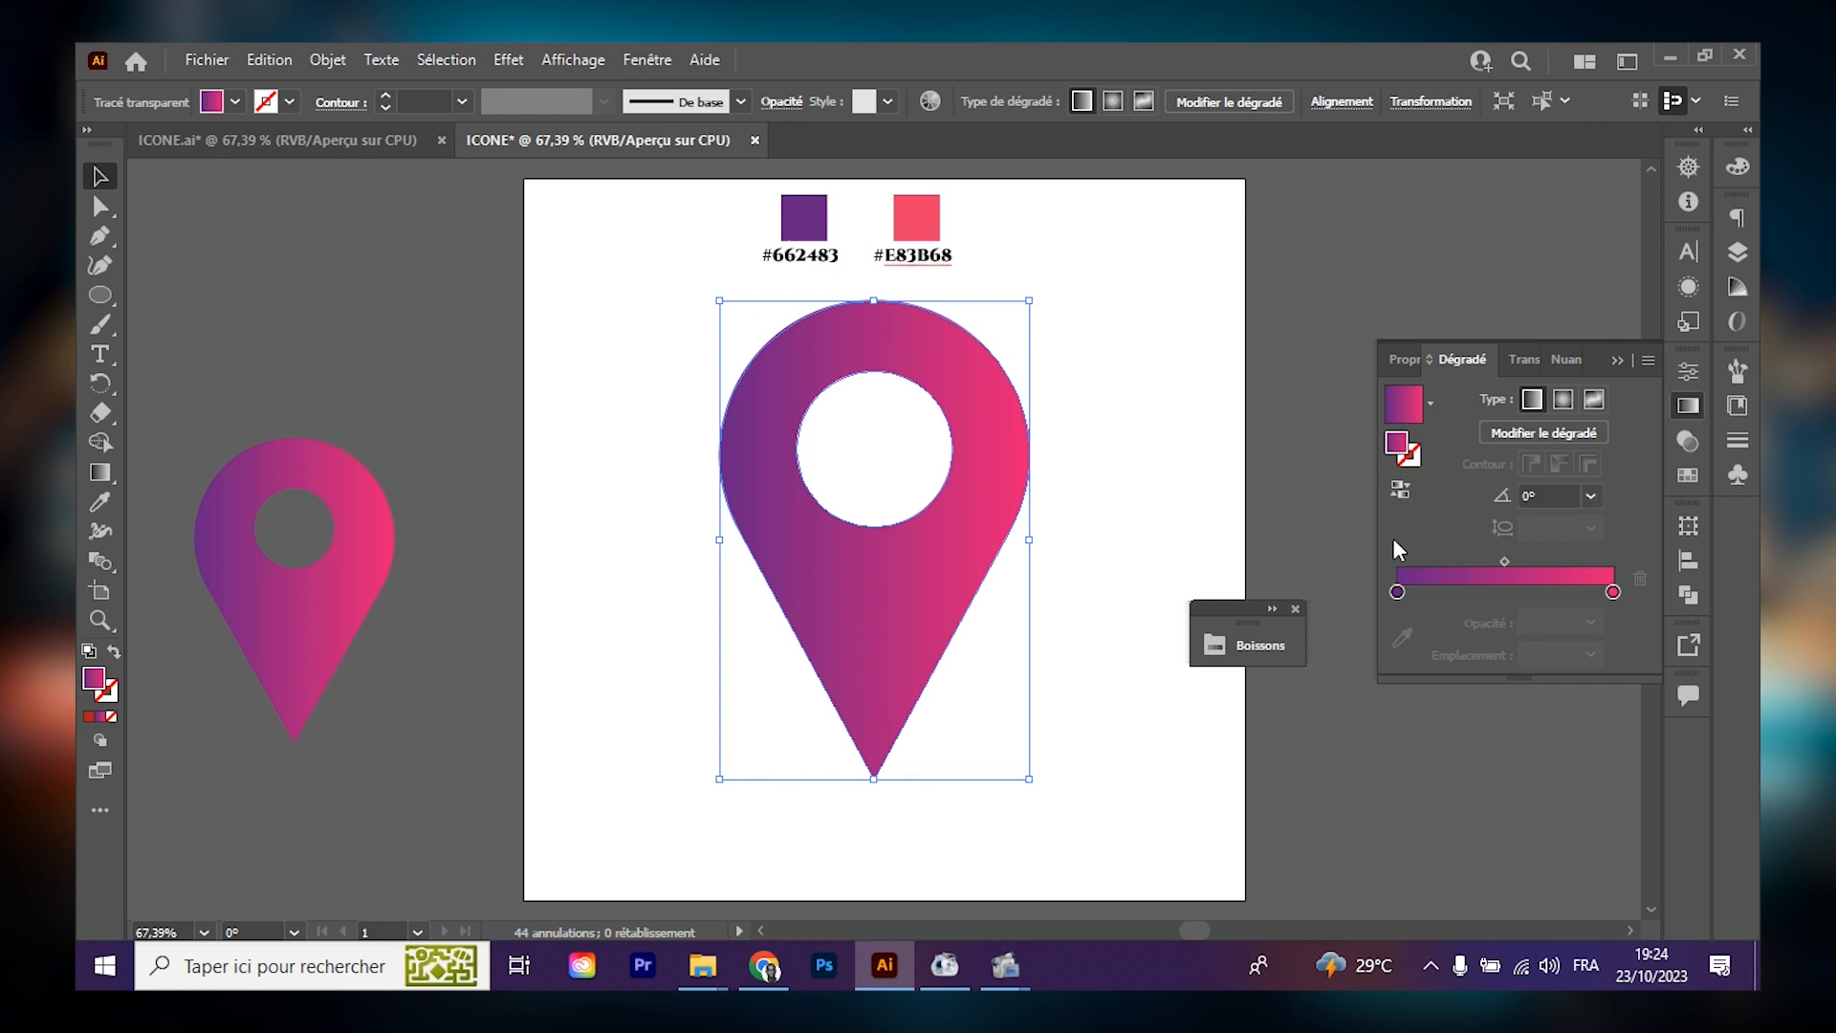
# Try the gradient as a 6 pt outline on the pin, and swap it back to the fill.
pyautogui.click(113, 652)
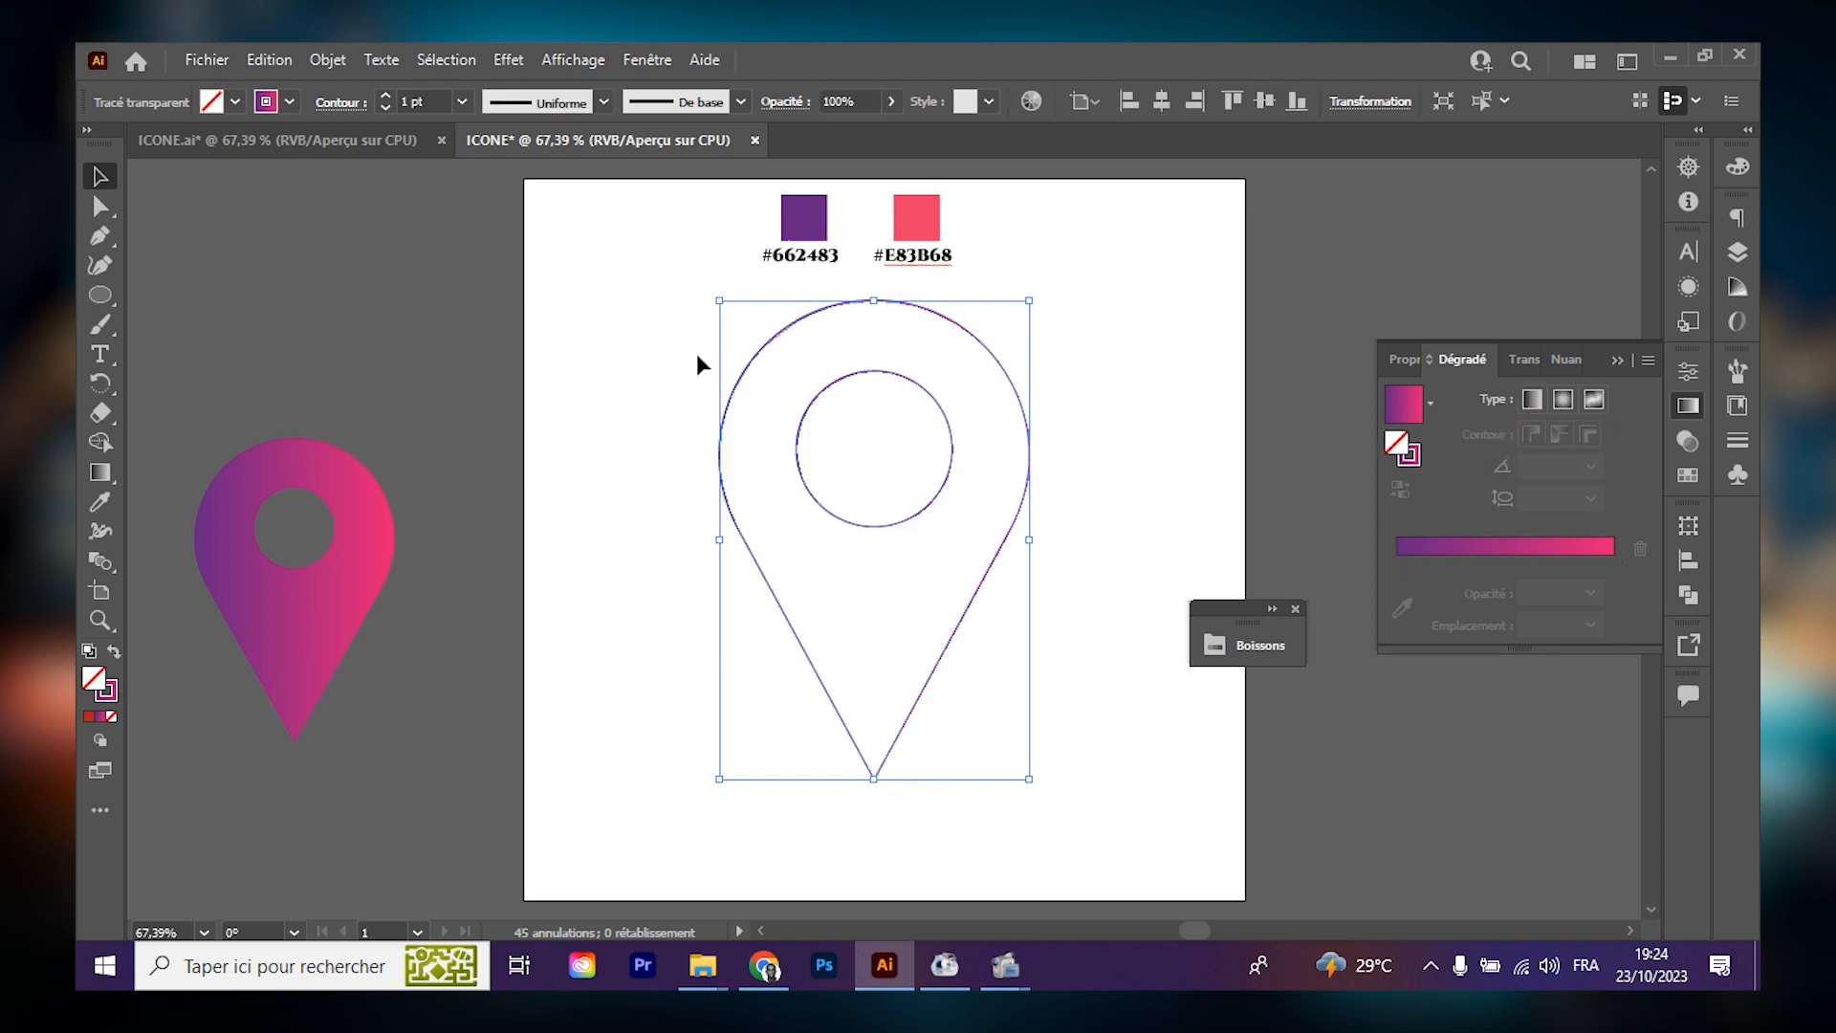
pyautogui.click(387, 97)
pyautogui.click(386, 97)
pyautogui.click(386, 96)
pyautogui.click(387, 97)
pyautogui.click(387, 96)
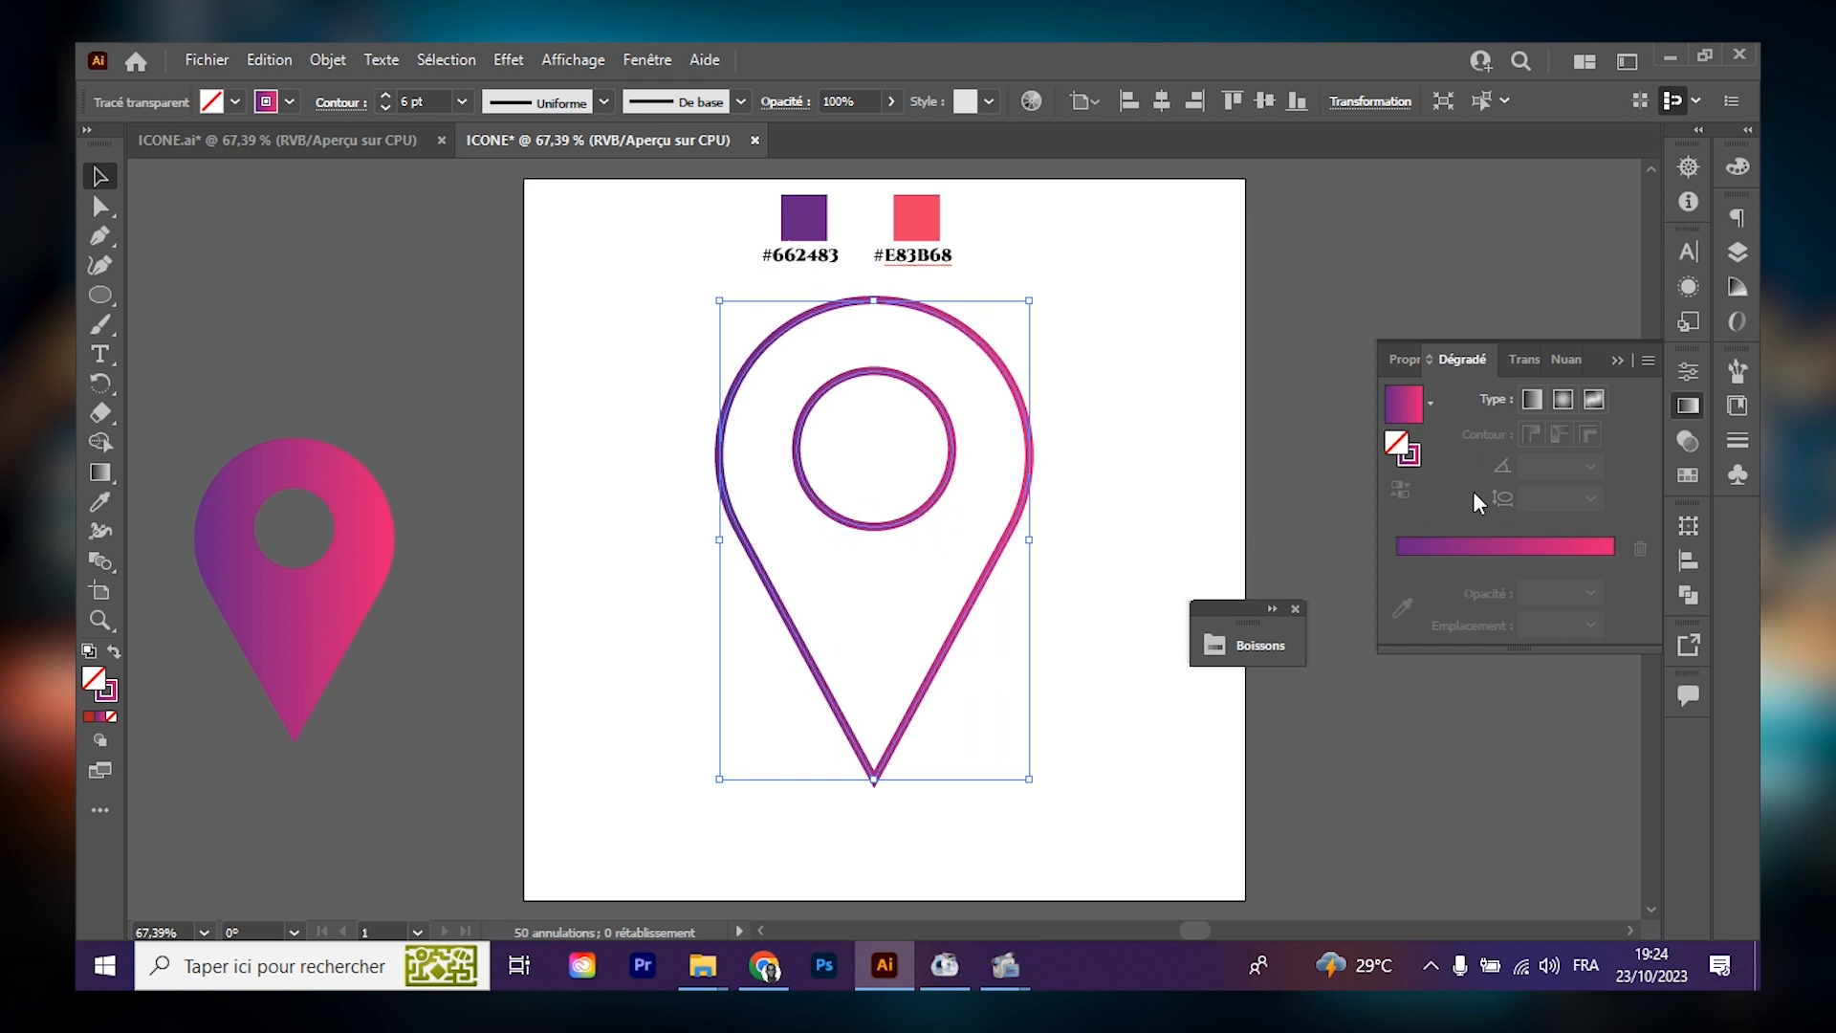
pyautogui.click(113, 652)
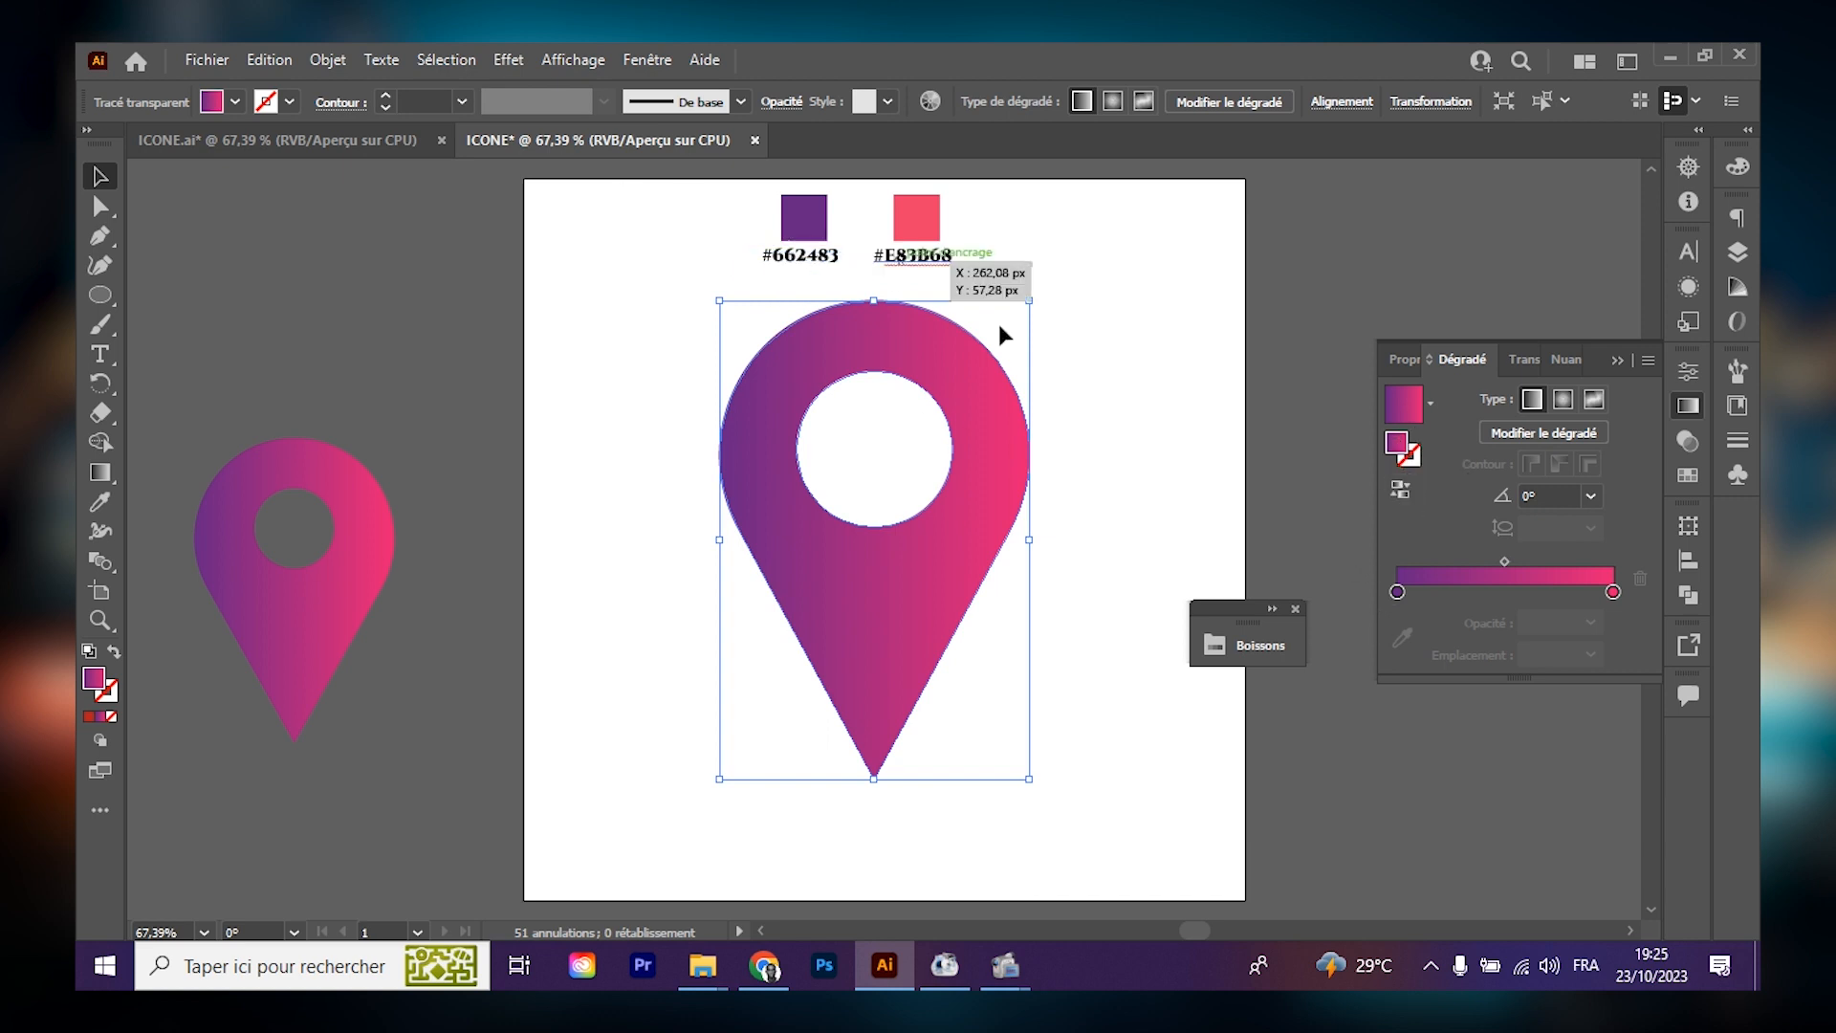
# Set the colour of the gradient's purple start stop to hex 662483.
pyautogui.click(1397, 592)
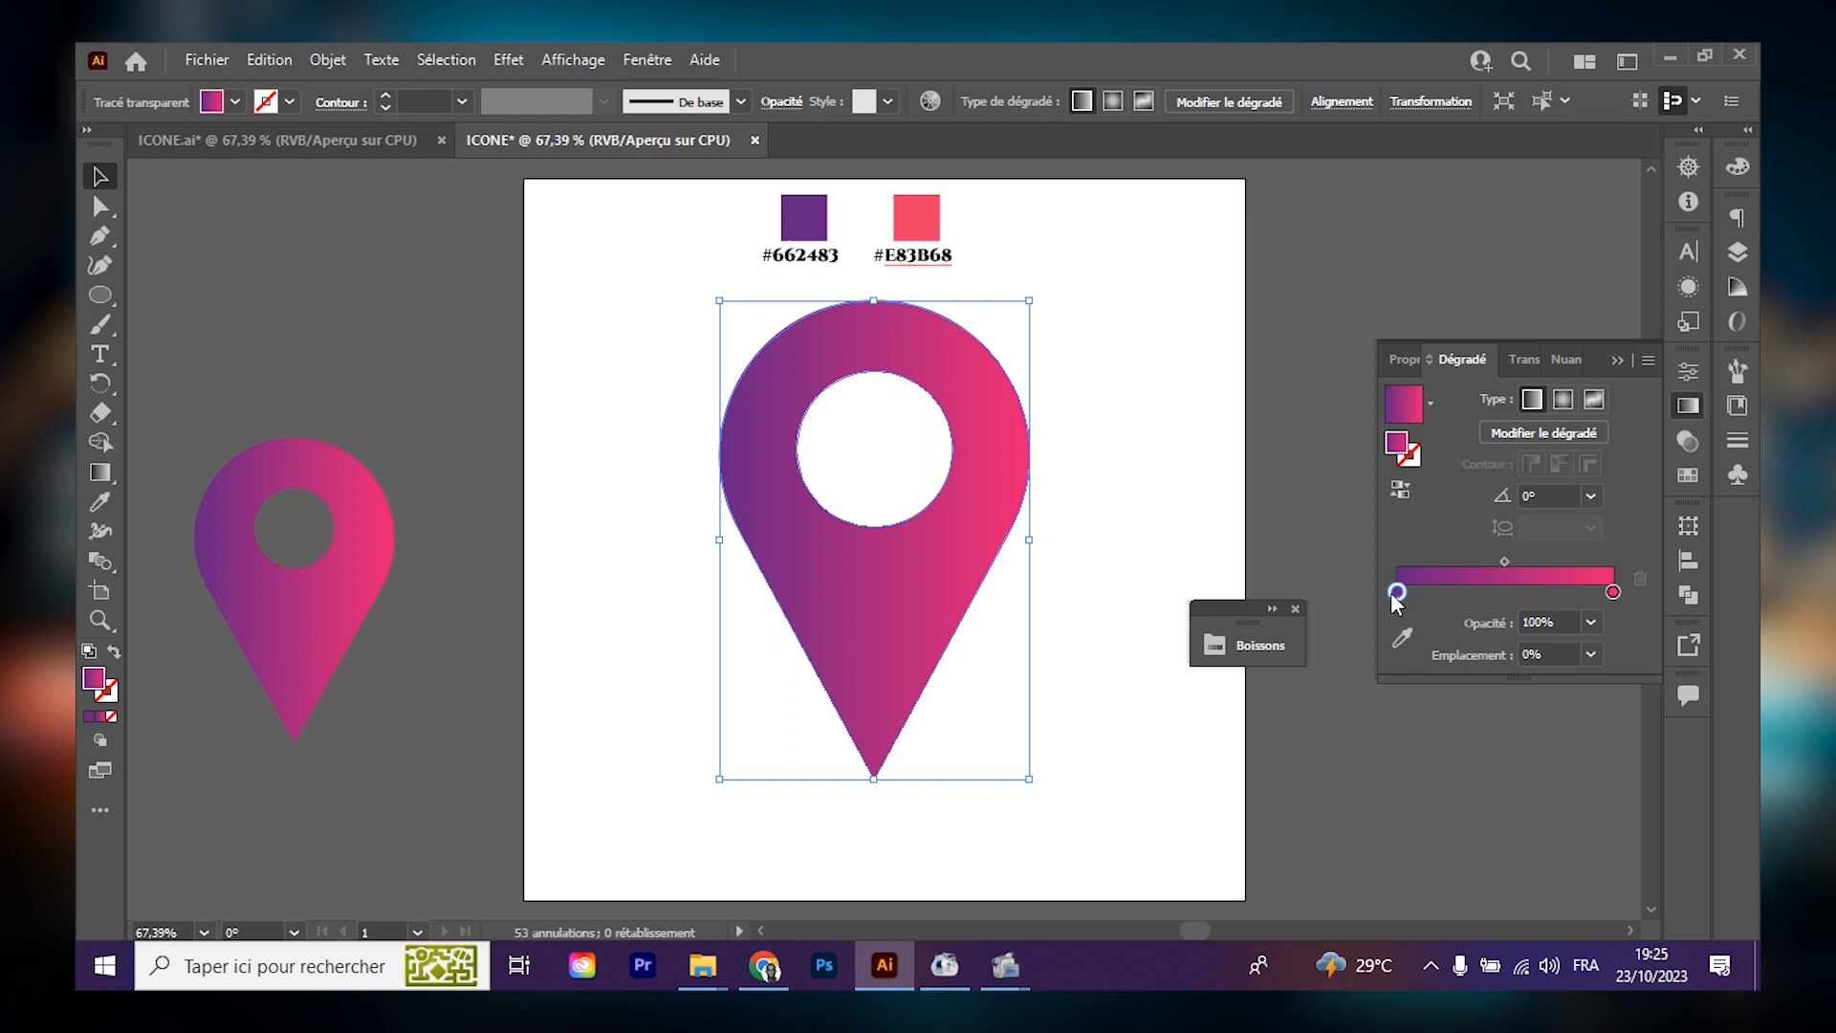
pyautogui.doubleClick(1396, 592)
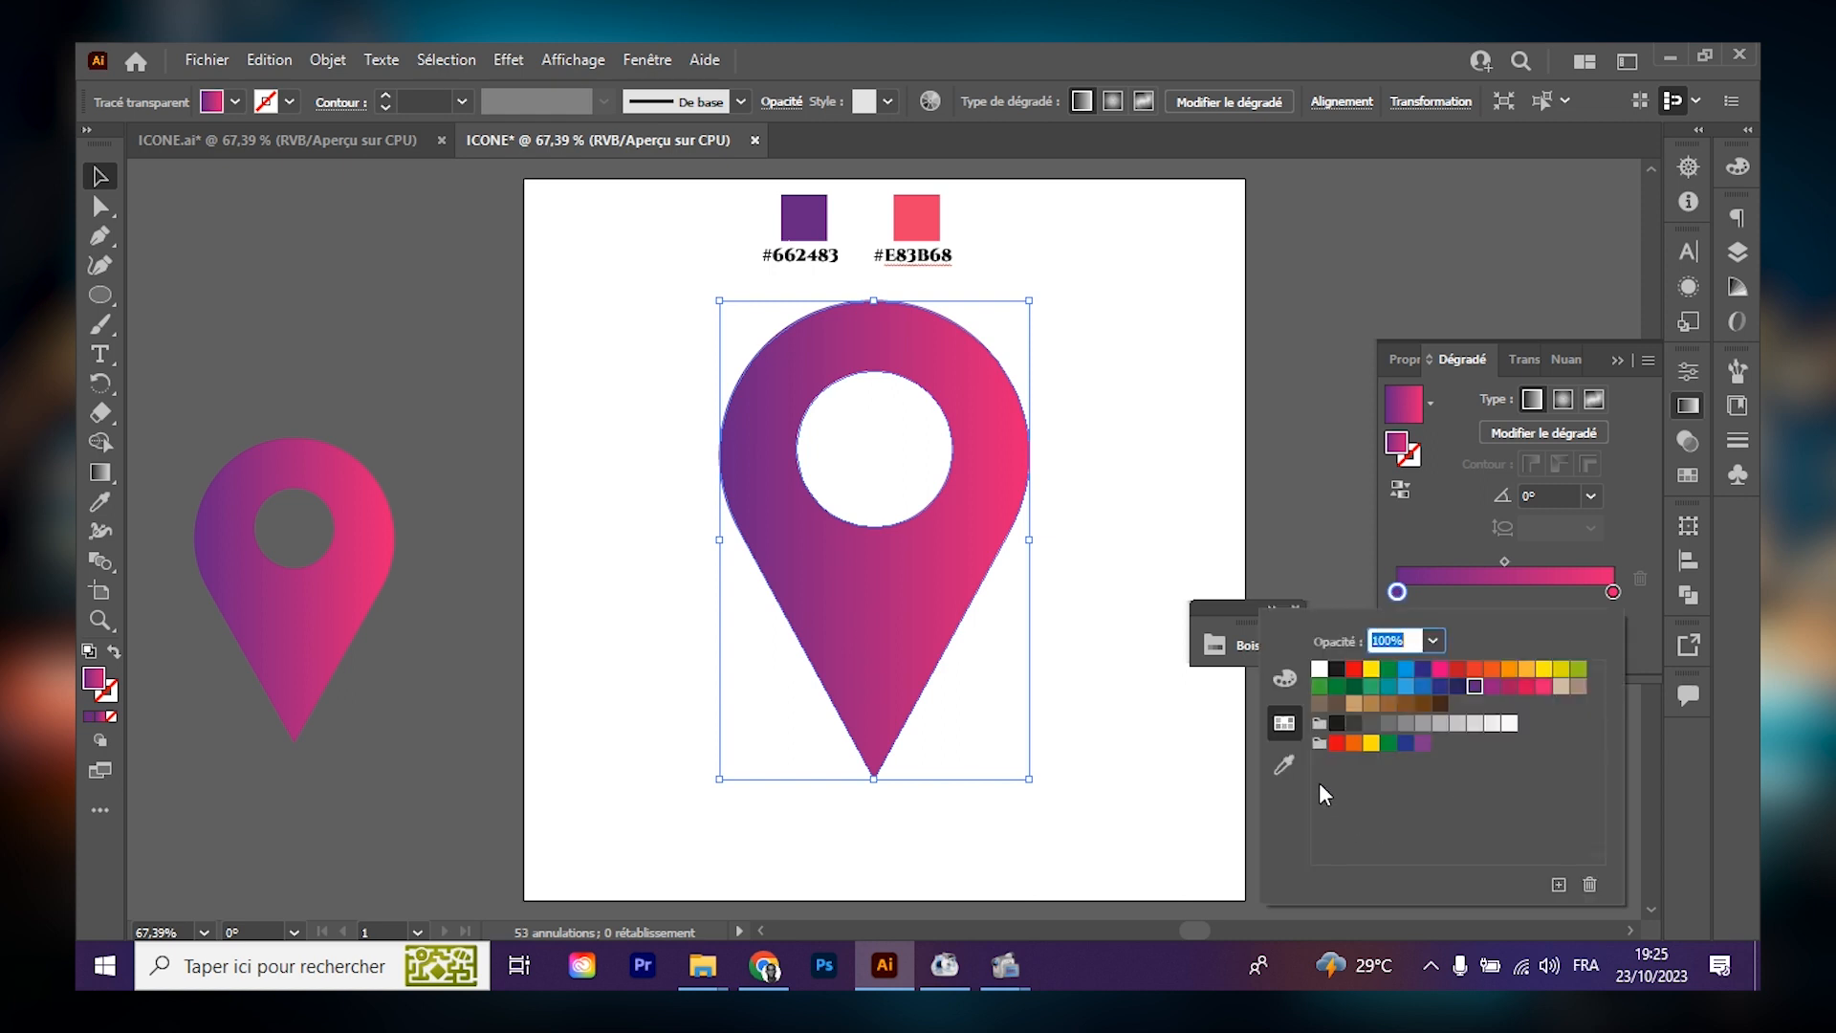
pyautogui.click(1282, 679)
pyautogui.click(1569, 810)
pyautogui.moveTo(1569, 810); pyautogui.dragTo(1511, 811)
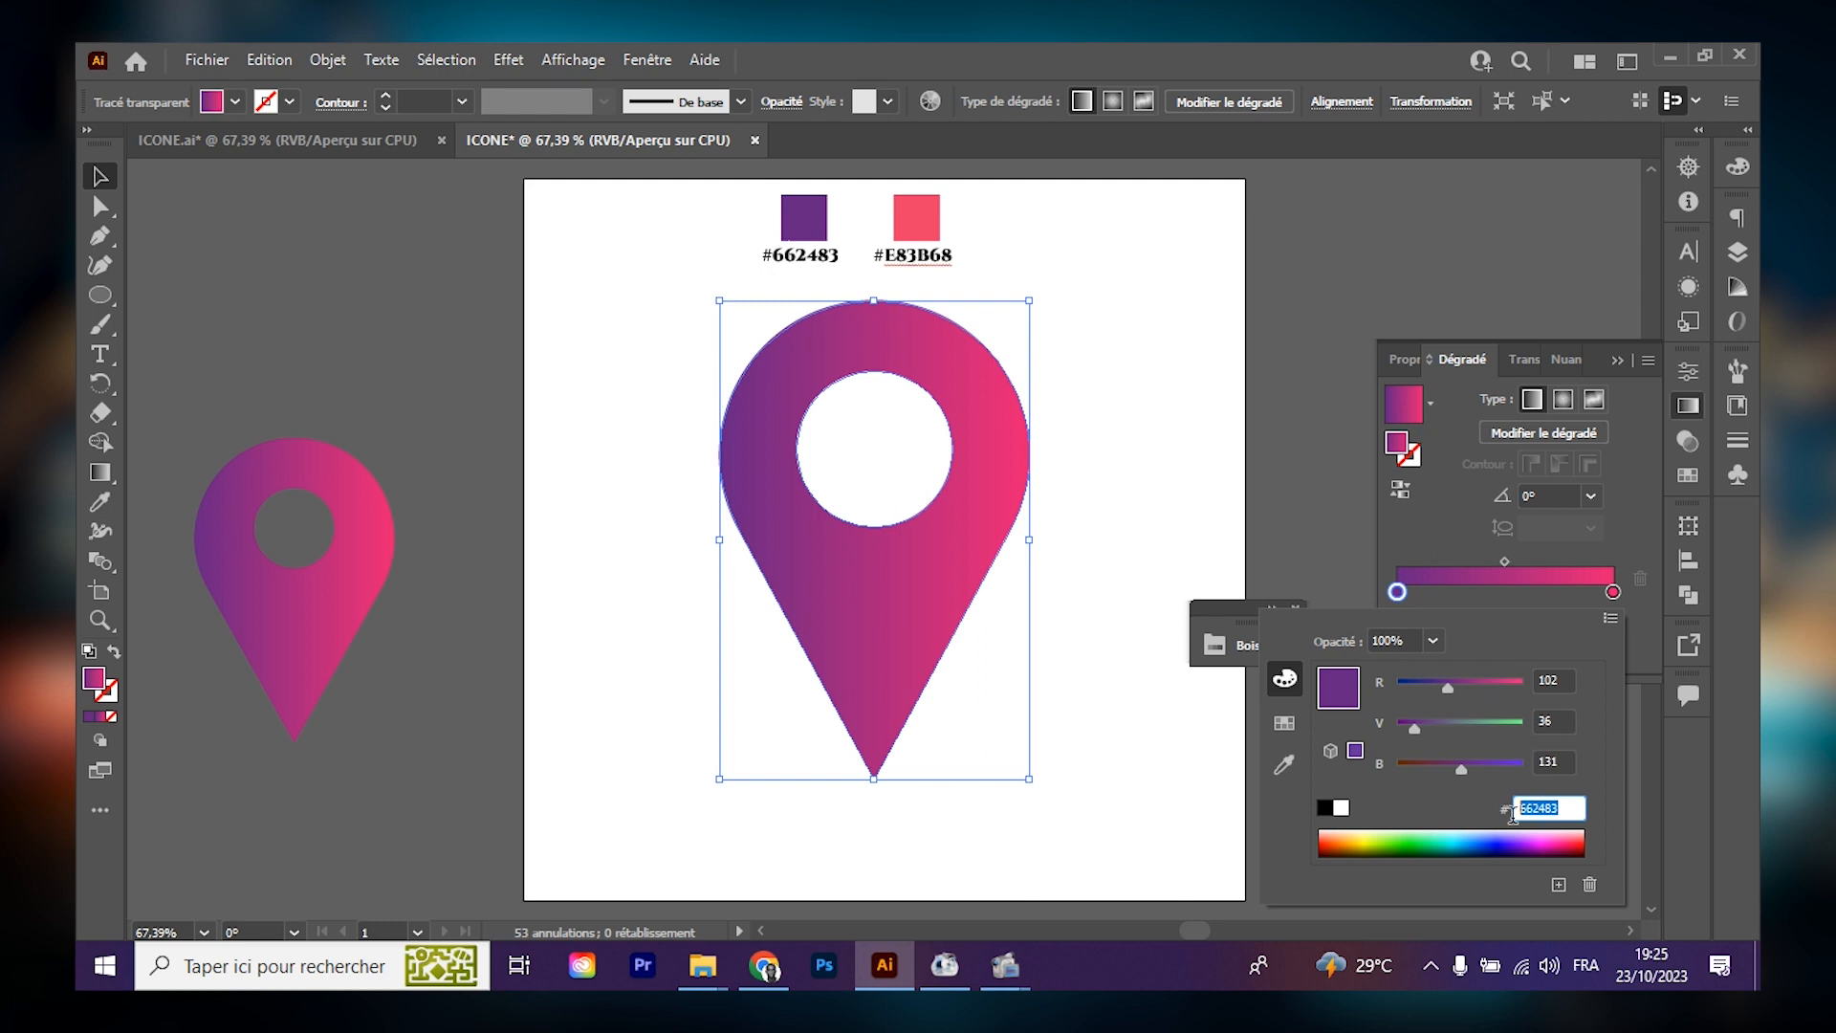
pyautogui.click(1564, 804)
pyautogui.press('Return')
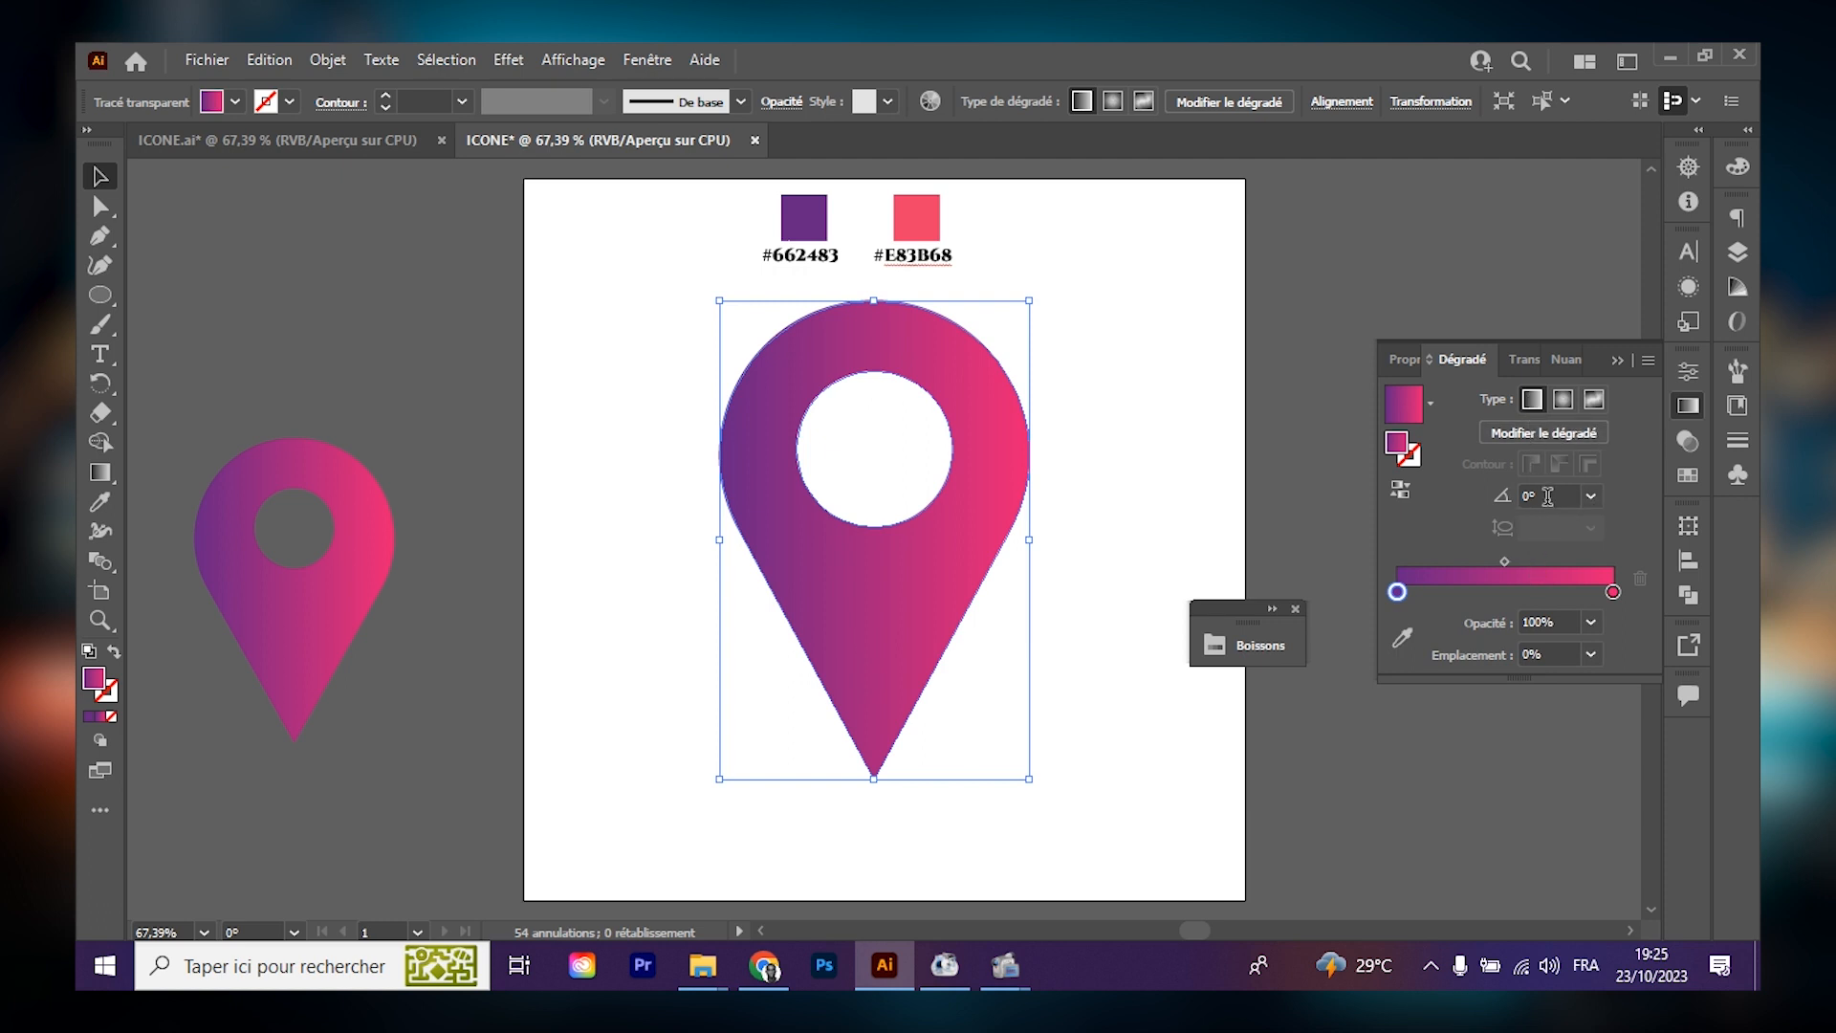
# Set the colour of the gradient's pink end stop to hex E83B68.
pyautogui.click(1613, 592)
pyautogui.doubleClick(1614, 591)
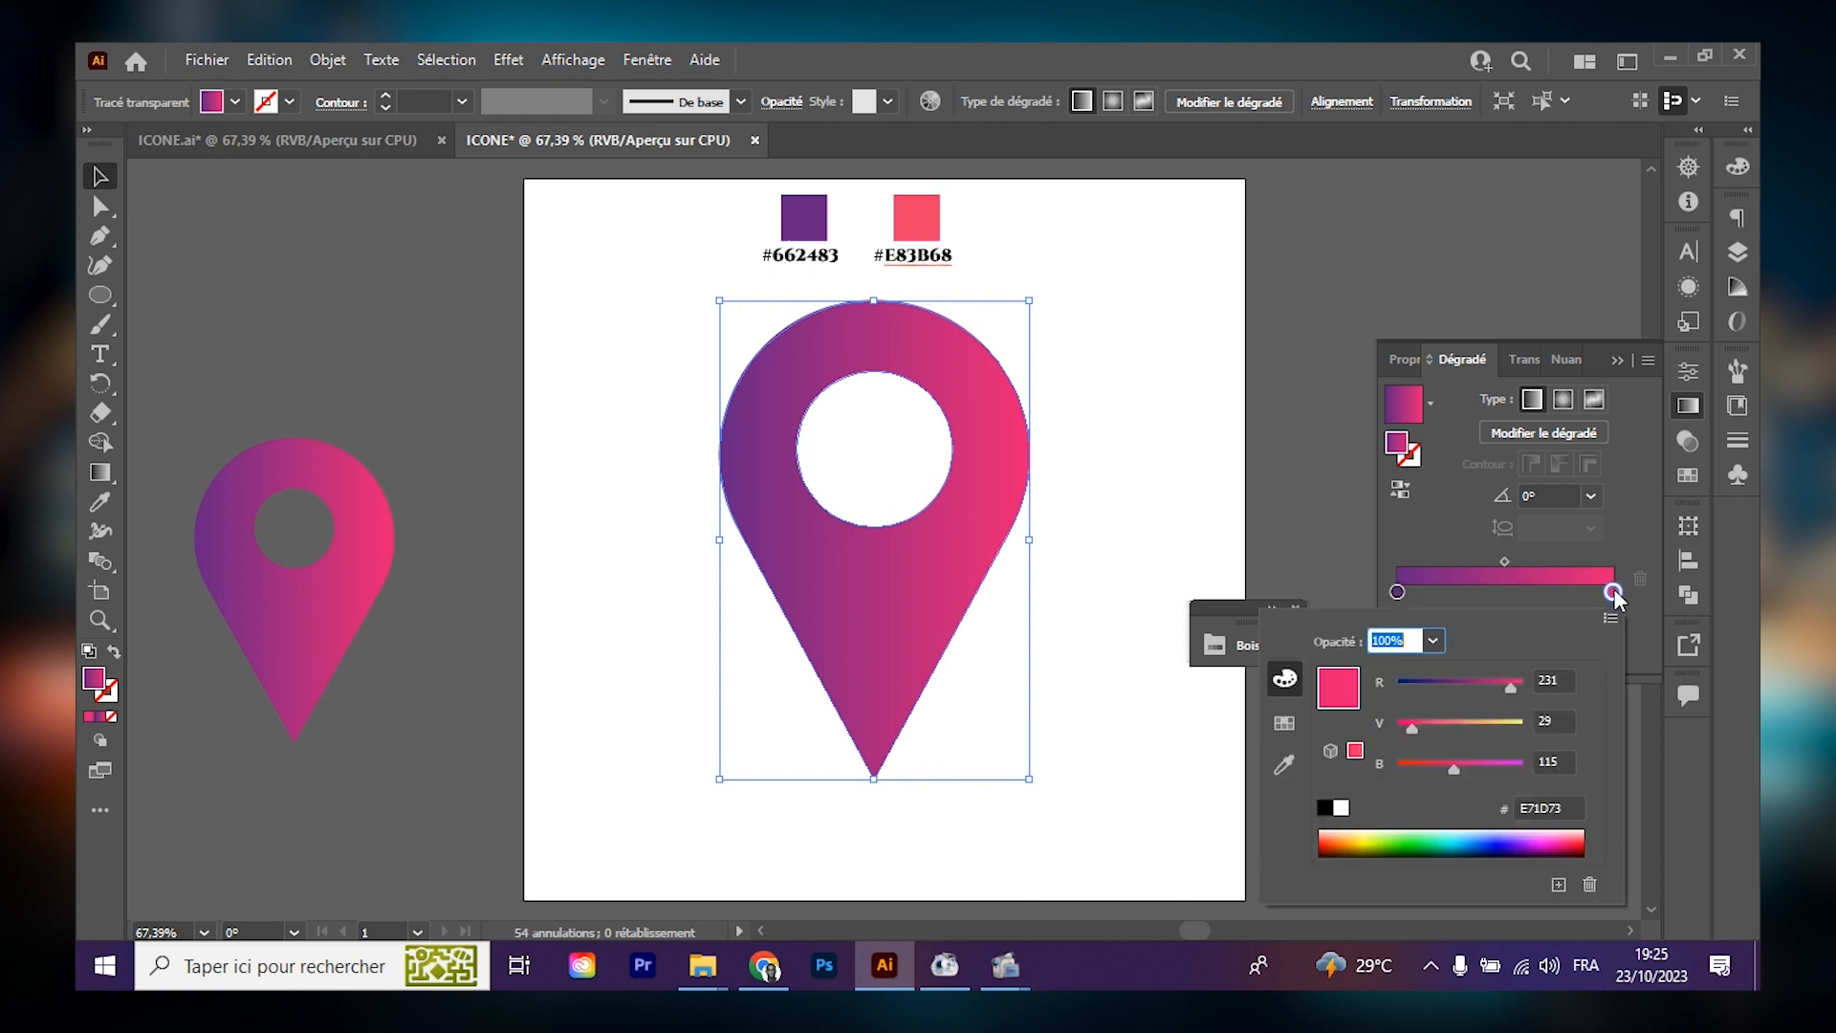
pyautogui.click(1569, 798)
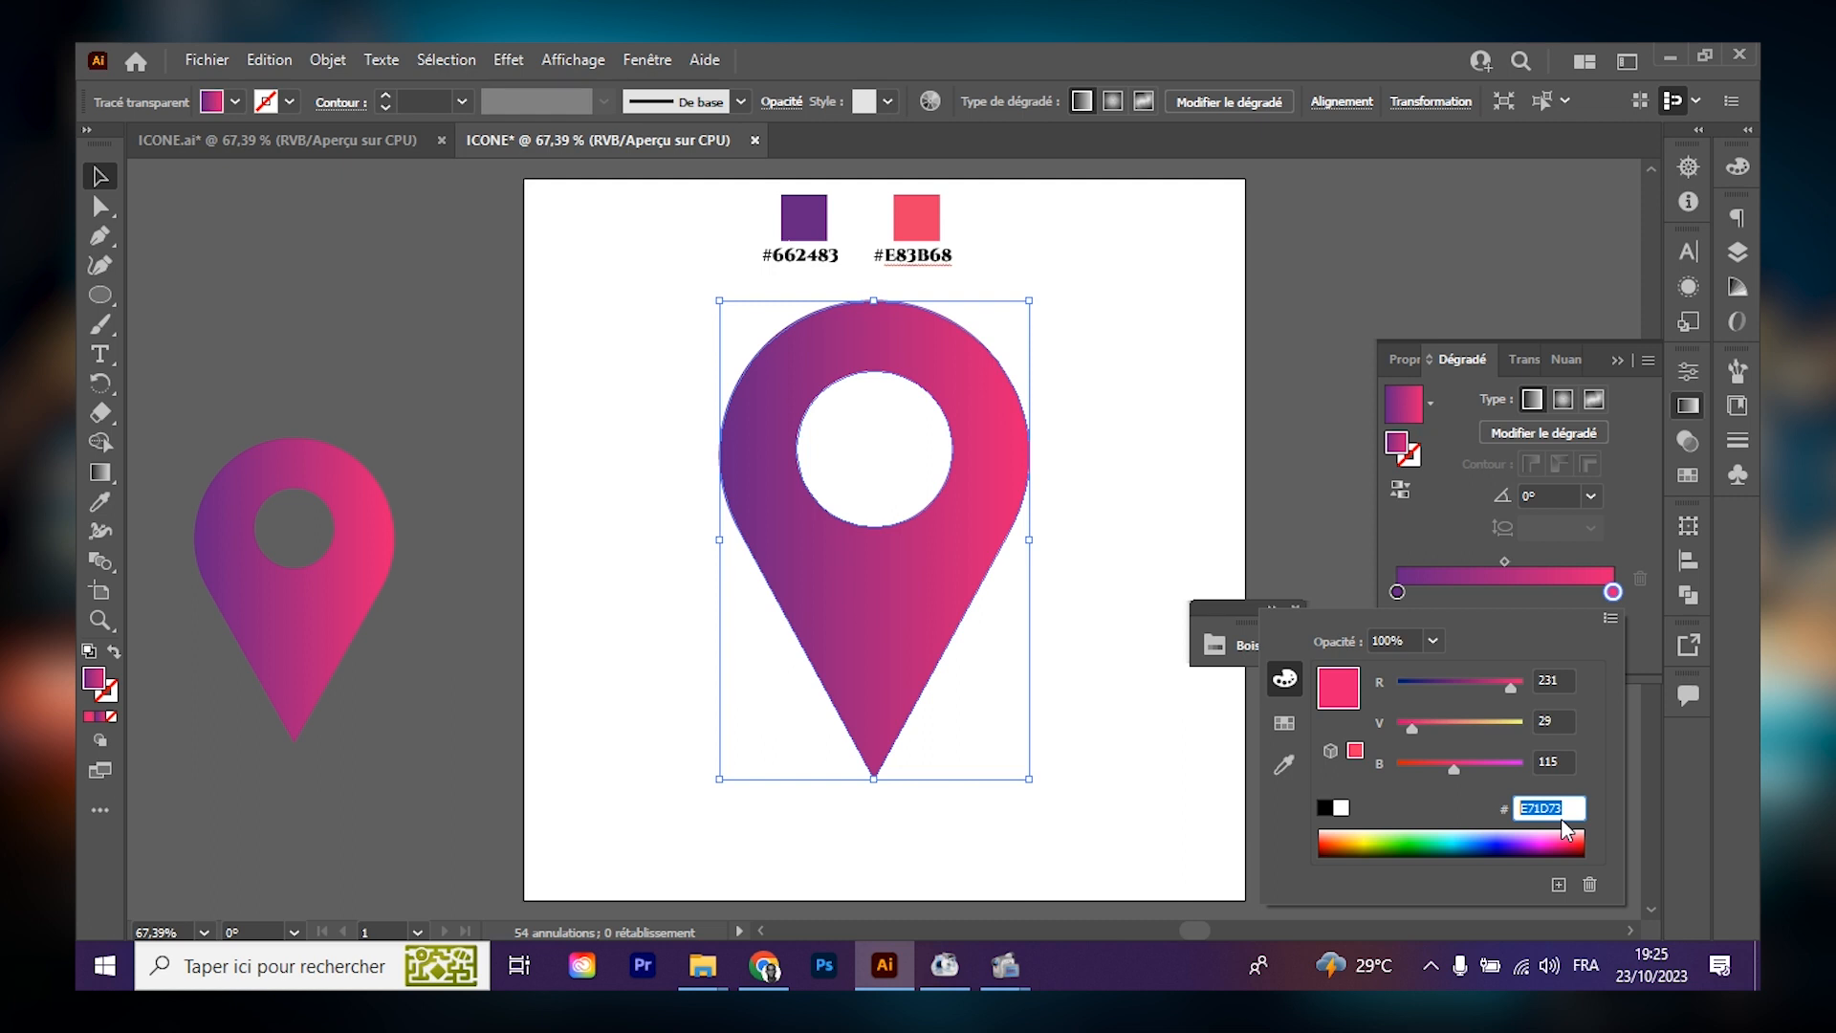
pyautogui.write('E83B68')
pyautogui.press('Return')
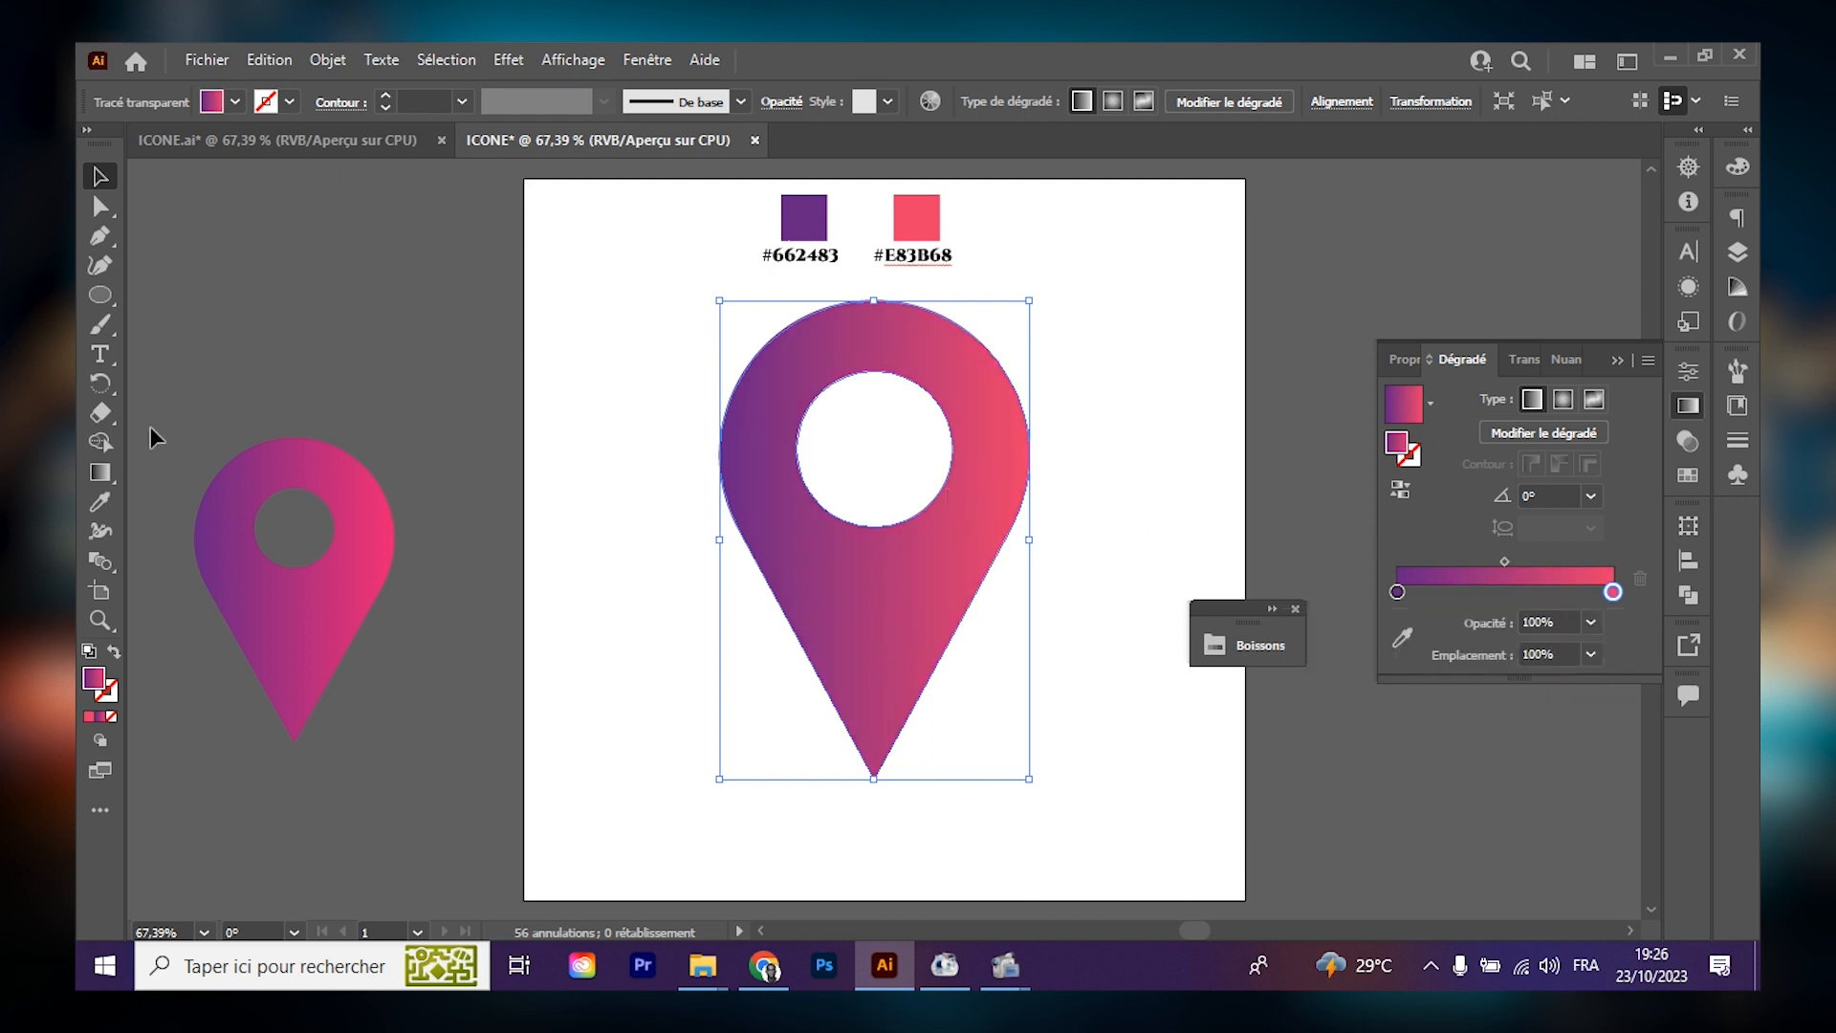
# Adjust the pin's gradient with the Gradient tool, moving the purple start stop inward to about 18%.
pyautogui.click(1004, 580)
pyautogui.click(945, 520)
pyautogui.click(107, 472)
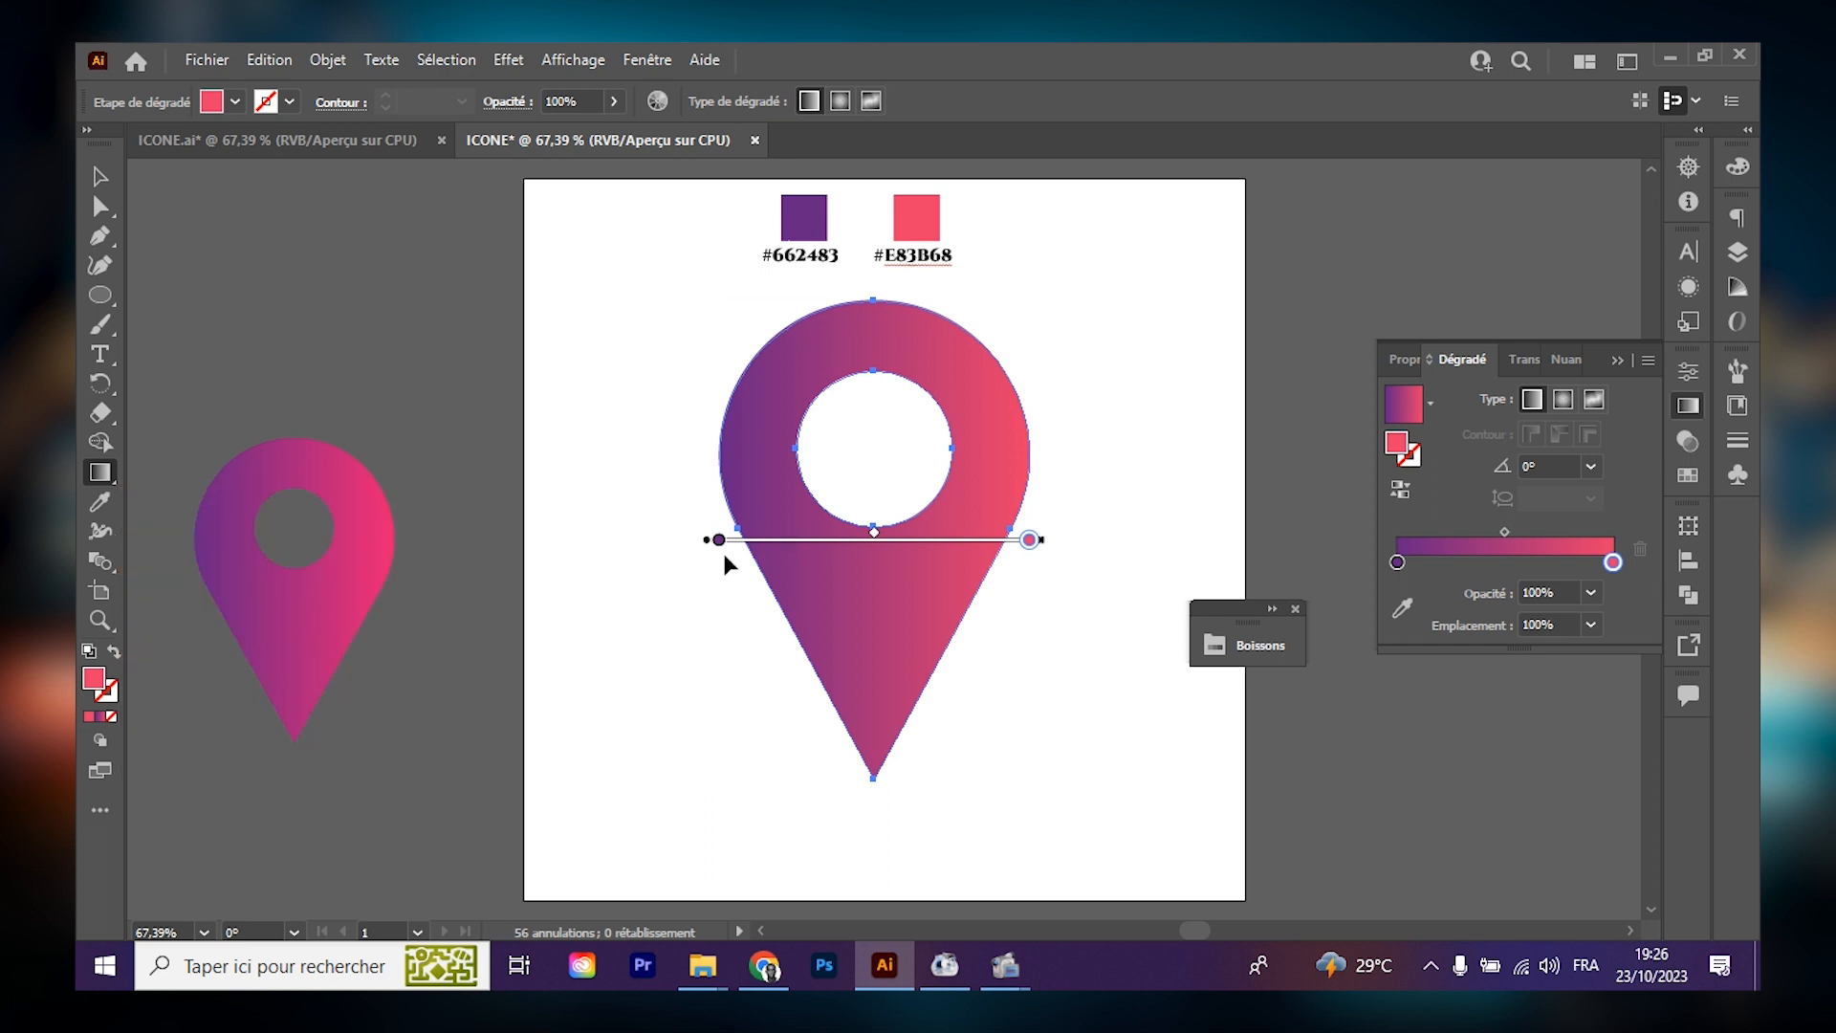
pyautogui.moveTo(720, 543)
pyautogui.mouseDown()
pyautogui.moveTo(704, 422)
pyautogui.moveTo(756, 334)
pyautogui.moveTo(836, 449)
pyautogui.moveTo(1007, 506)
pyautogui.moveTo(967, 550)
pyautogui.moveTo(801, 546)
pyautogui.mouseUp()
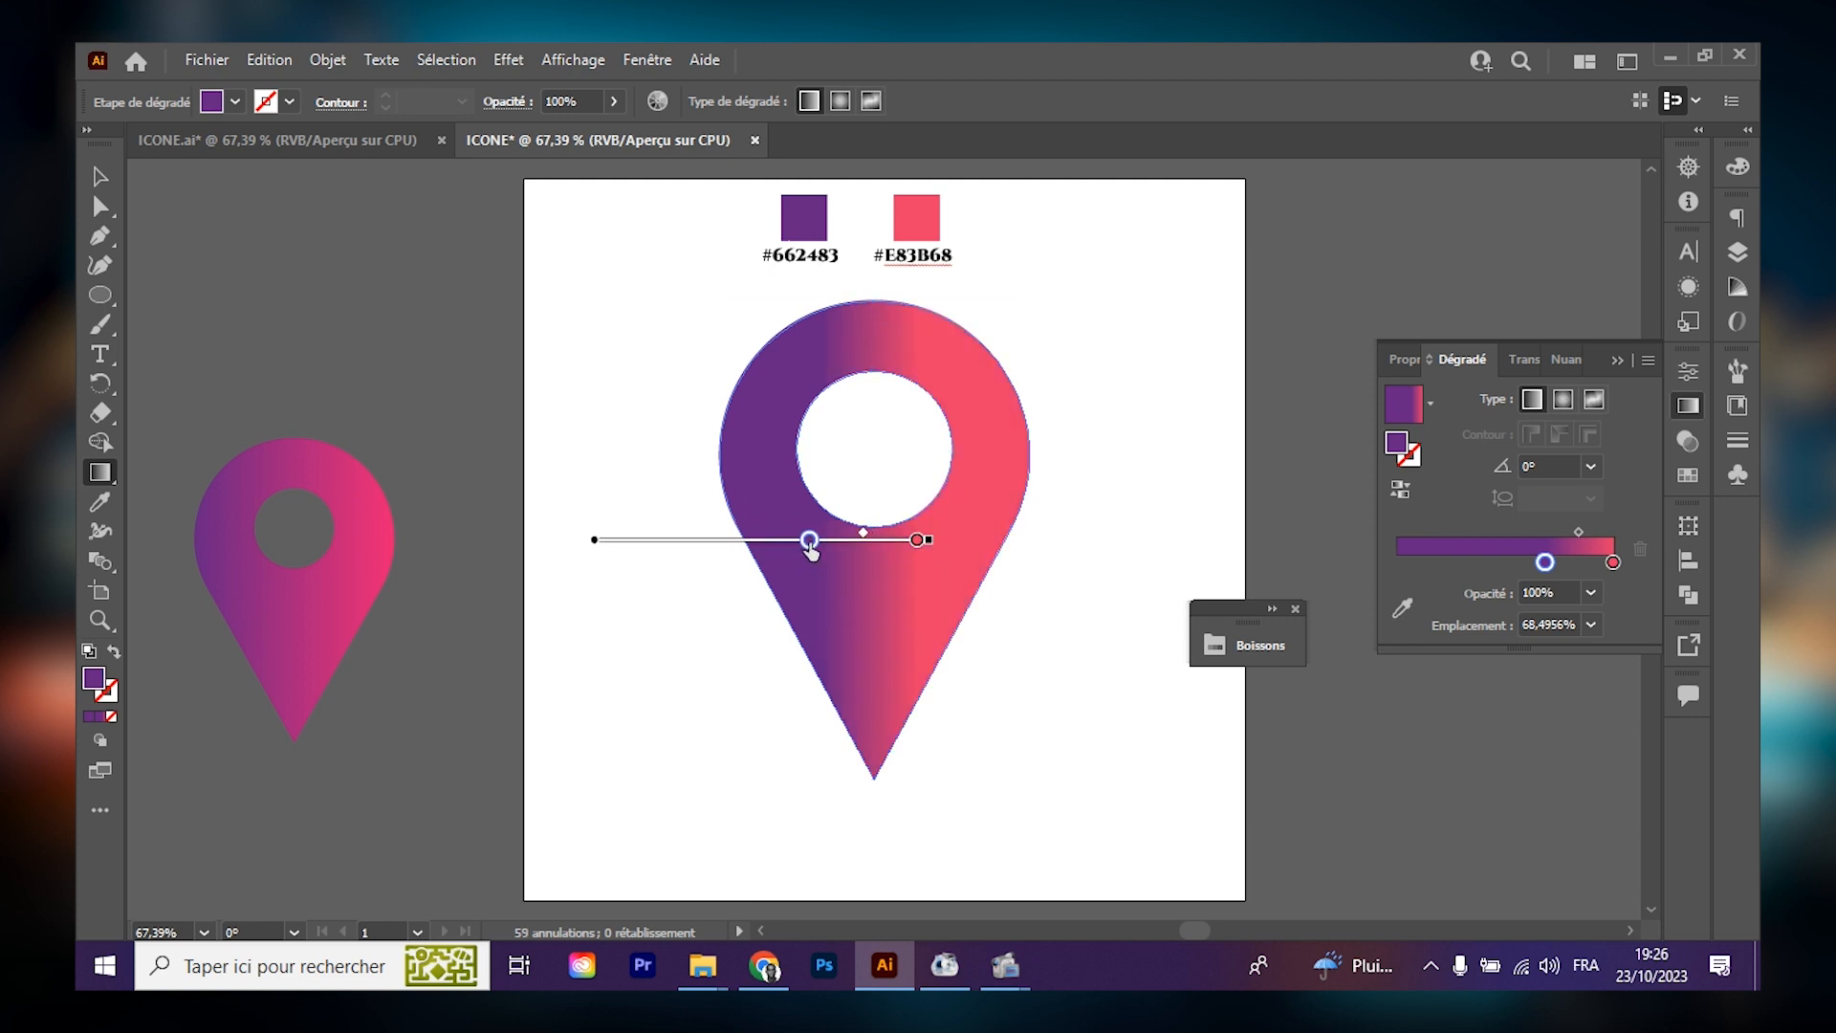
pyautogui.moveTo(916, 539)
pyautogui.mouseDown()
pyautogui.moveTo(622, 554)
pyautogui.moveTo(728, 543)
pyautogui.moveTo(853, 565)
pyautogui.moveTo(767, 539)
pyautogui.mouseUp()
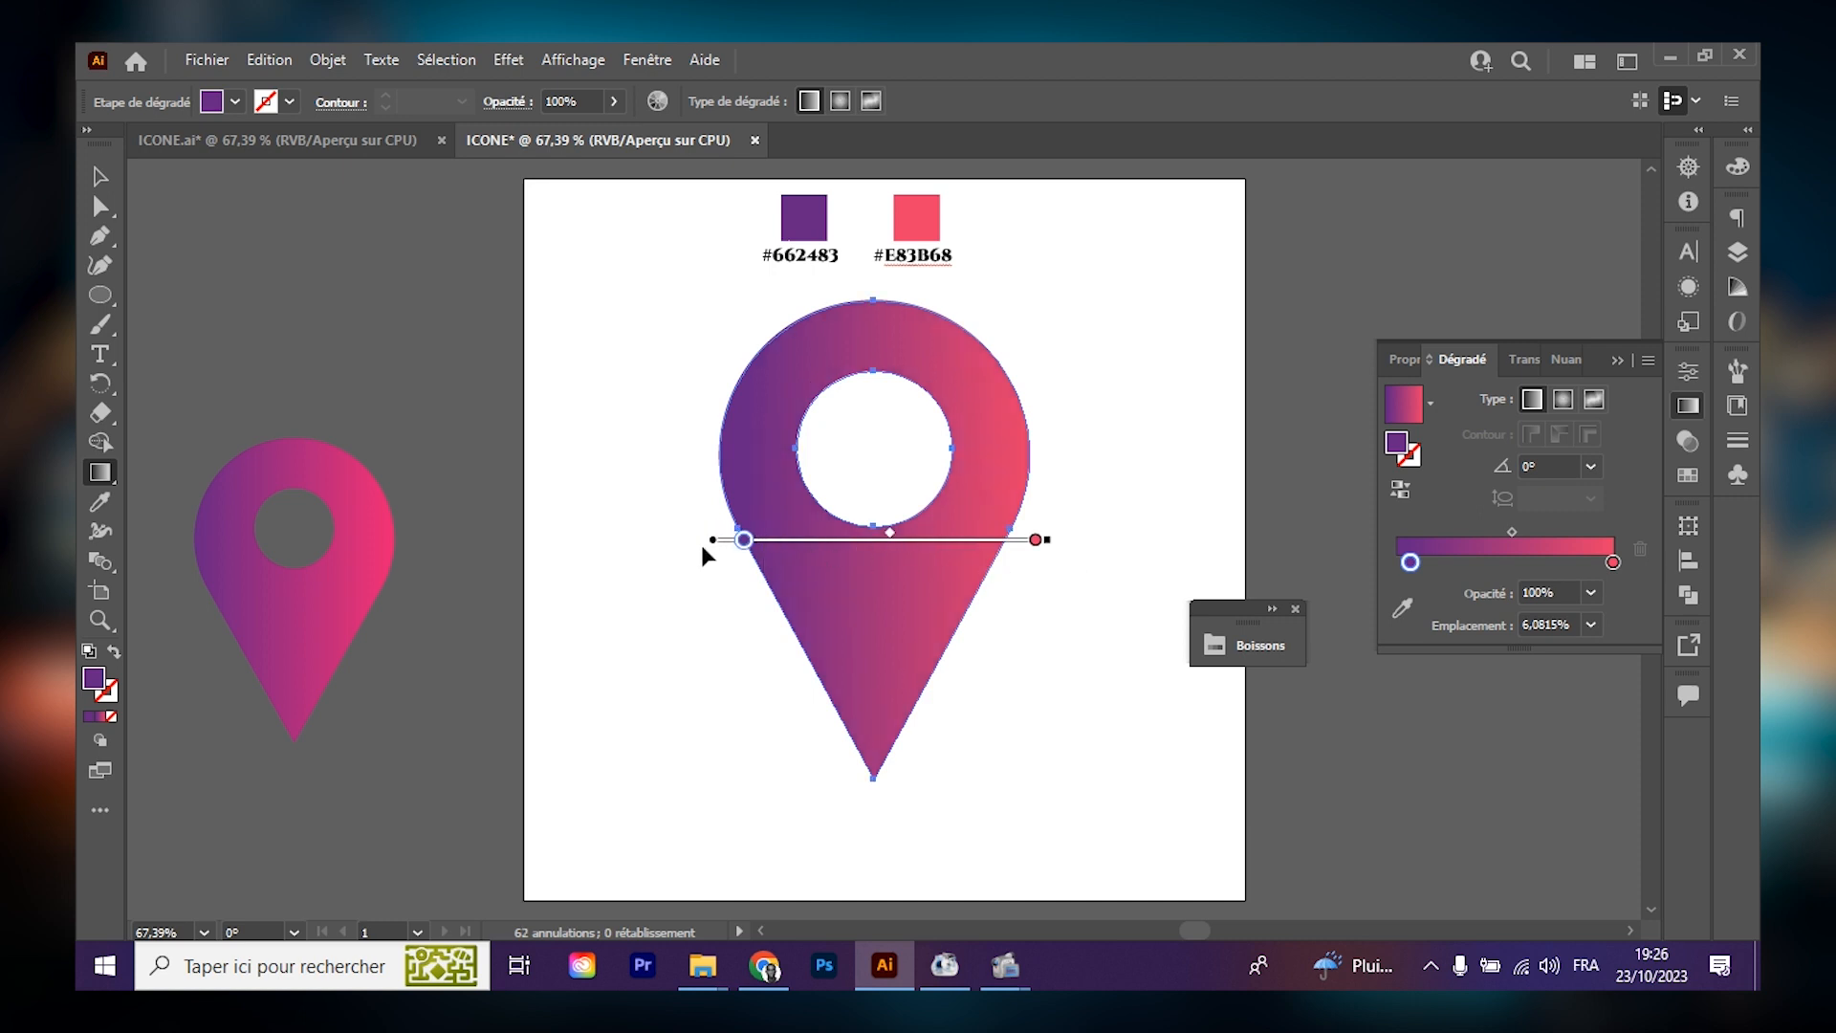
pyautogui.moveTo(713, 538); pyautogui.dragTo(730, 375)
pyautogui.moveTo(758, 541); pyautogui.dragTo(796, 543)
# Try an extra middle gradient stop at about 60% with red and yellow swatch colours, and undo it.
pyautogui.click(1528, 564)
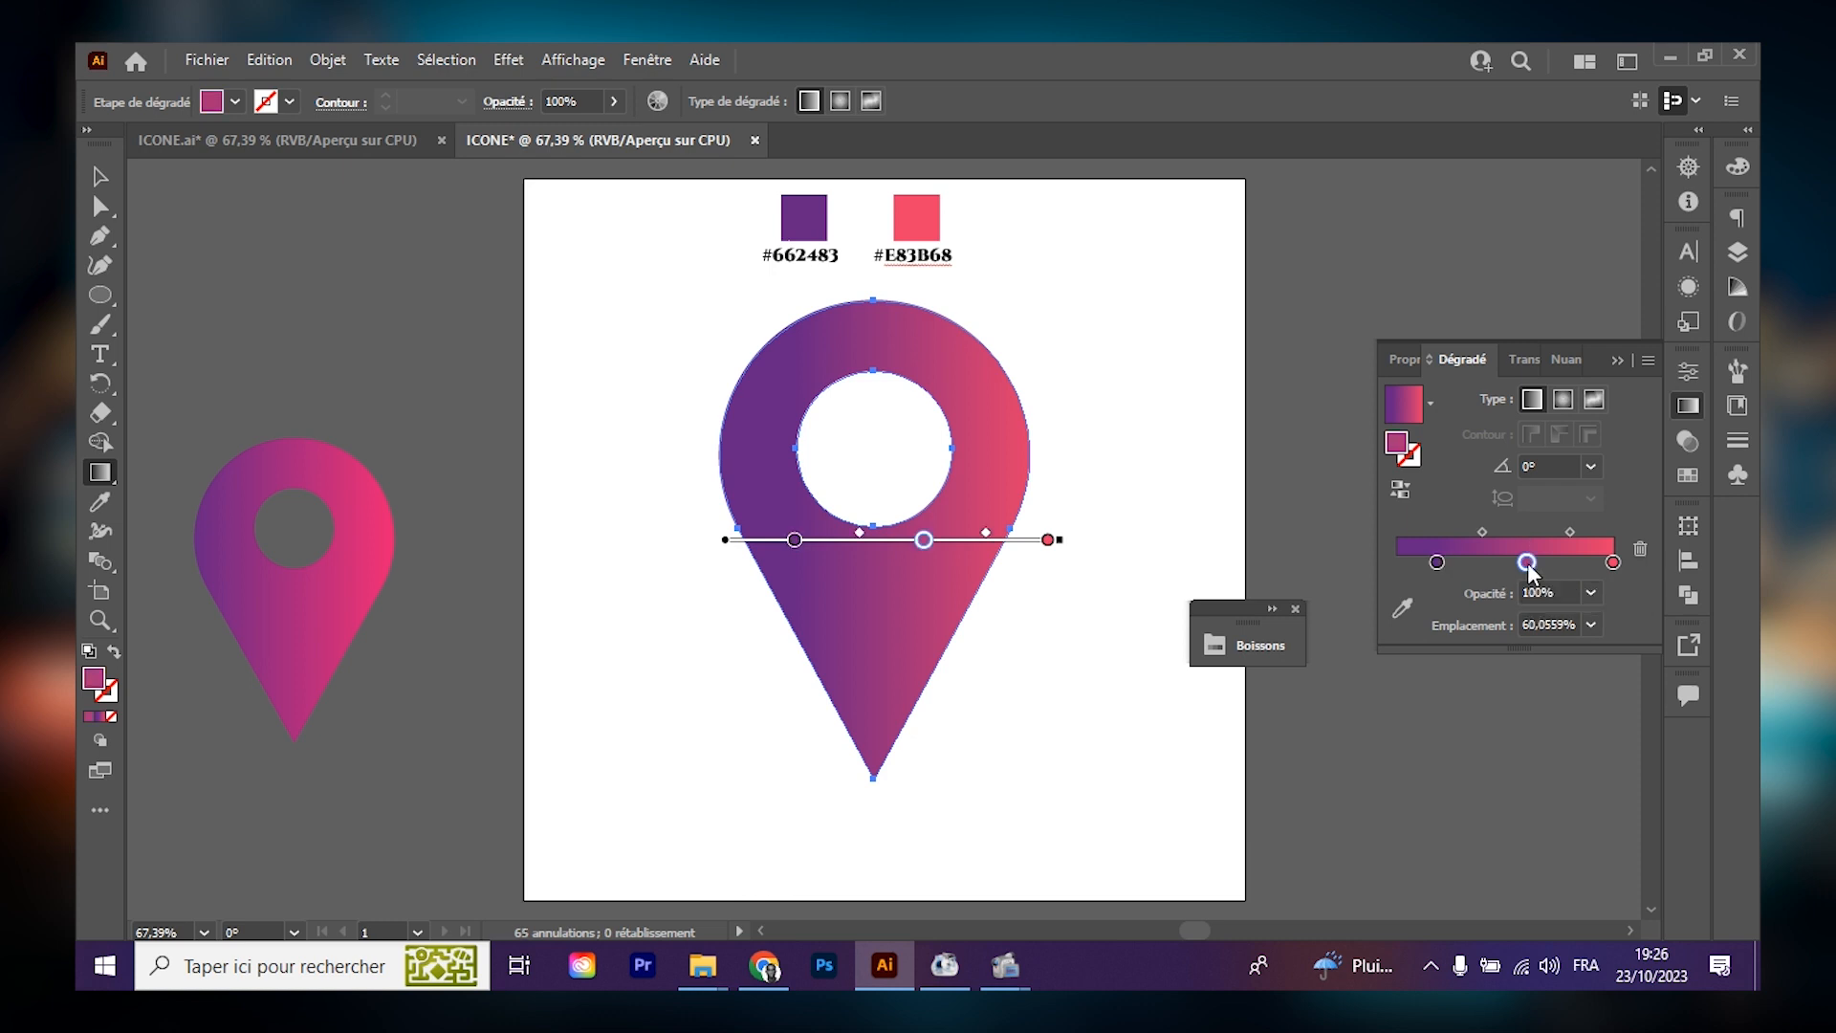
pyautogui.doubleClick(1528, 565)
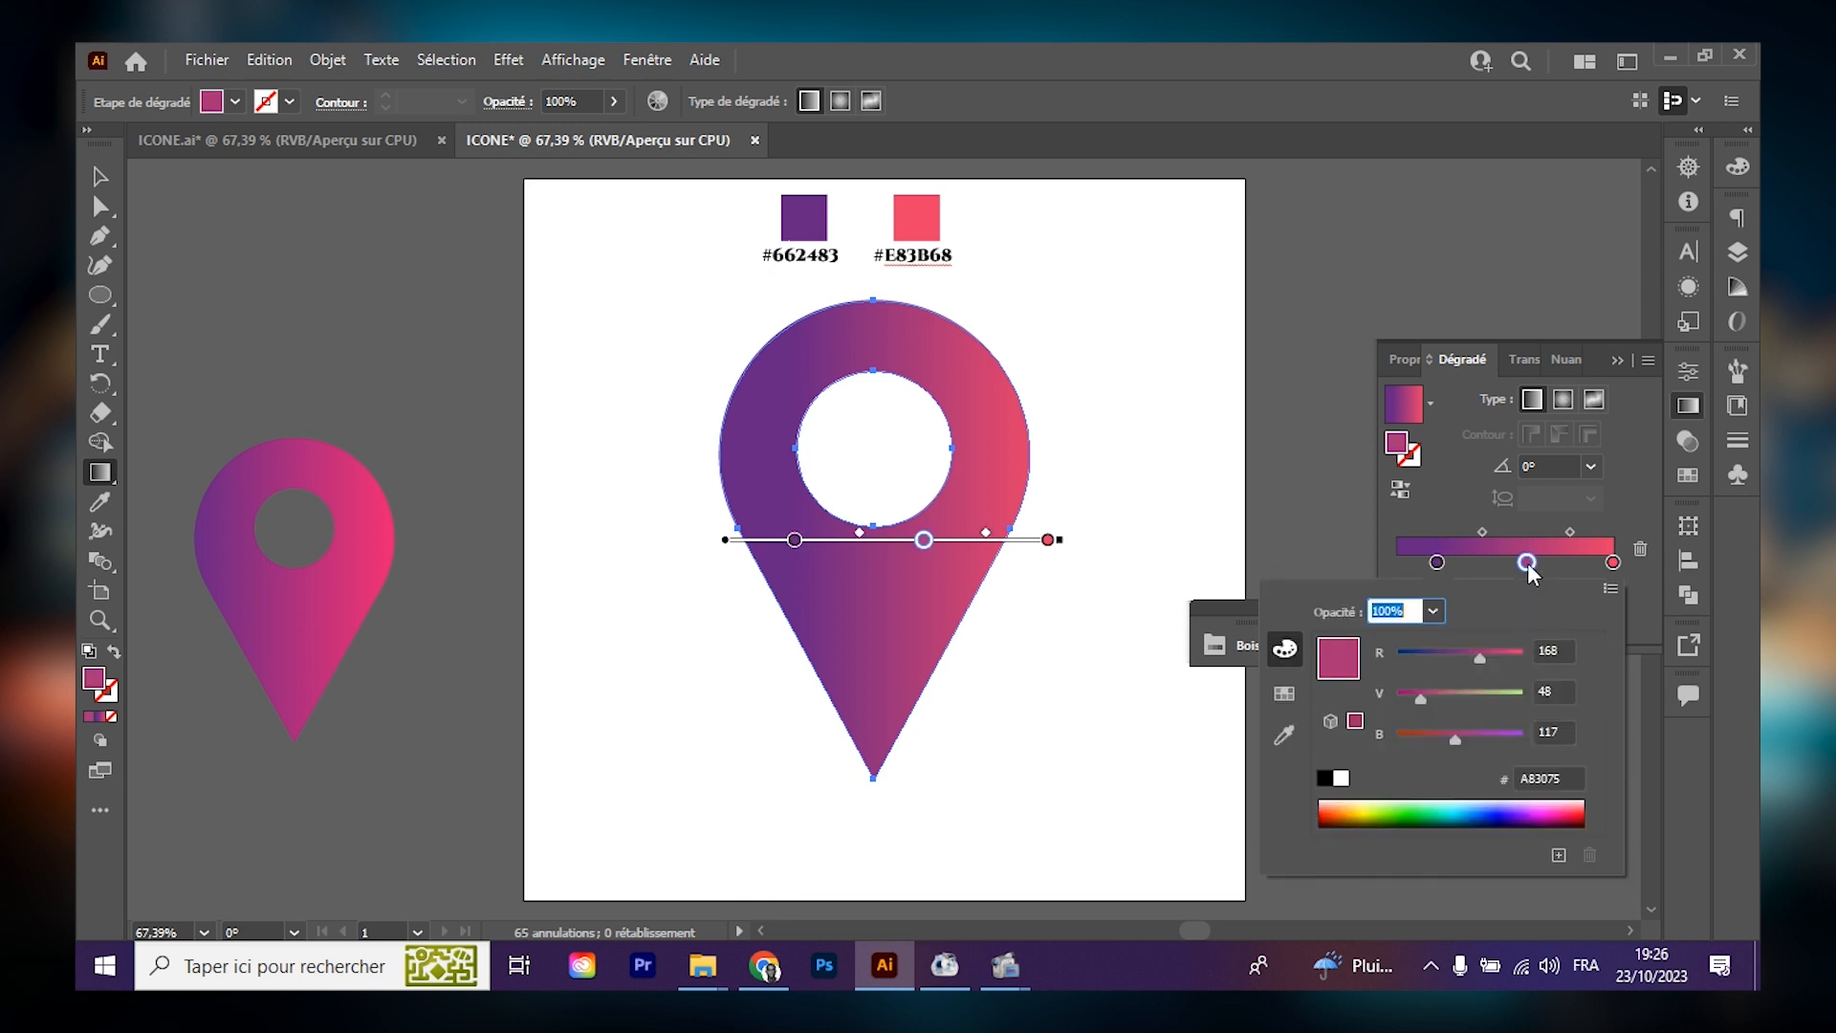
pyautogui.click(1299, 693)
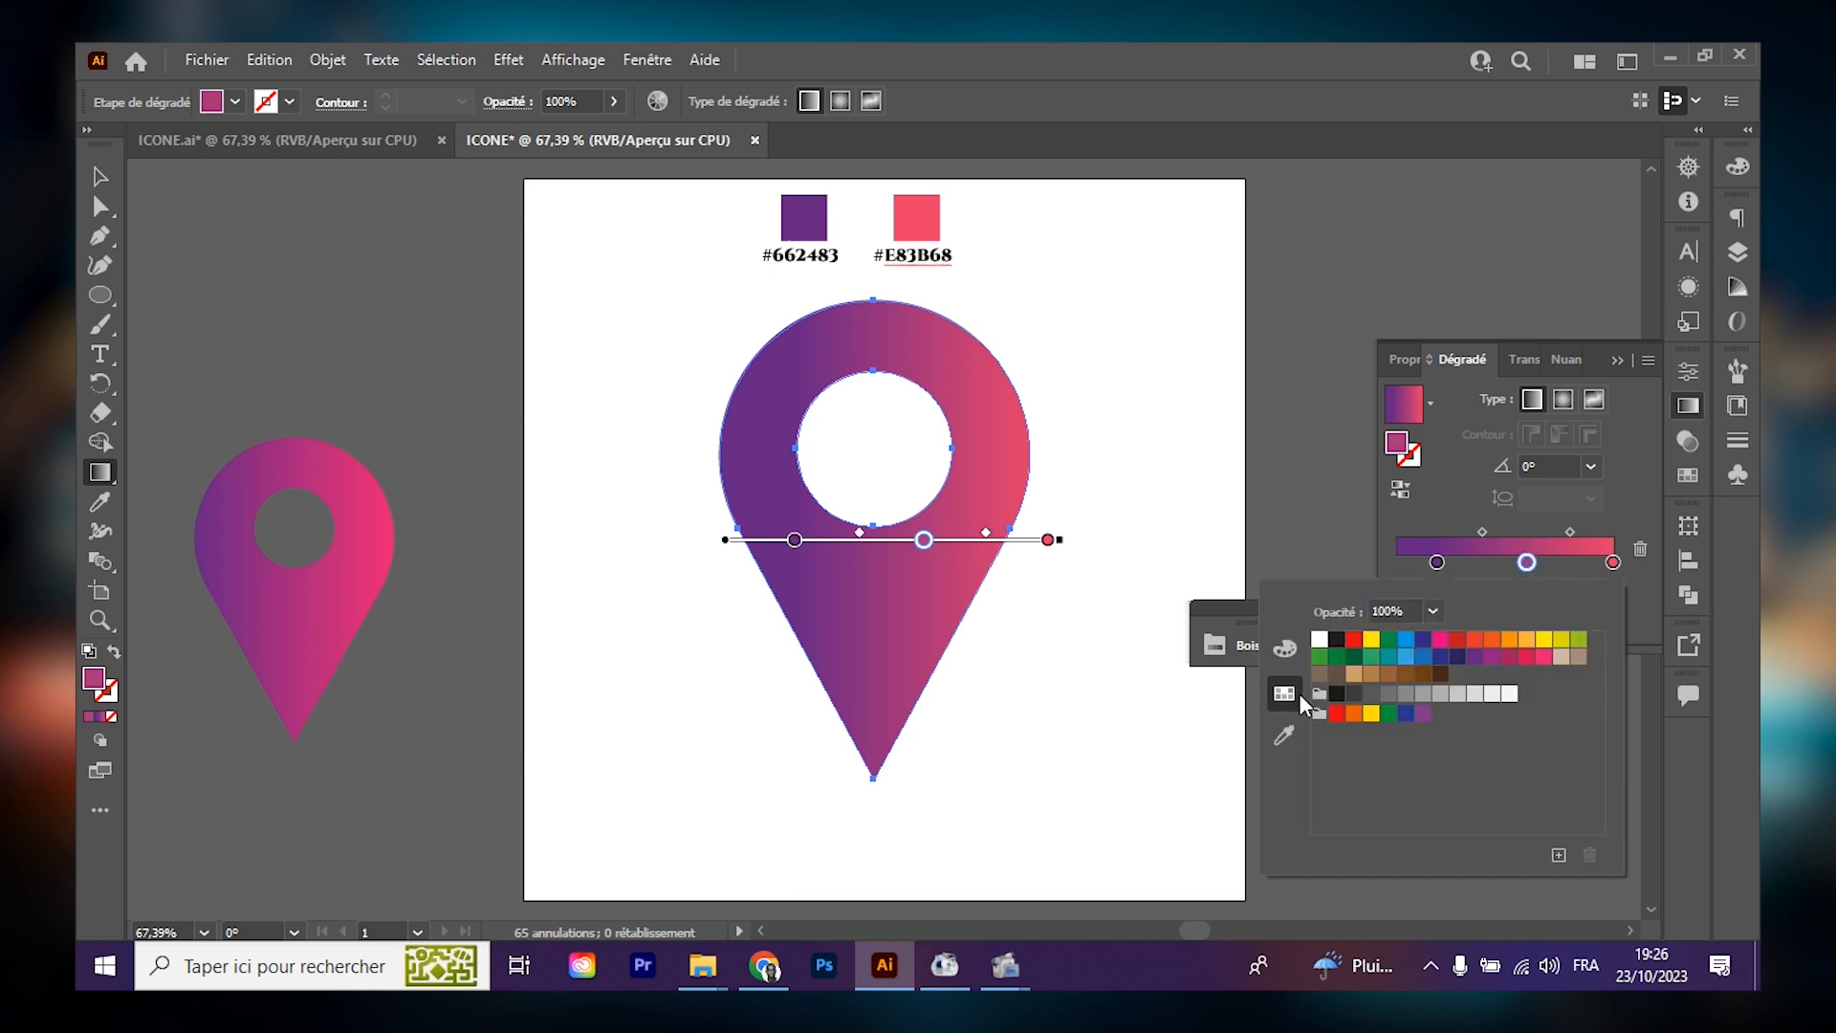
pyautogui.click(1390, 656)
pyautogui.click(1492, 656)
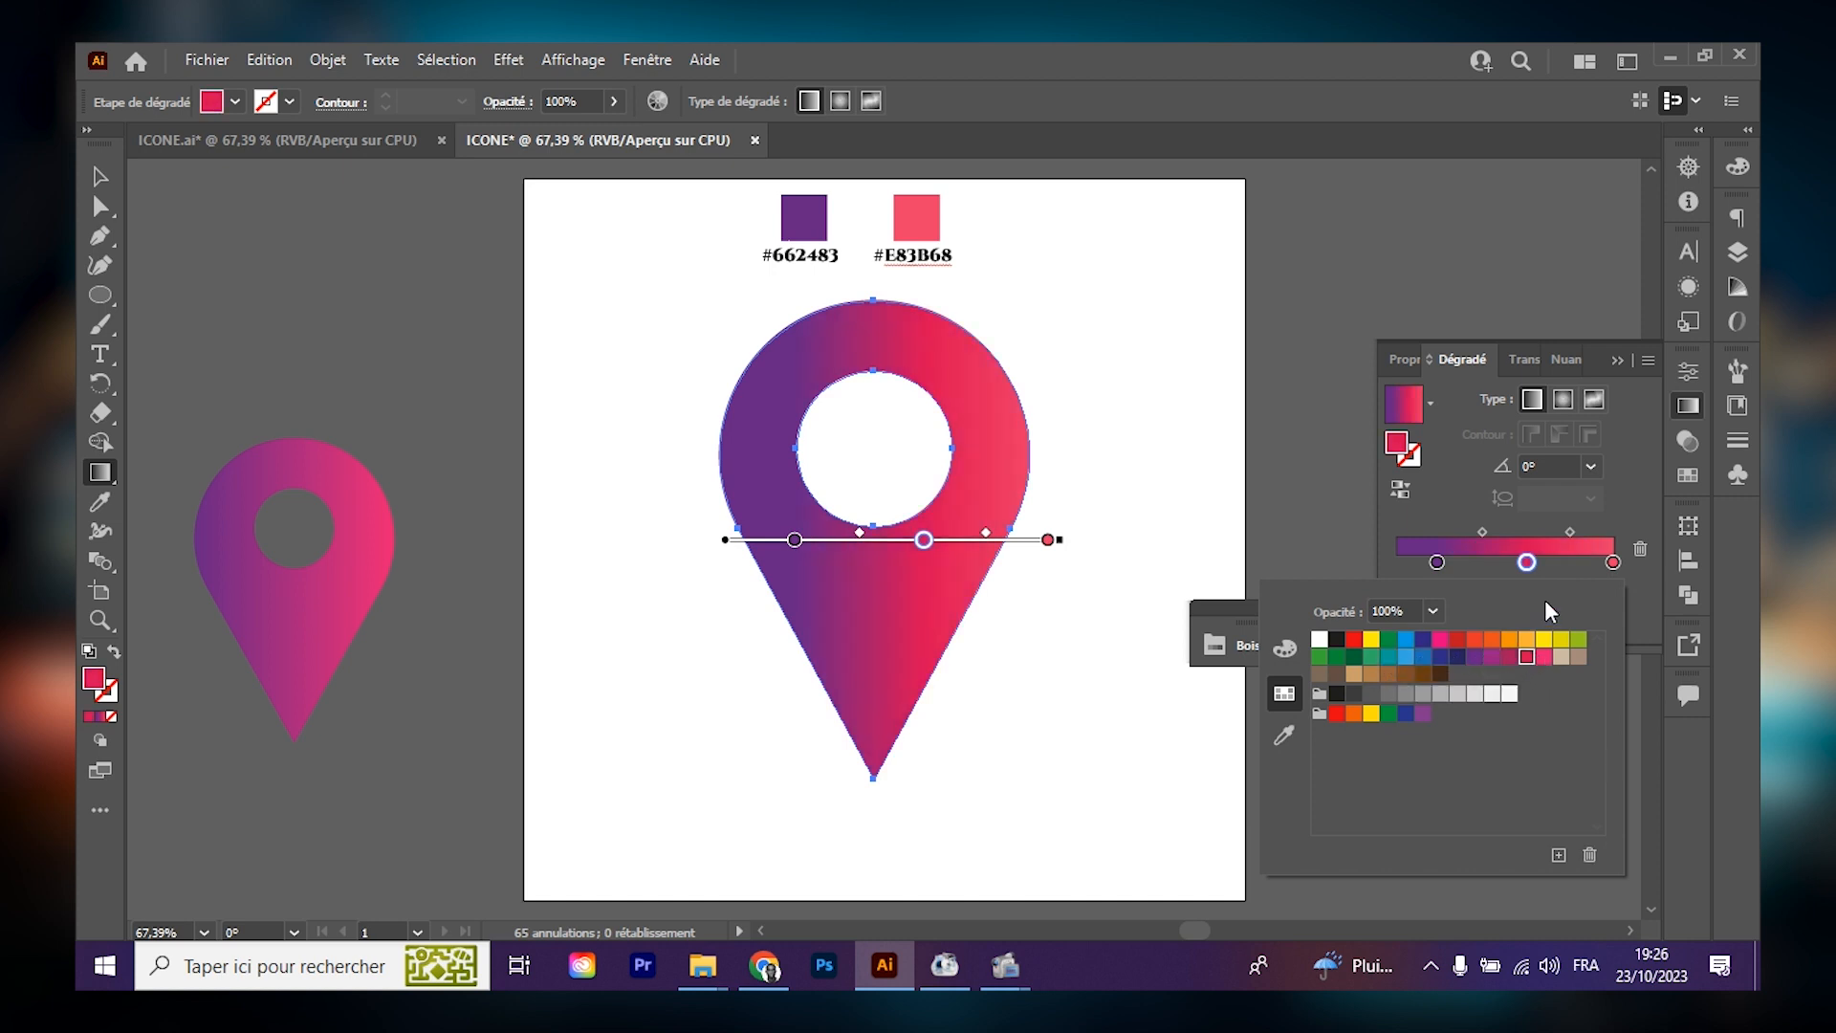
pyautogui.click(1574, 650)
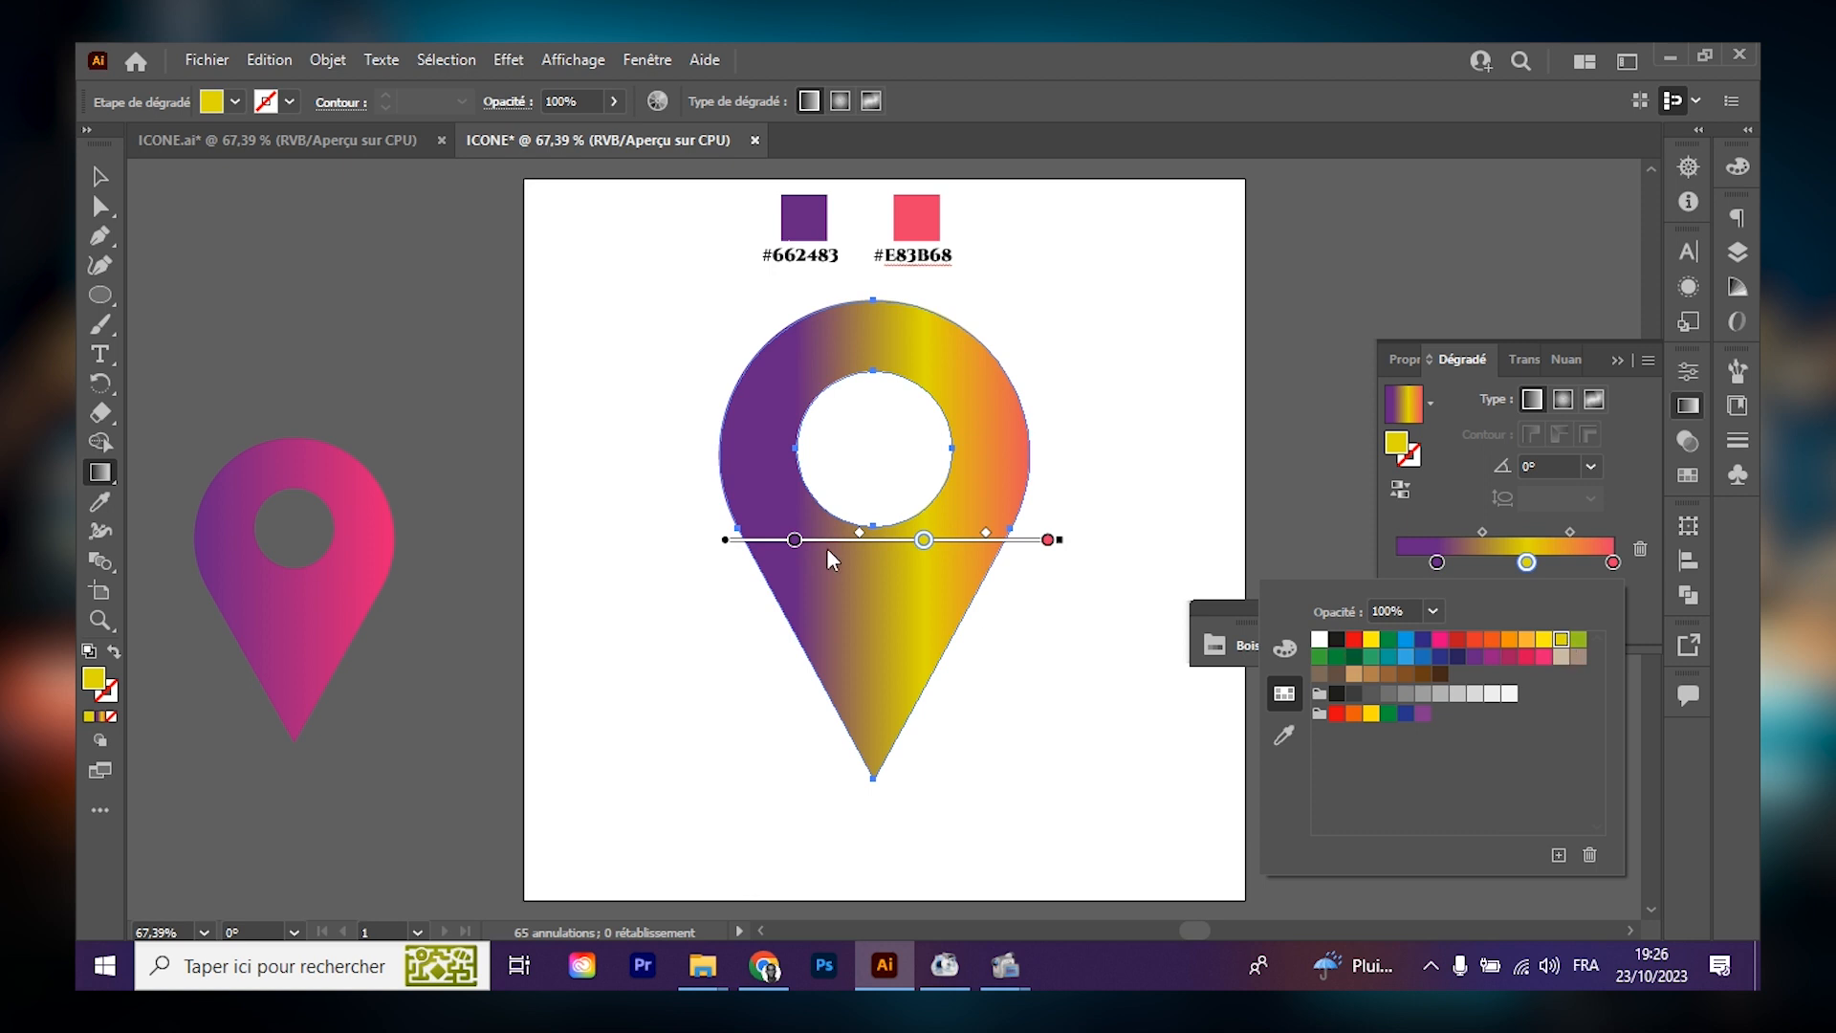
pyautogui.hotkey('ctrl', 'z')
pyautogui.hotkey('ctrl', 'z')
pyautogui.hotkey('ctrl', 'z')
pyautogui.hotkey('ctrl', 'z')
pyautogui.hotkey('ctrl', 'z')
# Examine the shapes beneath the finished pin in the reference document ICONE.ai and return to the working document.
pyautogui.click(100, 176)
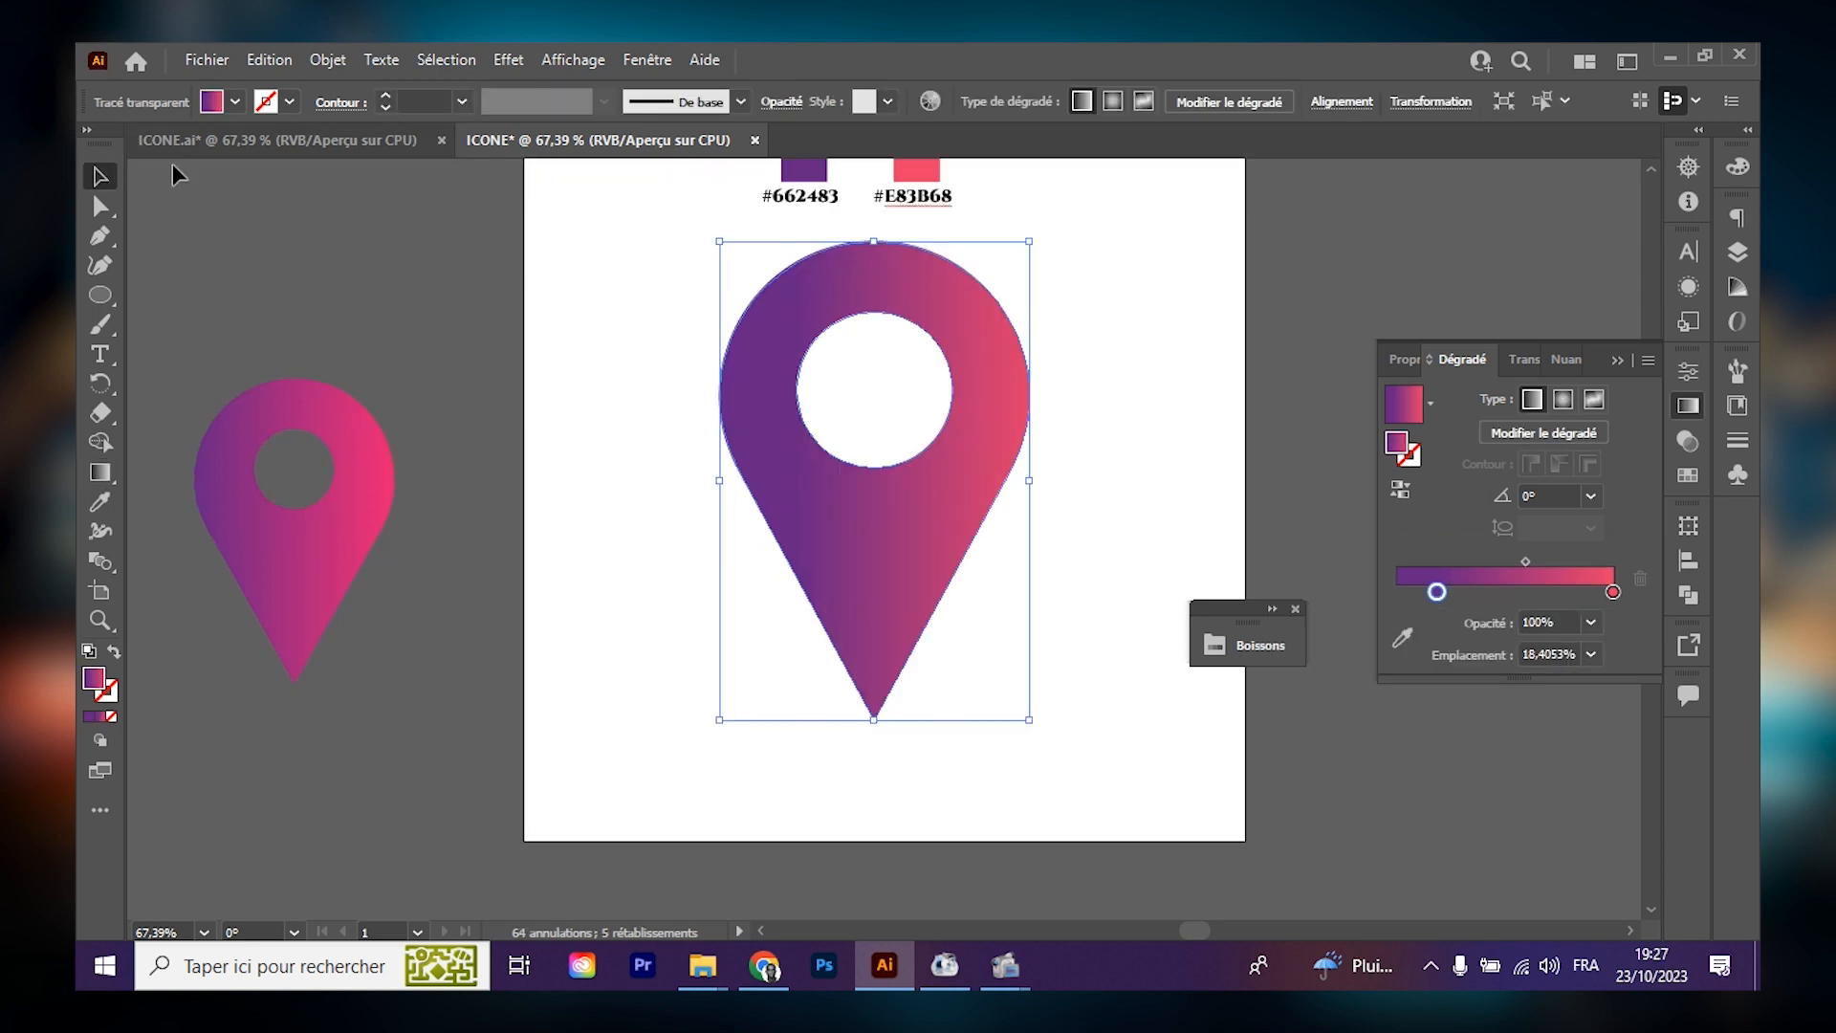
pyautogui.click(239, 140)
pyautogui.scroll(-2, 886, 663)
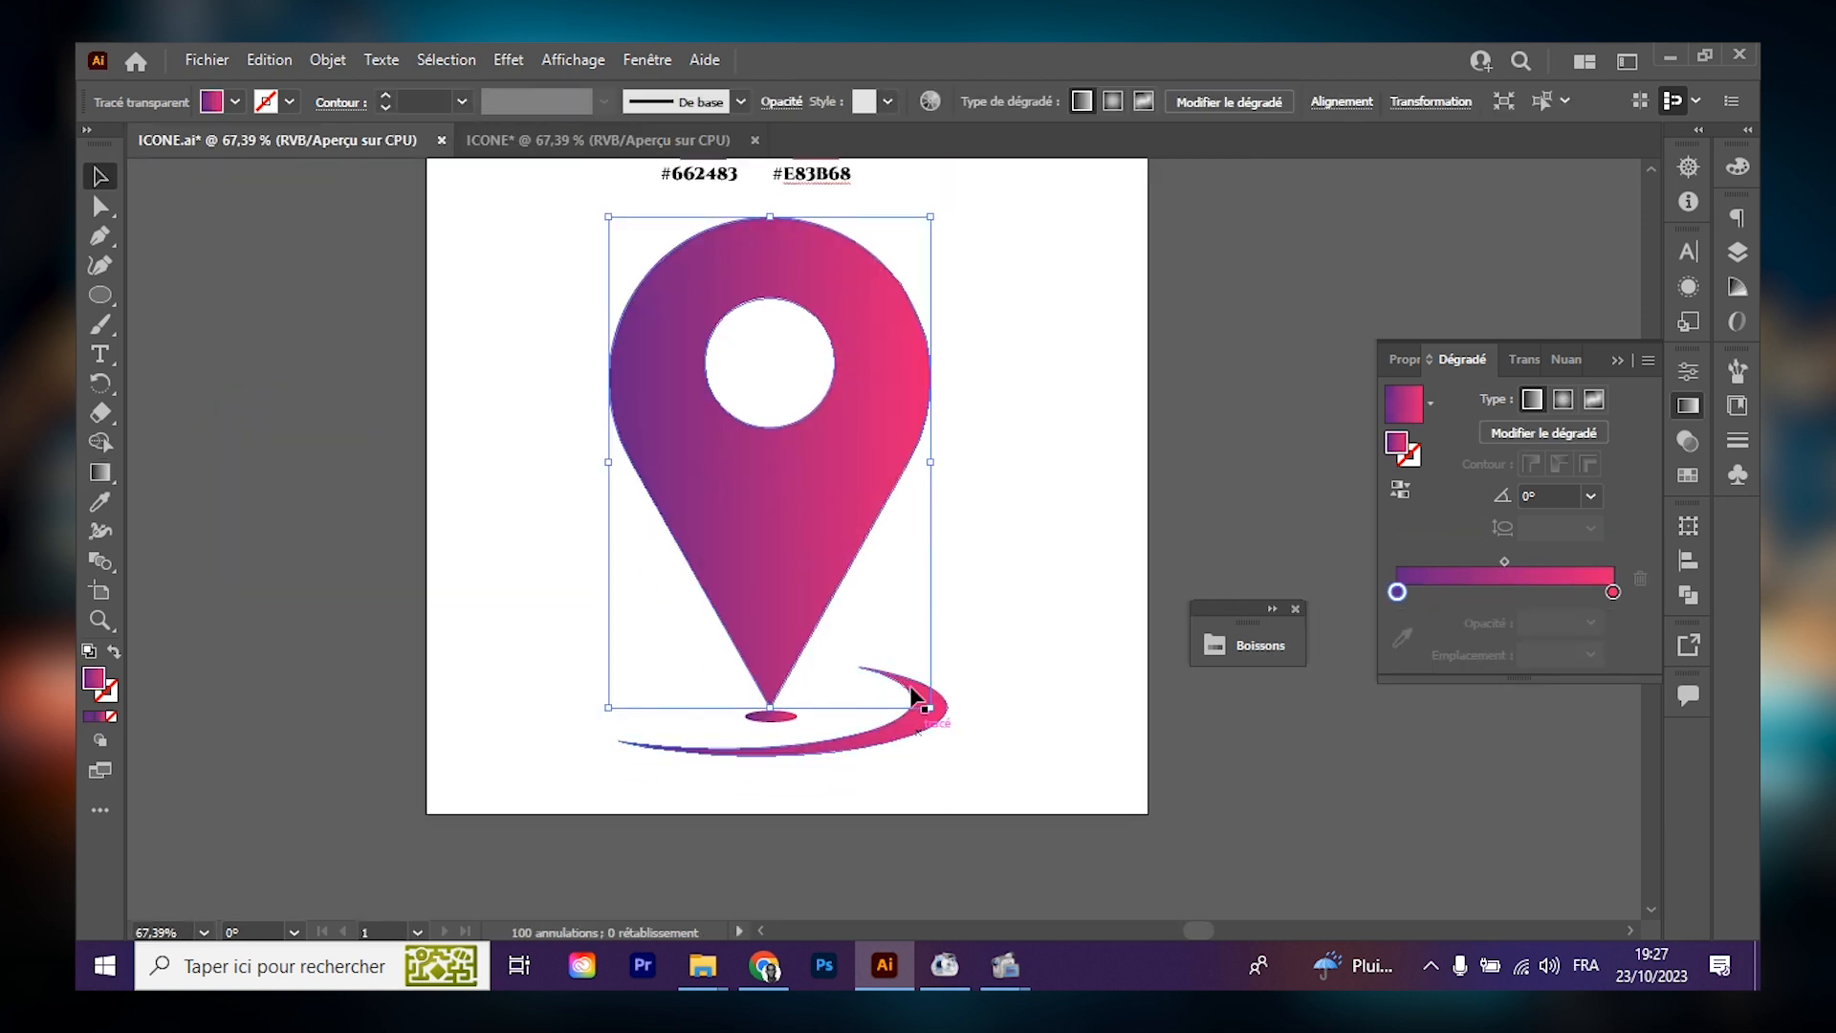
pyautogui.click(813, 763)
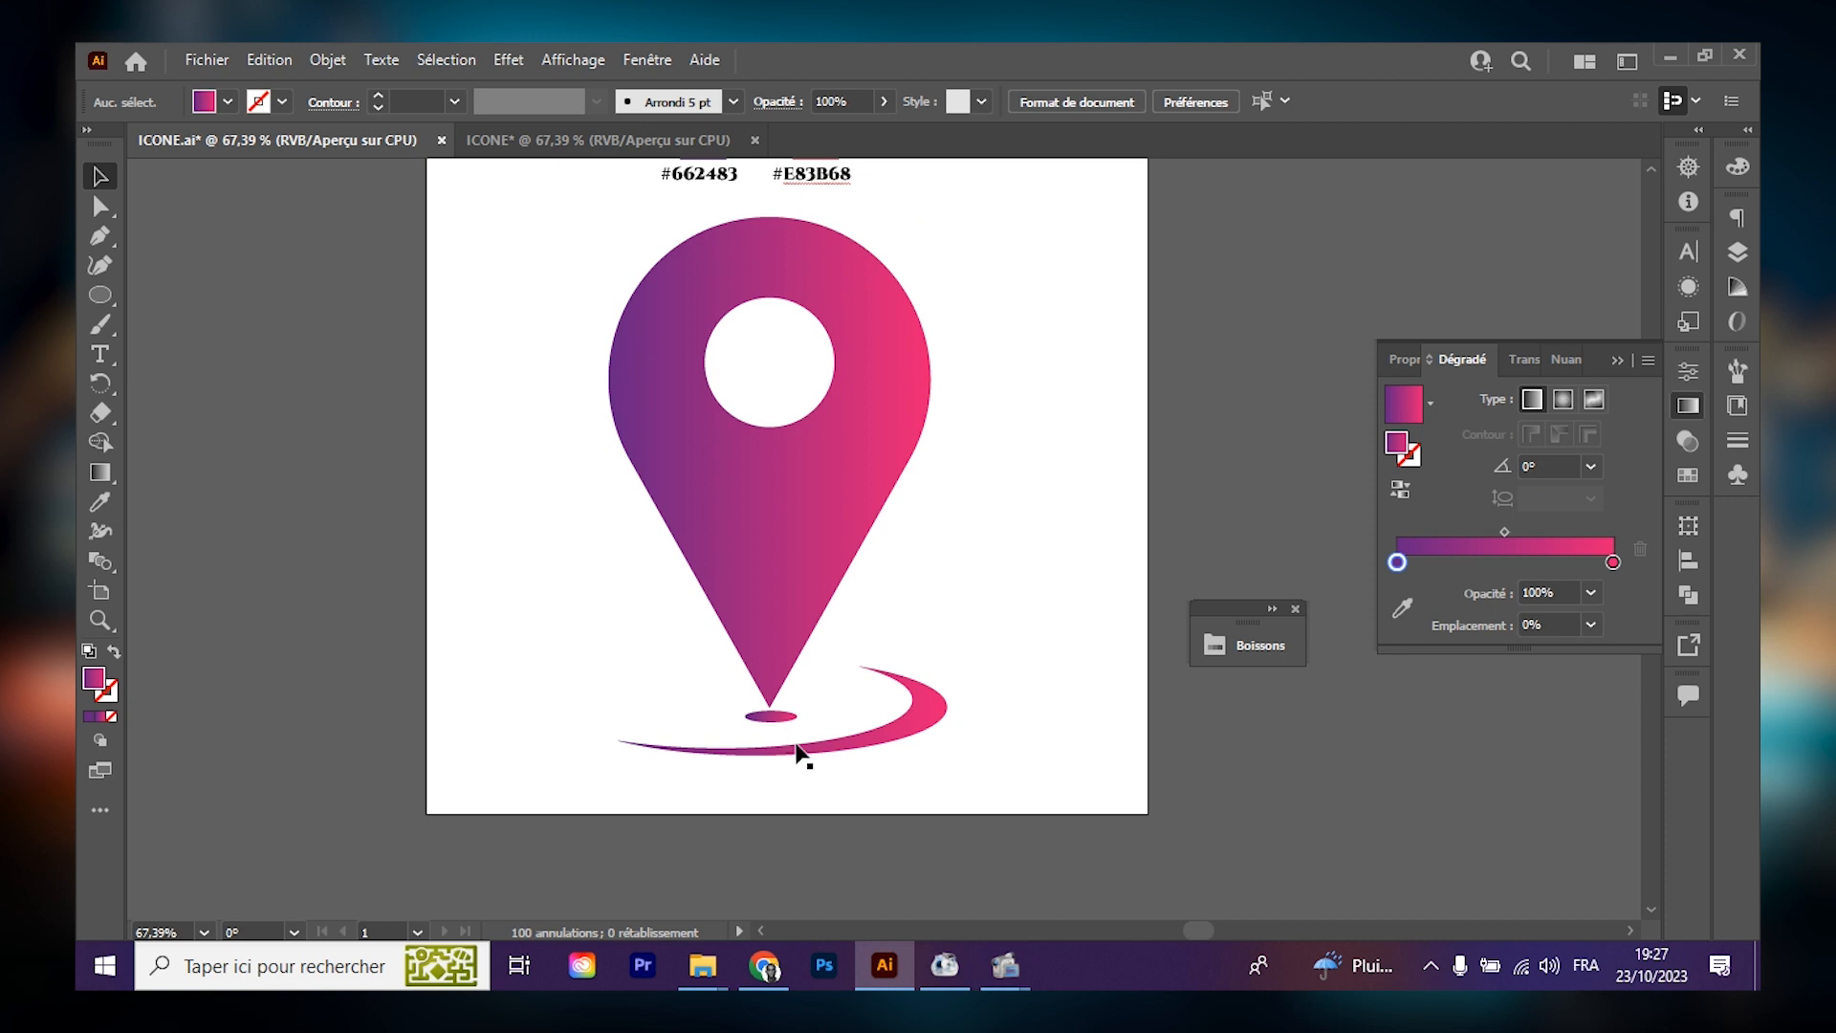
pyautogui.click(597, 139)
pyautogui.scroll(-4, 822, 431)
pyautogui.scroll(4, 837, 478)
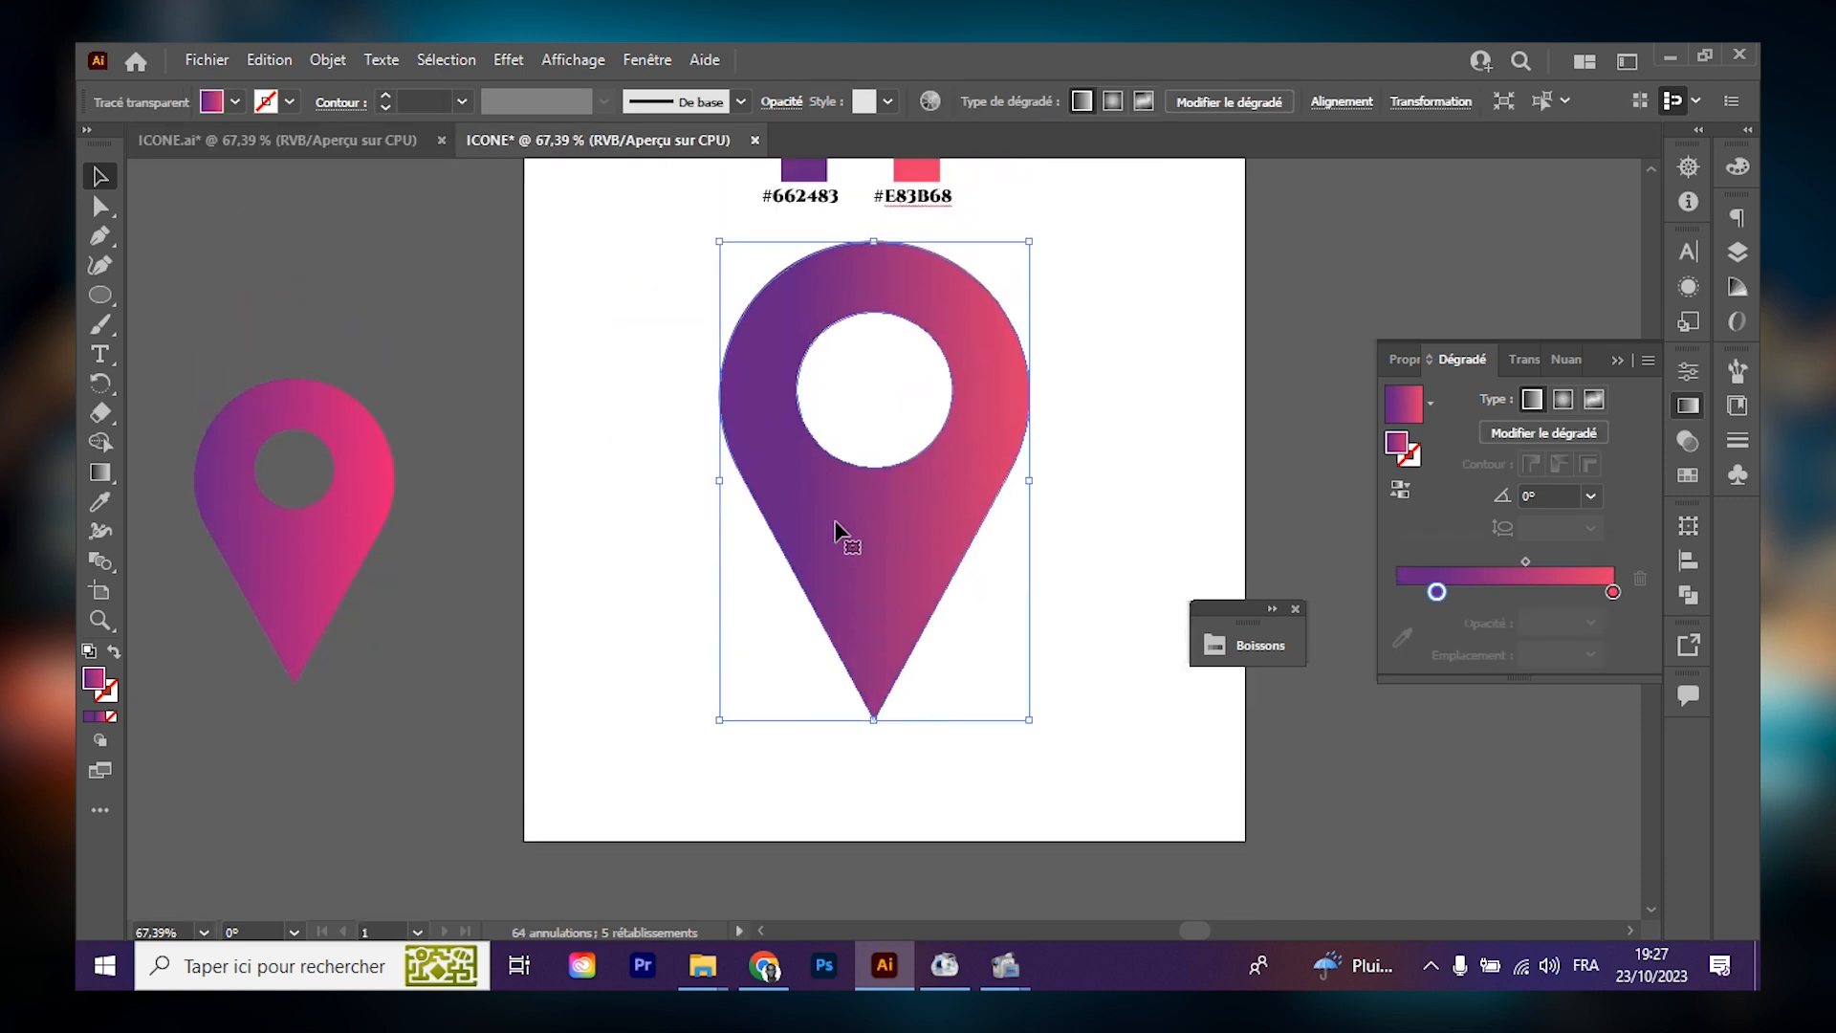
# Scale the pin down proportionally about its centre, nudge it slightly upward and deselect it.
pyautogui.moveTo(1030, 720); pyautogui.dragTo(997, 660)
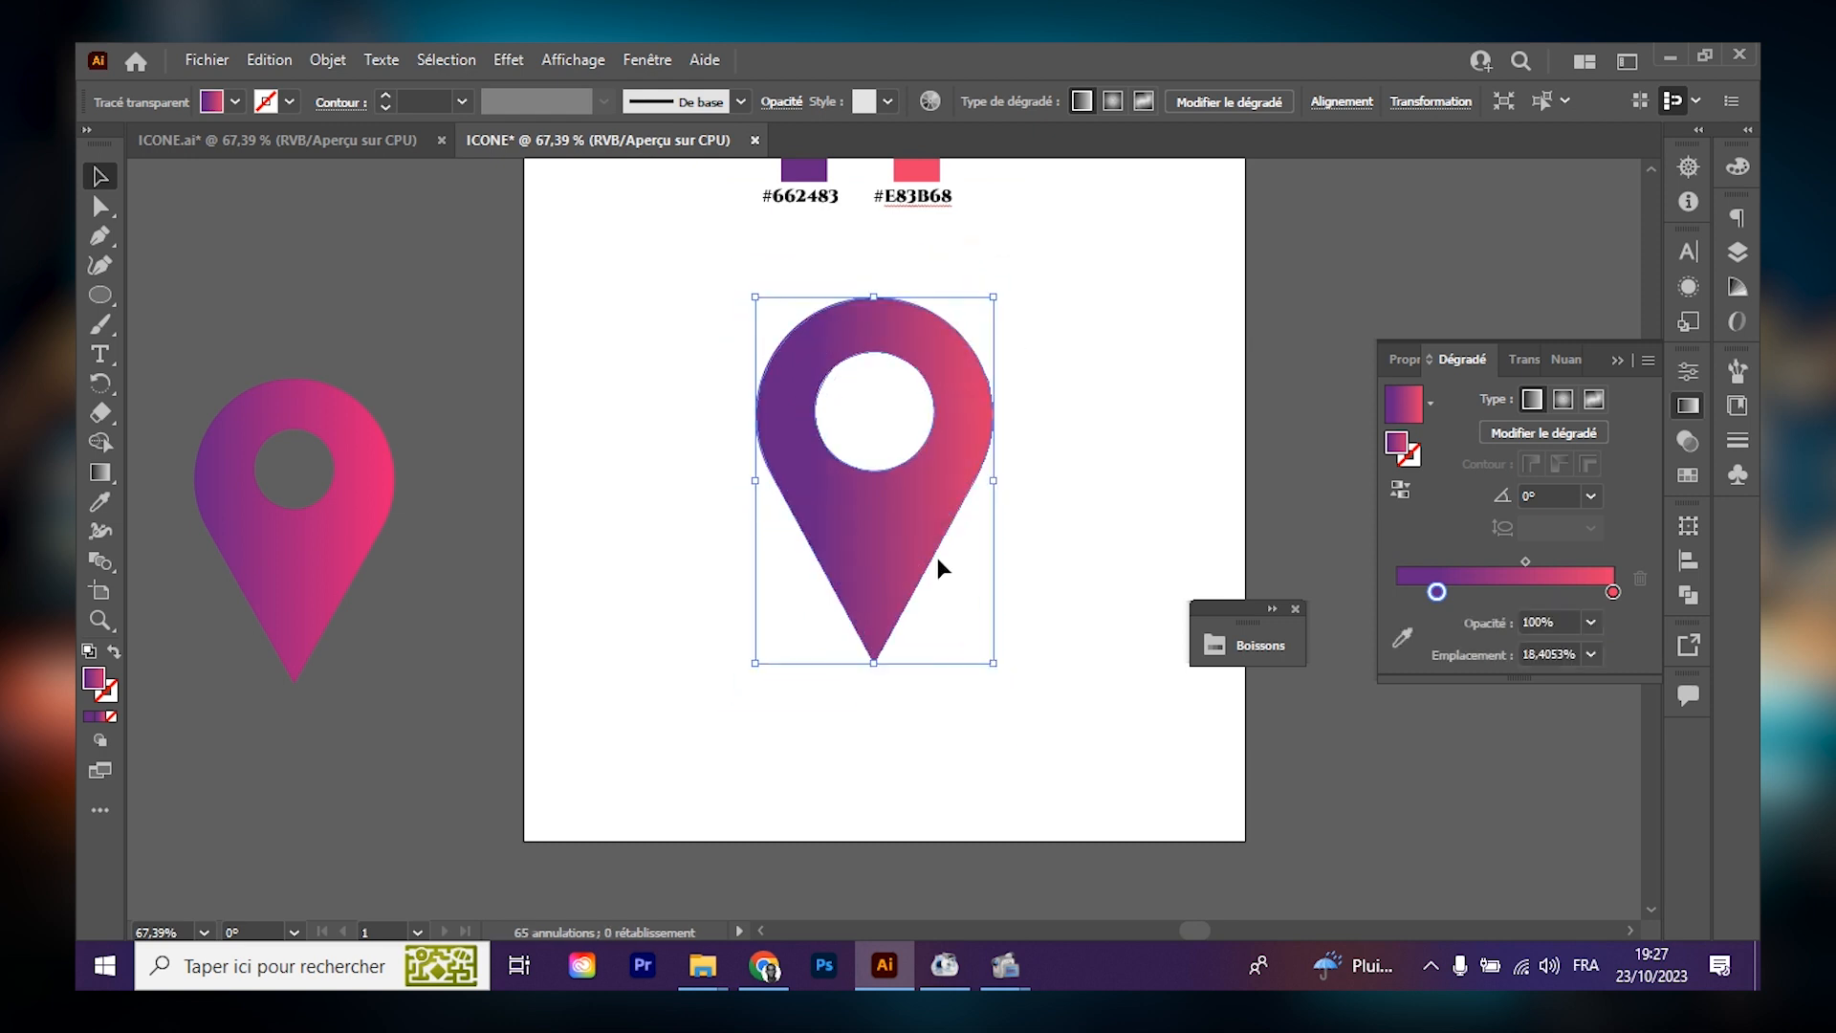
pyautogui.press('Up')
pyautogui.press('Up')
pyautogui.press('Up')
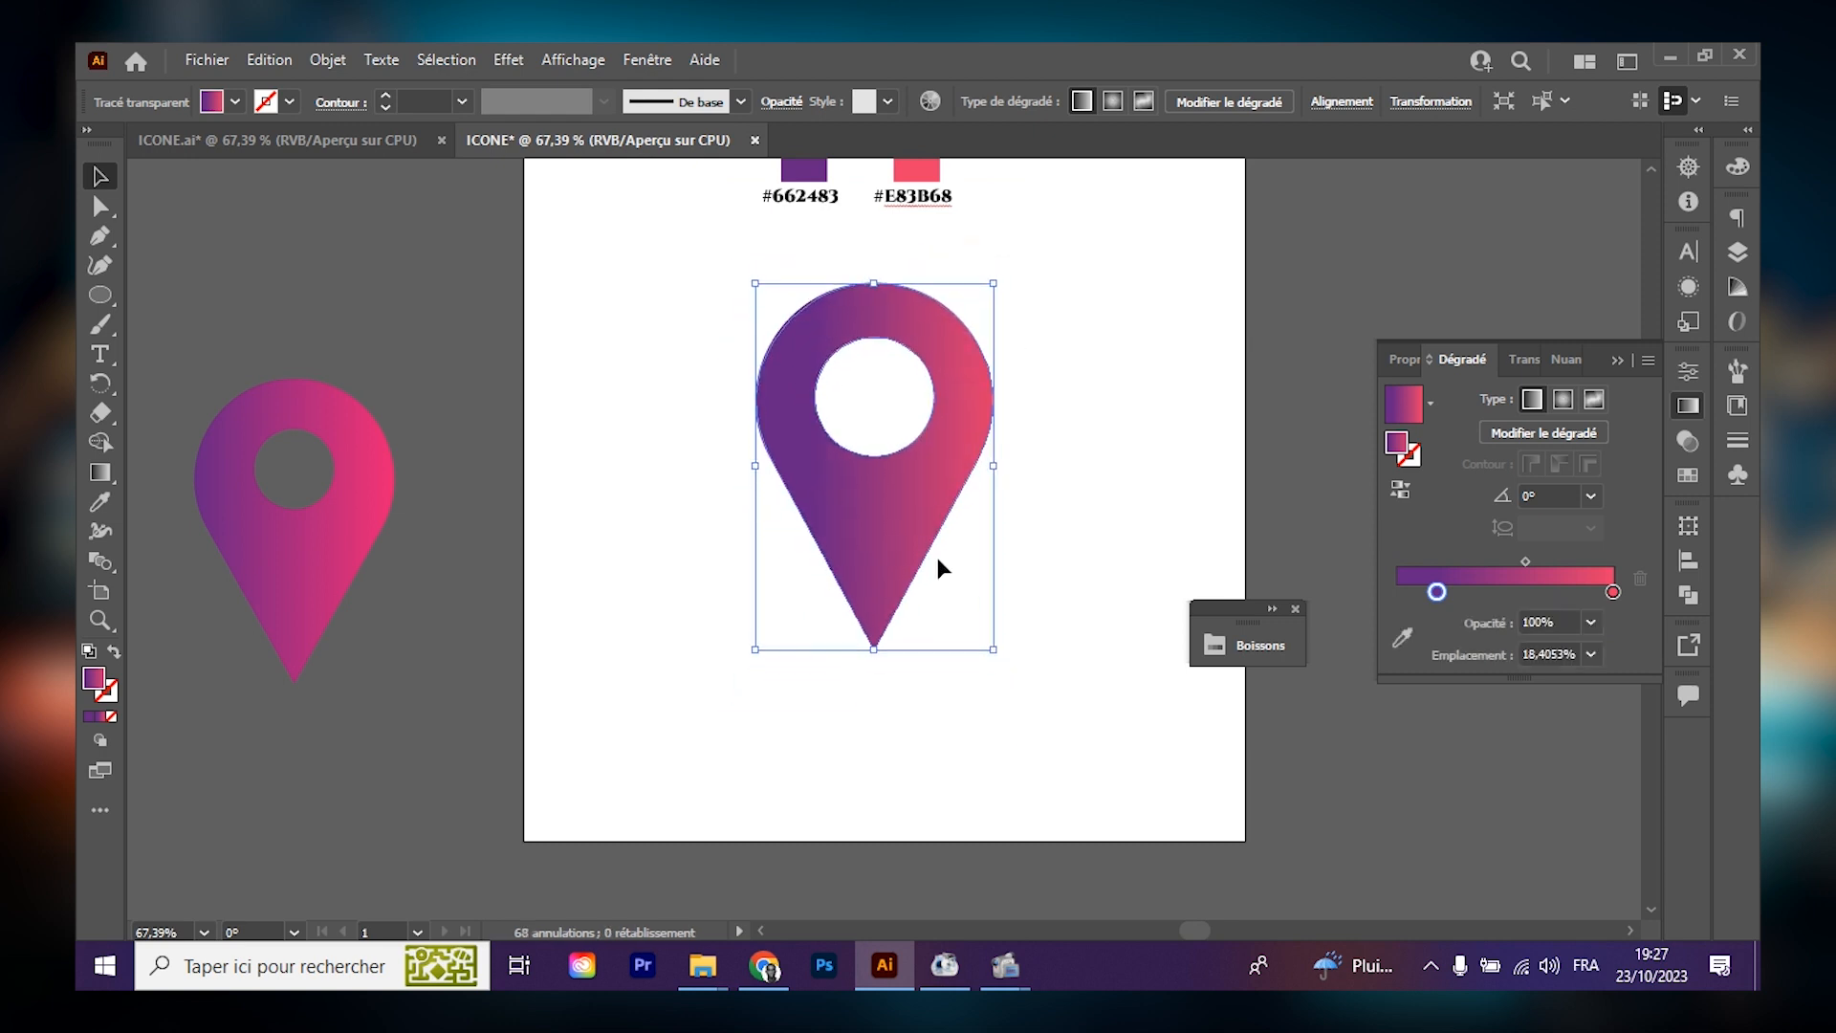
pyautogui.click(735, 750)
# Draw a wide, flat gradient-filled ellipse below the pin and centre it directly under the tip.
pyautogui.click(102, 295)
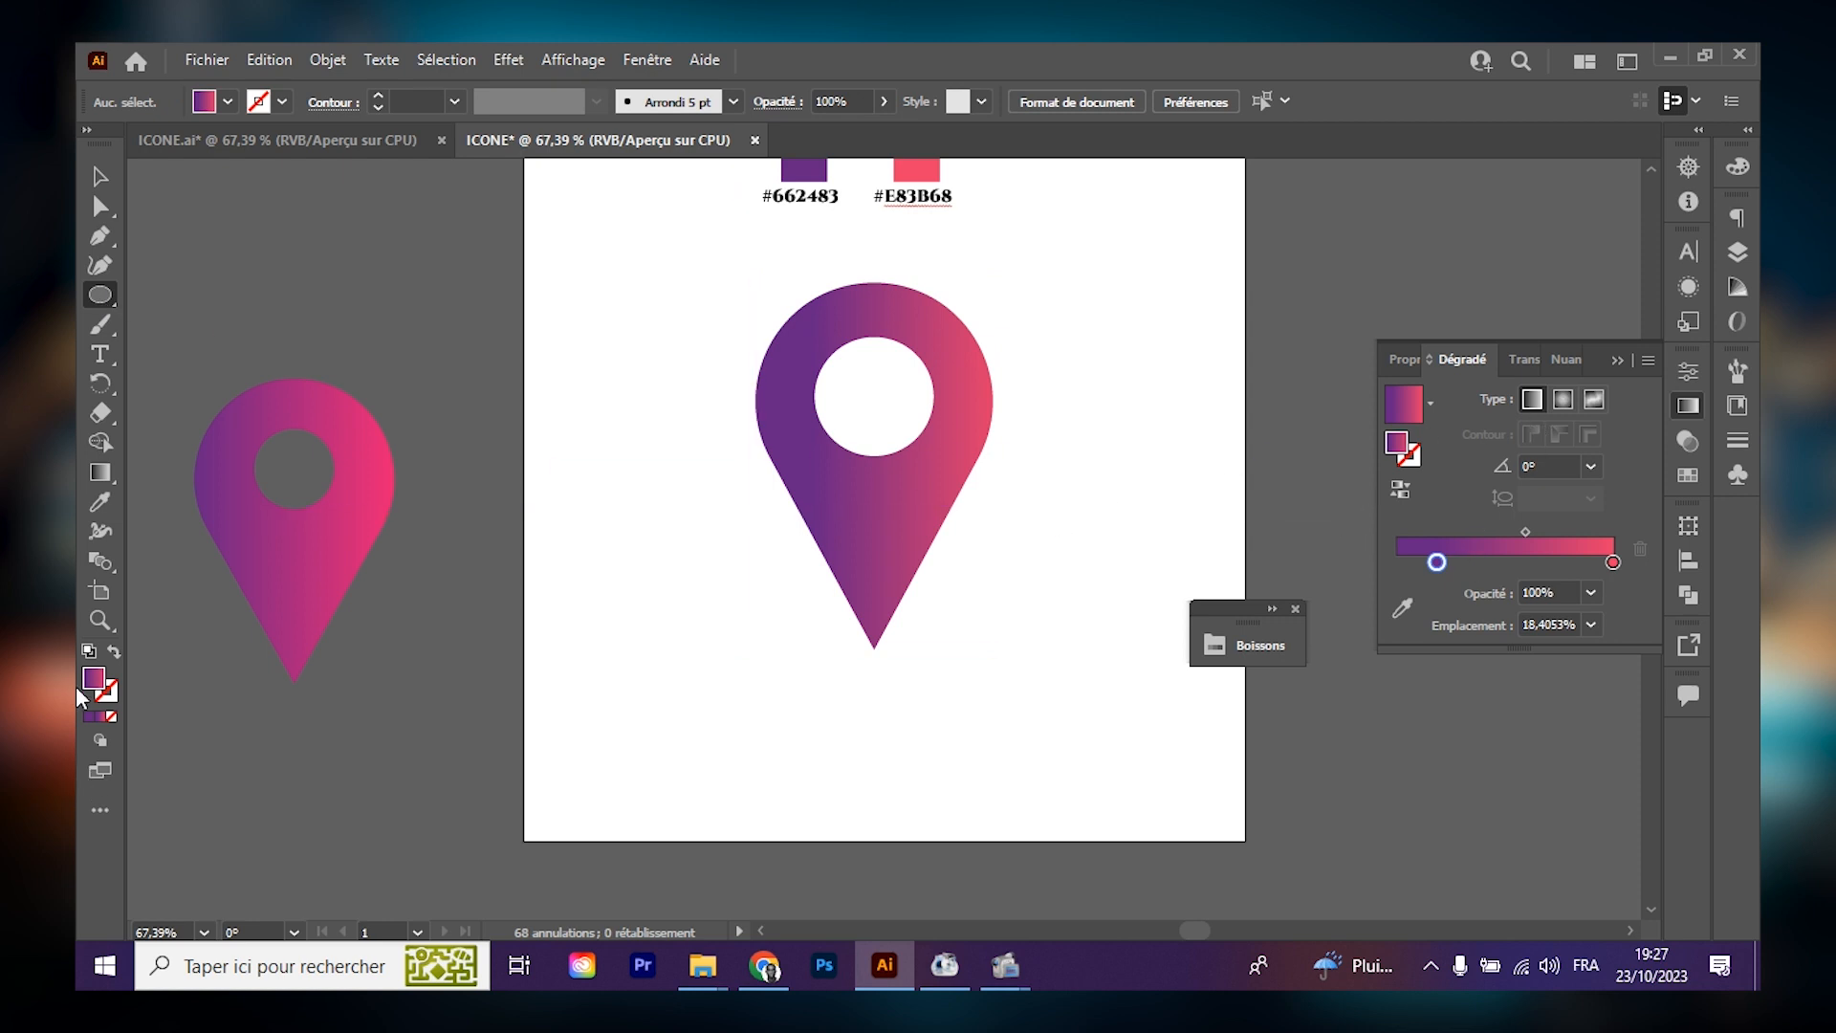
pyautogui.moveTo(782, 656); pyautogui.dragTo(1083, 690)
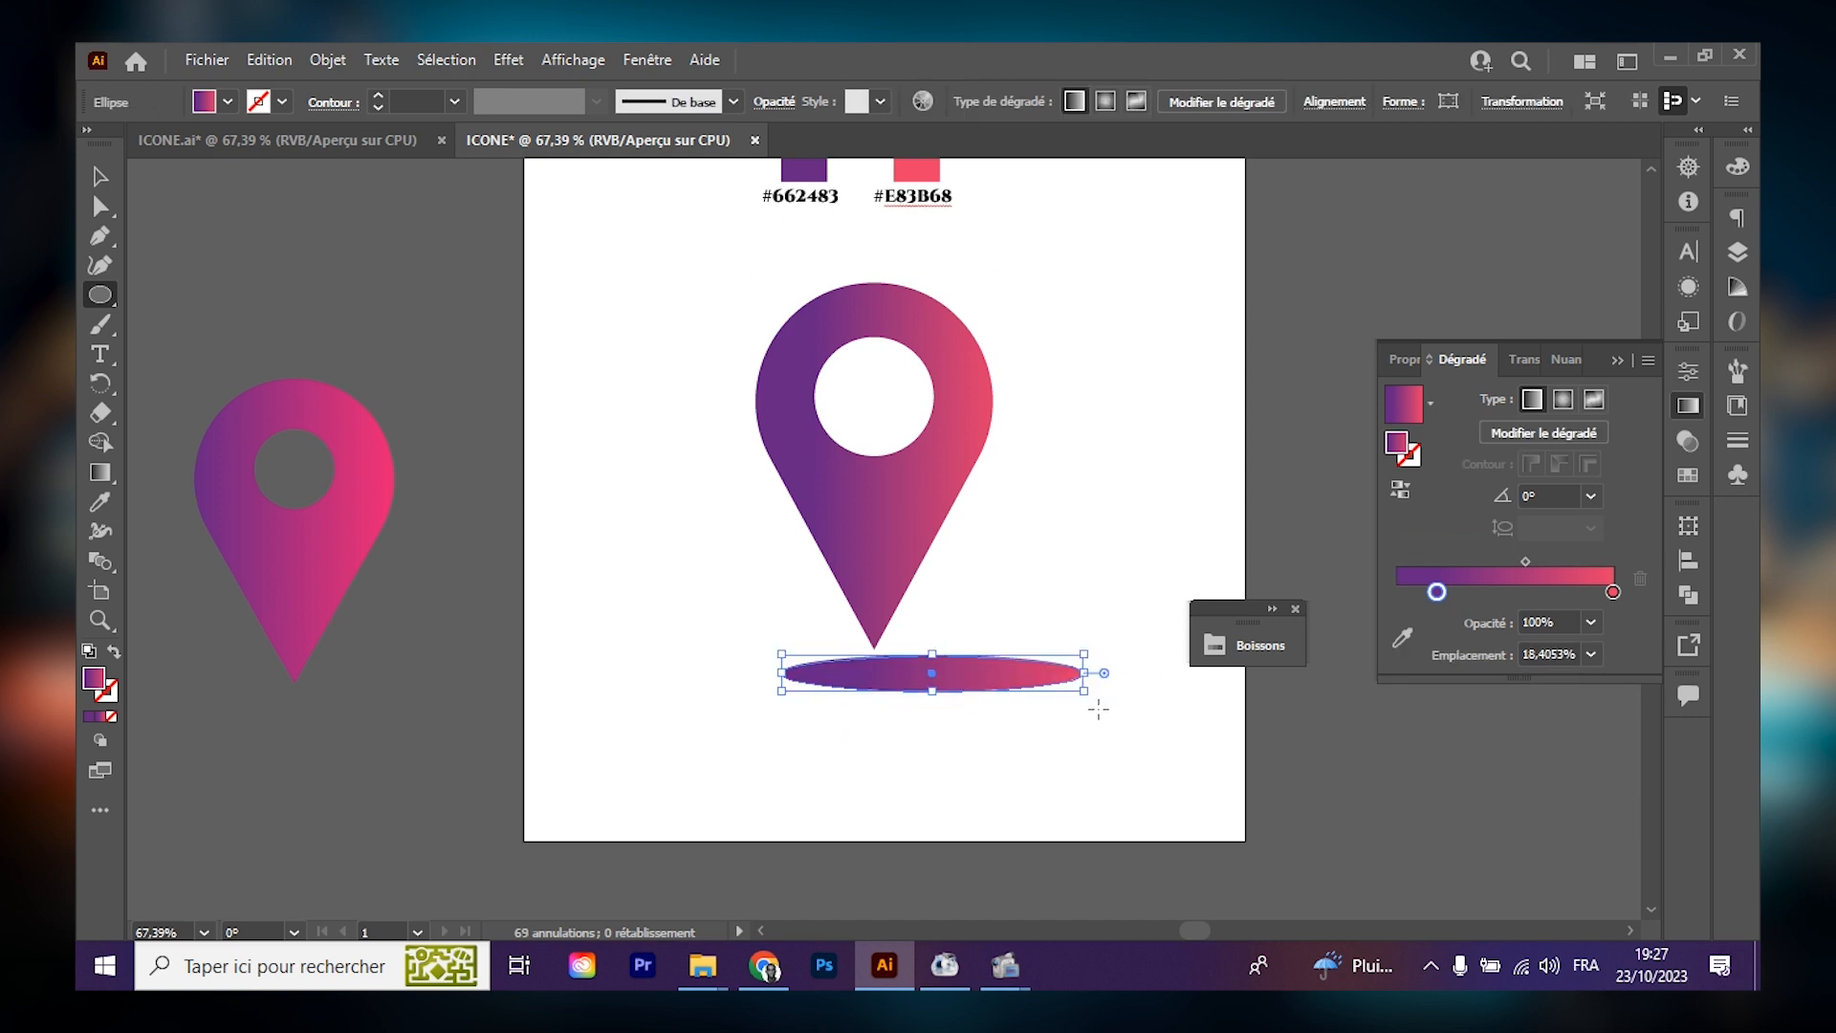
pyautogui.click(100, 178)
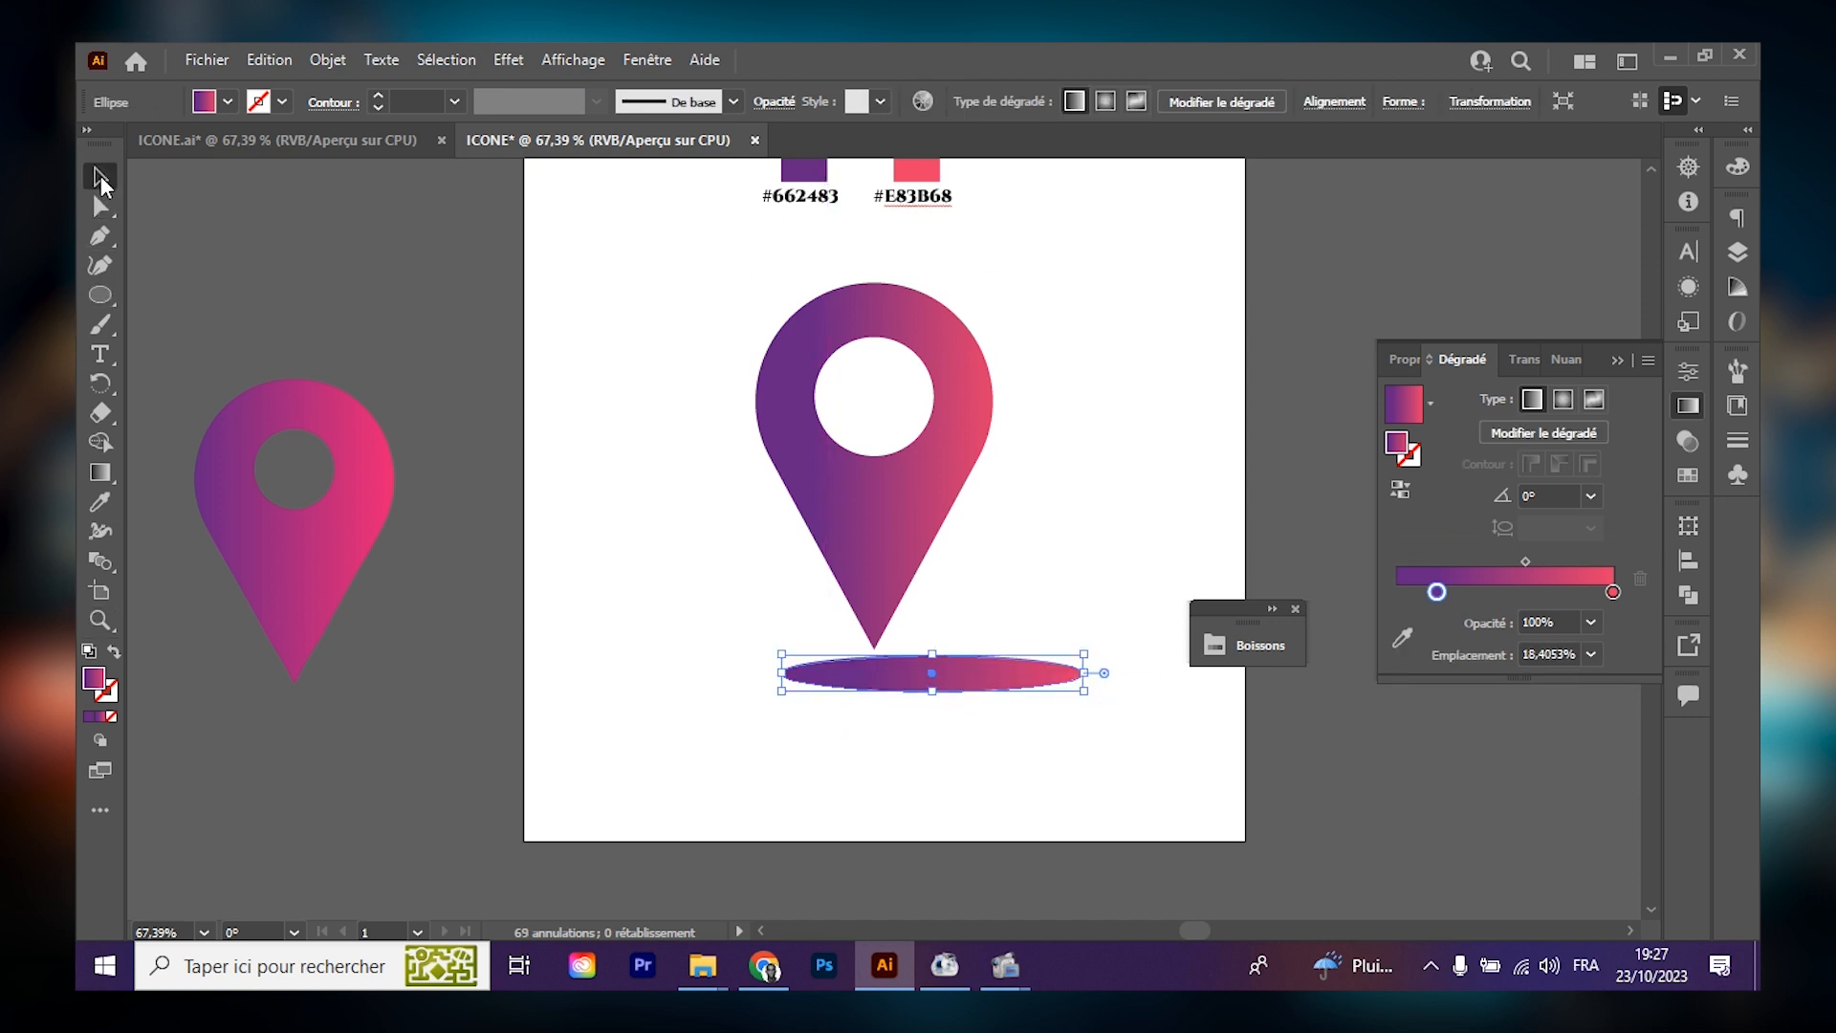
pyautogui.moveTo(935, 675); pyautogui.dragTo(880, 670)
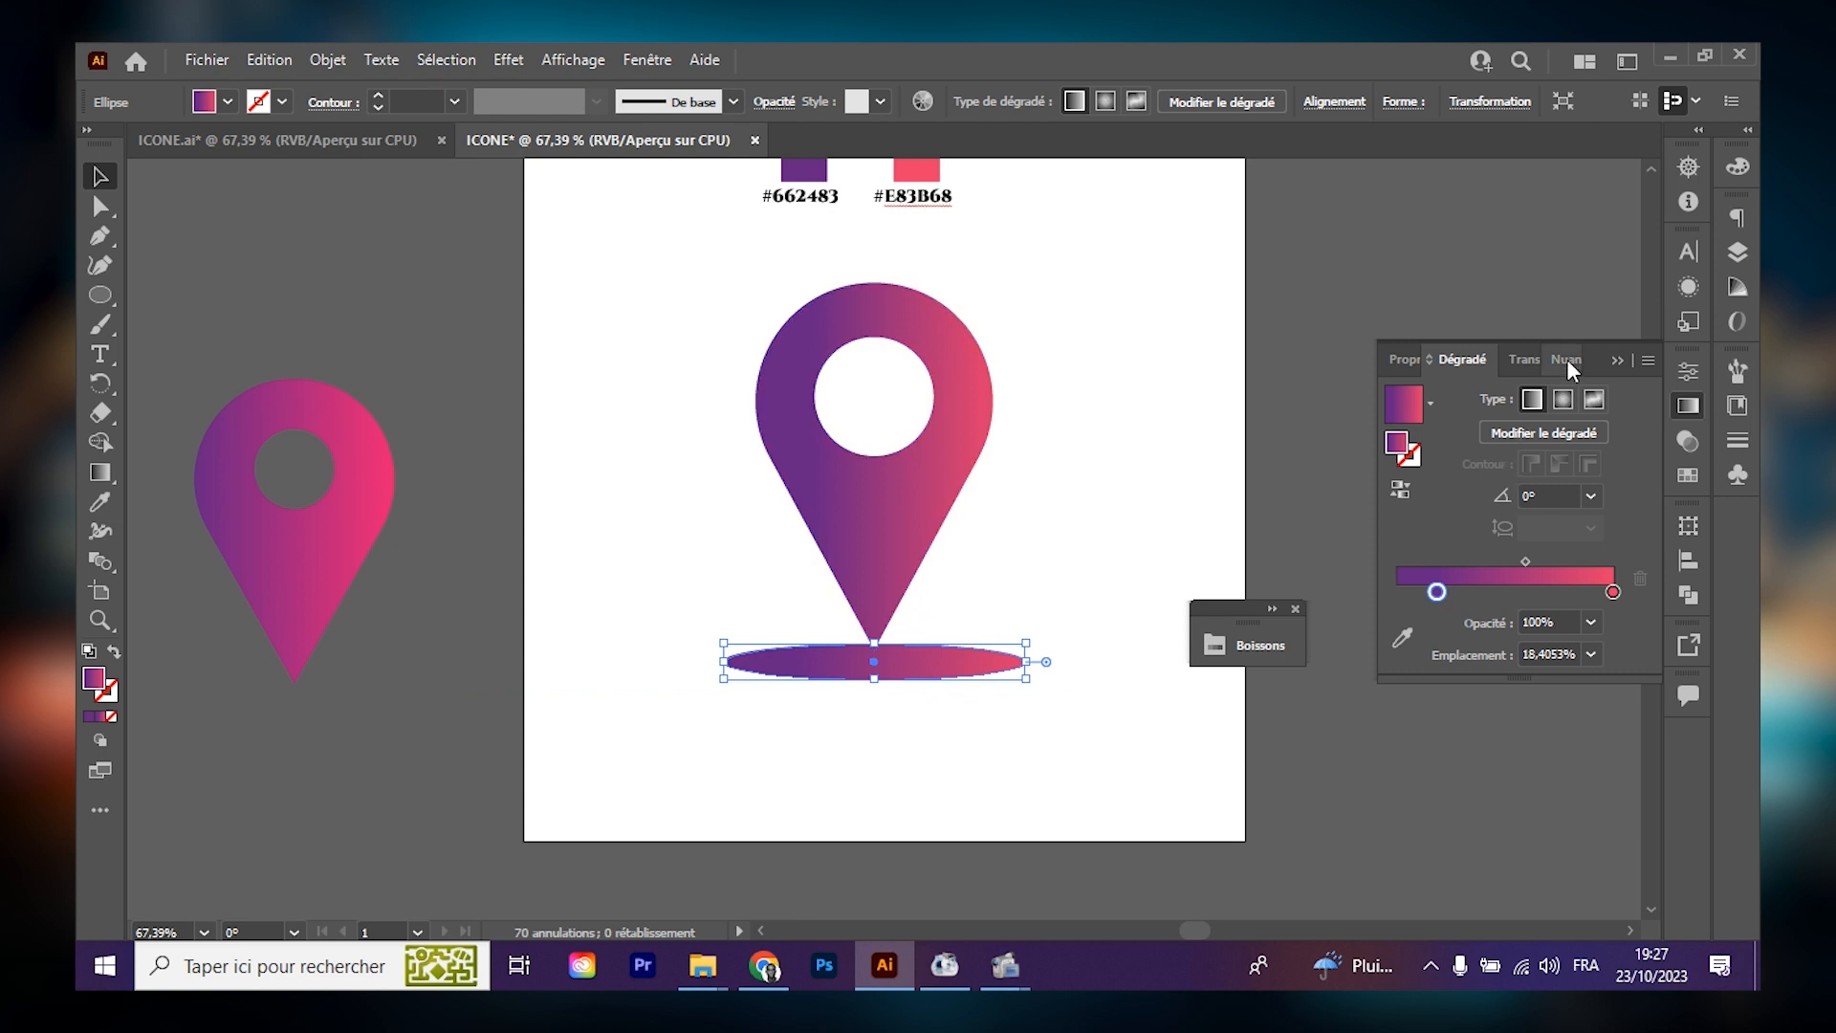
# Move the ellipse beneath both pins in the layer stack and duplicate it in place.
pyautogui.click(1615, 362)
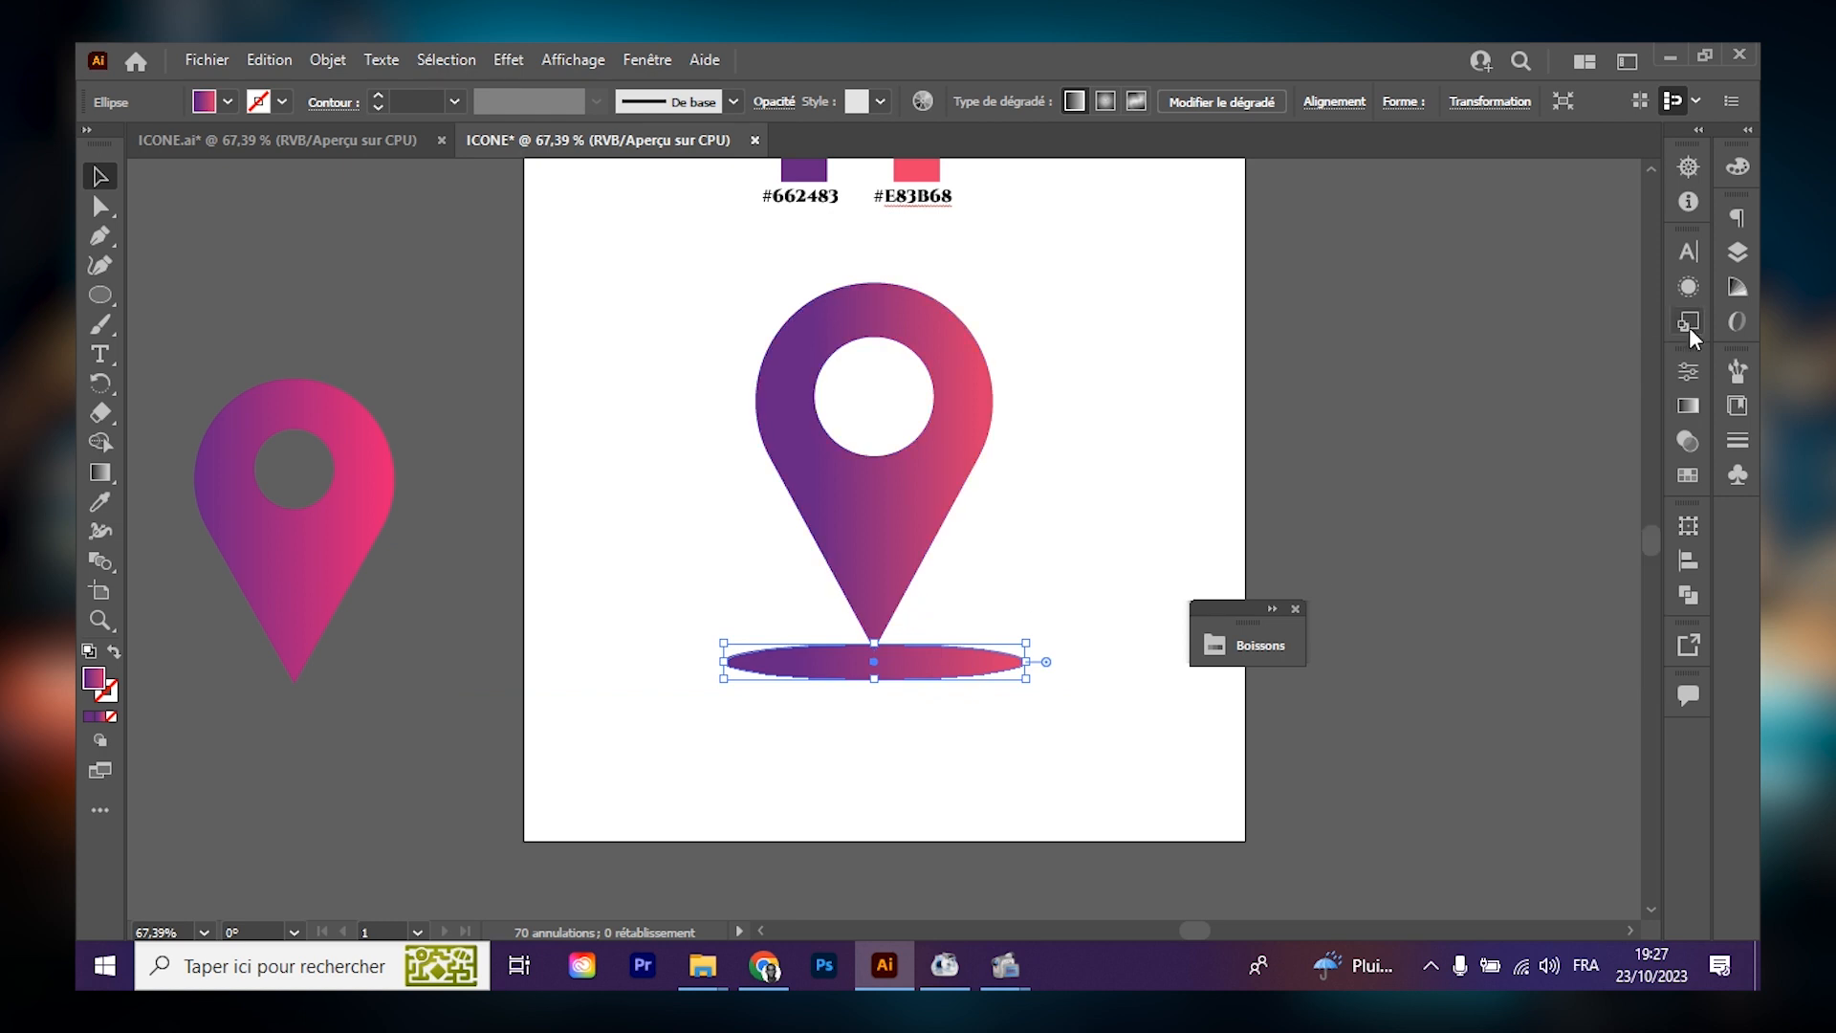
pyautogui.click(1732, 256)
pyautogui.moveTo(1584, 222); pyautogui.dragTo(1567, 291)
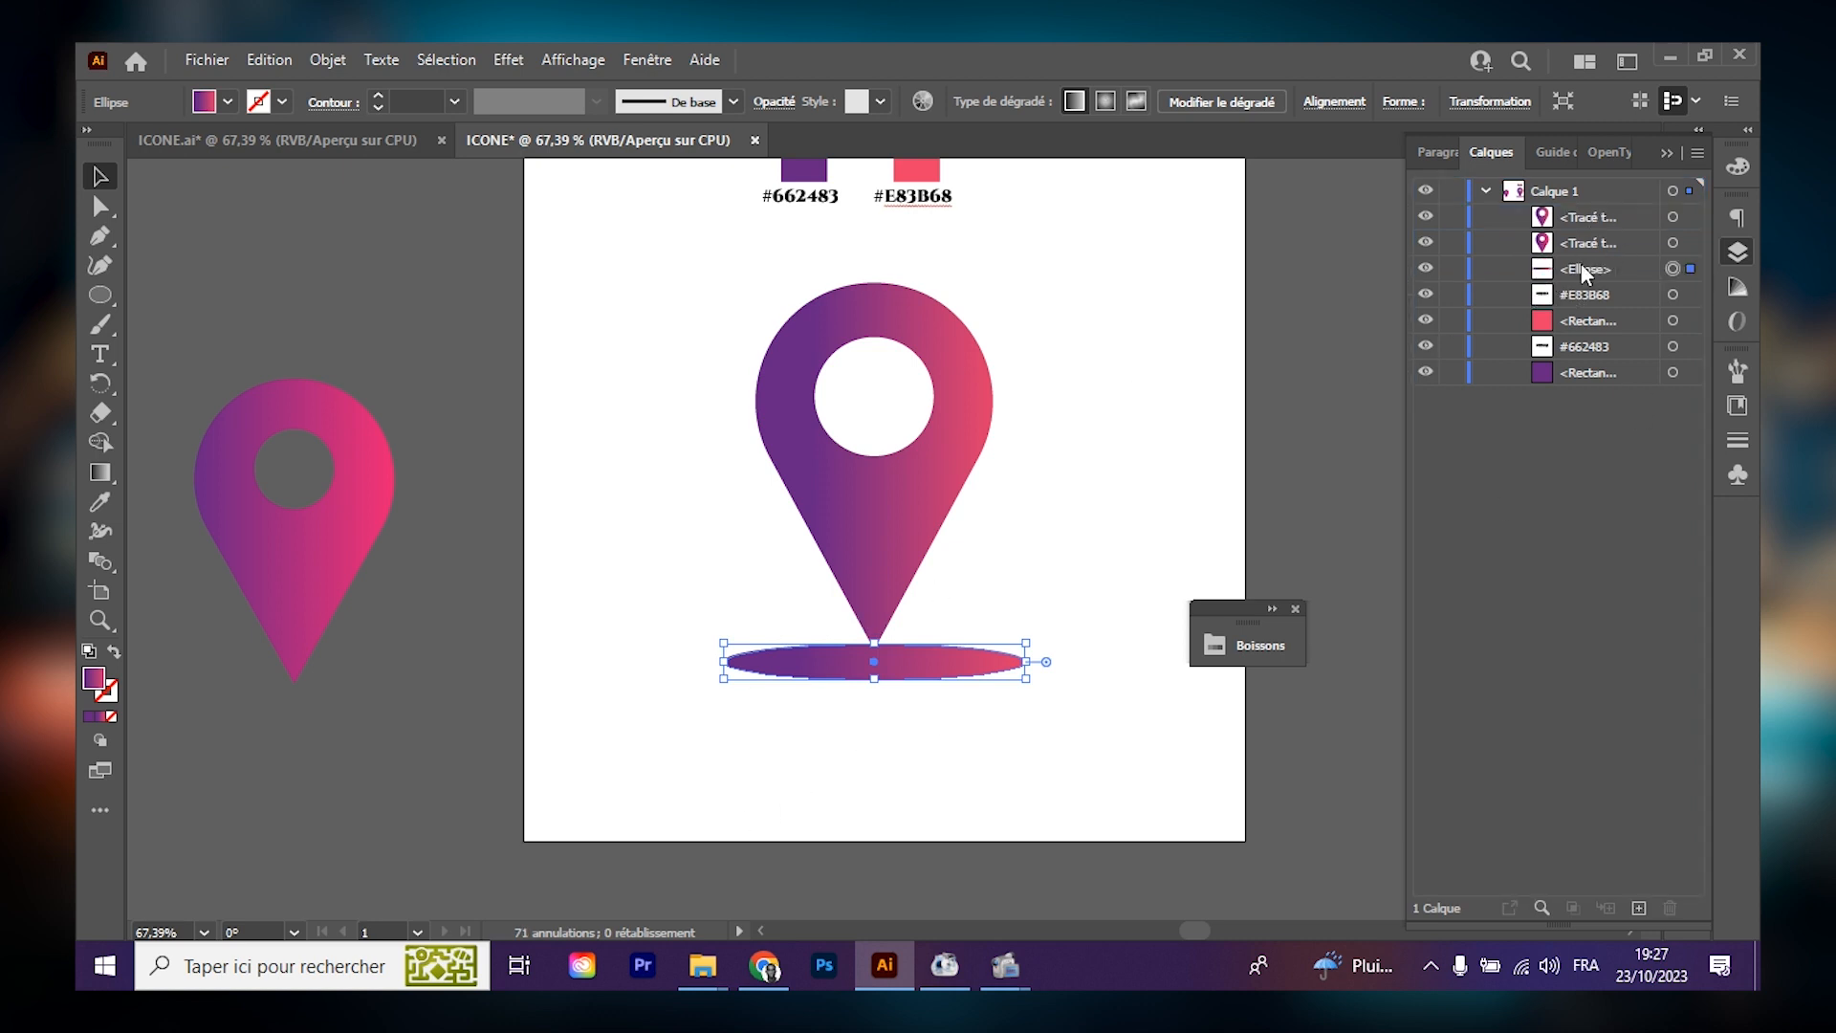
pyautogui.moveTo(1613, 264); pyautogui.dragTo(1638, 906)
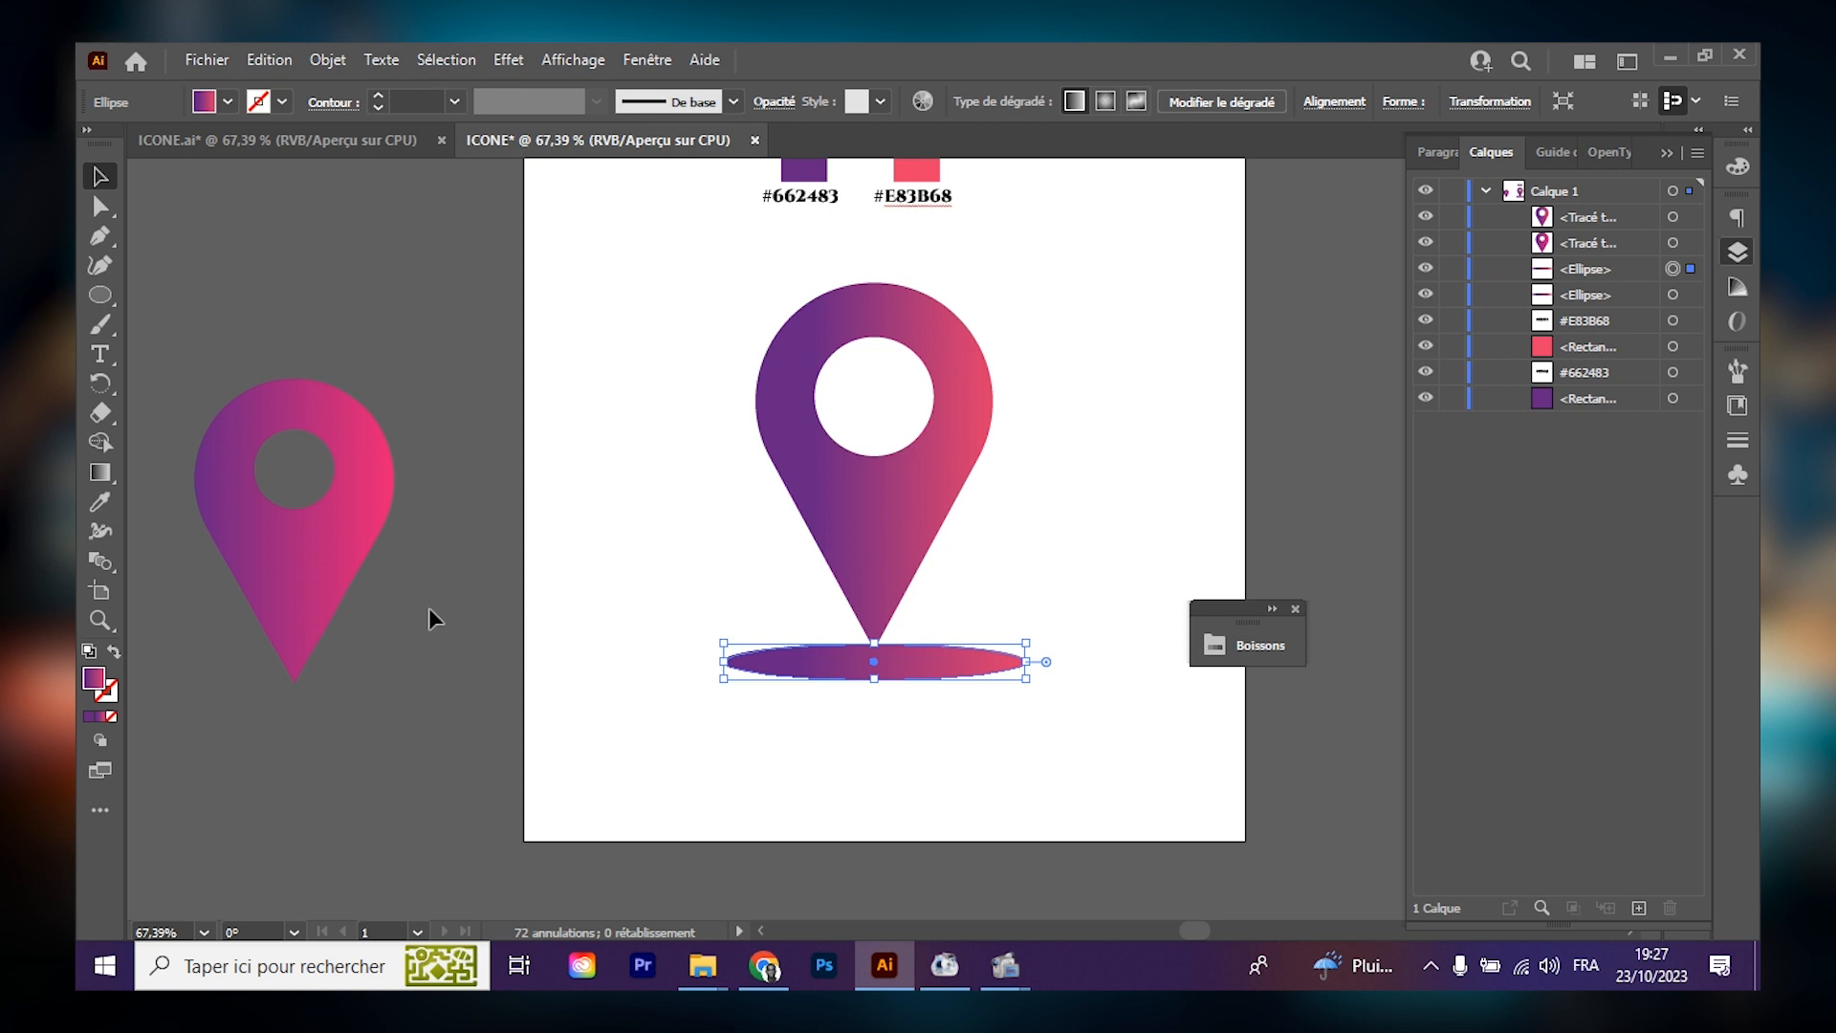
# Fill the upper ellipse with the white sampled from the artboard using the Eyedropper.
pyautogui.click(108, 502)
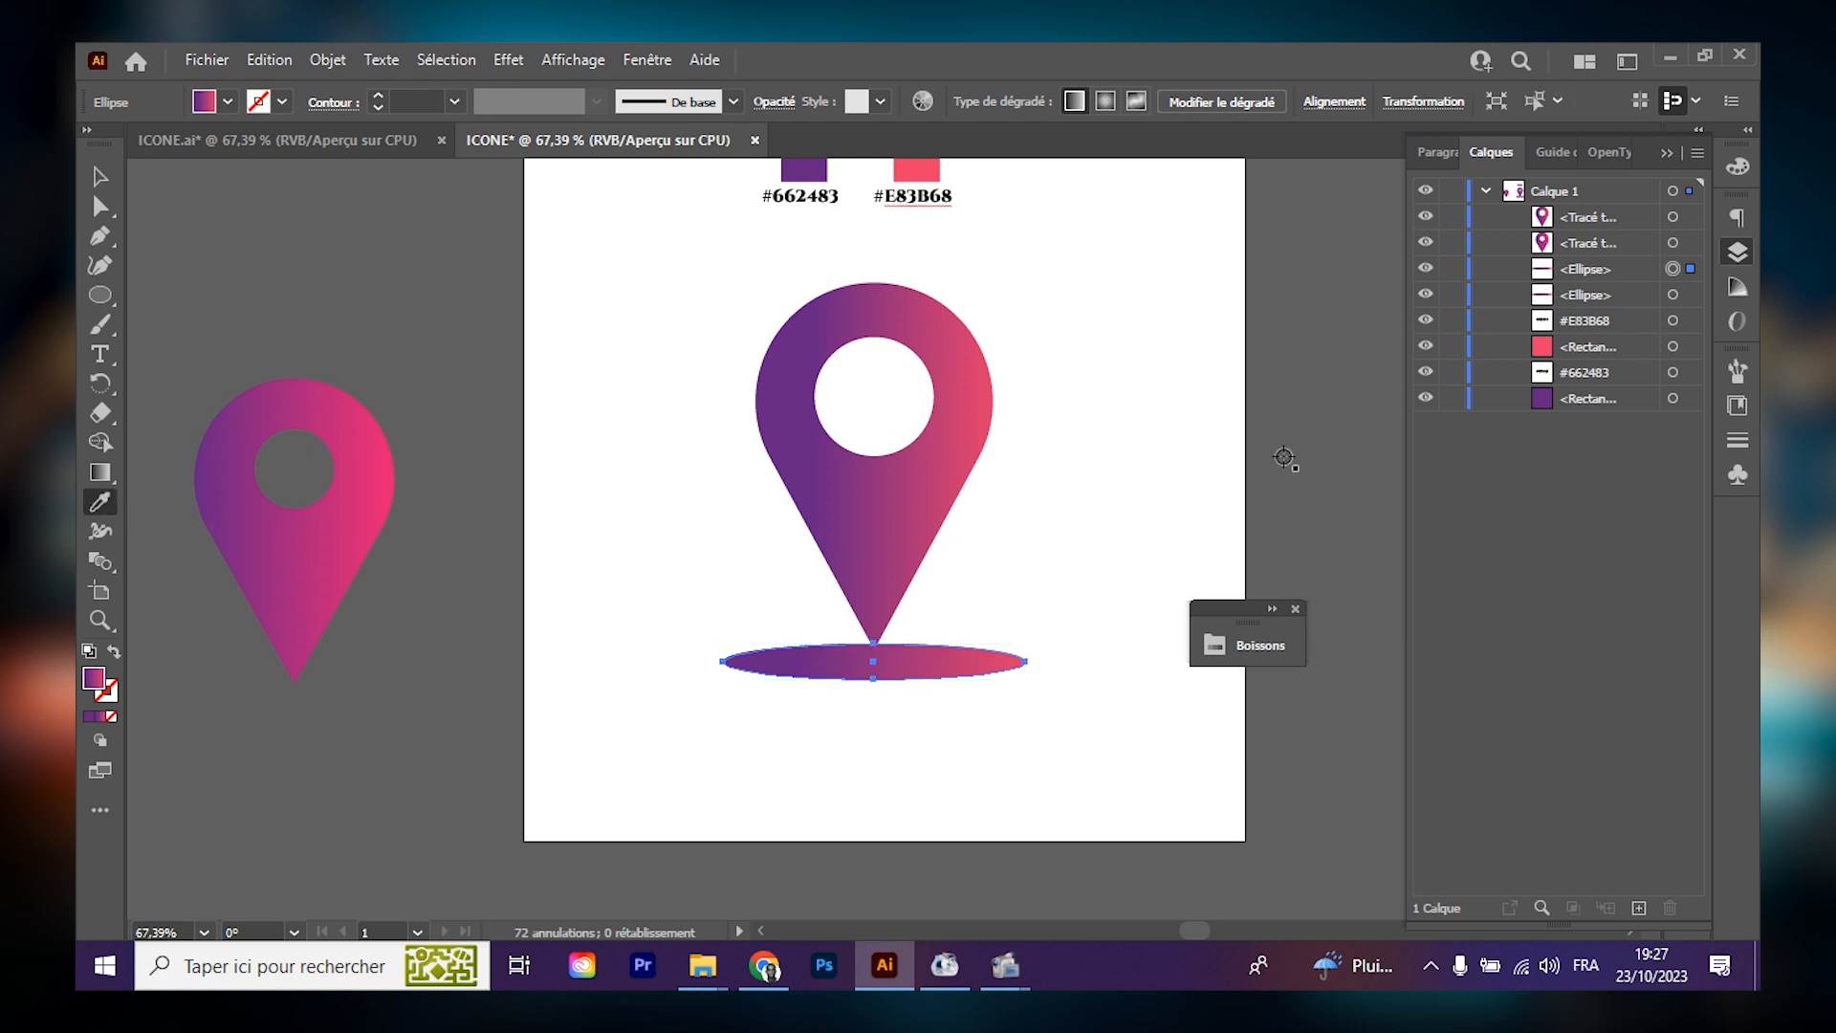
pyautogui.click(636, 510)
pyautogui.click(650, 487)
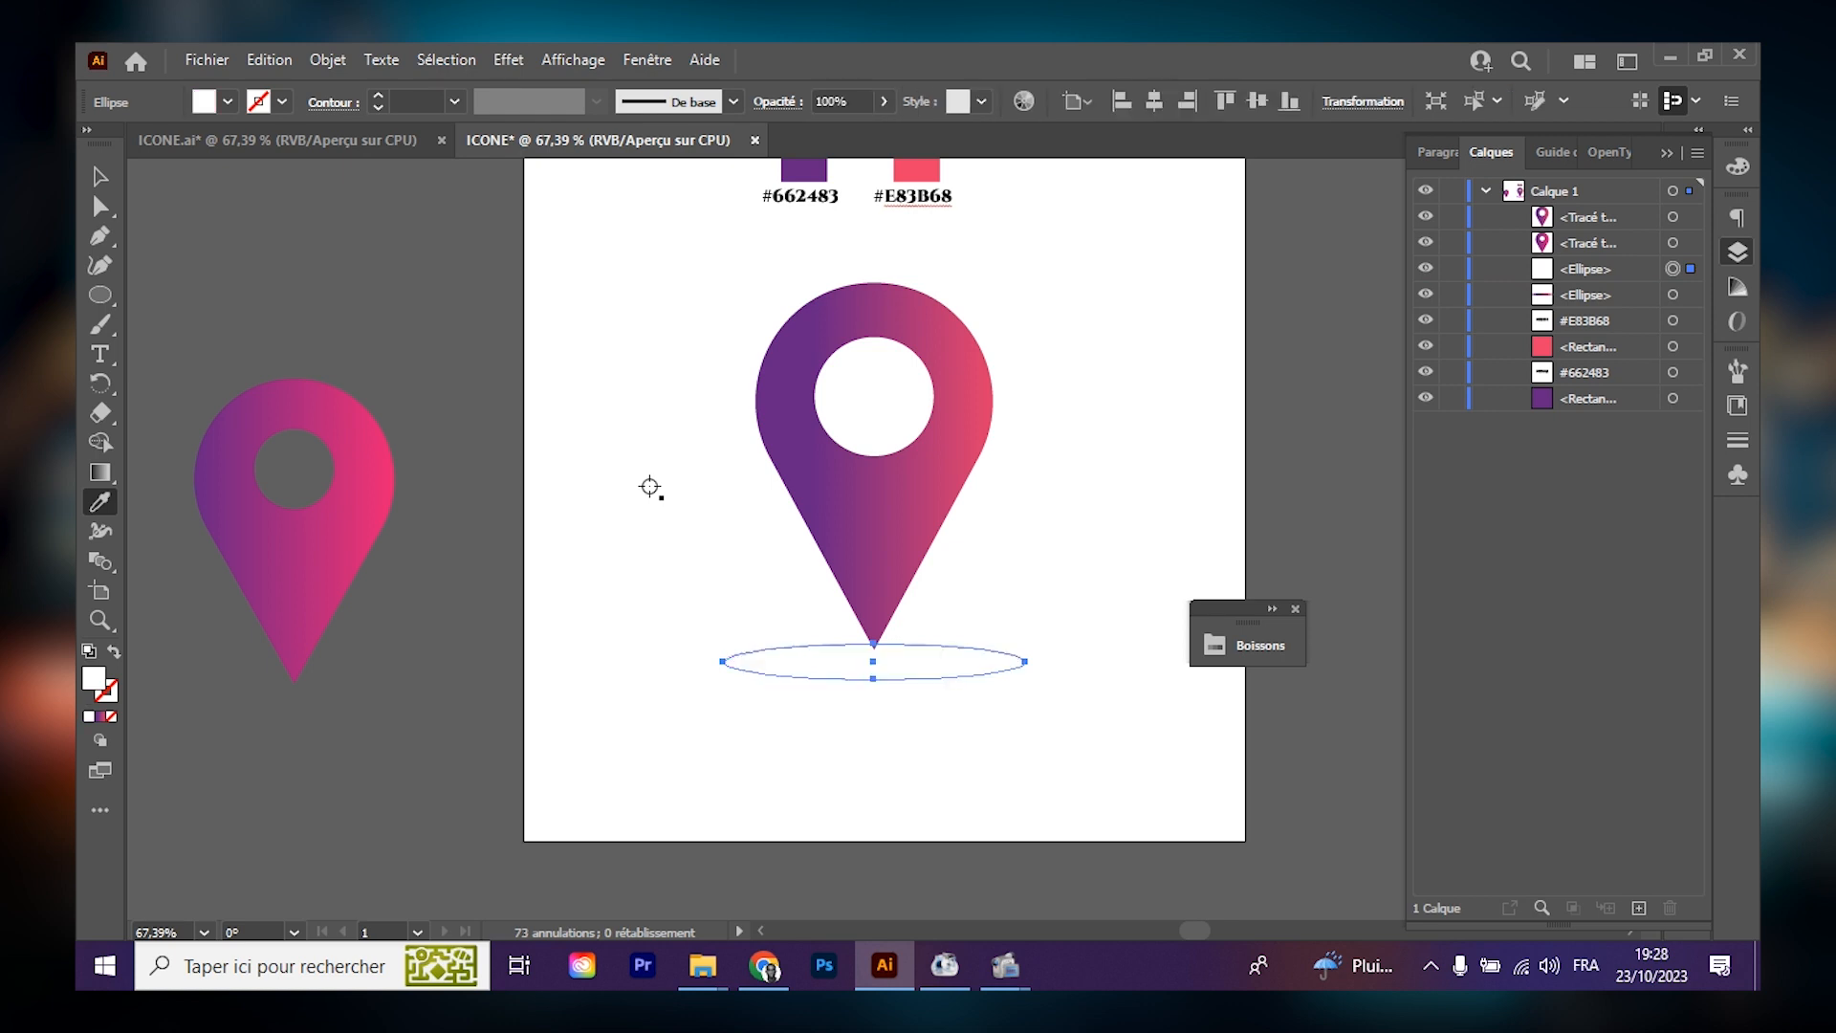
pyautogui.press('v')
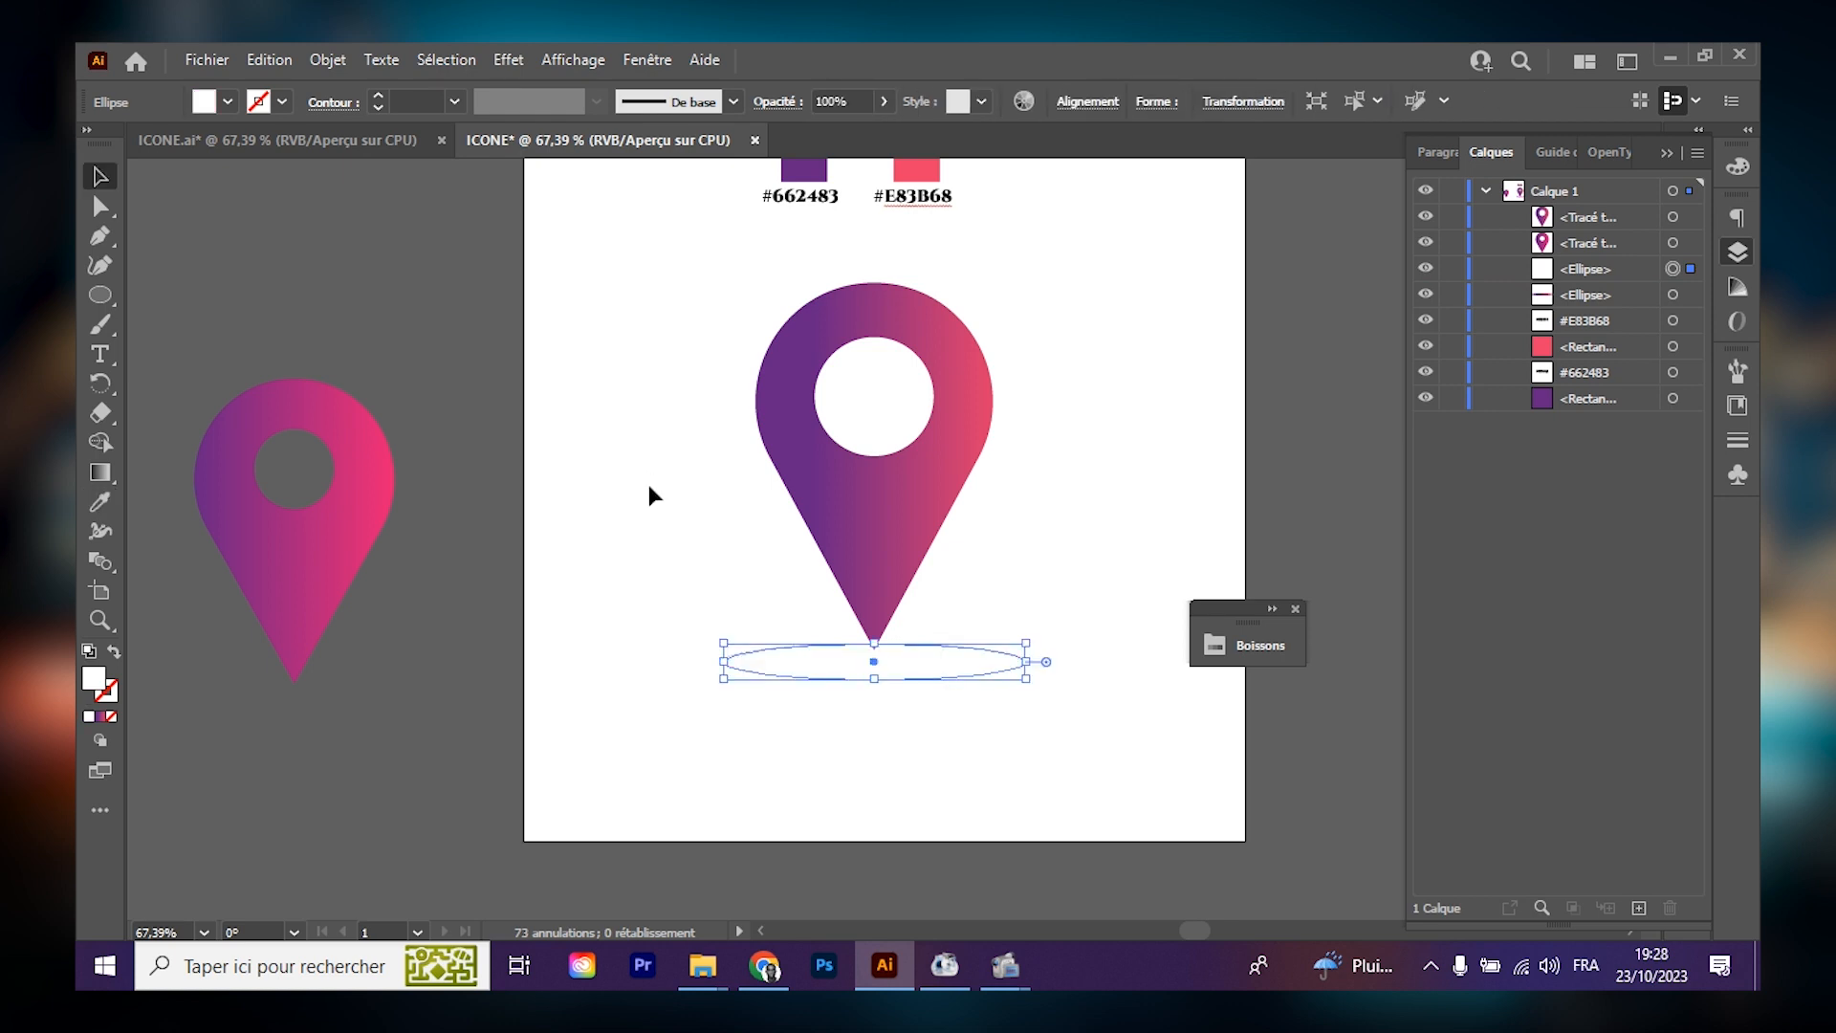
# Nudge the white ellipse up and to the left over the gradient ellipse, leaving a thin crescent that thickens at its right end.
pyautogui.press('Down')
pyautogui.press('Down')
pyautogui.press('Down')
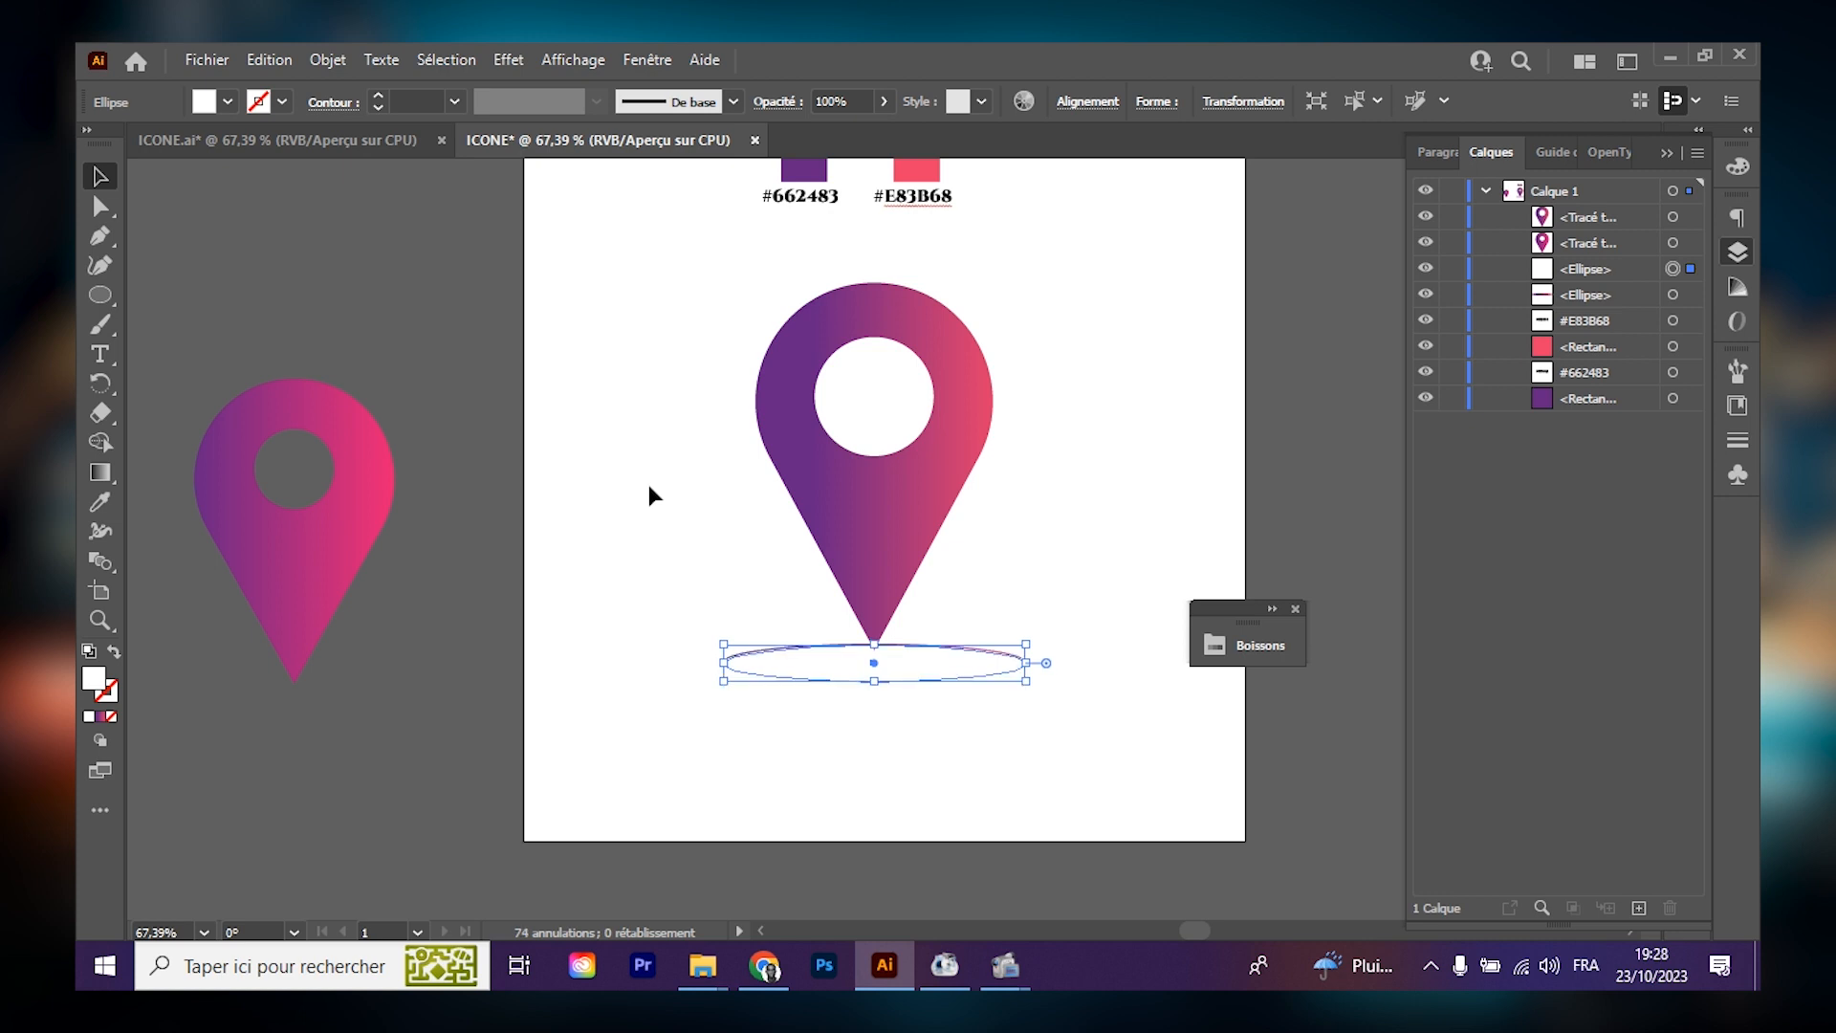
pyautogui.press('Up')
pyautogui.press('Up')
pyautogui.press('Up')
pyautogui.press('Up')
pyautogui.press('Up')
pyautogui.press('Up')
pyautogui.press('Up')
pyautogui.press('Up')
pyautogui.press('Up')
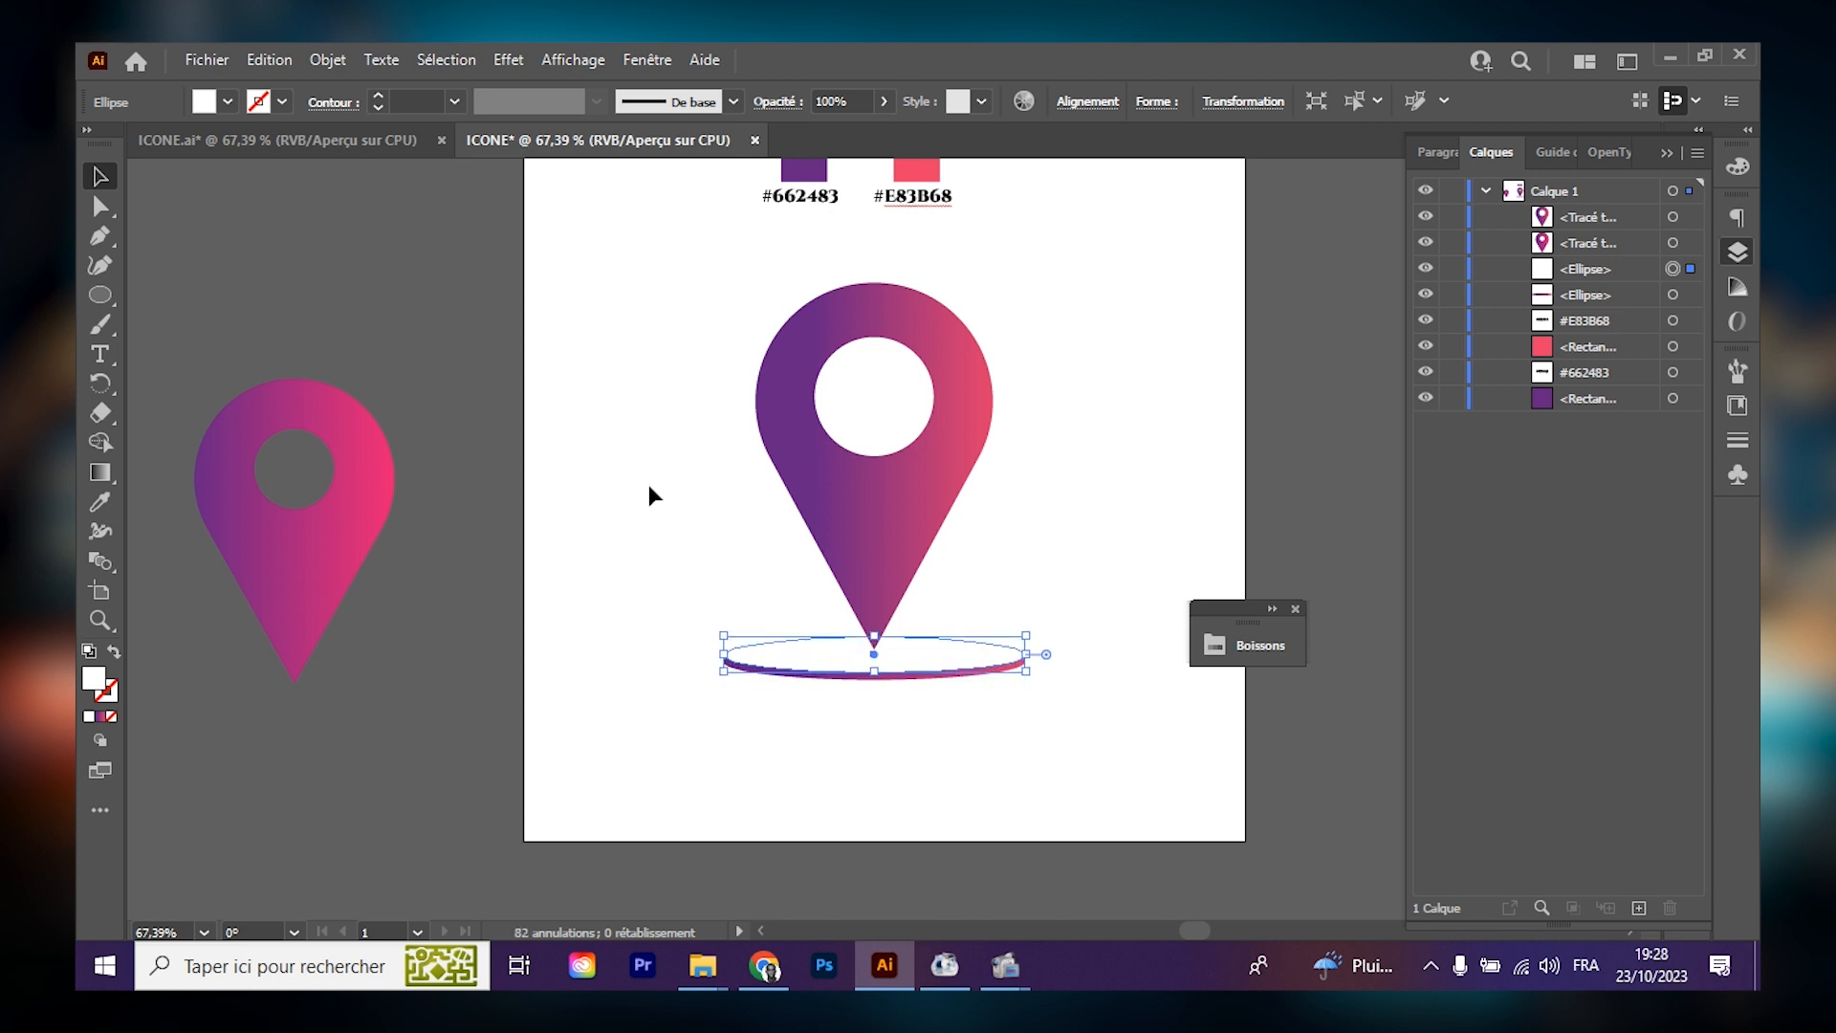
pyautogui.press('Left')
pyautogui.press('Left')
pyautogui.press('Left')
pyautogui.press('Left')
pyautogui.press('Left')
pyautogui.press('Left')
pyautogui.press('Left')
pyautogui.press('Left')
pyautogui.press('Left')
pyautogui.press('Left')
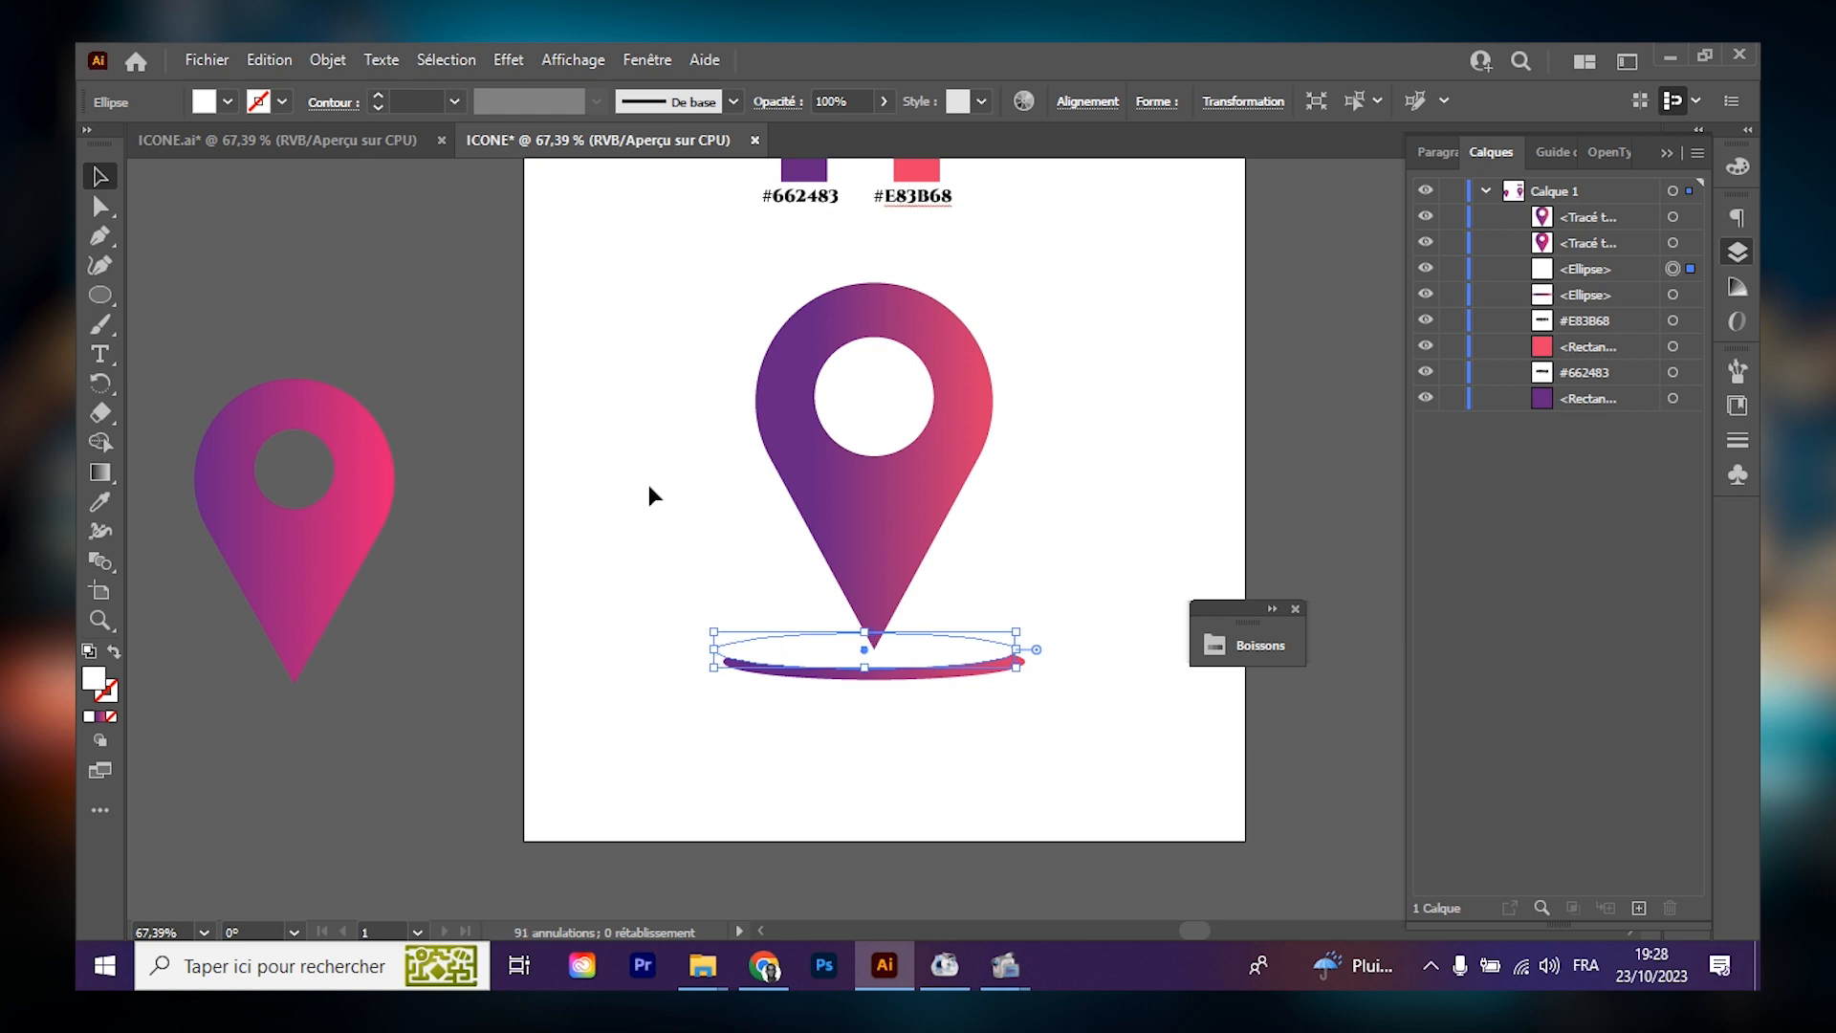
pyautogui.press('Down')
pyautogui.press('Down')
pyautogui.press('Down')
pyautogui.press('Left')
pyautogui.press('Left')
pyautogui.press('Up')
pyautogui.press('Up')
pyautogui.press('Up')
pyautogui.press('Left')
pyautogui.press('Left')
pyautogui.press('Left')
pyautogui.press('Left')
pyautogui.press('Down')
pyautogui.press('Down')
pyautogui.press('Down')
pyautogui.press('Down')
pyautogui.press('Down')
pyautogui.press('Up')
pyautogui.press('Up')
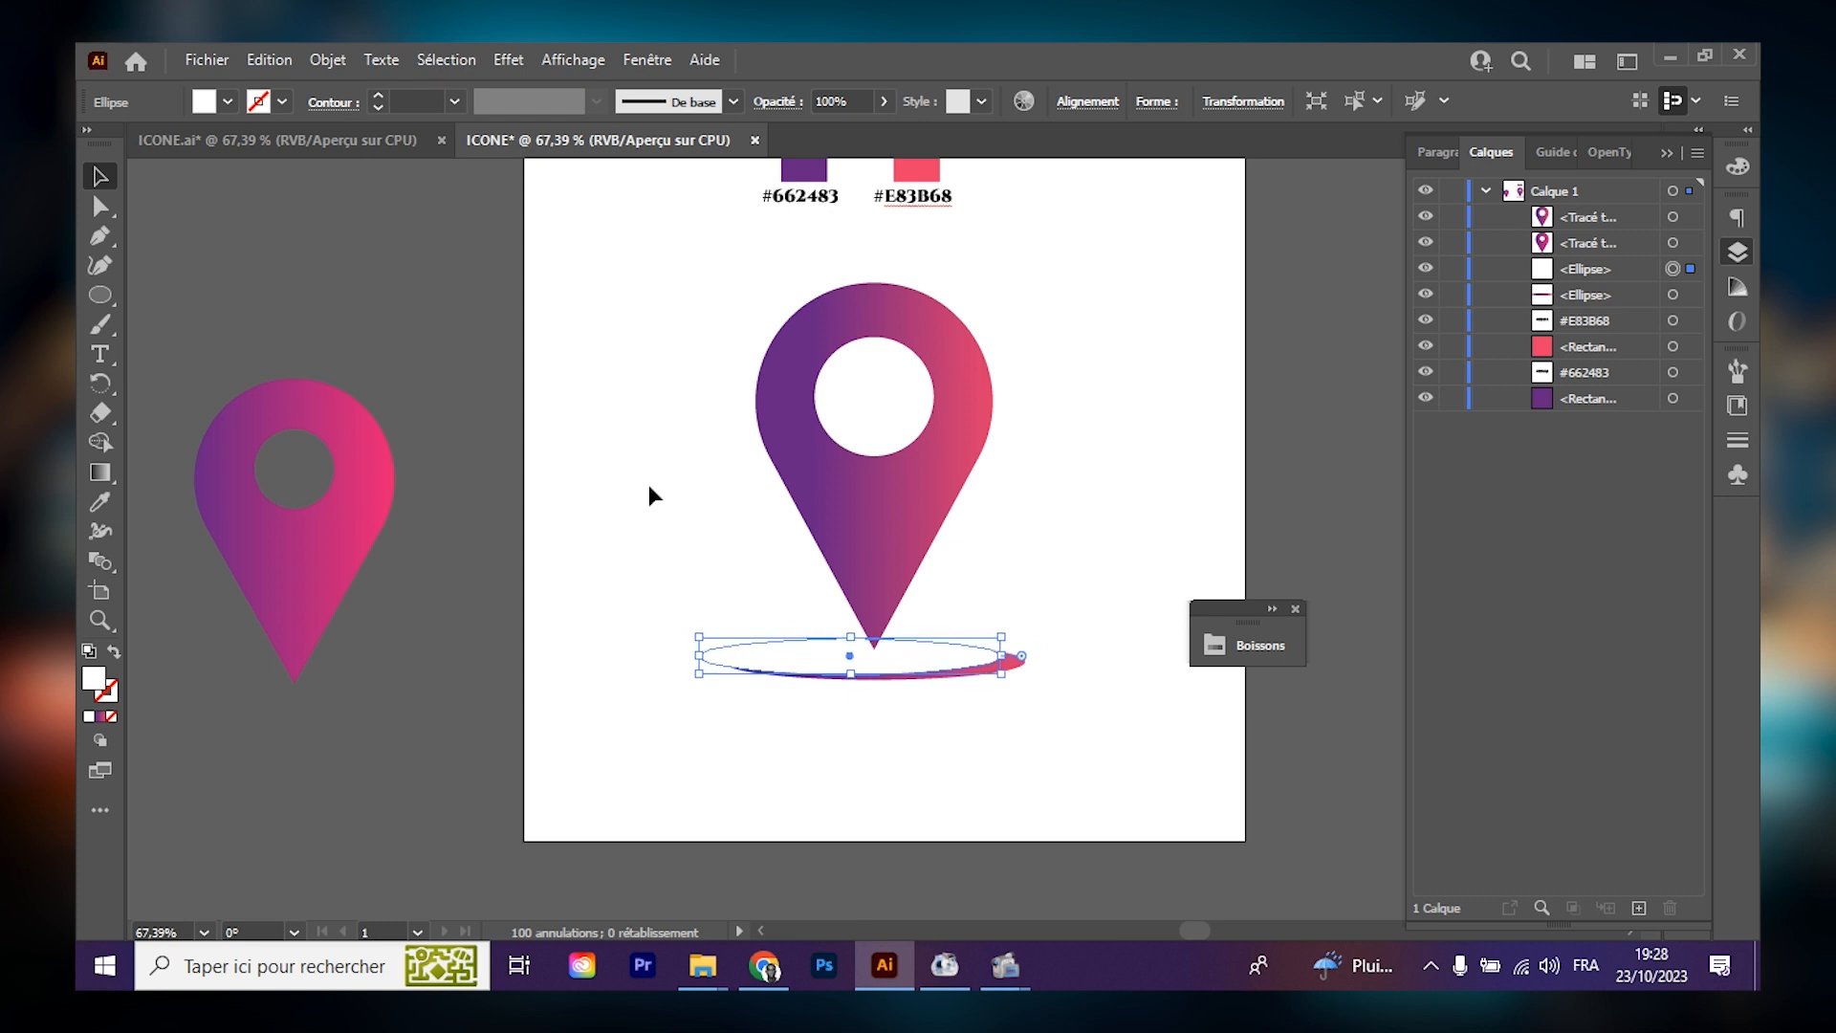
pyautogui.click(934, 751)
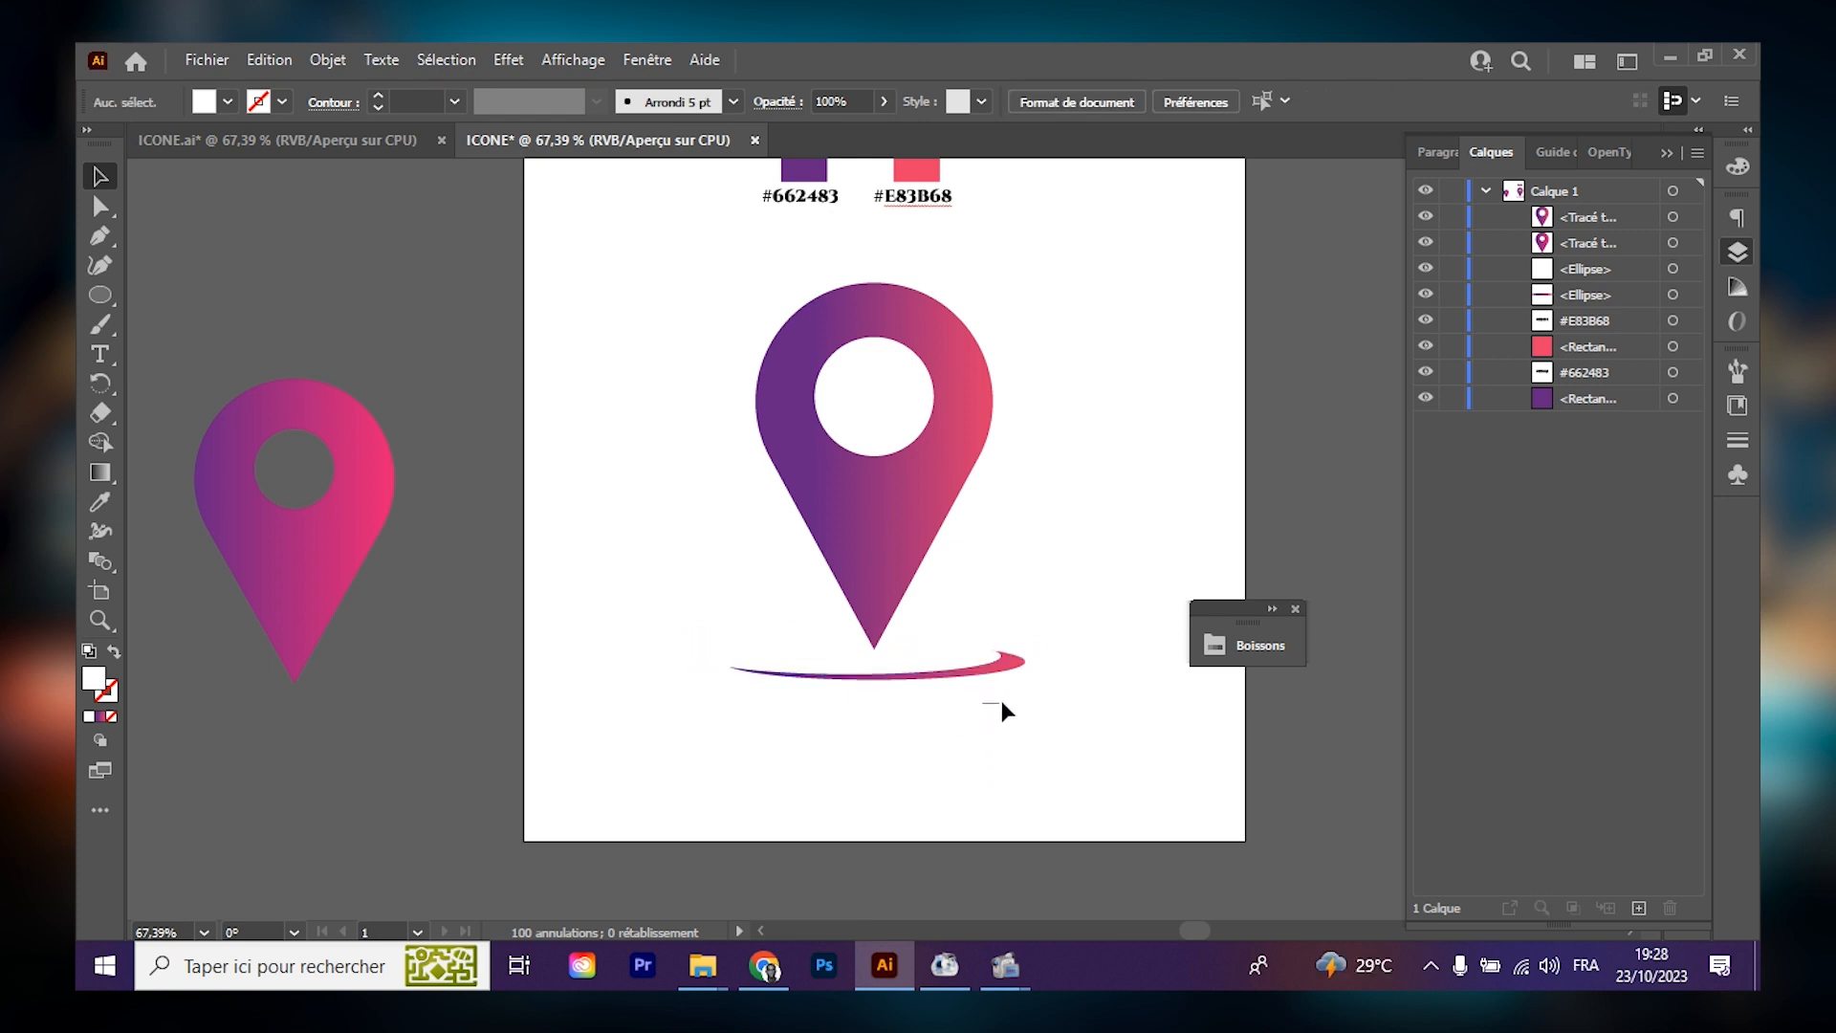
# Select both ellipses and remove the white ellipse with the Shape Builder tool, keeping only the gradient crescent.
pyautogui.moveTo(1014, 645); pyautogui.dragTo(992, 685)
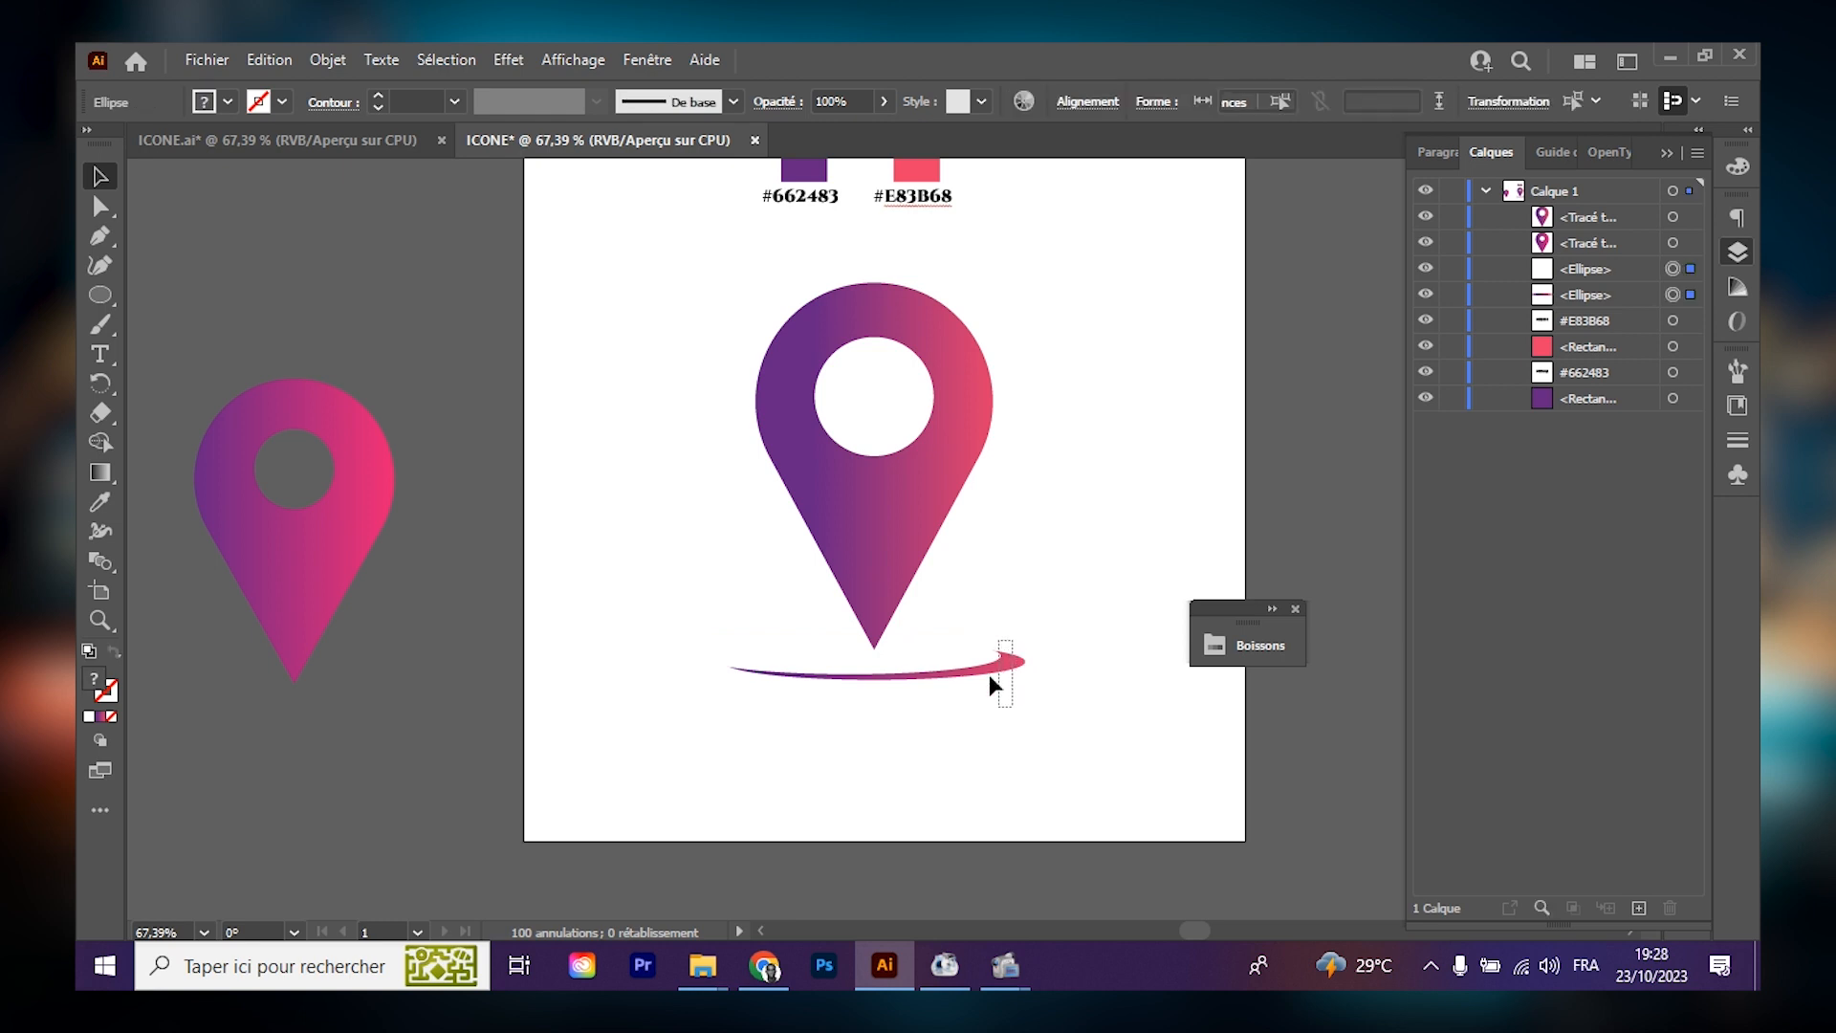
pyautogui.click(111, 444)
pyautogui.moveTo(772, 675)
pyautogui.mouseDown()
pyautogui.moveTo(819, 656)
pyautogui.moveTo(693, 629)
pyautogui.mouseUp()
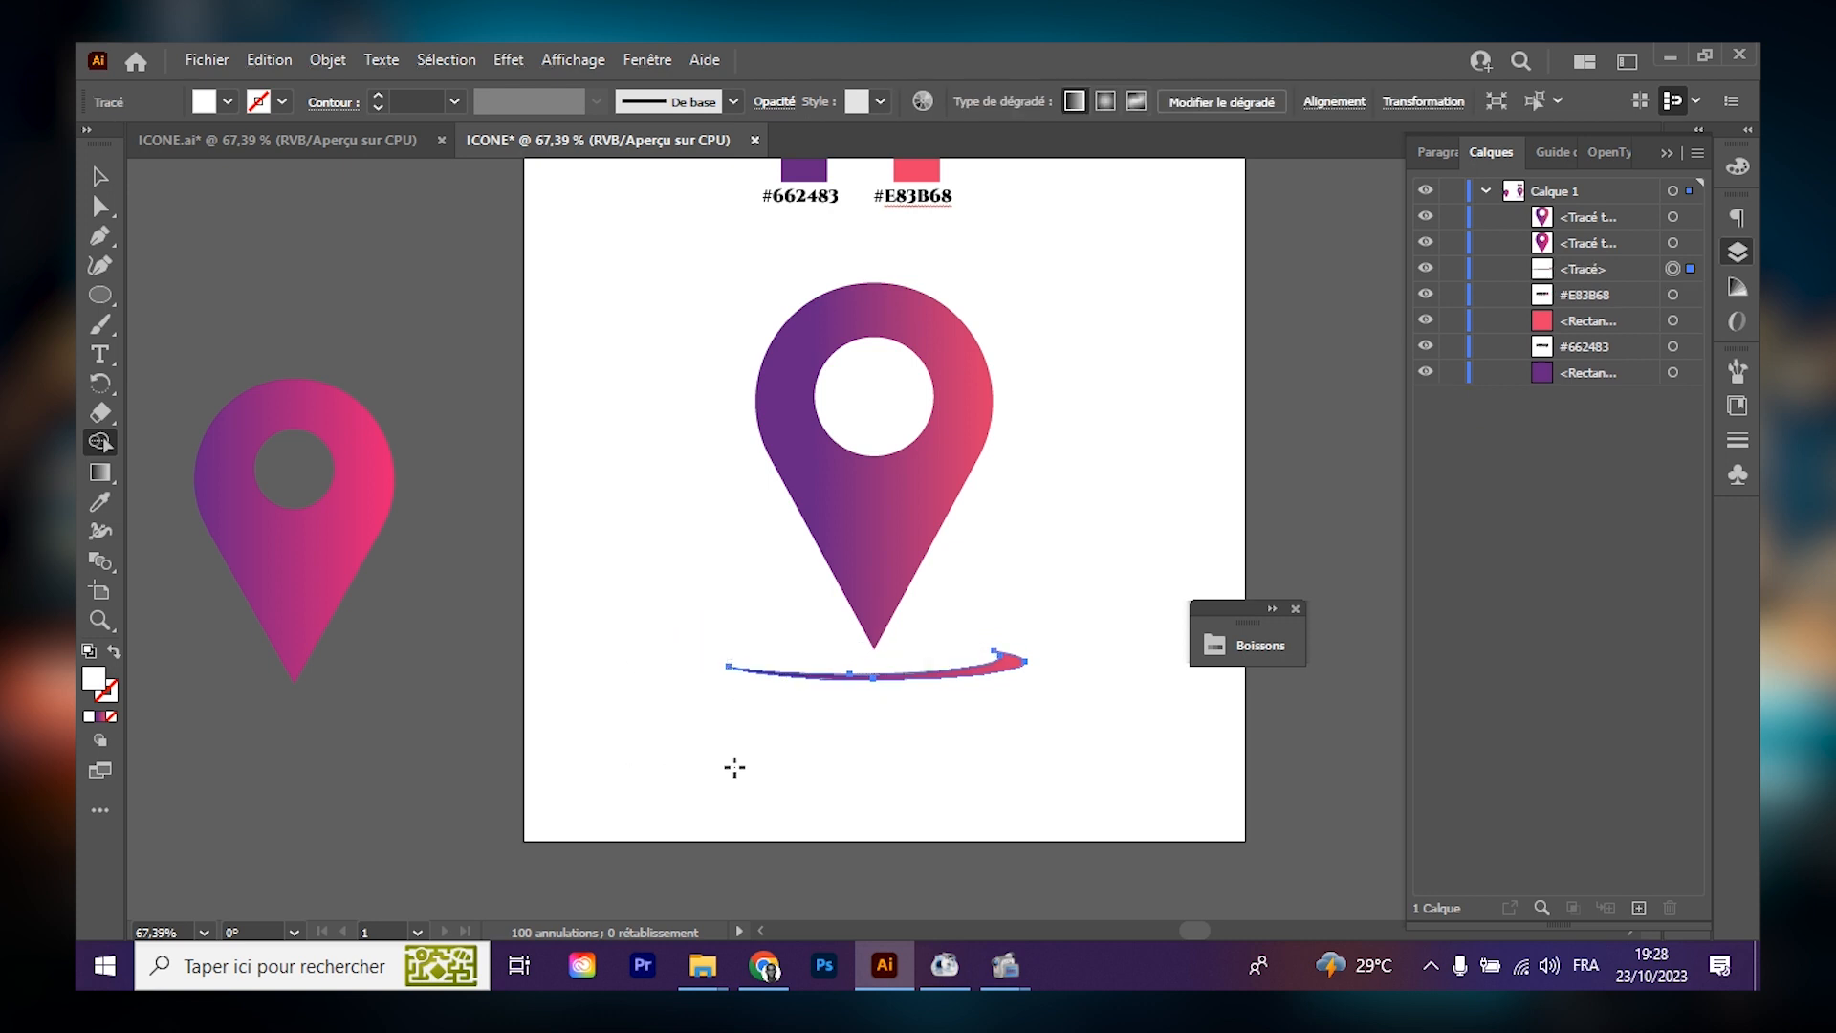
pyautogui.hotkey('ctrl', '+')
pyautogui.hotkey('ctrl', '+')
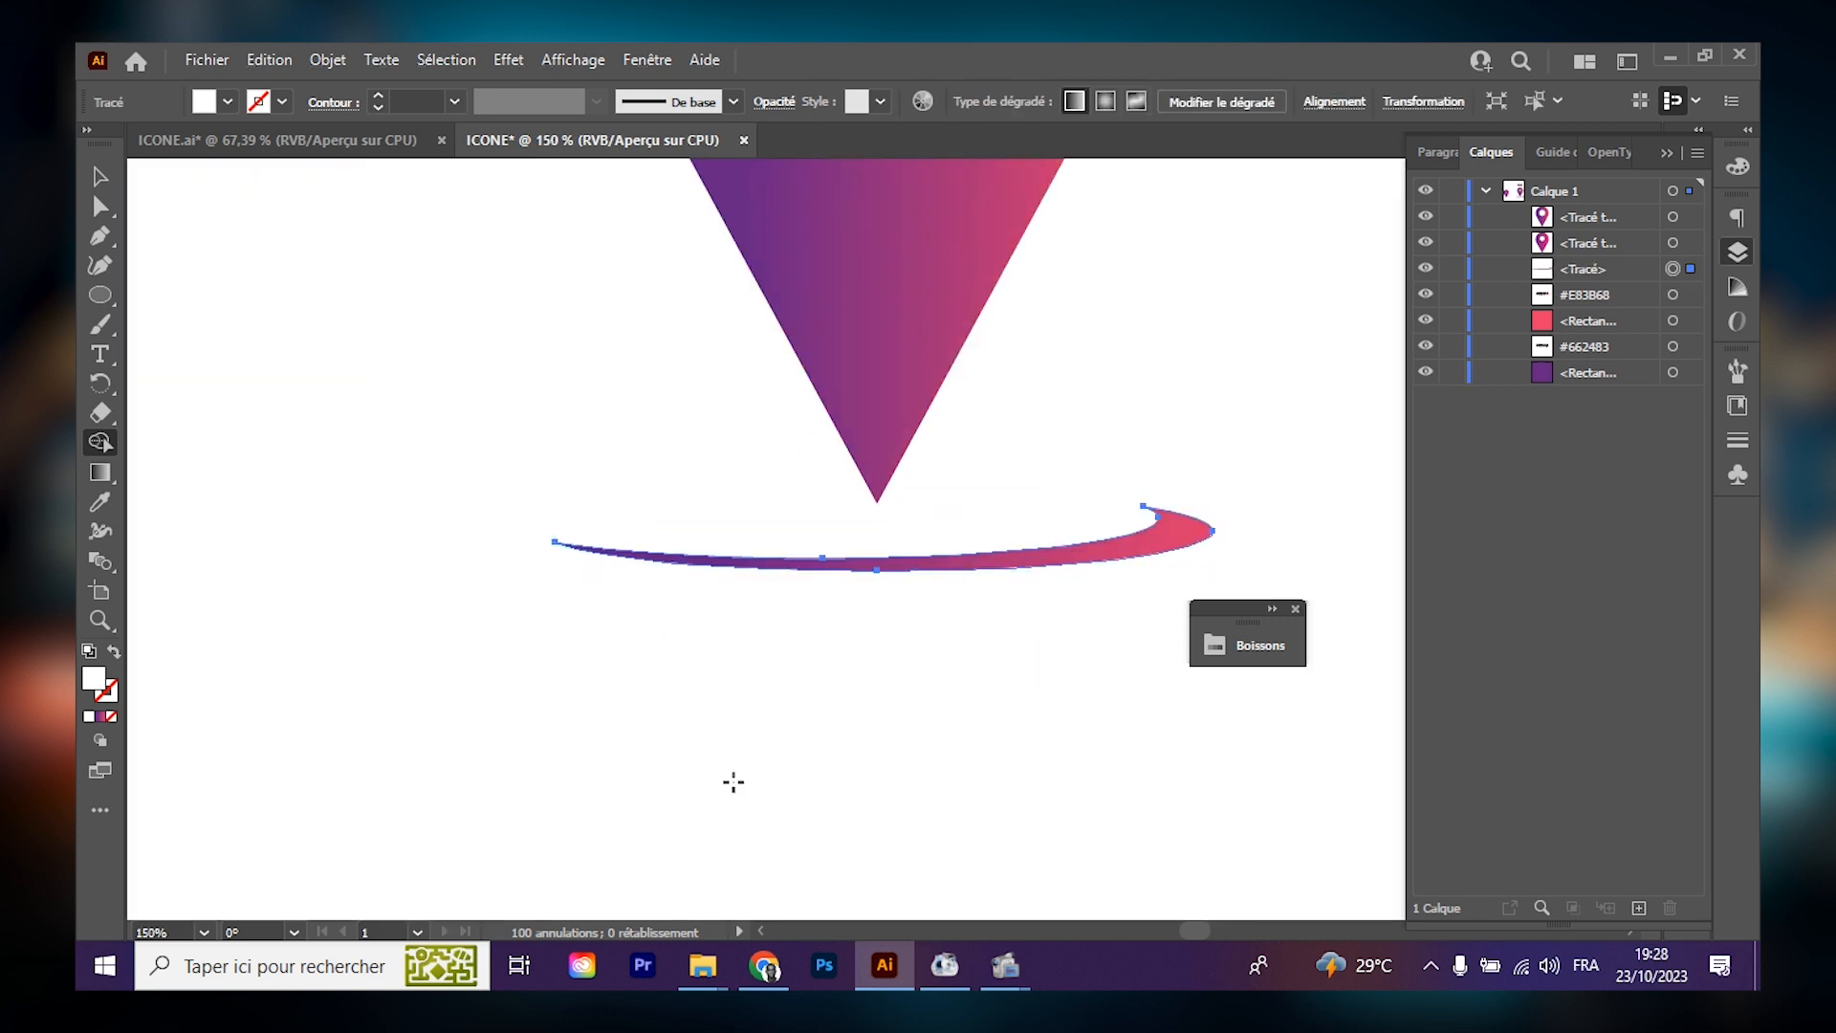
# Draw a small flat ellipse with the purple-to-pink gradient between the pin's tip and the crescent, and nudge it horizontally to centre it under the tip.
pyautogui.click(101, 295)
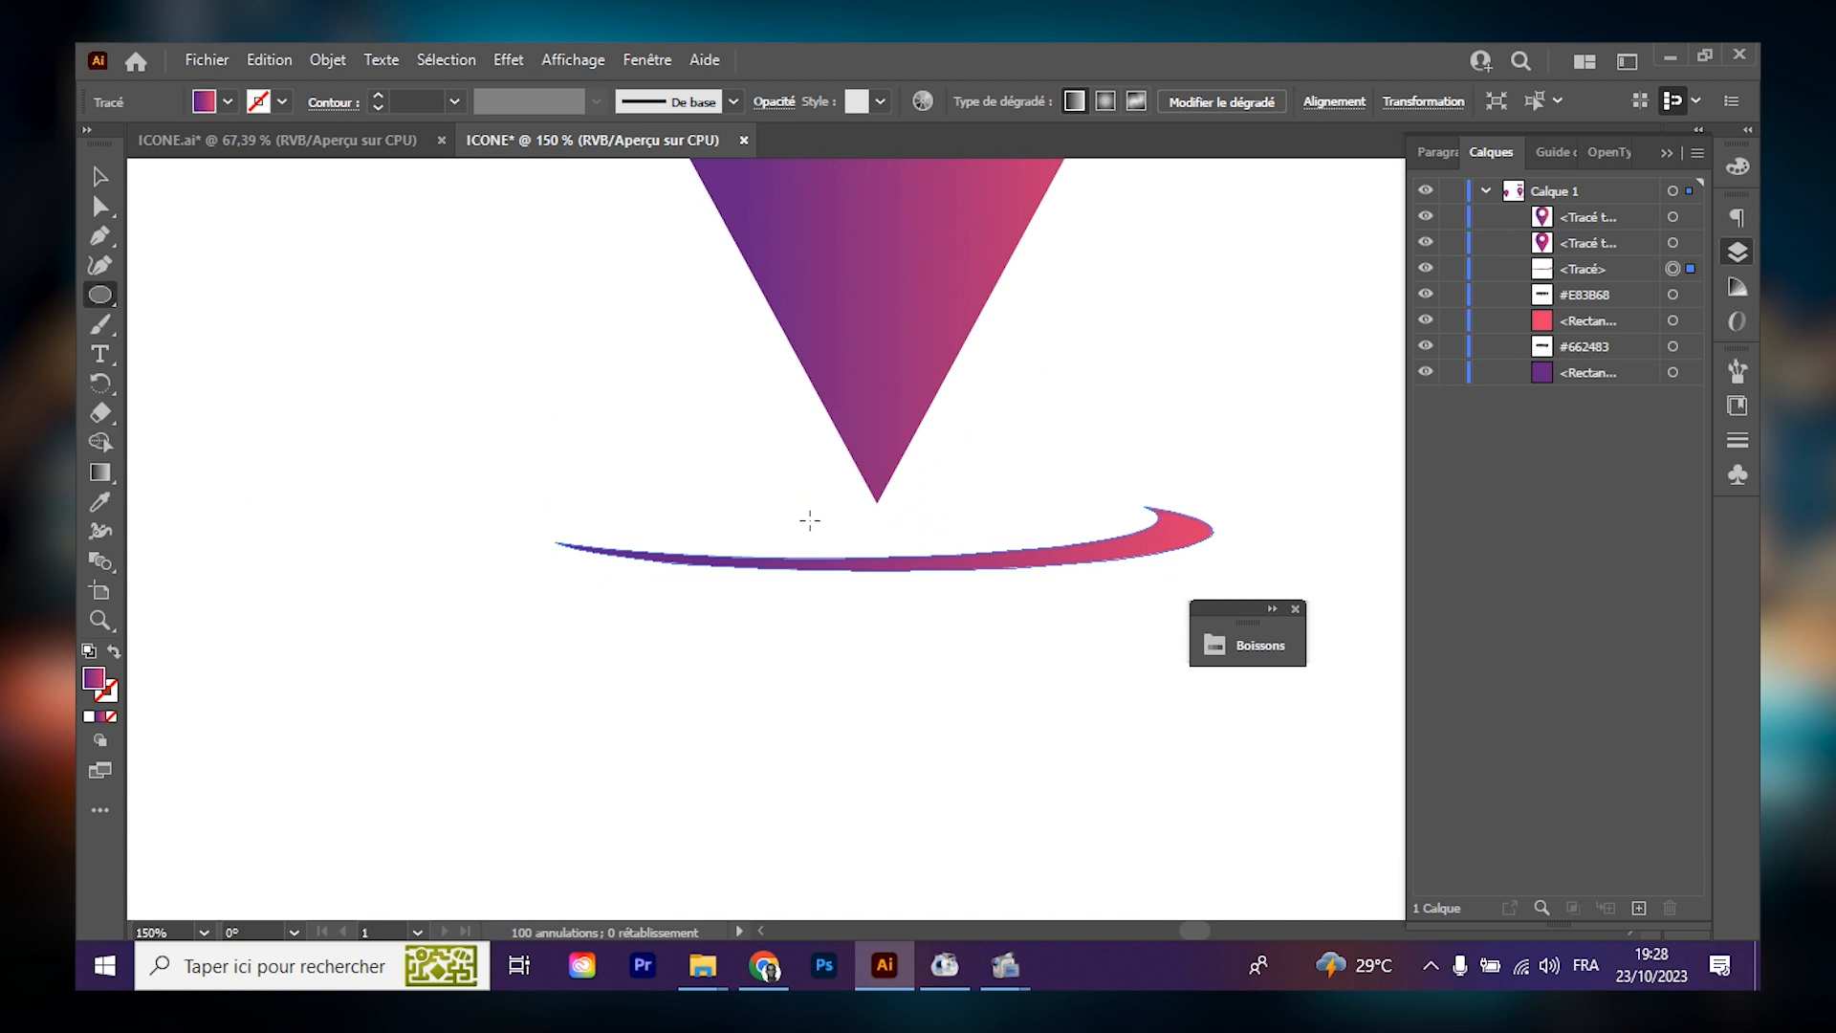
pyautogui.moveTo(882, 519); pyautogui.dragTo(931, 528)
pyautogui.press('Left')
pyautogui.press('Left')
pyautogui.press('Left')
pyautogui.press('Left')
pyautogui.press('Left')
pyautogui.press('Left')
pyautogui.press('Left')
pyautogui.press('Left')
pyautogui.press('Left')
pyautogui.press('Left')
pyautogui.press('Left')
pyautogui.press('Left')
pyautogui.press('Left')
pyautogui.press('Left')
pyautogui.press('Left')
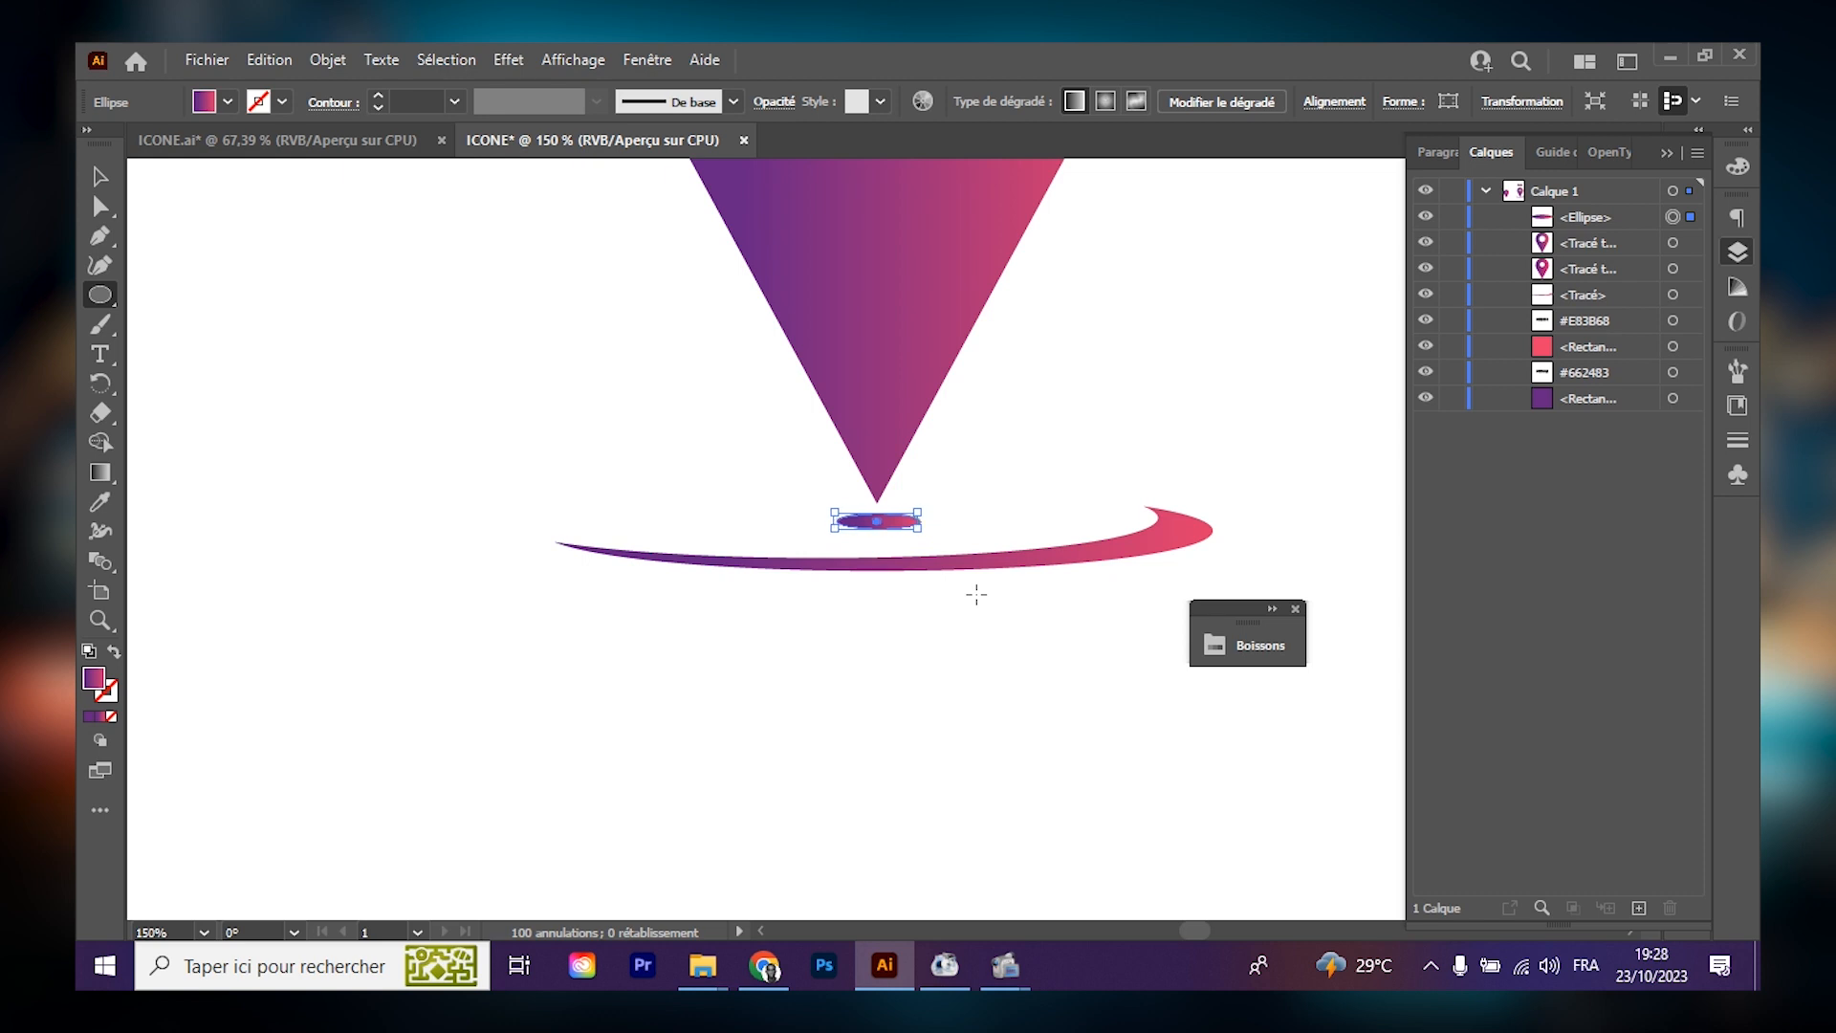
pyautogui.press('Right')
pyautogui.press('Right')
pyautogui.press('Right')
pyautogui.press('Right')
pyautogui.press('Right')
pyautogui.press('Right')
pyautogui.press('Right')
pyautogui.press('Right')
pyautogui.press('Right')
pyautogui.press('Right')
pyautogui.press('Right')
pyautogui.press('Right')
pyautogui.press('Right')
pyautogui.press('Left')
pyautogui.press('Left')
pyautogui.press('Left')
pyautogui.press('Left')
# Select the artboard's pin, small ellipse and crescent together and enlarge them proportionally from their centre by about 20%.
pyautogui.hotkey('ctrl', '-')
pyautogui.hotkey('ctrl', '-')
pyautogui.hotkey('ctrl', '-')
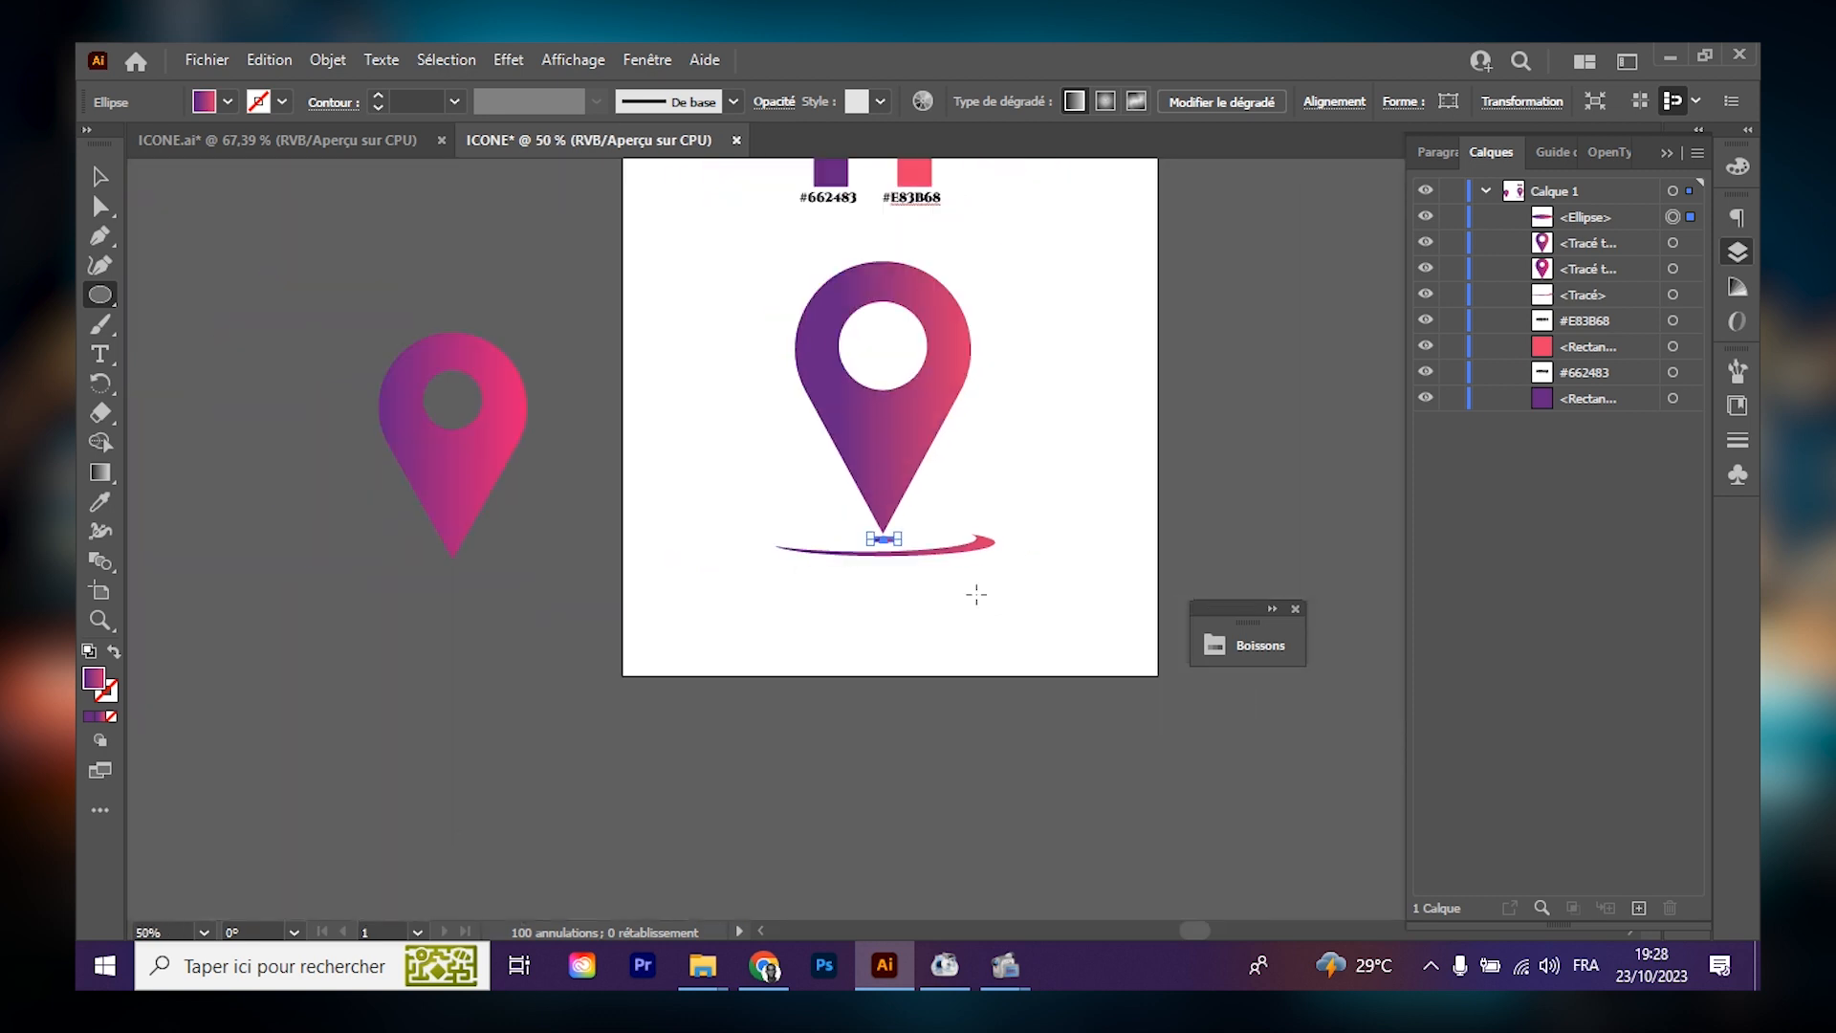
pyautogui.click(100, 175)
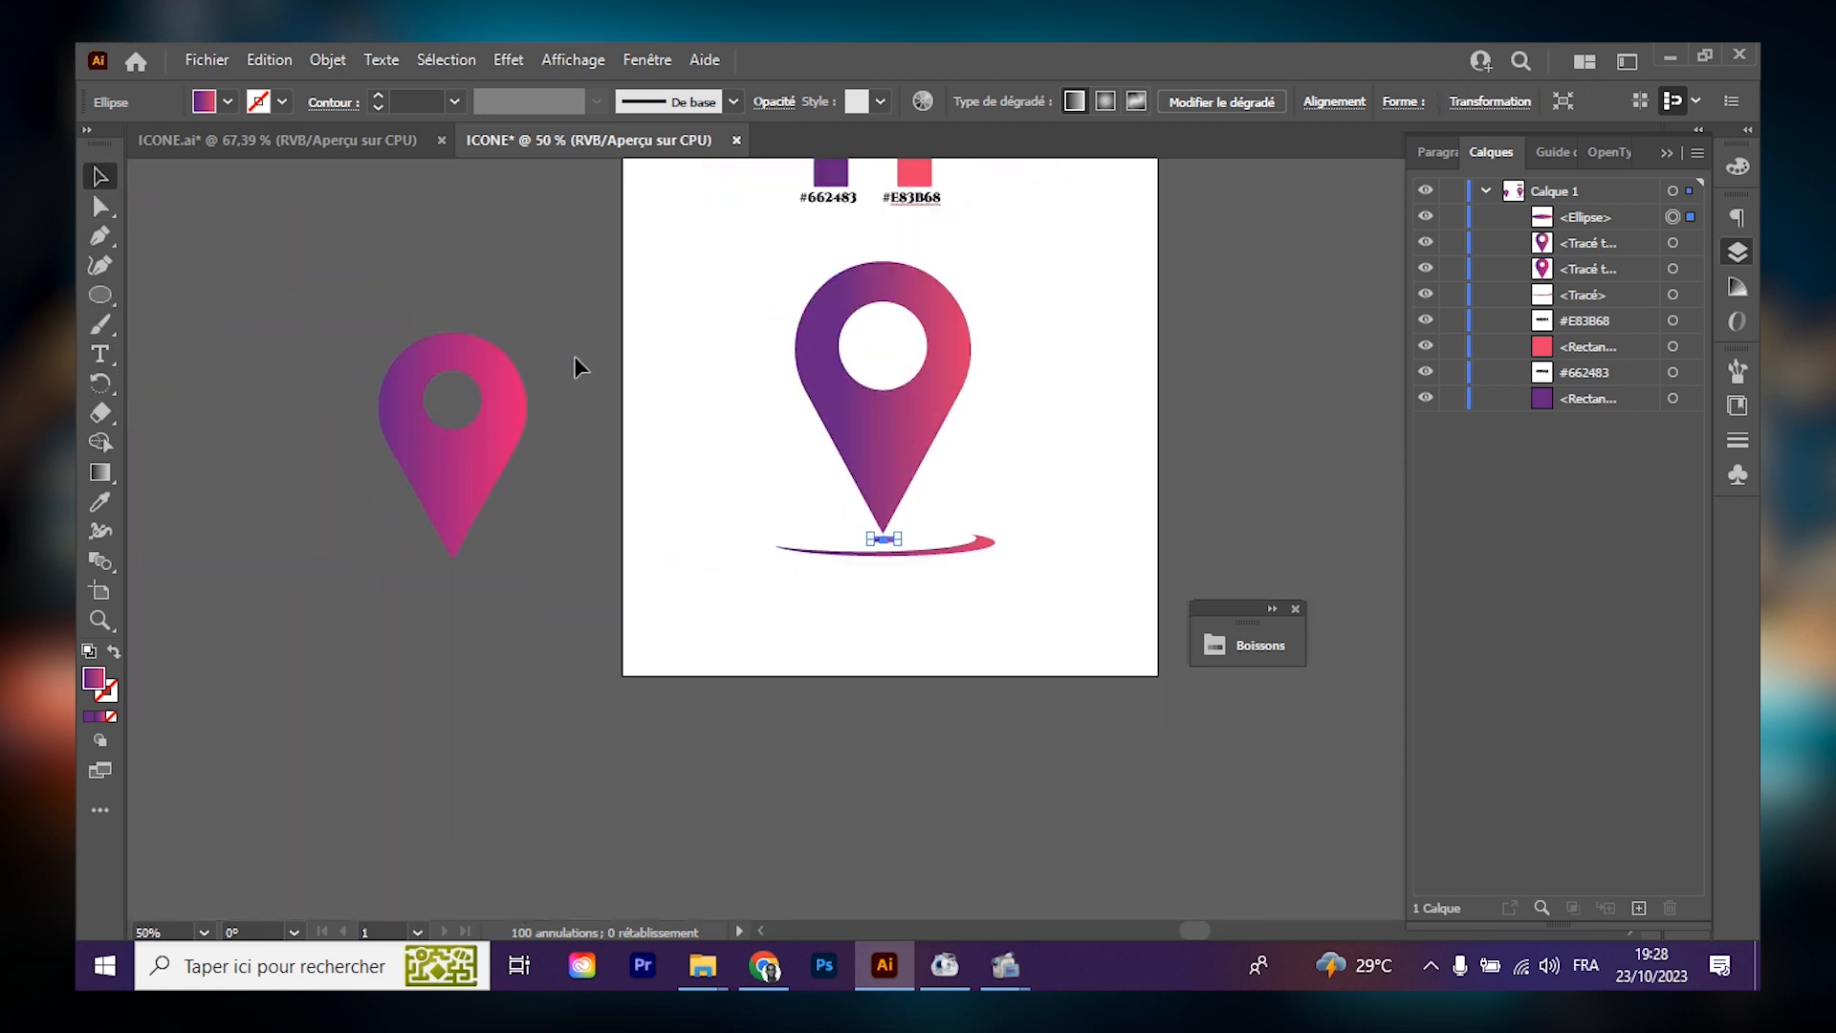
pyautogui.click(811, 623)
pyautogui.scroll(2, 809, 632)
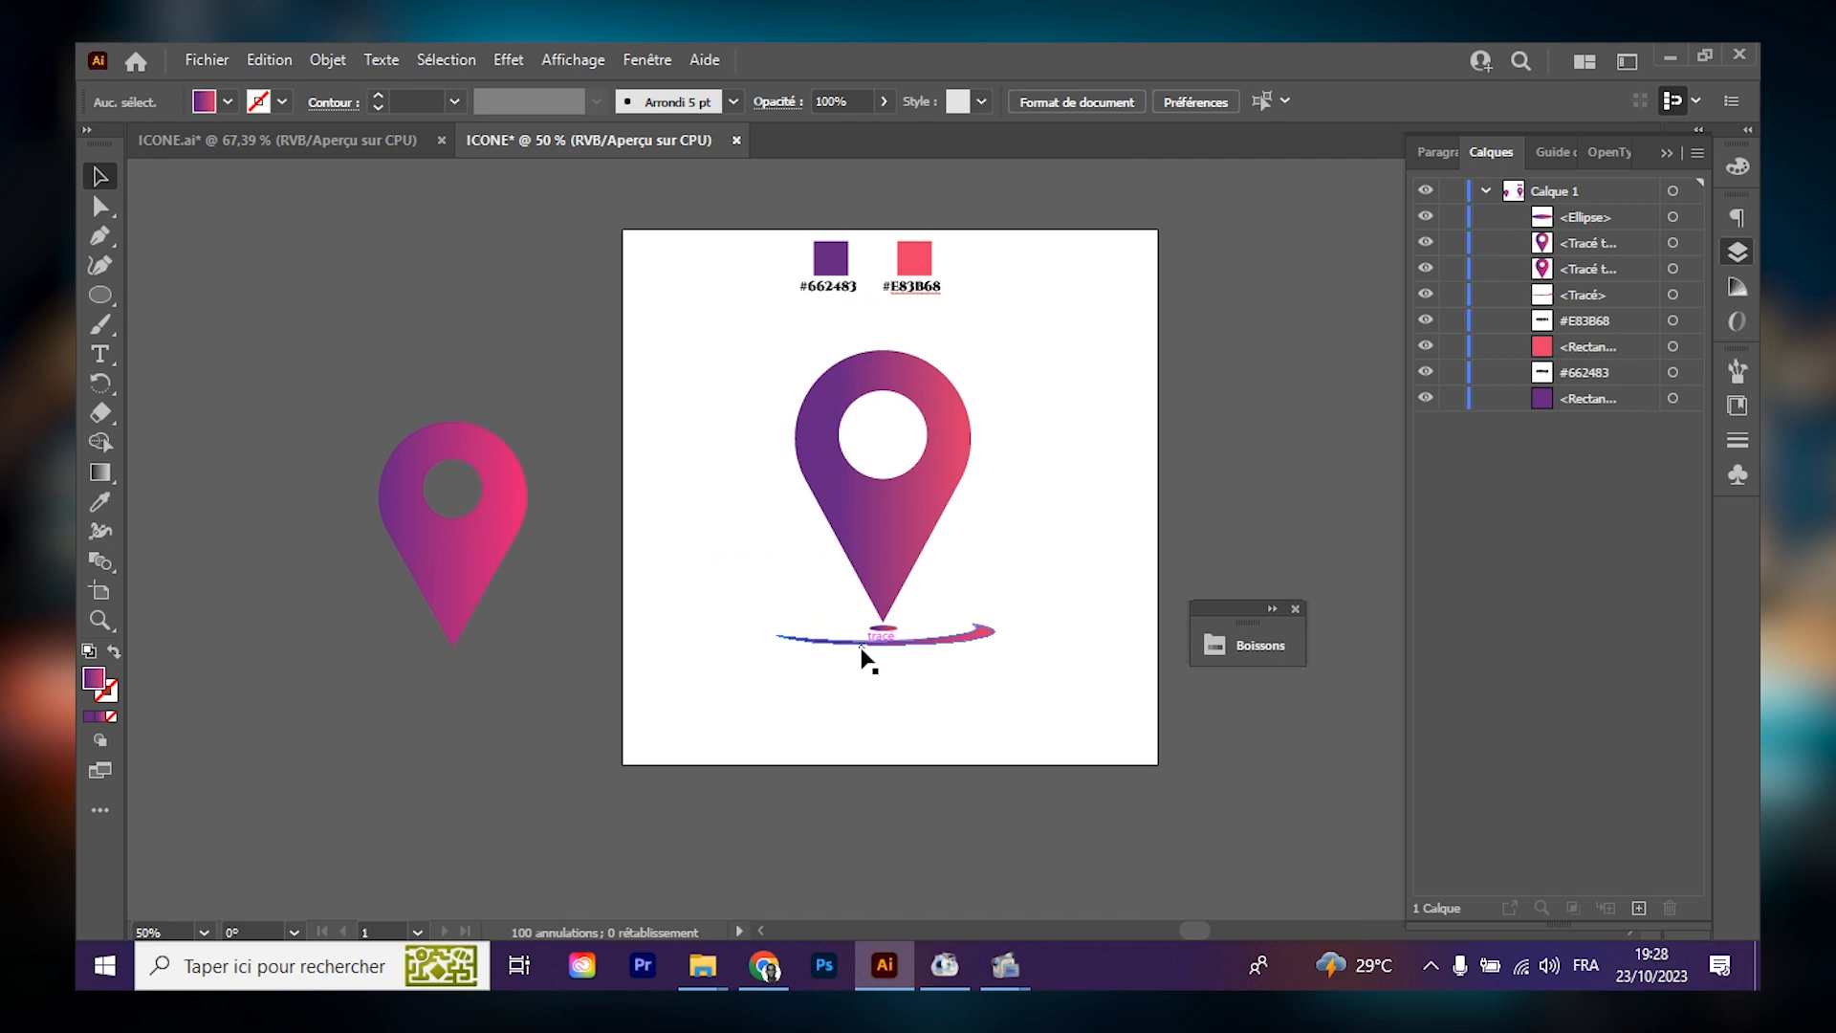
pyautogui.keyDown('alt'); pyautogui.scroll(1, 866, 649); pyautogui.keyUp('alt')
pyautogui.scroll(1, 870, 654)
pyautogui.moveTo(720, 342); pyautogui.dragTo(1114, 768)
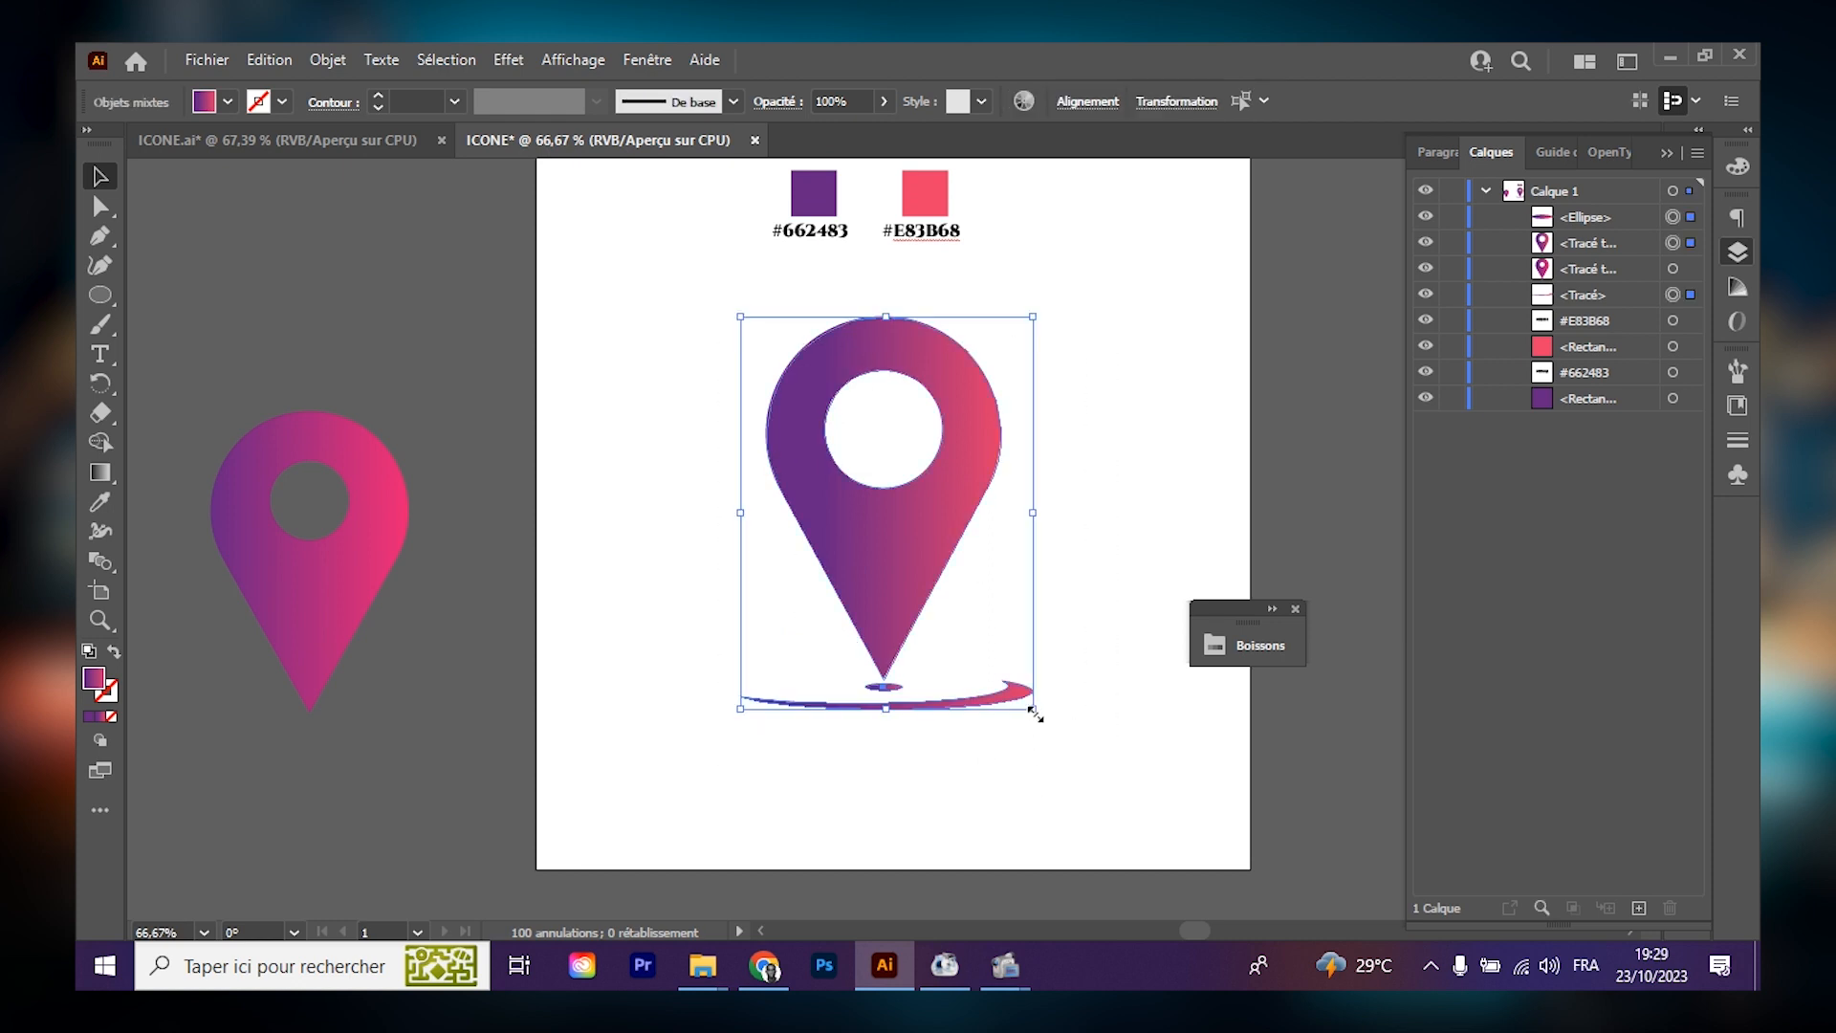
pyautogui.moveTo(1033, 712); pyautogui.dragTo(1062, 748)
pyautogui.click(660, 645)
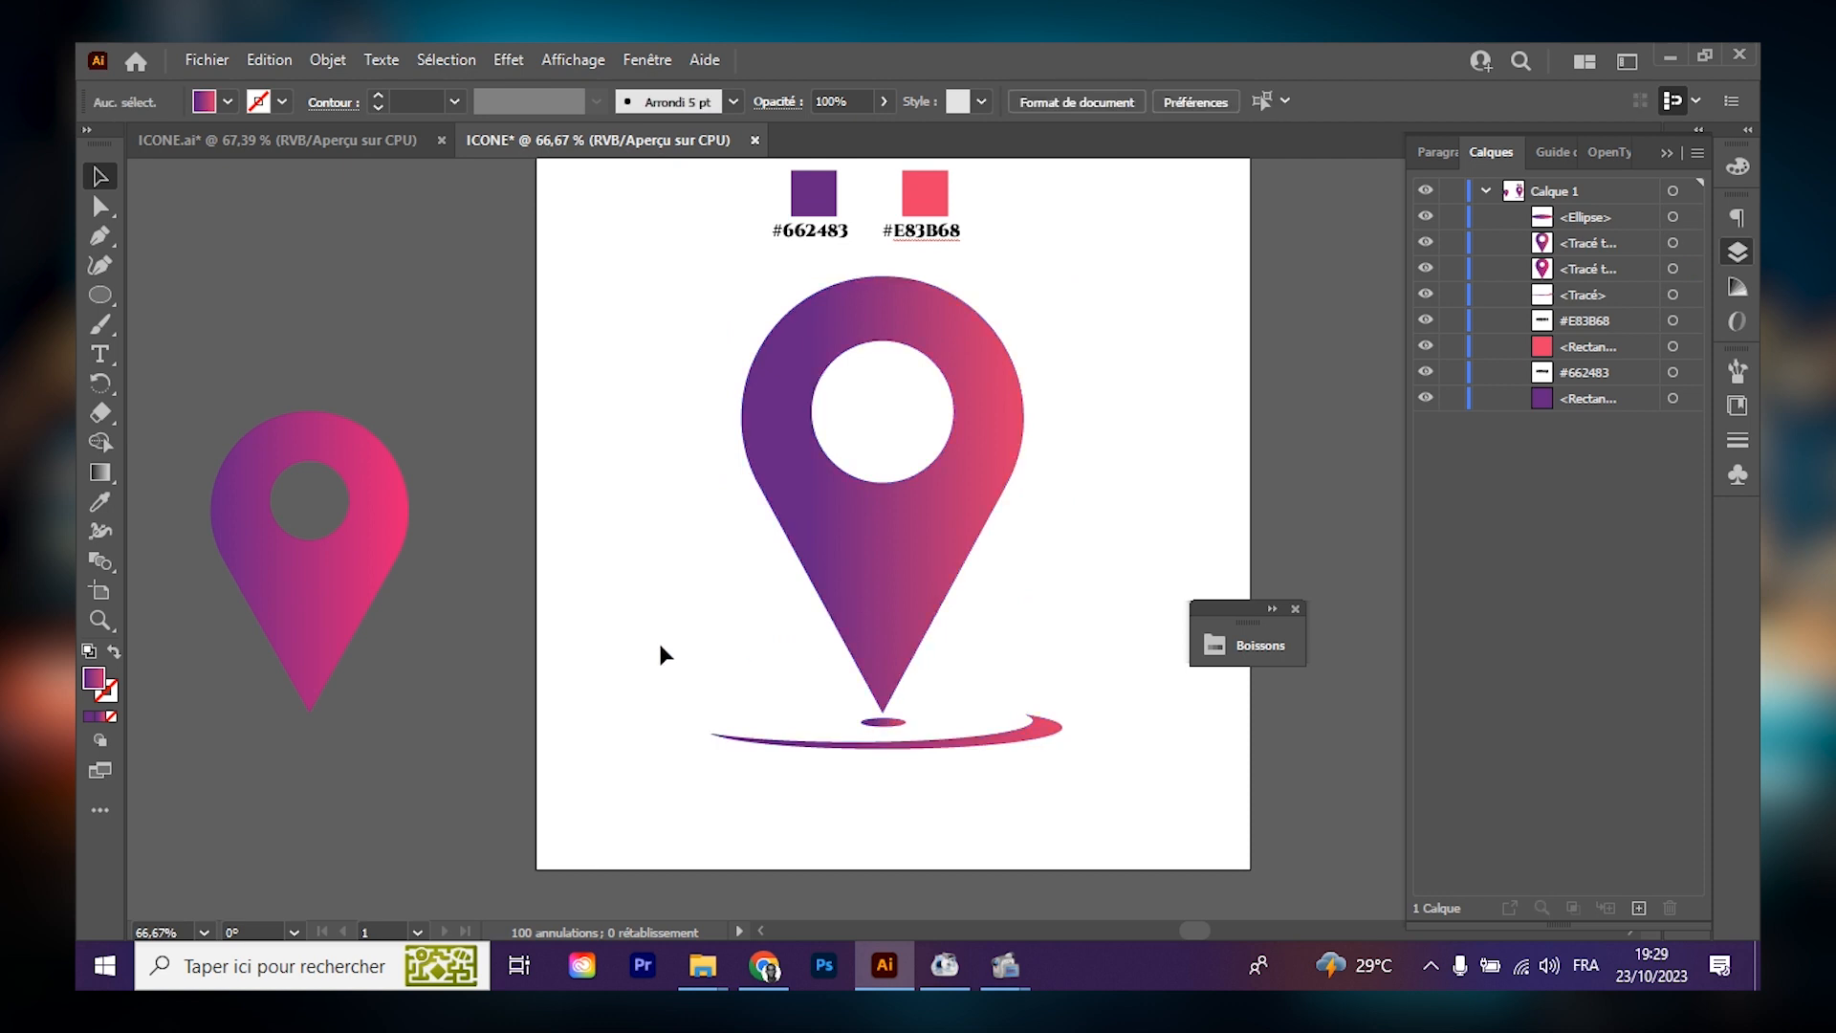